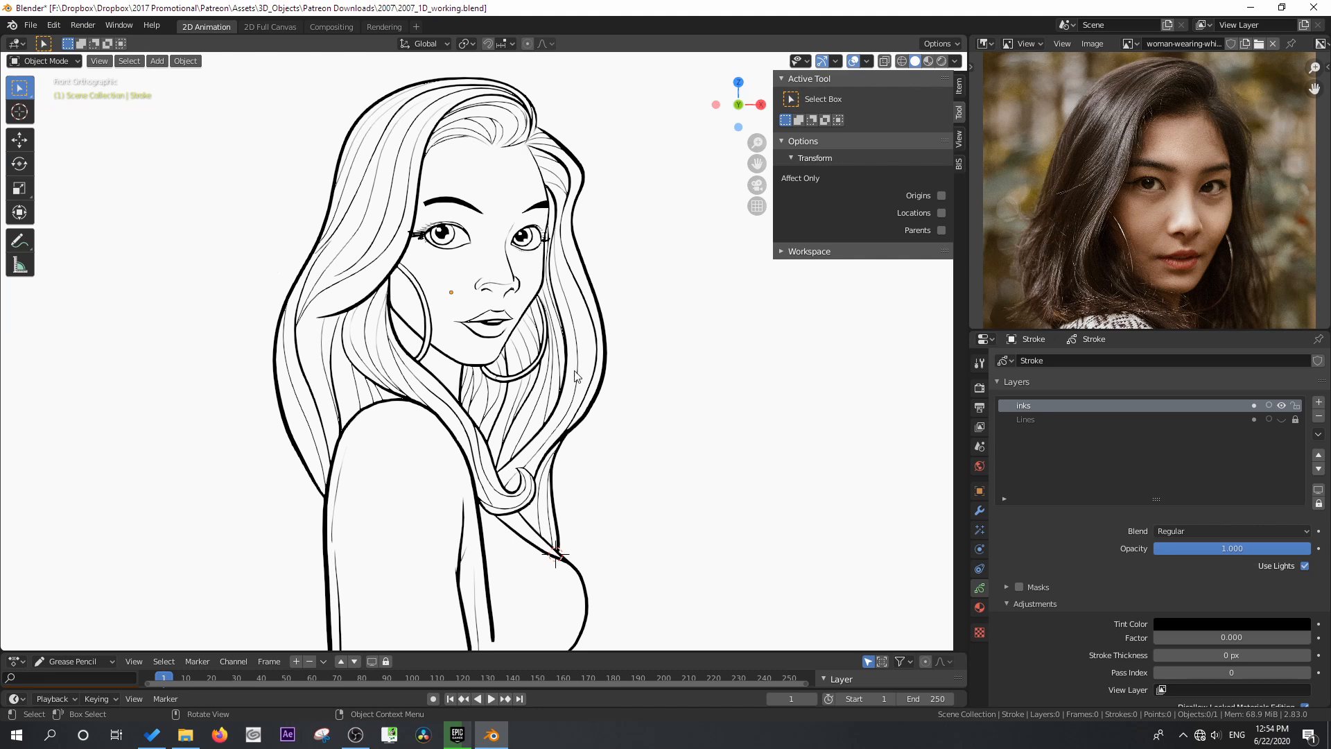
Add a new Grease Pencil layer named flats and place it below the inks layer
scroll(449, 247, "up", 5)
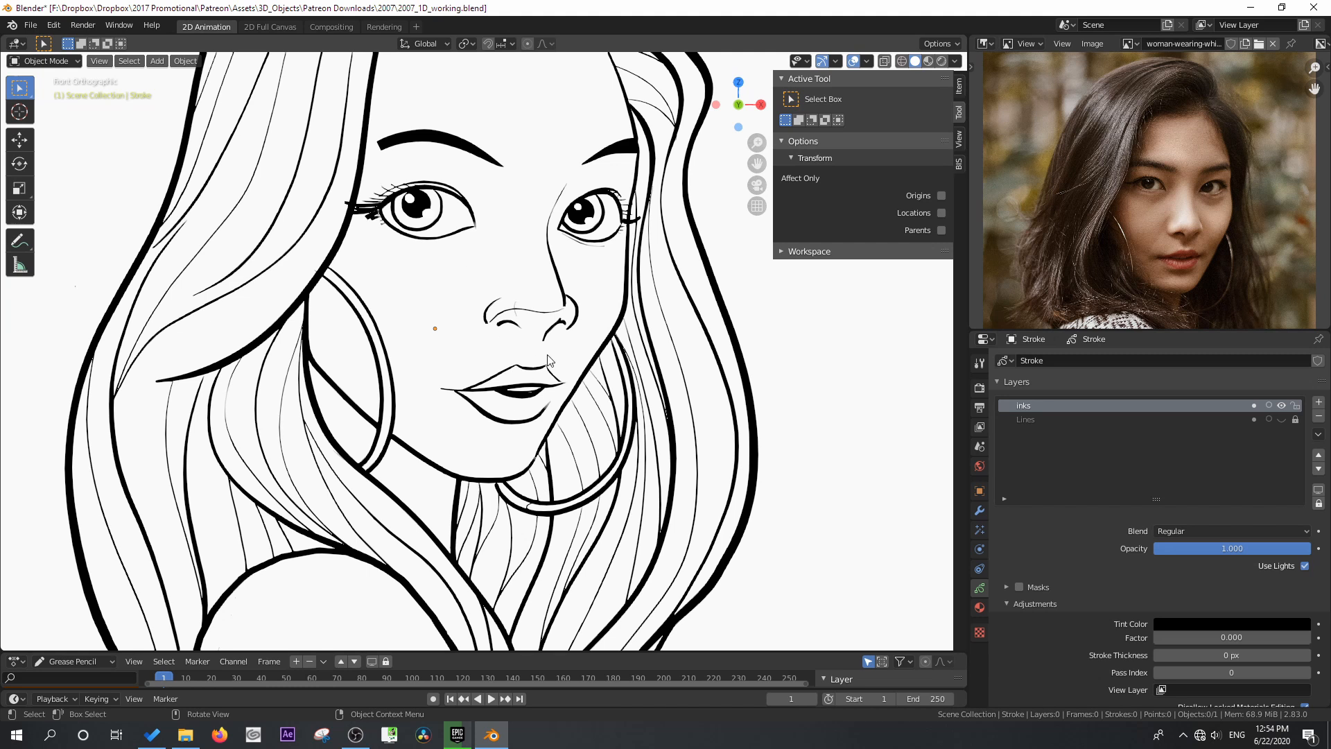
scroll(522, 397, "down", 4)
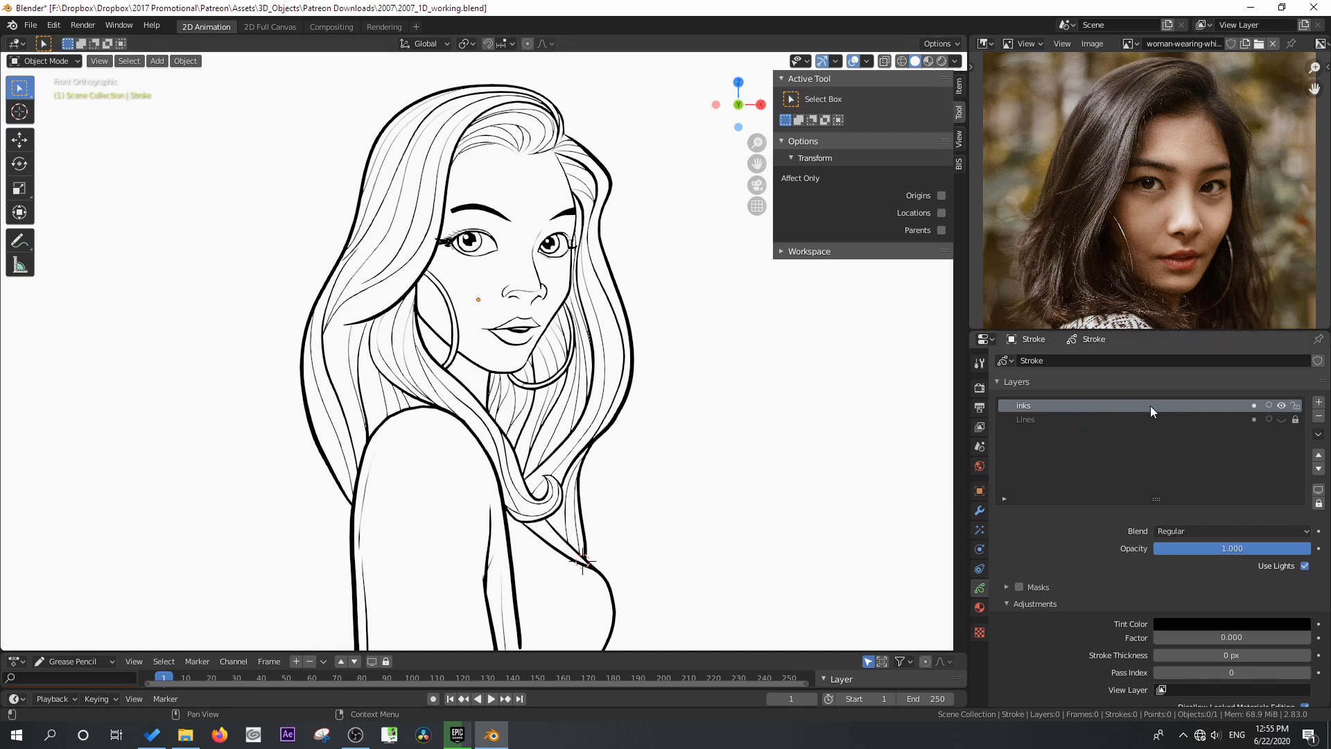
left_click(1318, 402)
double_click(1036, 407)
type("flats")
key("Return")
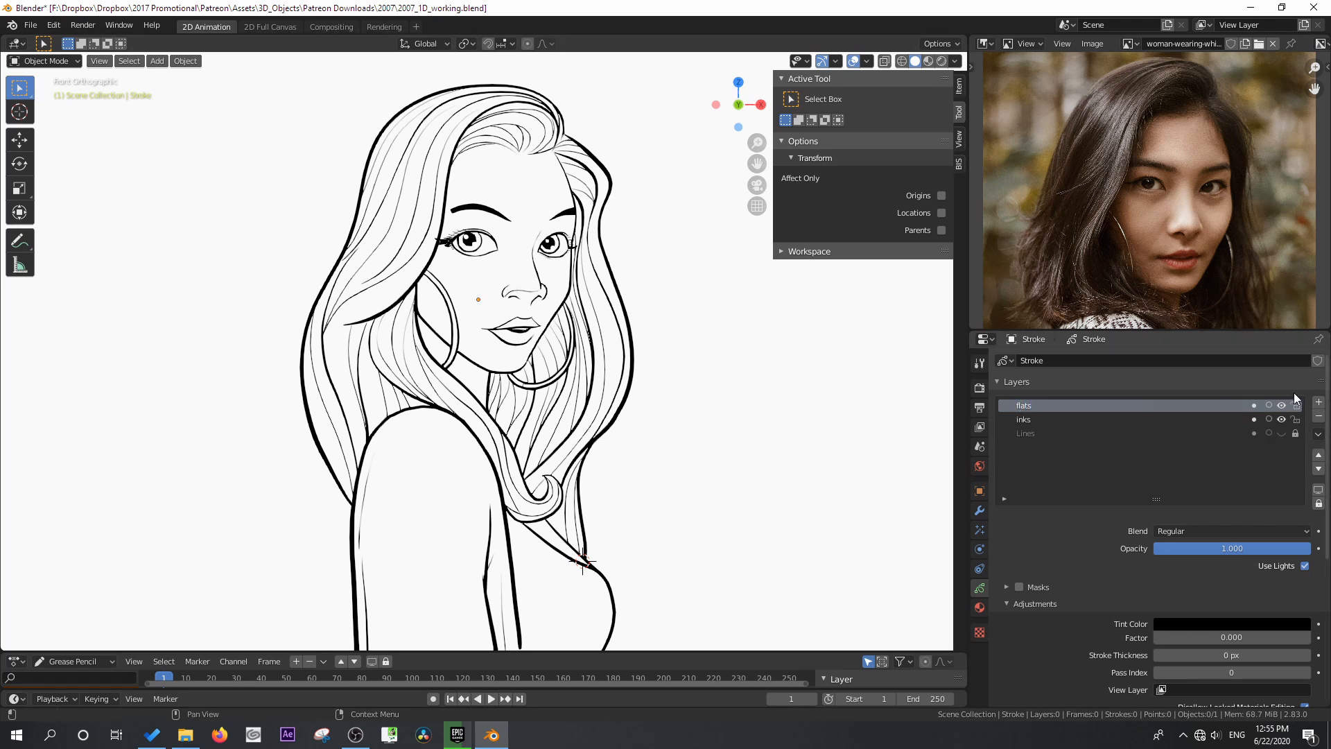
left_click(1317, 468)
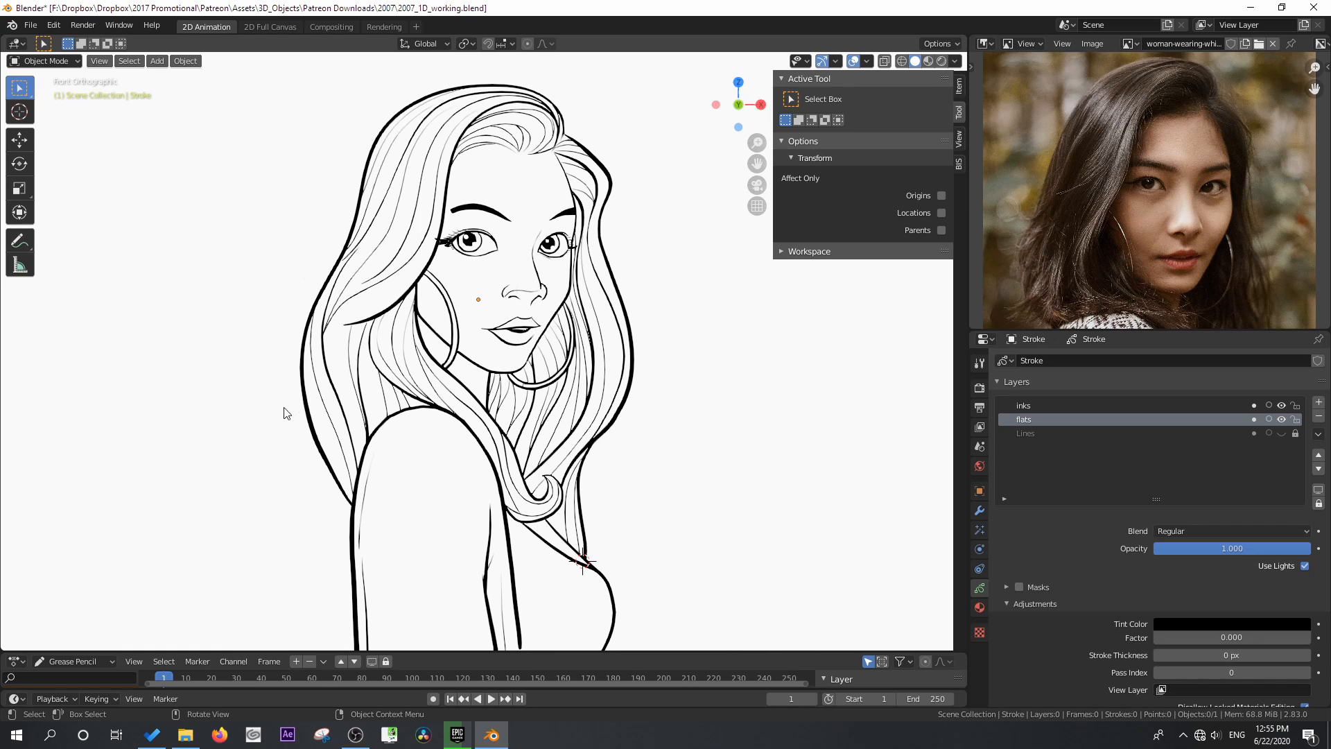
Enter Draw mode, choose the Ink Pen brush with the Solid Fill material, and widen the viewport sidebar
left_click(30, 64)
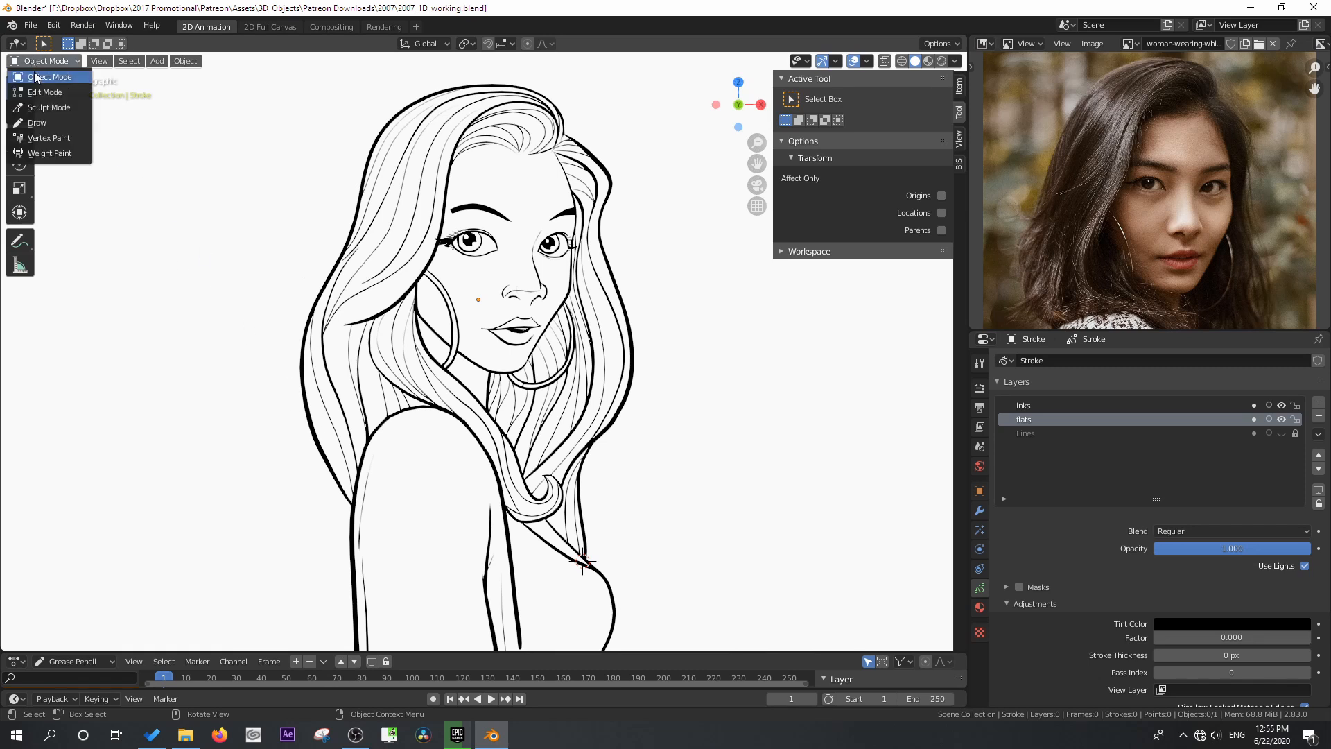
left_click(42, 124)
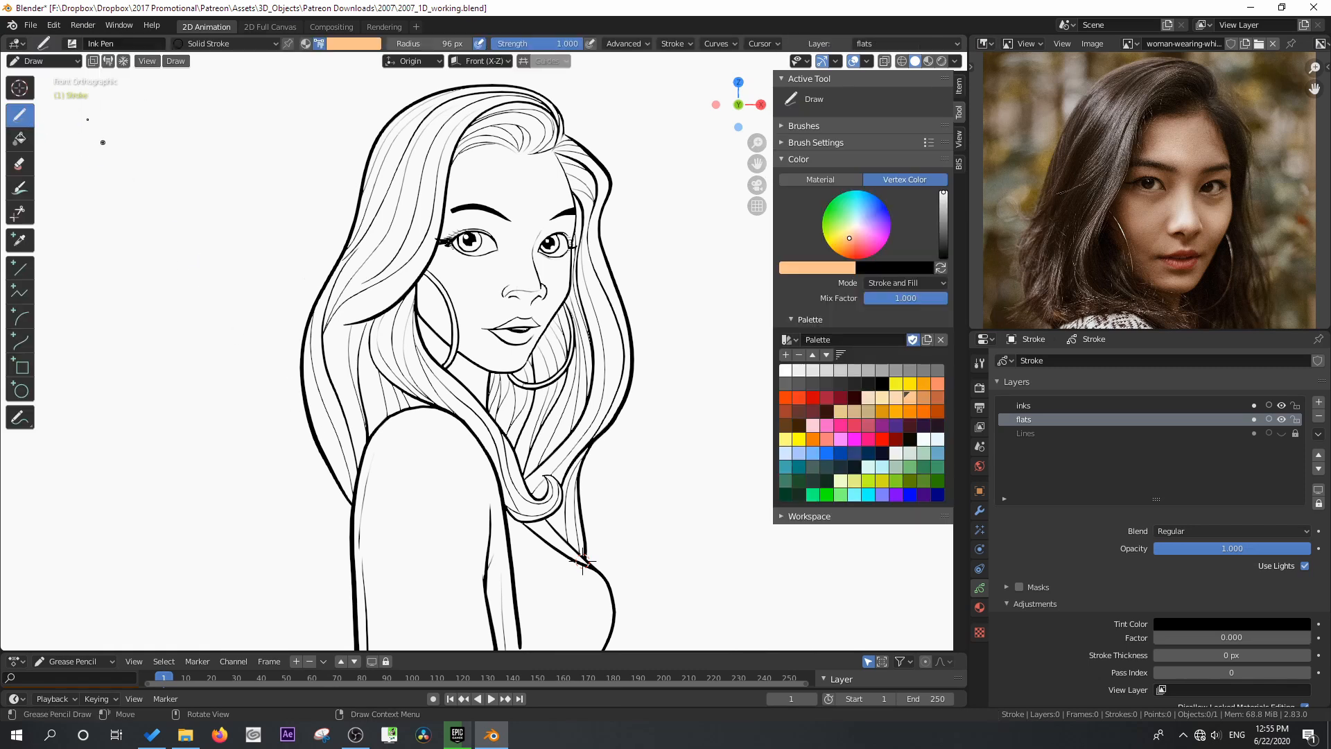
left_click(73, 44)
left_click(154, 97)
left_click(183, 44)
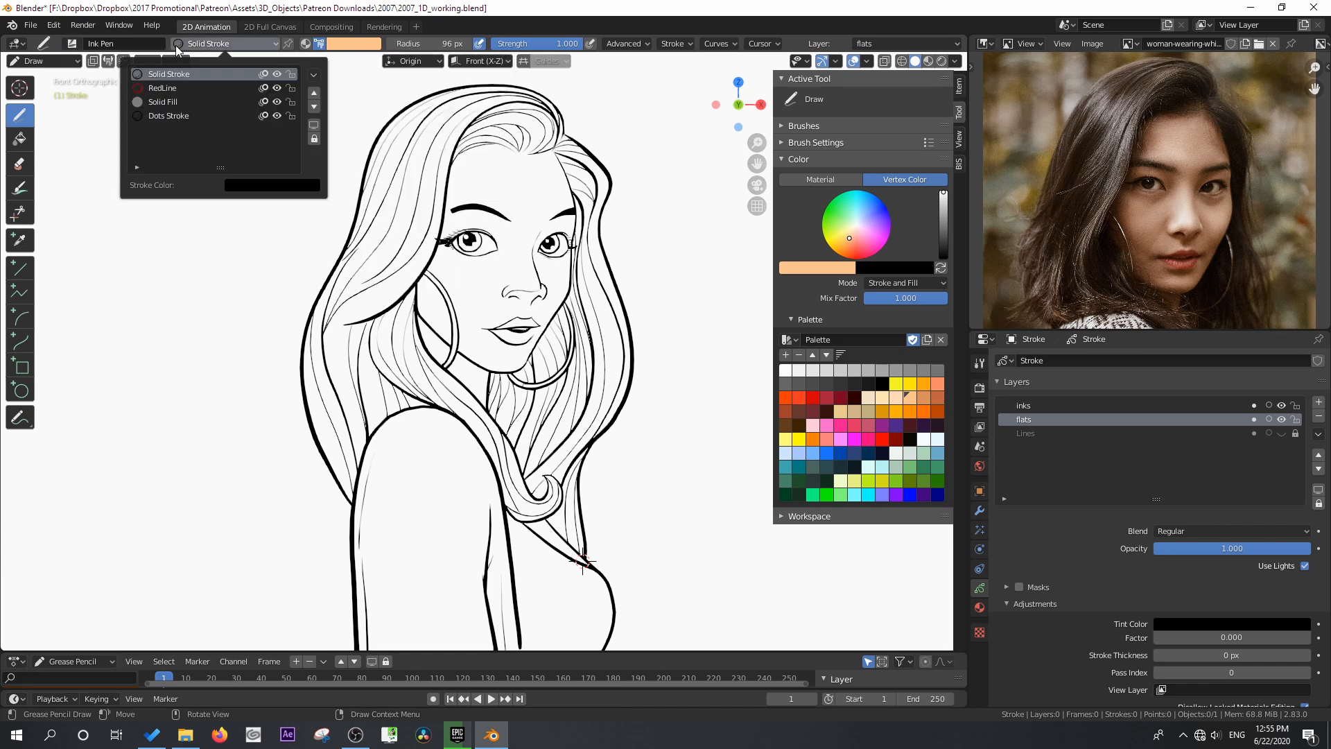
left_click(169, 104)
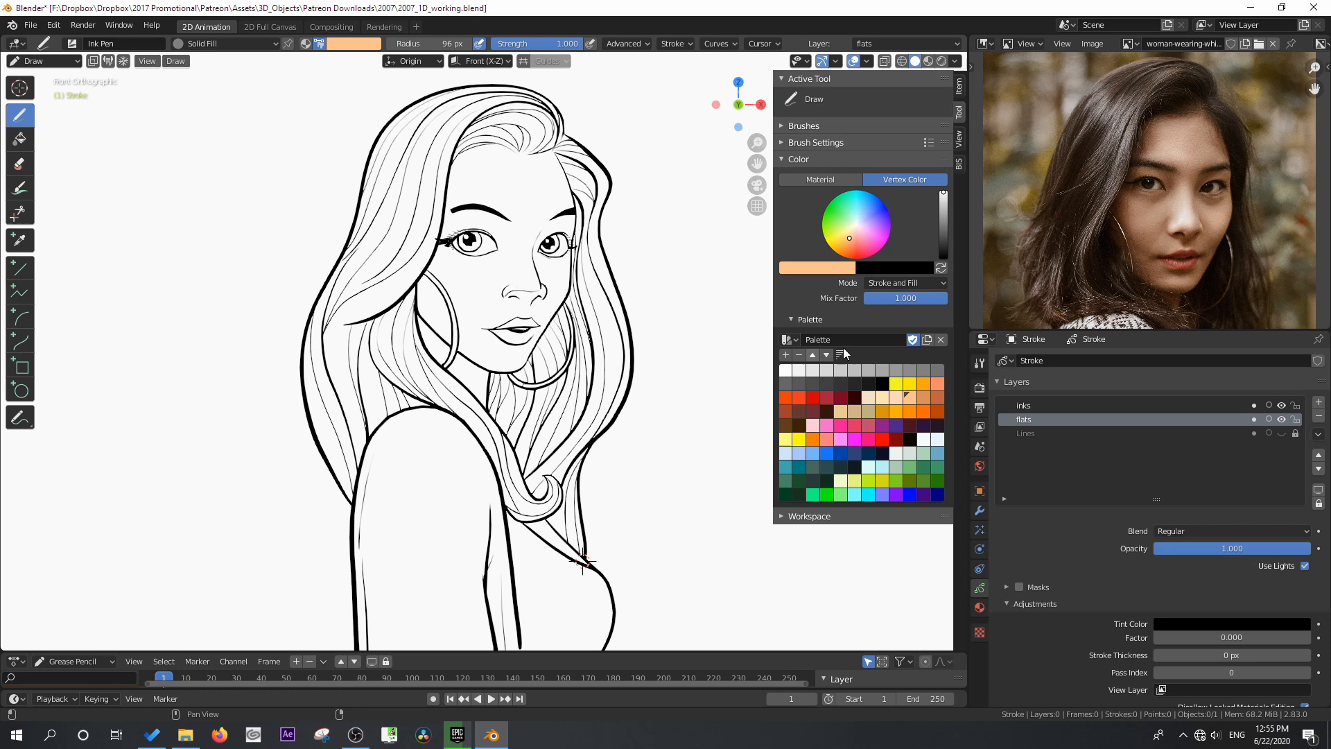
left_click_drag(774, 250, 738, 250)
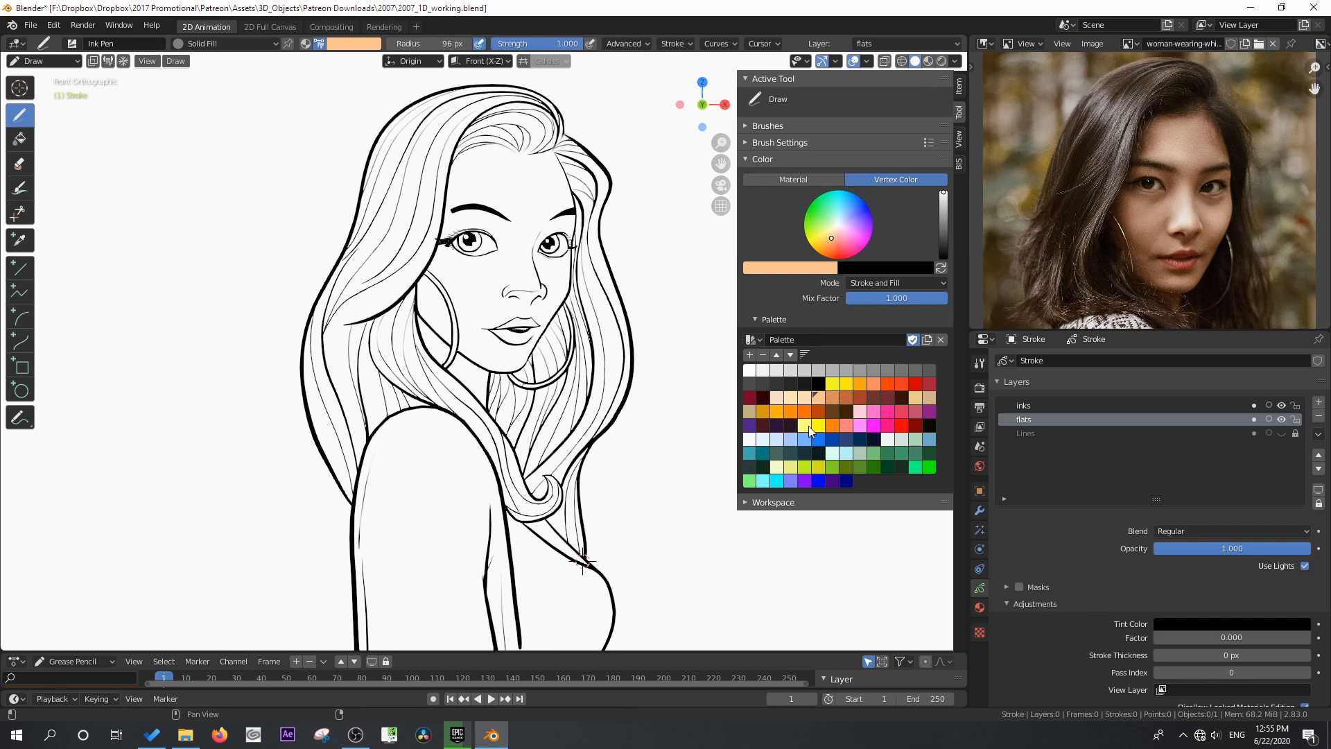
Compare viewport shading colours by switching from Vertex to Material and back to Vertex
left_click(979, 607)
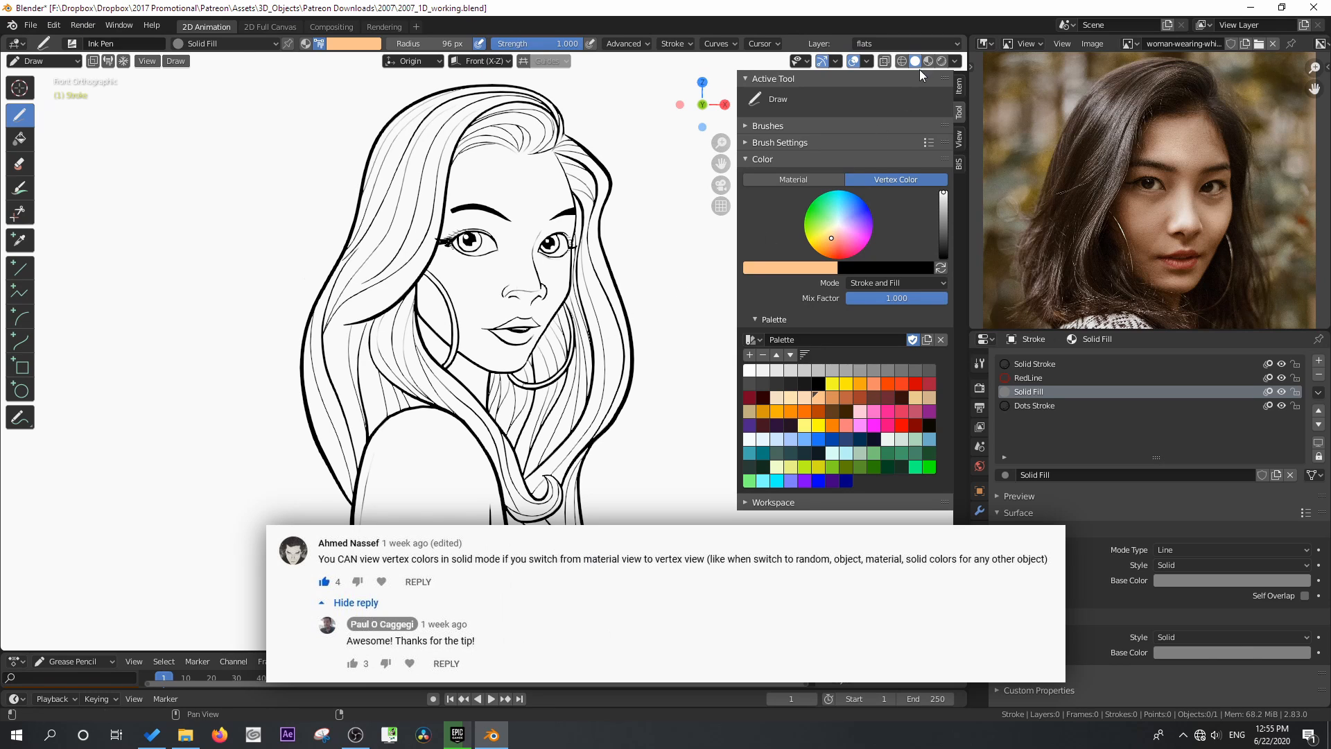
left_click(956, 62)
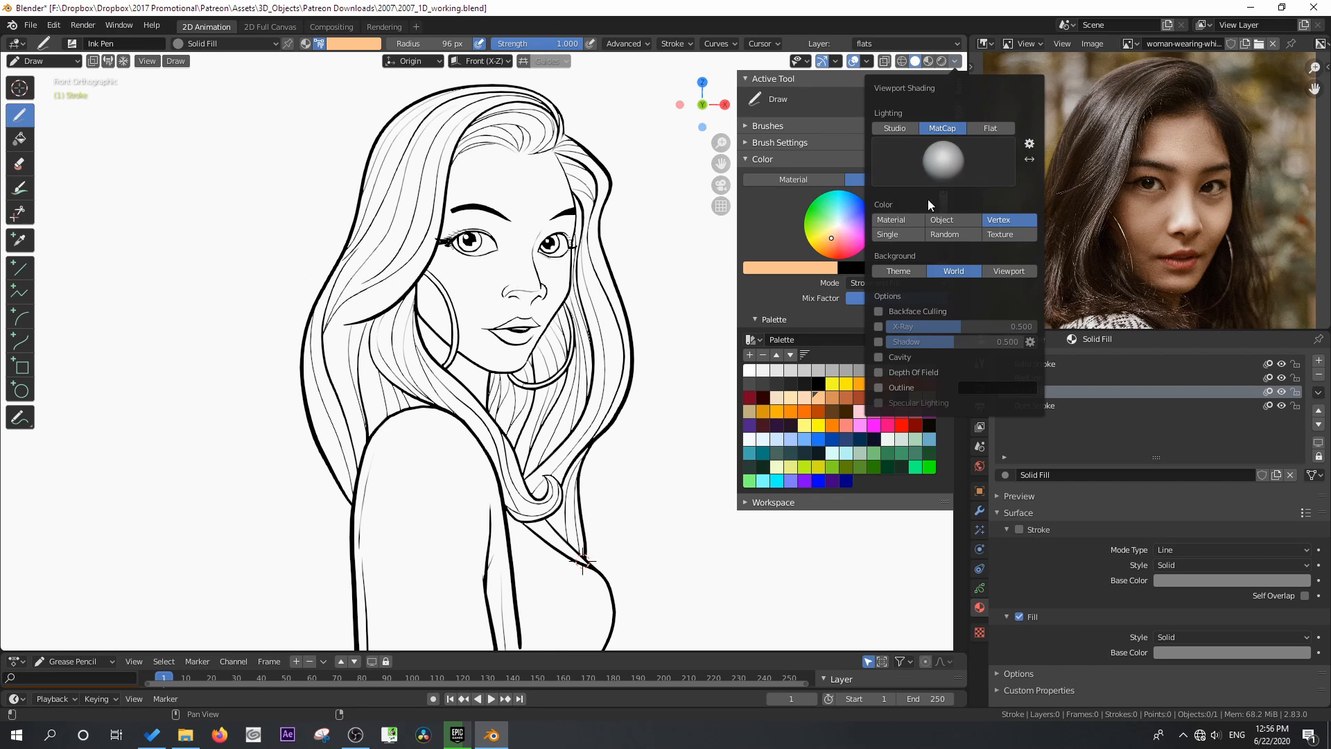
left_click(890, 219)
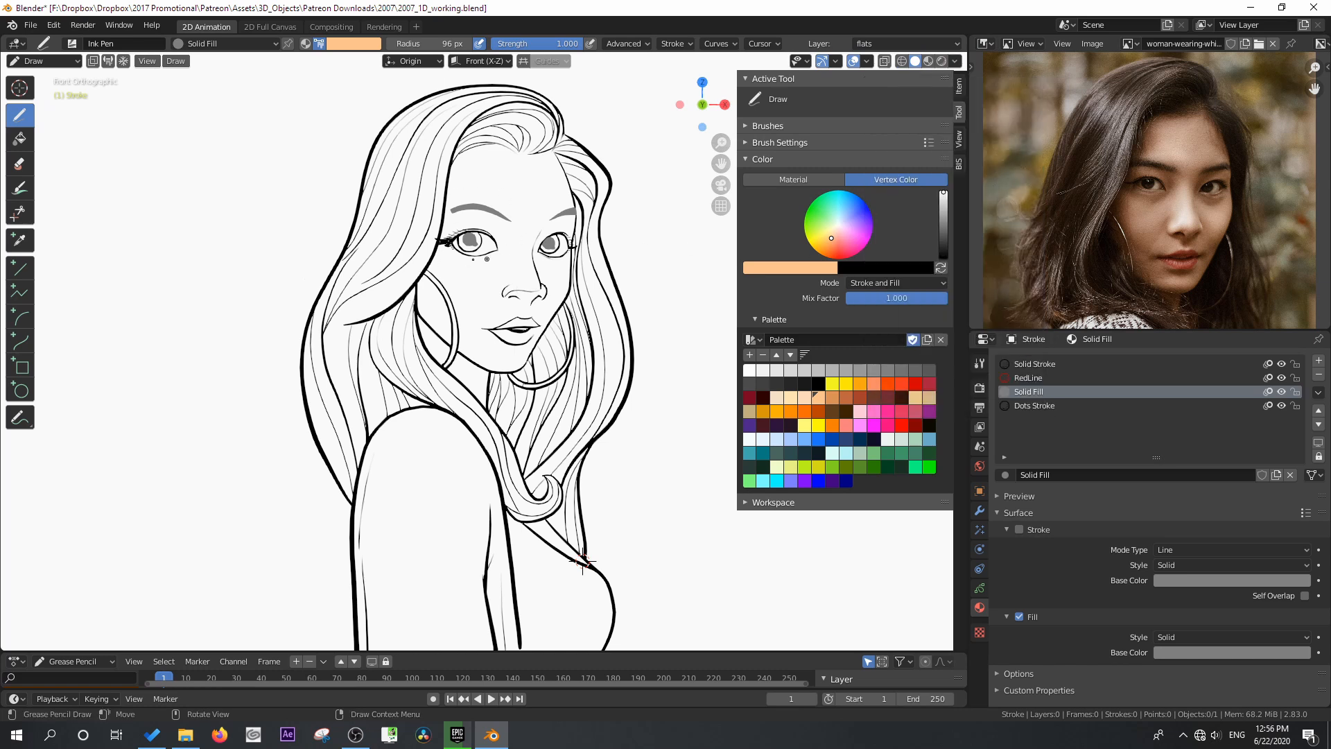
left_click(957, 61)
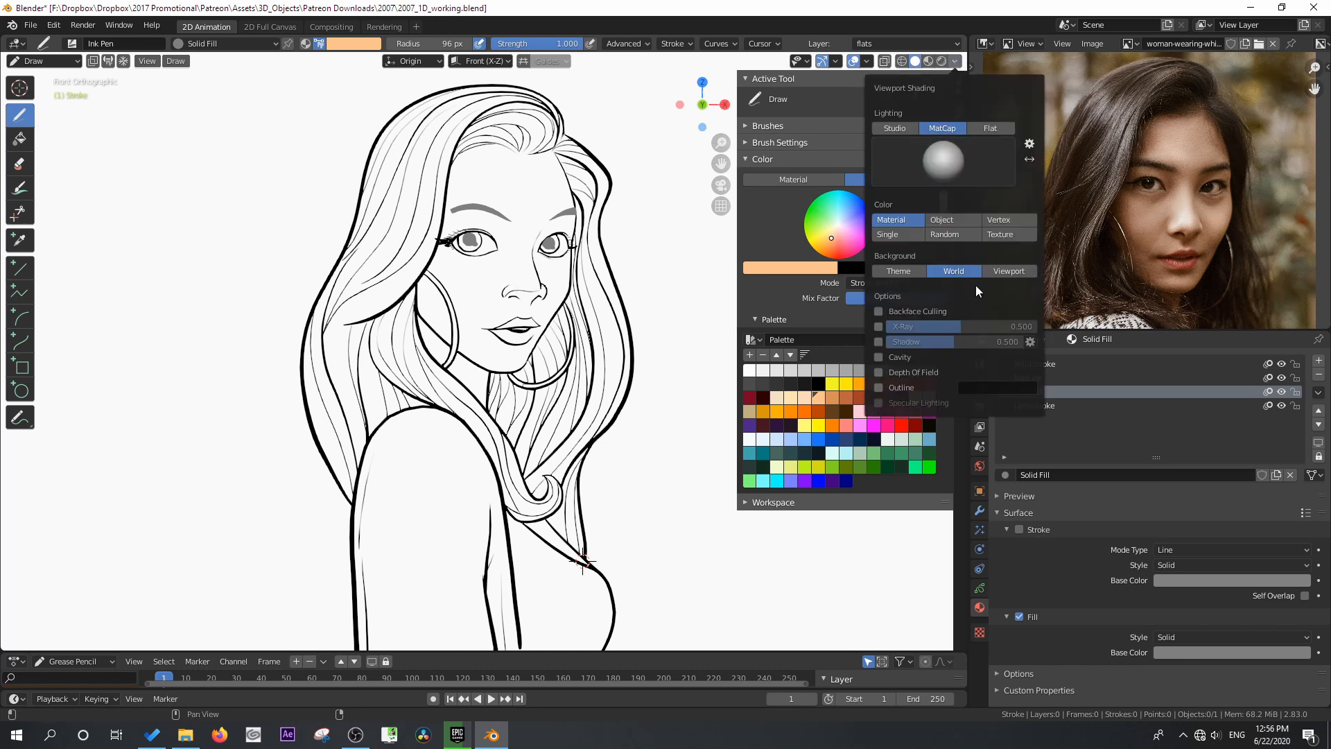
left_click(999, 219)
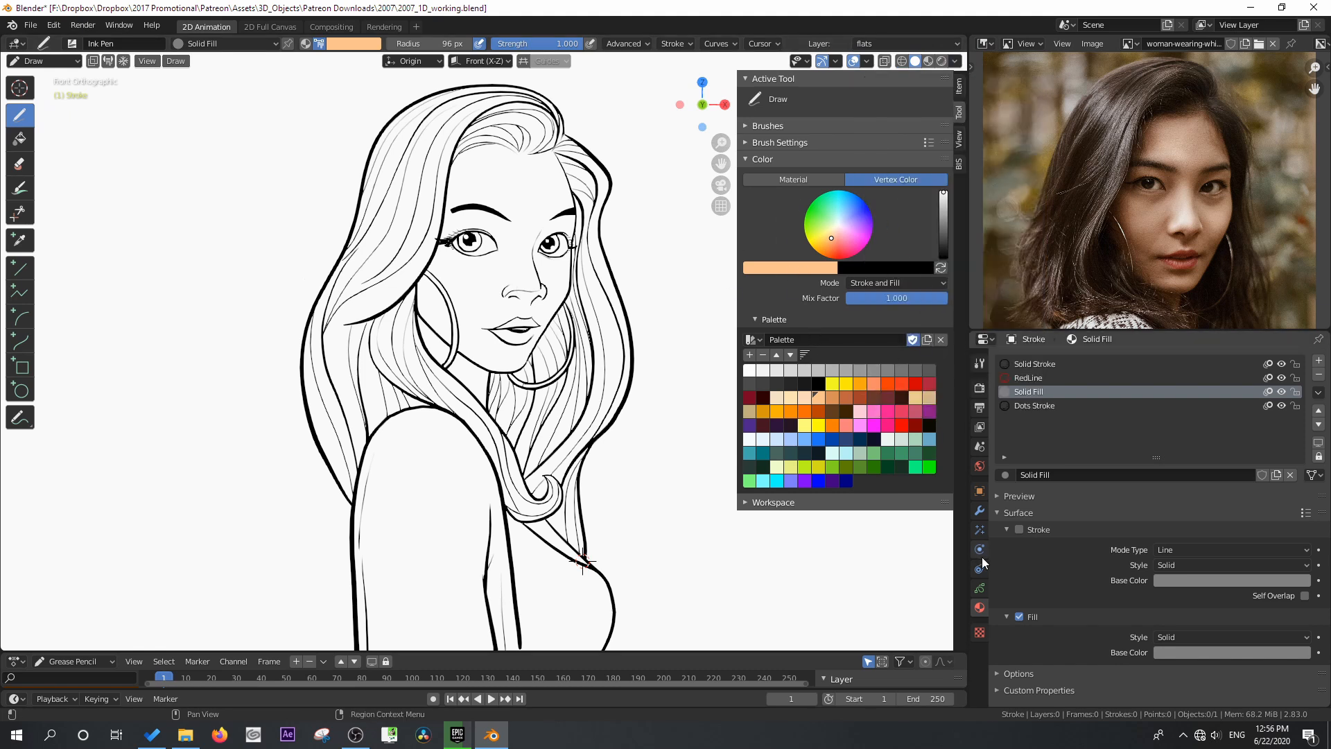
Hide and lock the inks layer
left_click(980, 588)
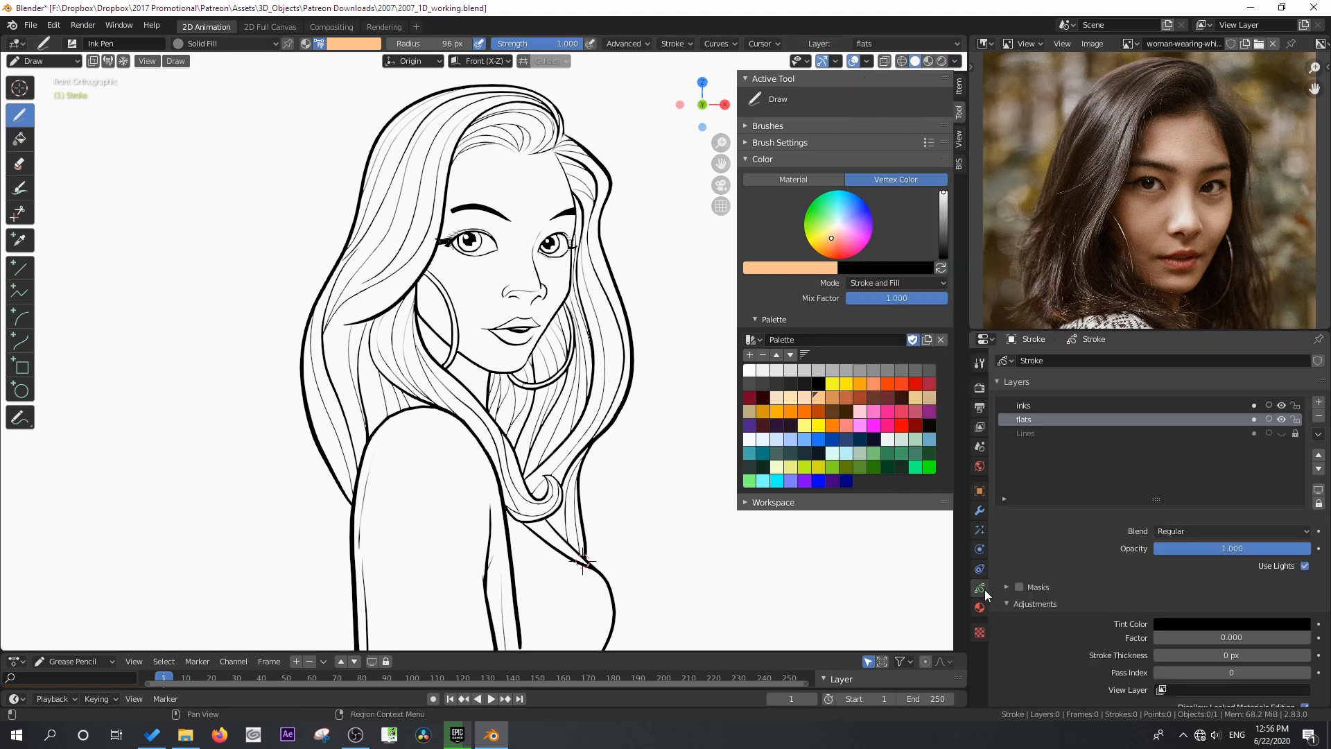
left_click(1281, 405)
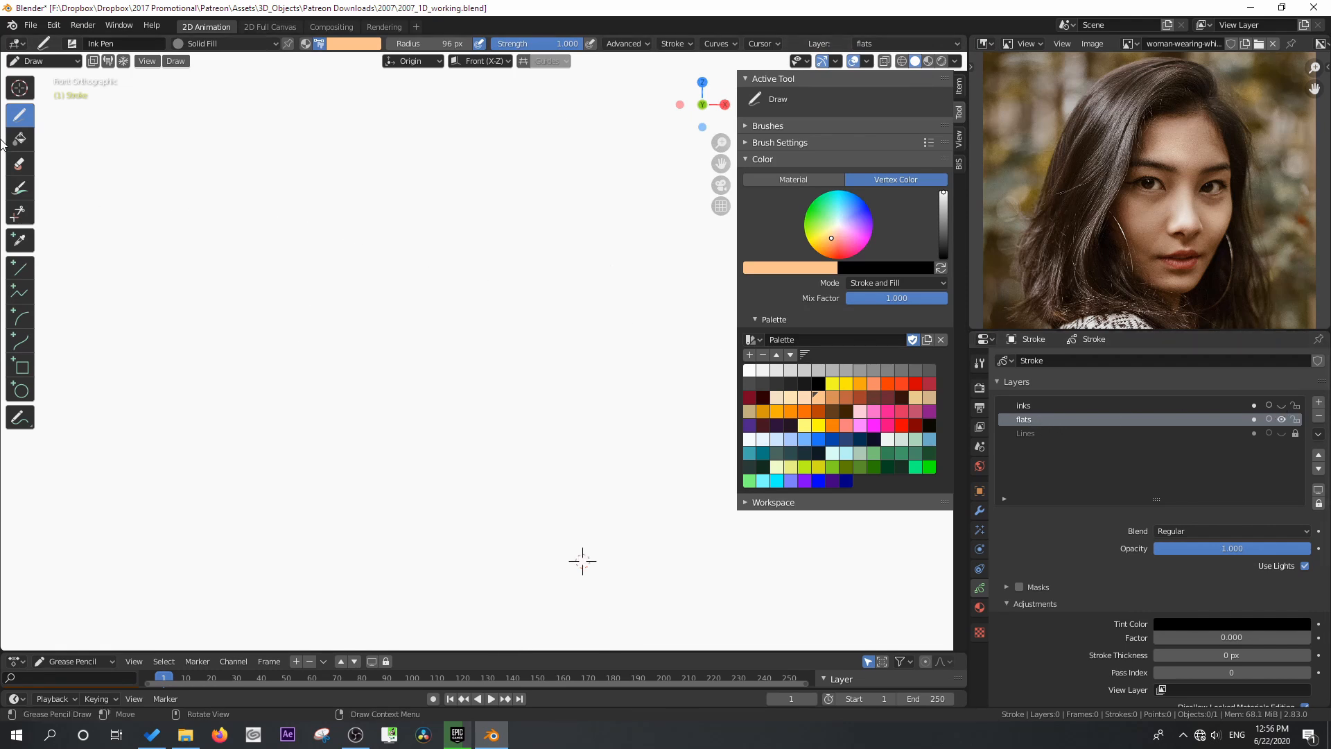
left_click(1295, 405)
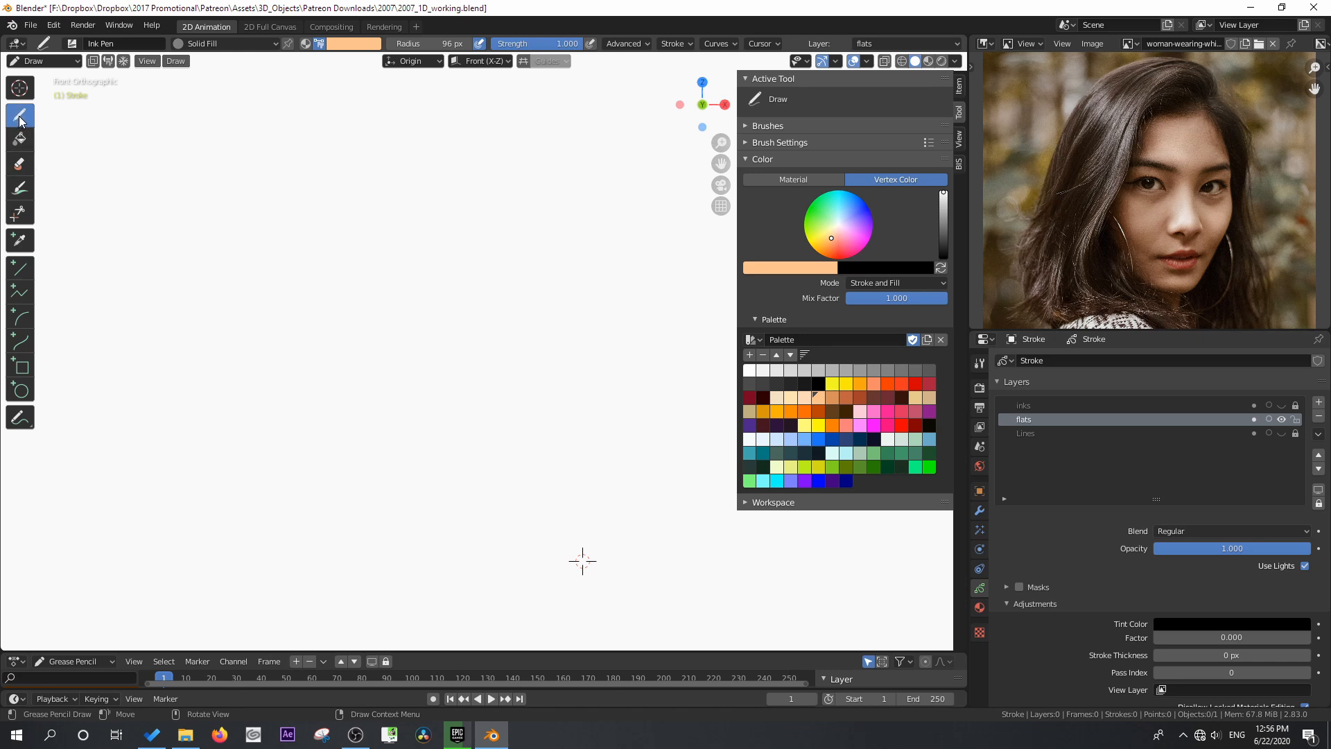
Scribble a zigzag test stroke in peach on the flats layer using the Solid Stroke material
left_click(229, 44)
left_click(181, 73)
mouse_move(480, 171)
left_mouse_down()
mouse_move(531, 201)
mouse_move(457, 243)
mouse_move(482, 270)
left_mouse_up()
scroll(482, 313, "up", 3)
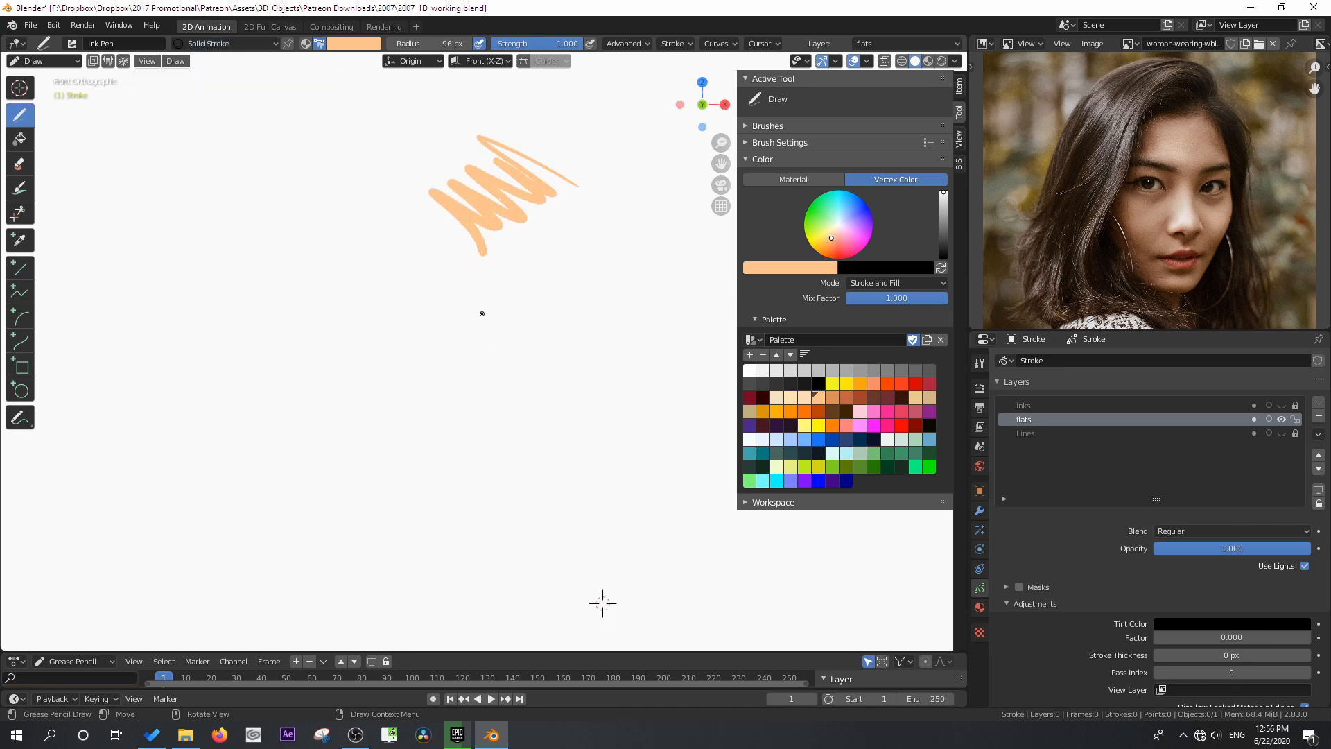
mouse_move(452, 354)
middle_mouse_down("shift")
mouse_move(437, 469)
mouse_move(406, 501)
middle_mouse_up("shift")
Enter Edit Mode, set the viewport background to Theme, and select the zigzag stroke to inspect its points
left_click(42, 61)
left_click(55, 86)
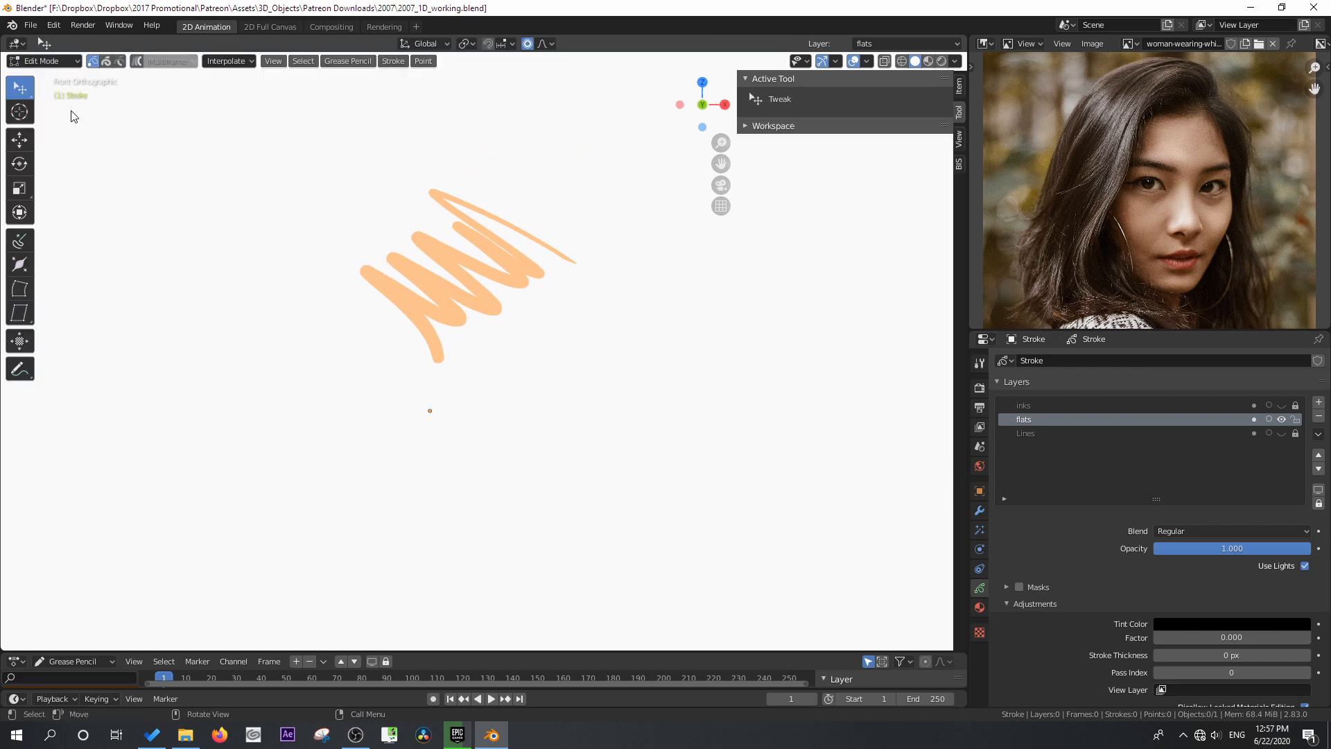
left_click(956, 62)
left_click(917, 264)
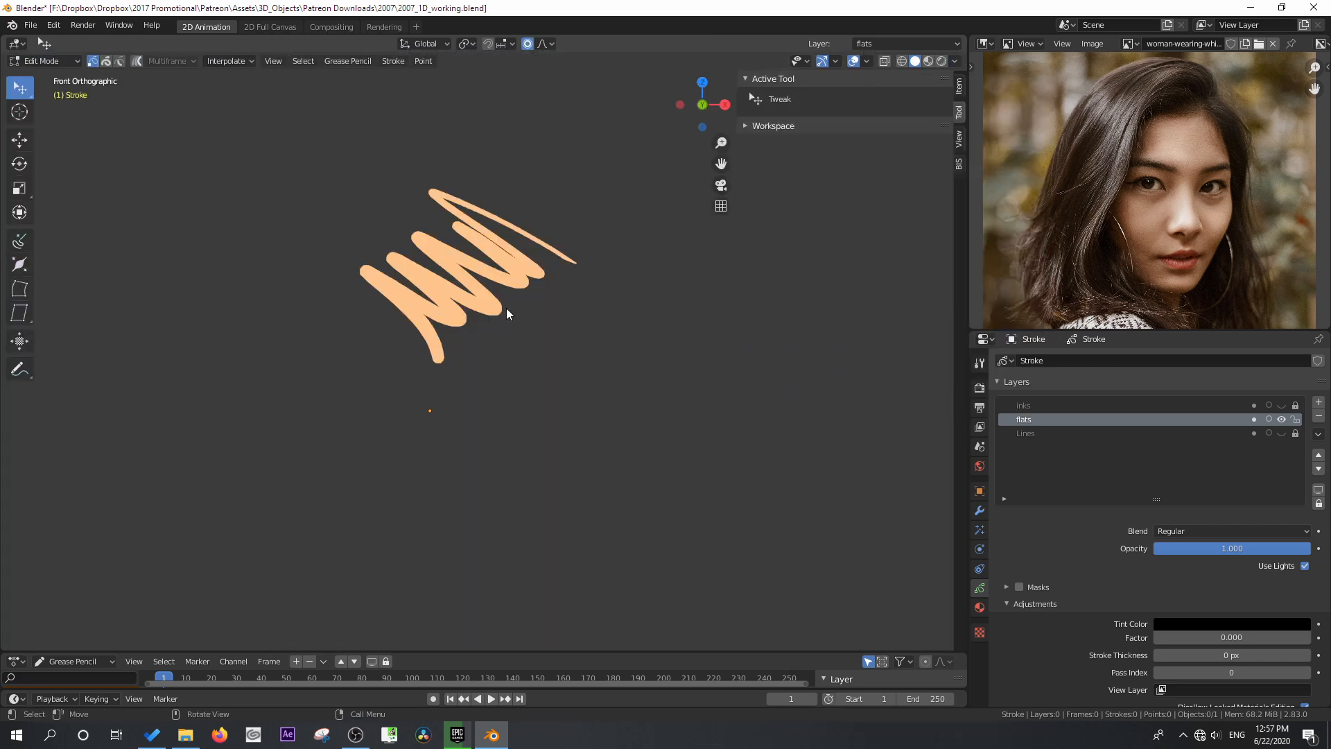
left_click(435, 354)
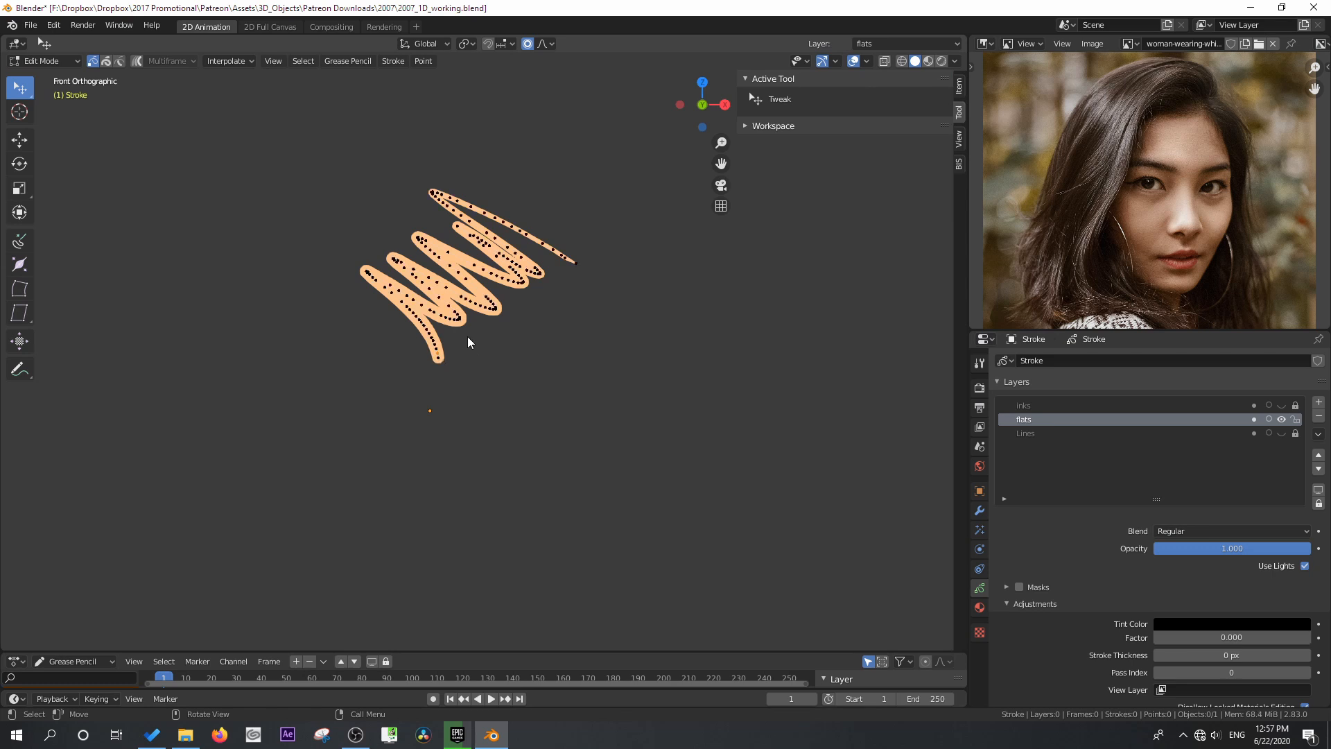
scroll(467, 336, "up", 2)
middle_click_drag(482, 310, 472, 385, "shift")
scroll(472, 385, "up", 1)
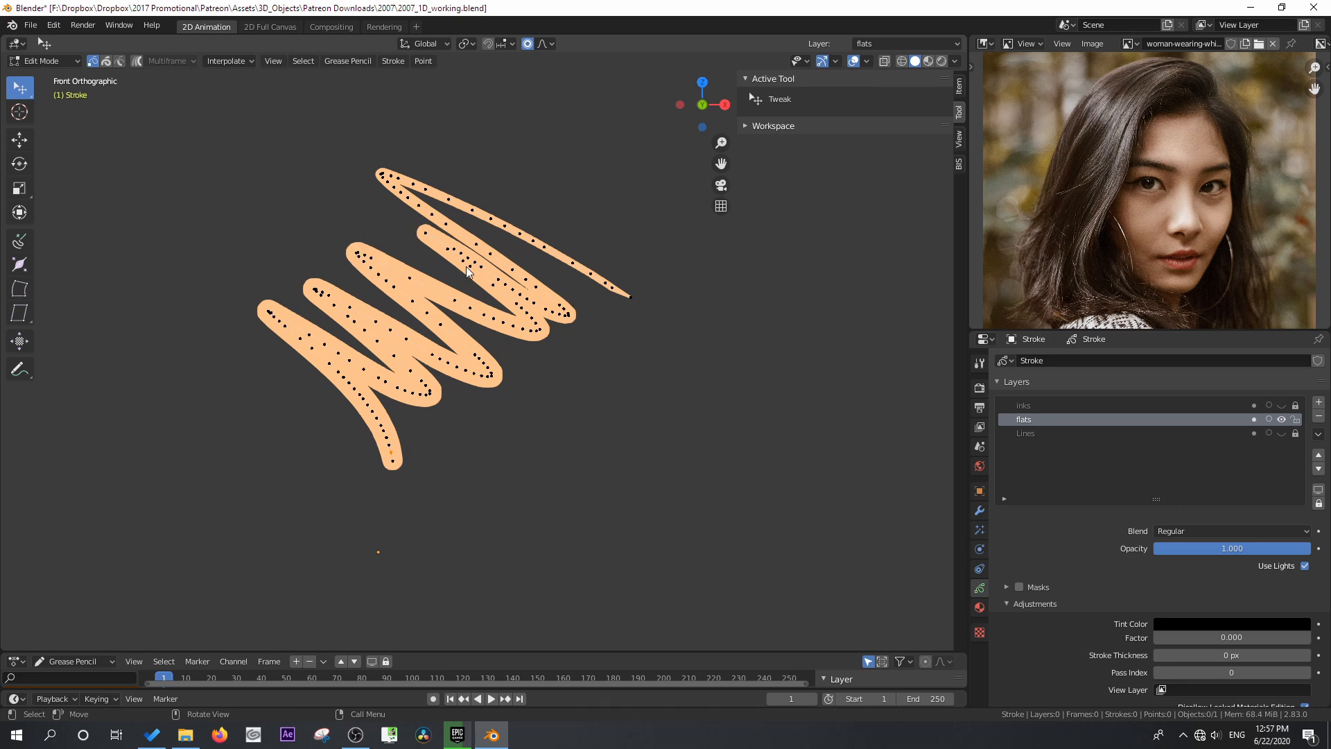
Return to Draw mode, set the brush radius to 229 px, and scribble a thick stroke over the zigzag
left_click(50, 61)
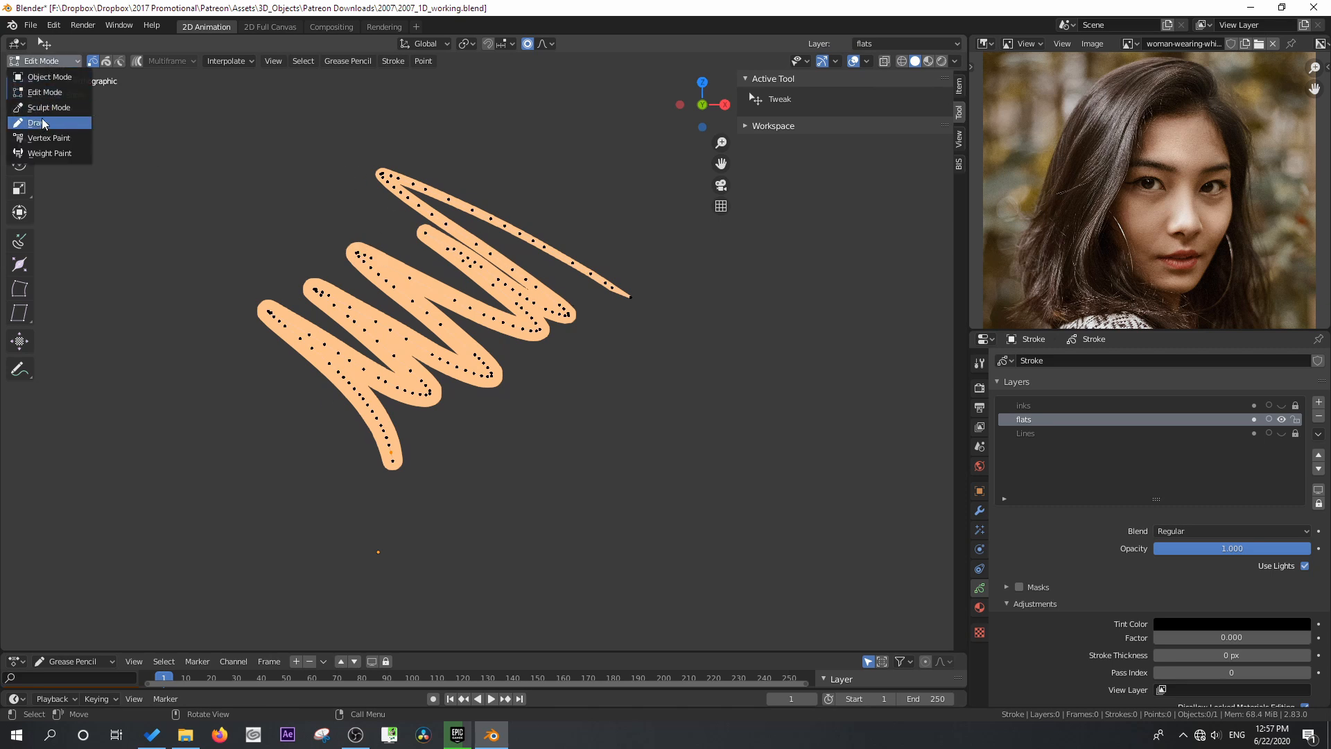
left_click(41, 118)
left_click_drag(404, 46, 497, 46)
mouse_move(379, 195)
left_mouse_down()
mouse_move(486, 263)
mouse_move(482, 342)
mouse_move(451, 393)
mouse_move(270, 388)
mouse_move(359, 452)
left_mouse_up()
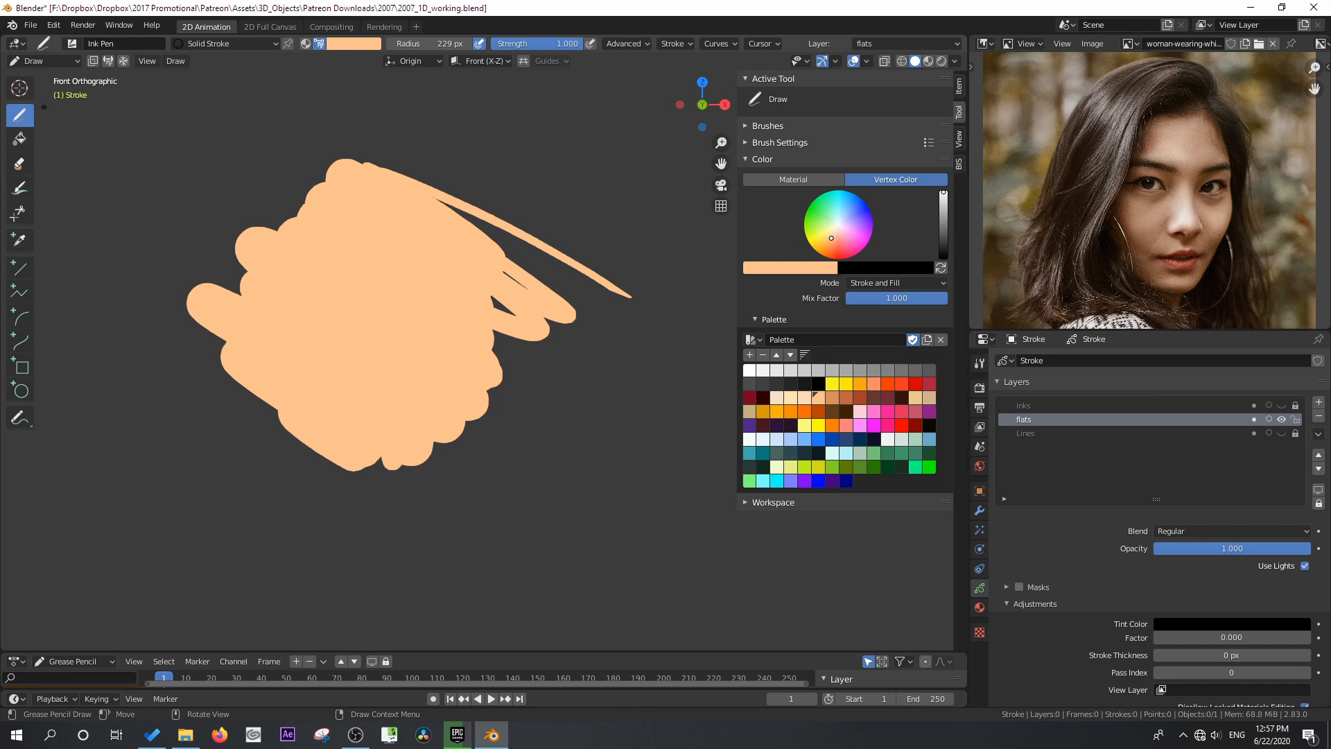
Inspect the overlapping strokes' points in Edit Mode and undo both test scribbles
left_click(43, 61)
left_click(38, 91)
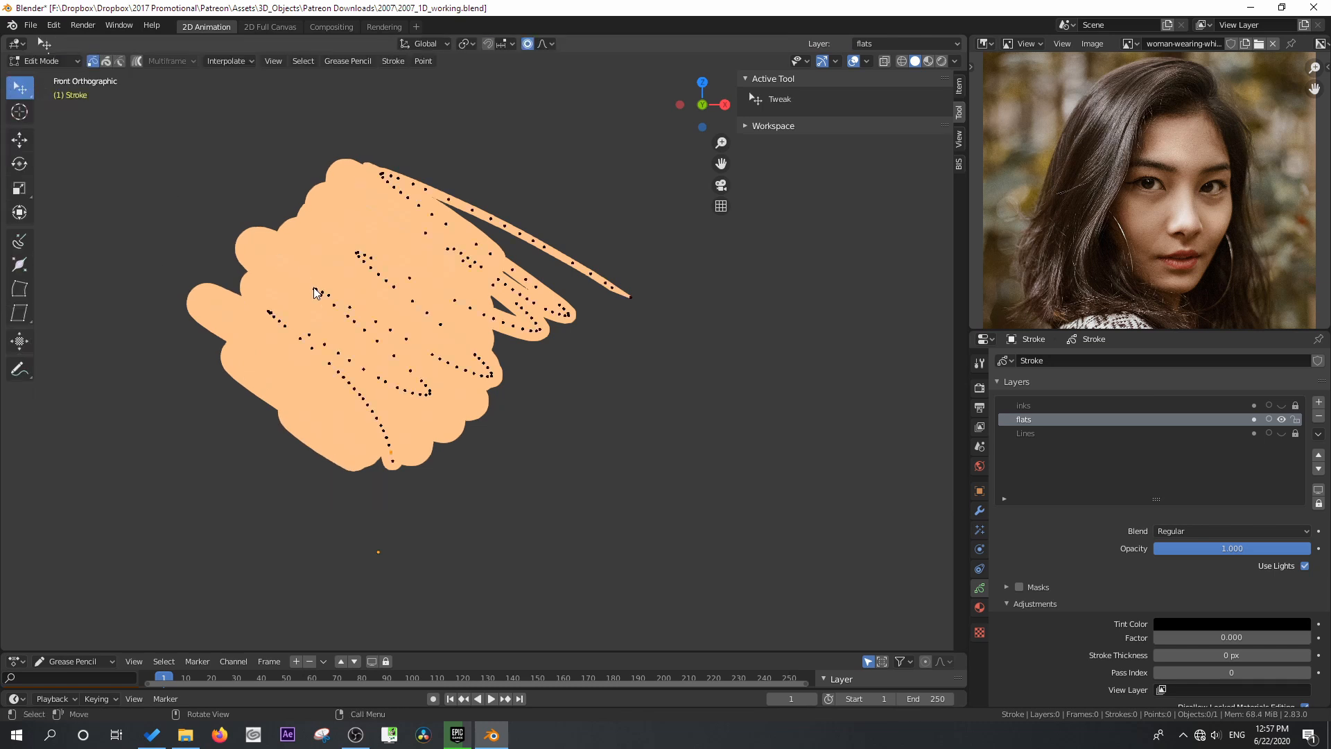
key("ctrl+z")
key("ctrl+z")
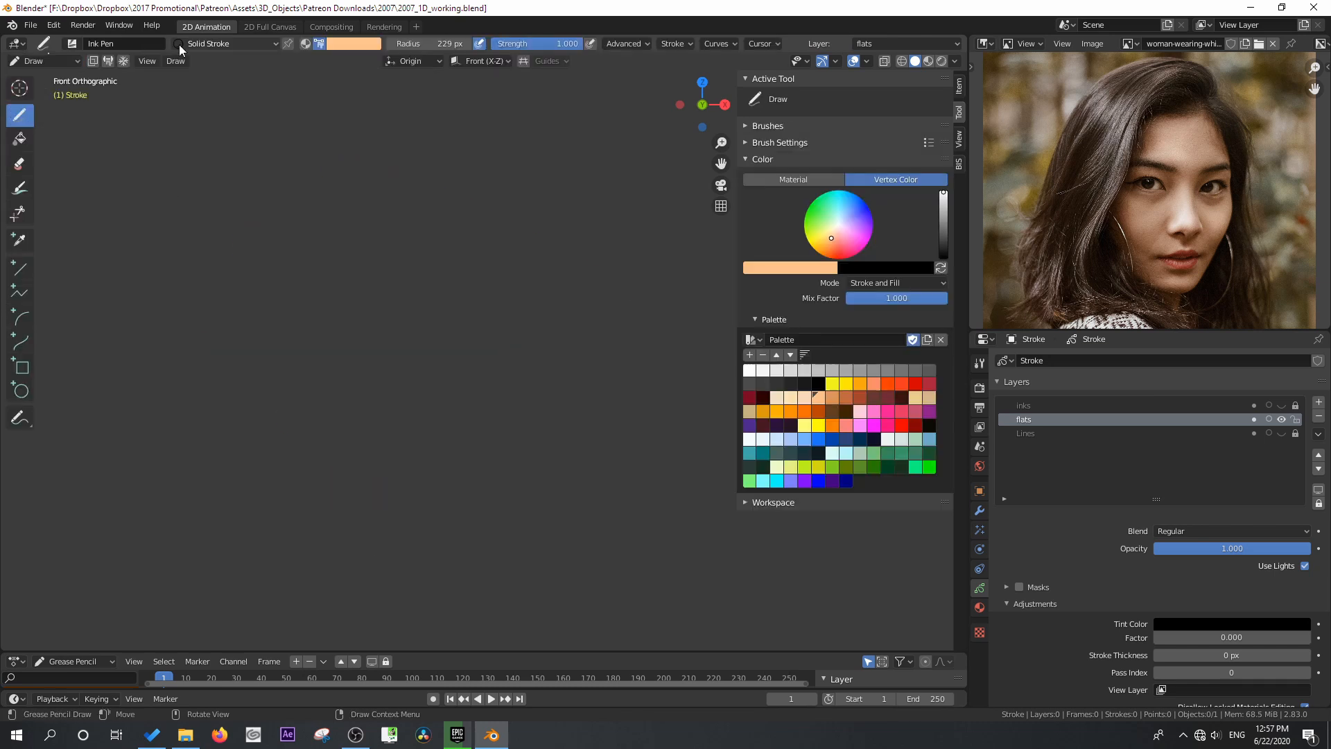
Draw a large round test shape with the Solid Fill material and remove it with the stroke eraser
left_click(178, 46)
left_click(176, 100)
mouse_move(461, 183)
left_mouse_down()
mouse_move(565, 388)
mouse_move(297, 312)
mouse_move(404, 223)
left_mouse_up()
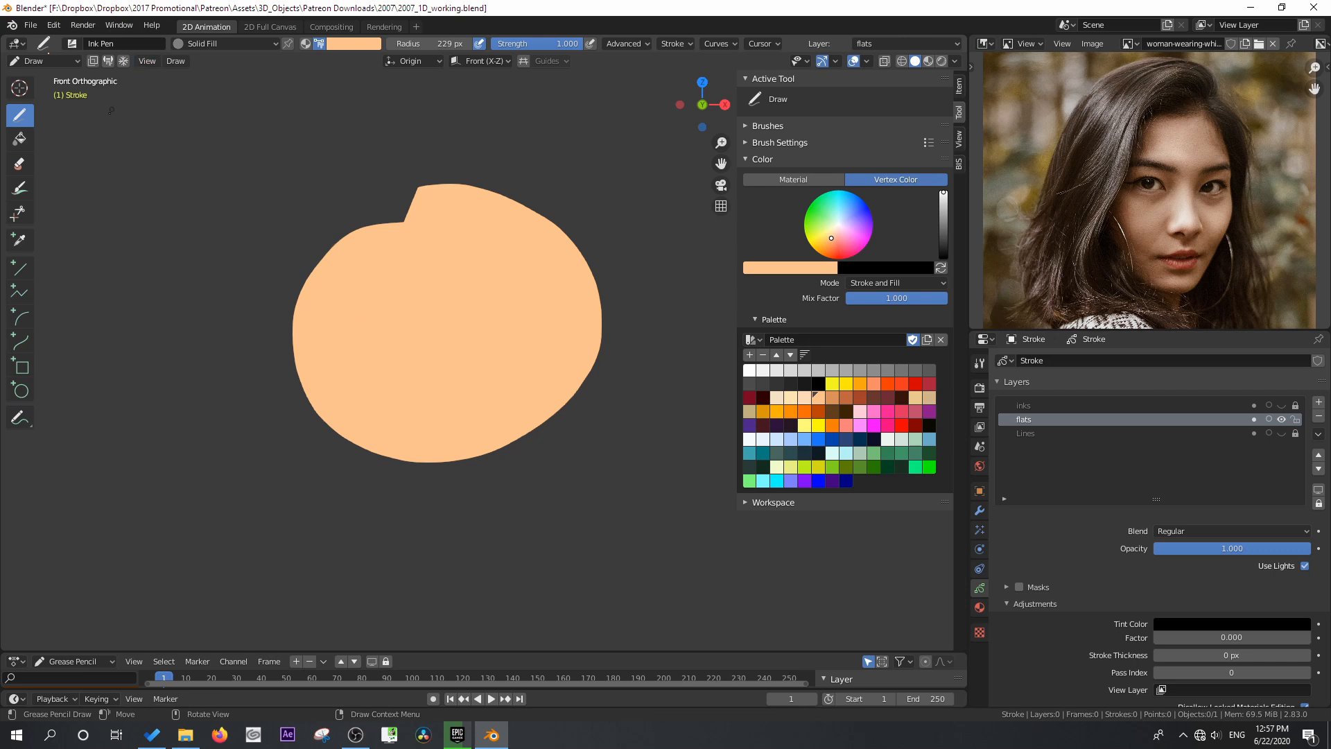
left_click(22, 162)
left_click(411, 240)
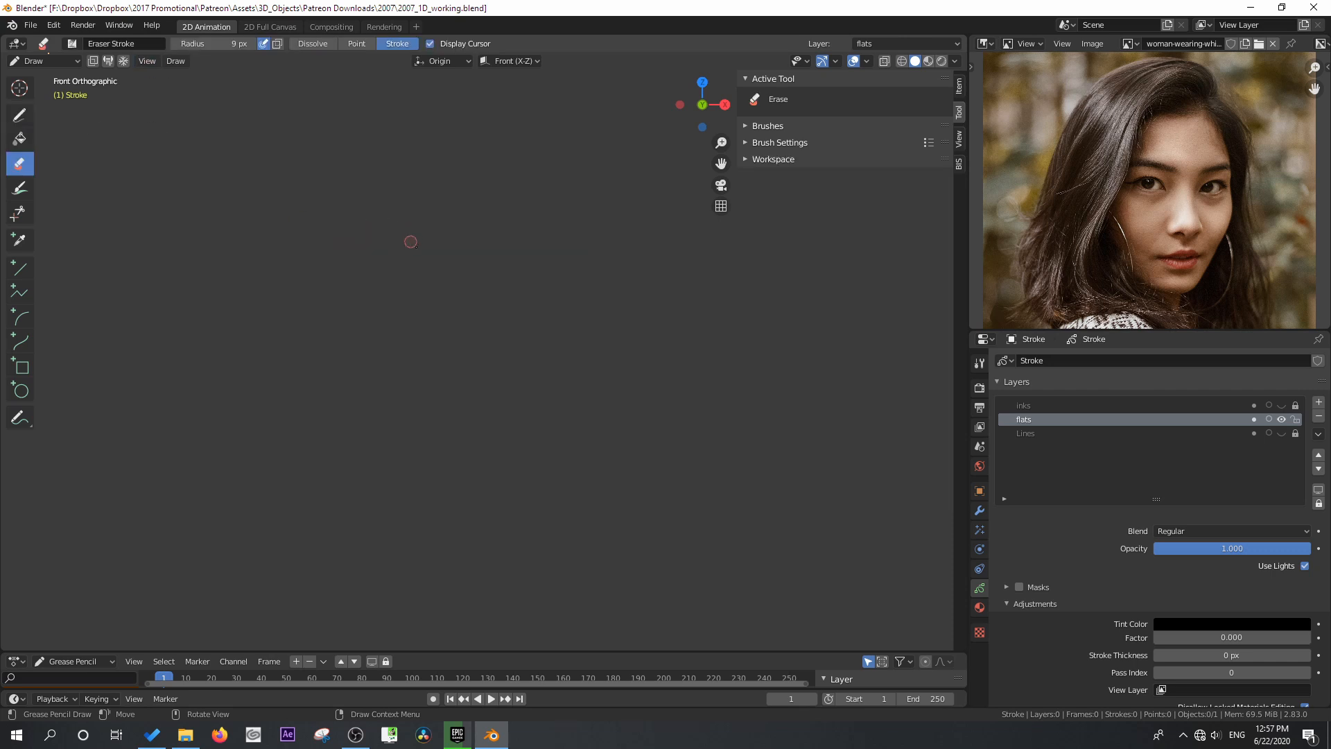
Draw four crossing lines enclosing a quadrilateral, using the Solid Stroke material and a 45 px brush radius
left_click(26, 121)
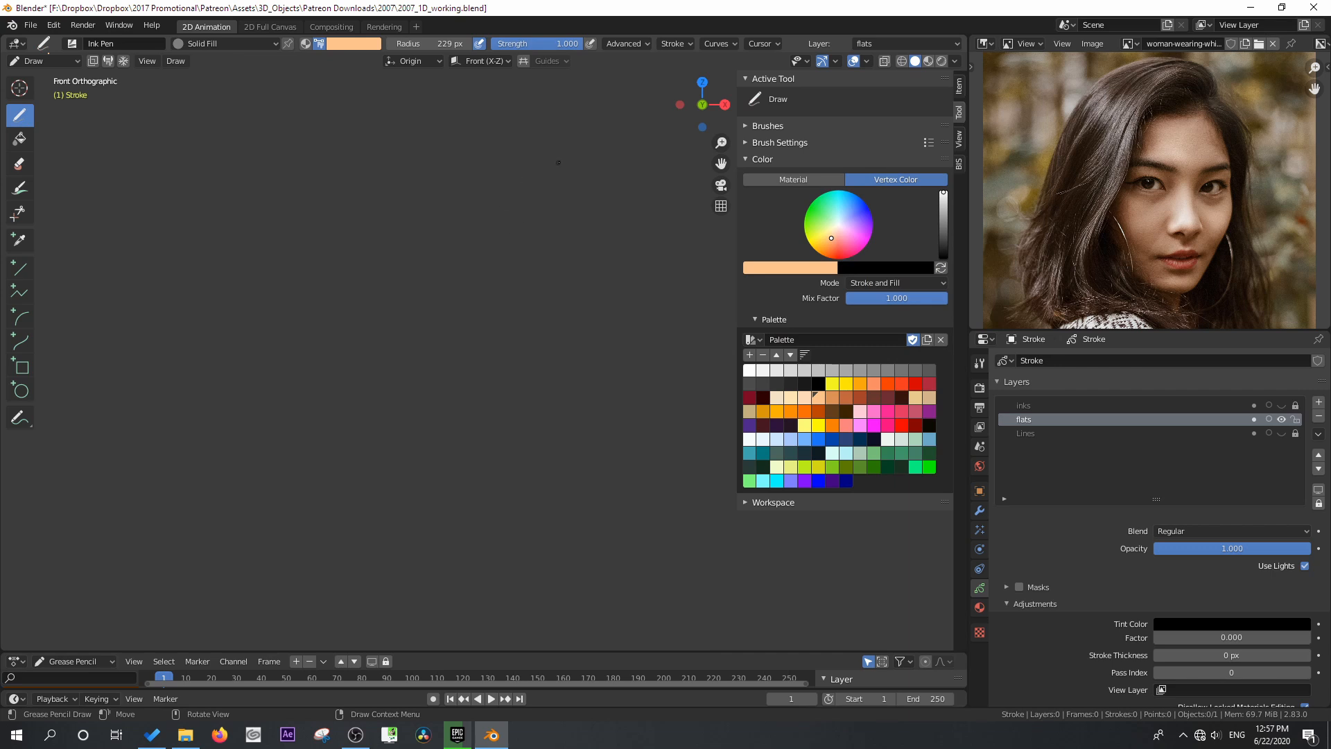
left_click(175, 40)
left_click(184, 72)
left_click_drag(420, 43, 298, 46)
left_click_drag(538, 168, 236, 287)
left_click_drag(631, 332, 298, 463)
left_click_drag(433, 130, 513, 270)
left_click_drag(544, 327, 598, 424)
left_click_drag(232, 202, 428, 486)
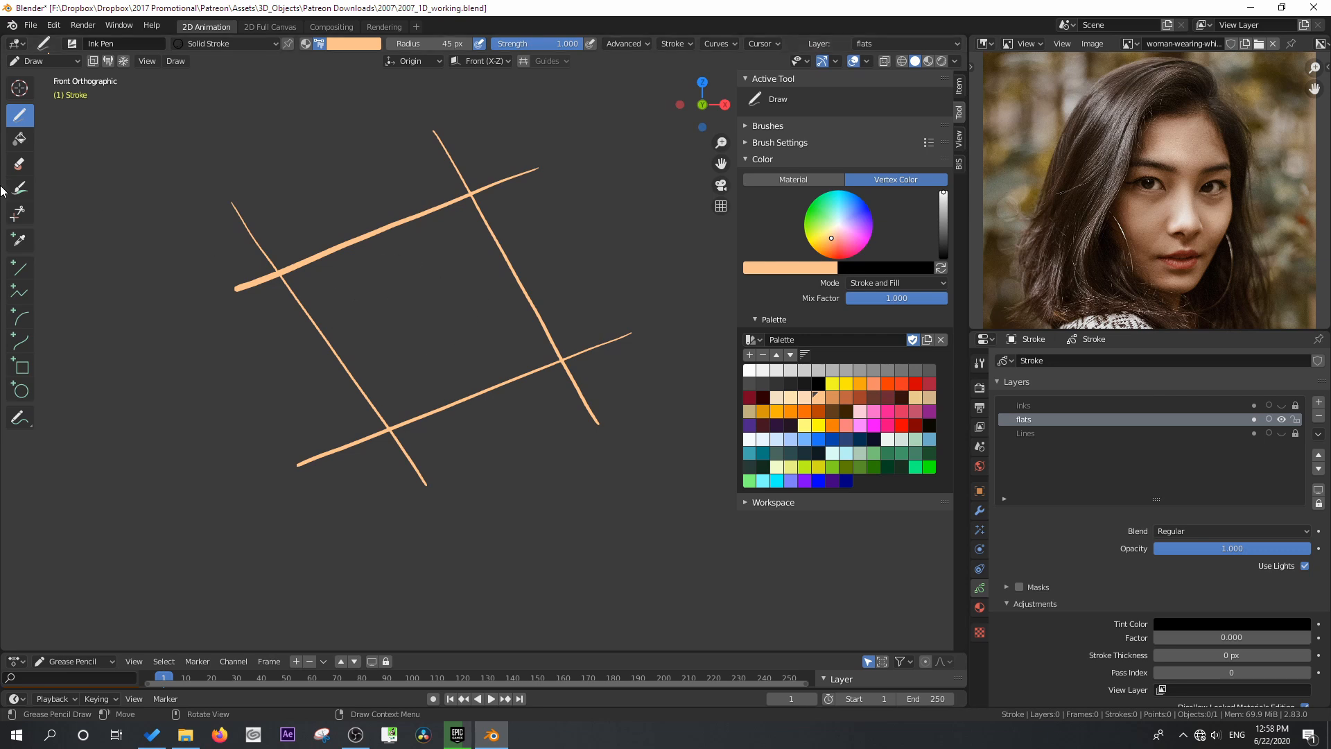
Fill the area enclosed by the four lines with Solid Fill and clean up its boundary strokes
left_click(21, 140)
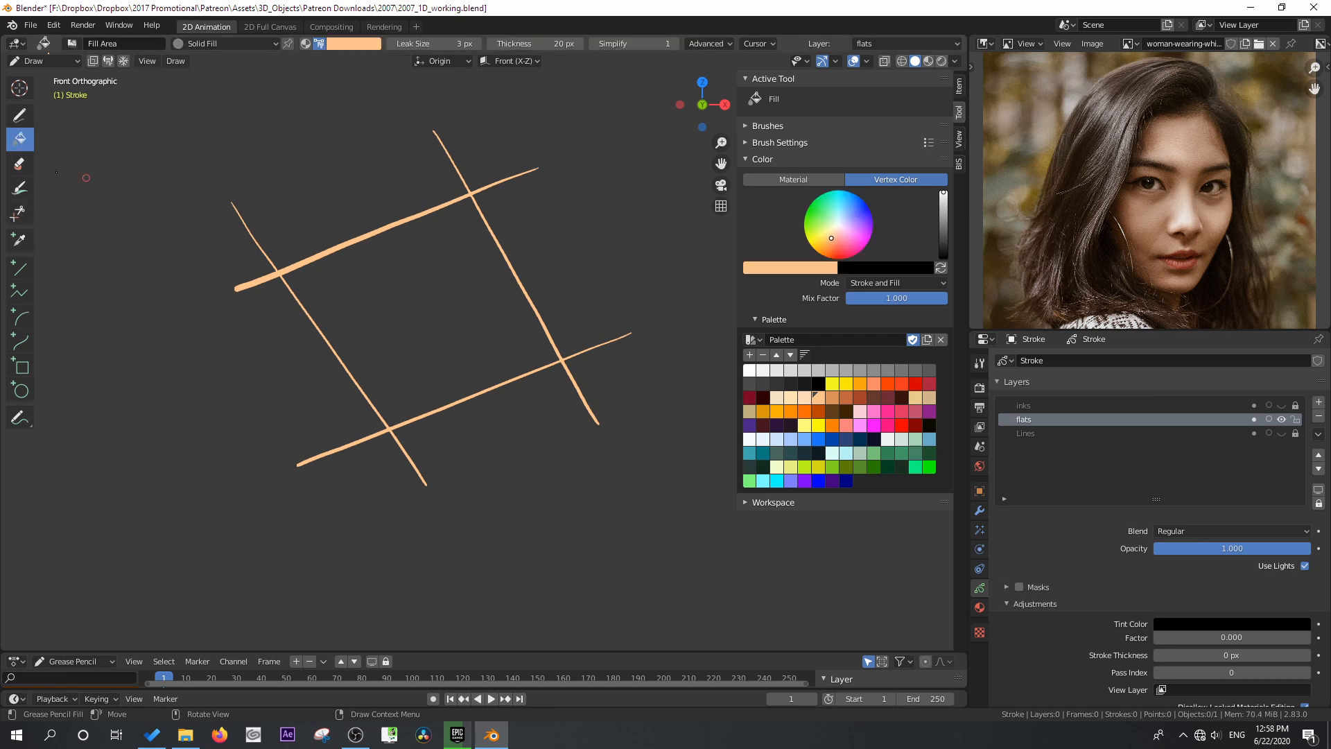
left_click(413, 285)
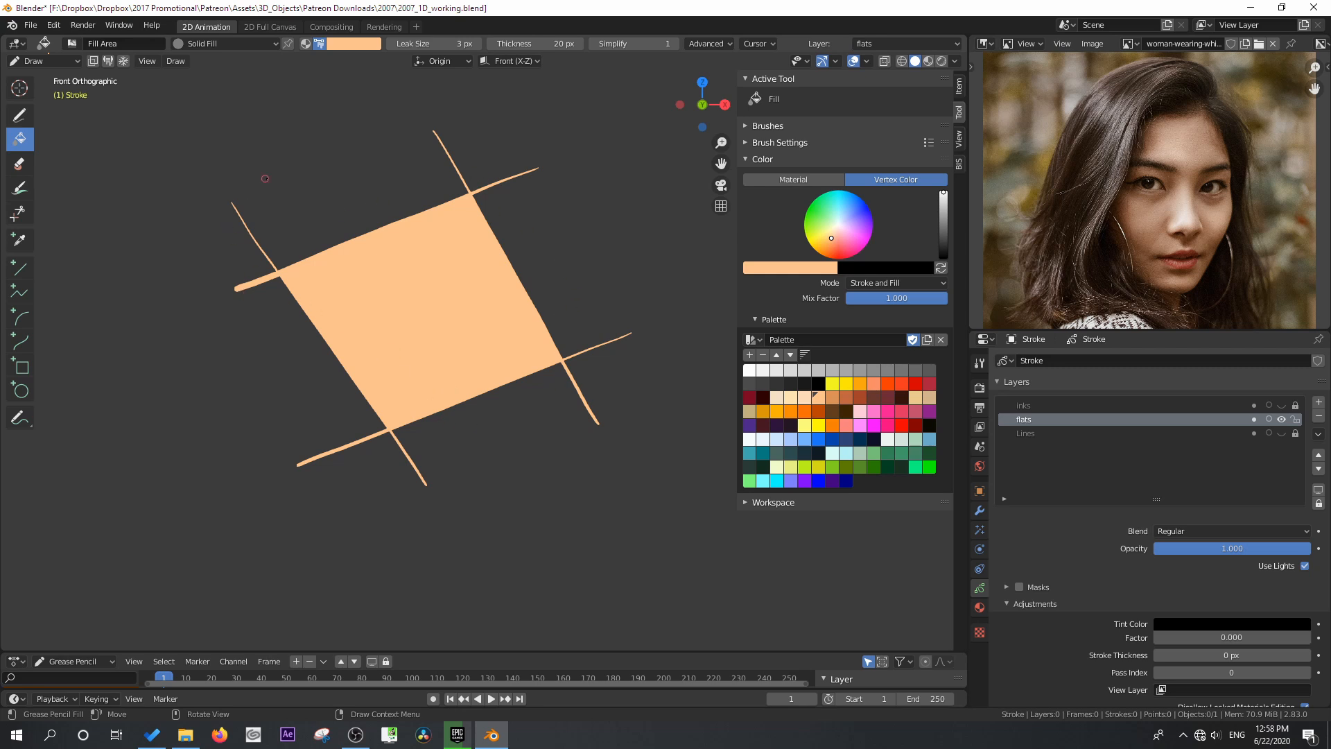
left_click(176, 60)
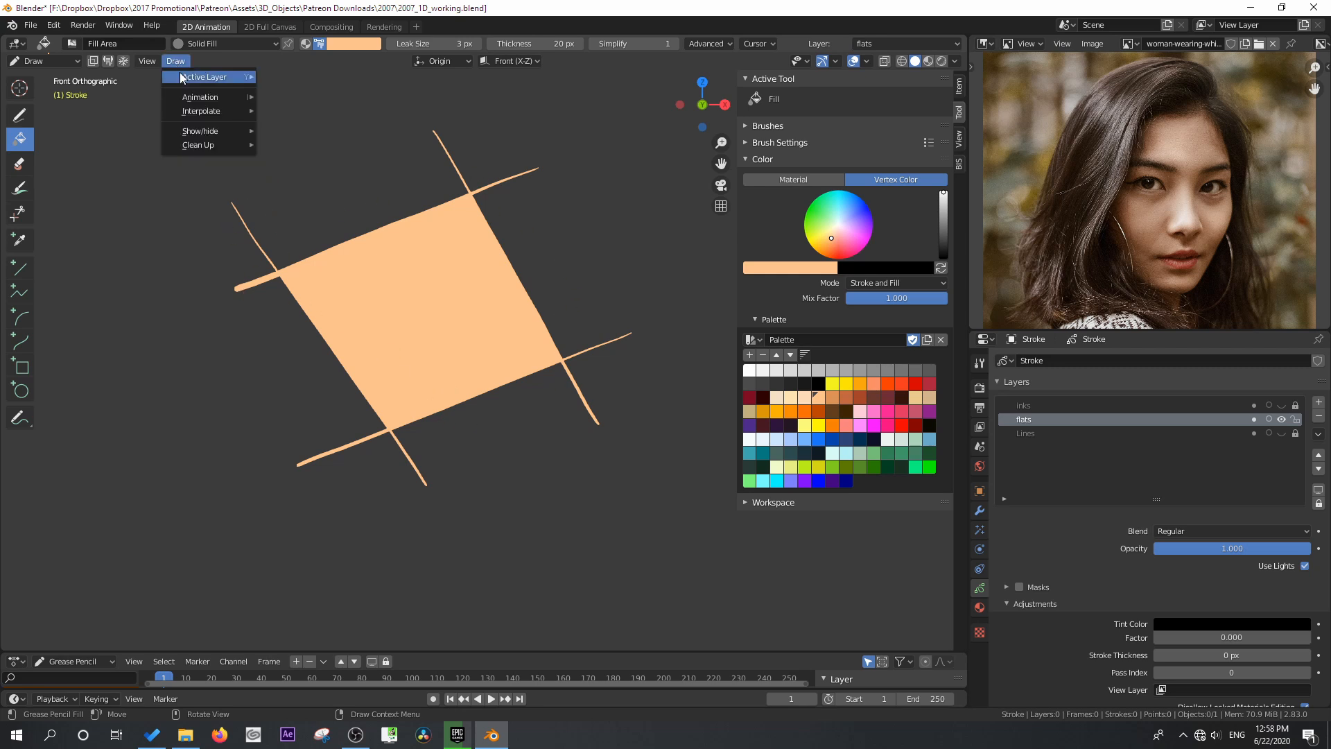
mouse_move(198, 143)
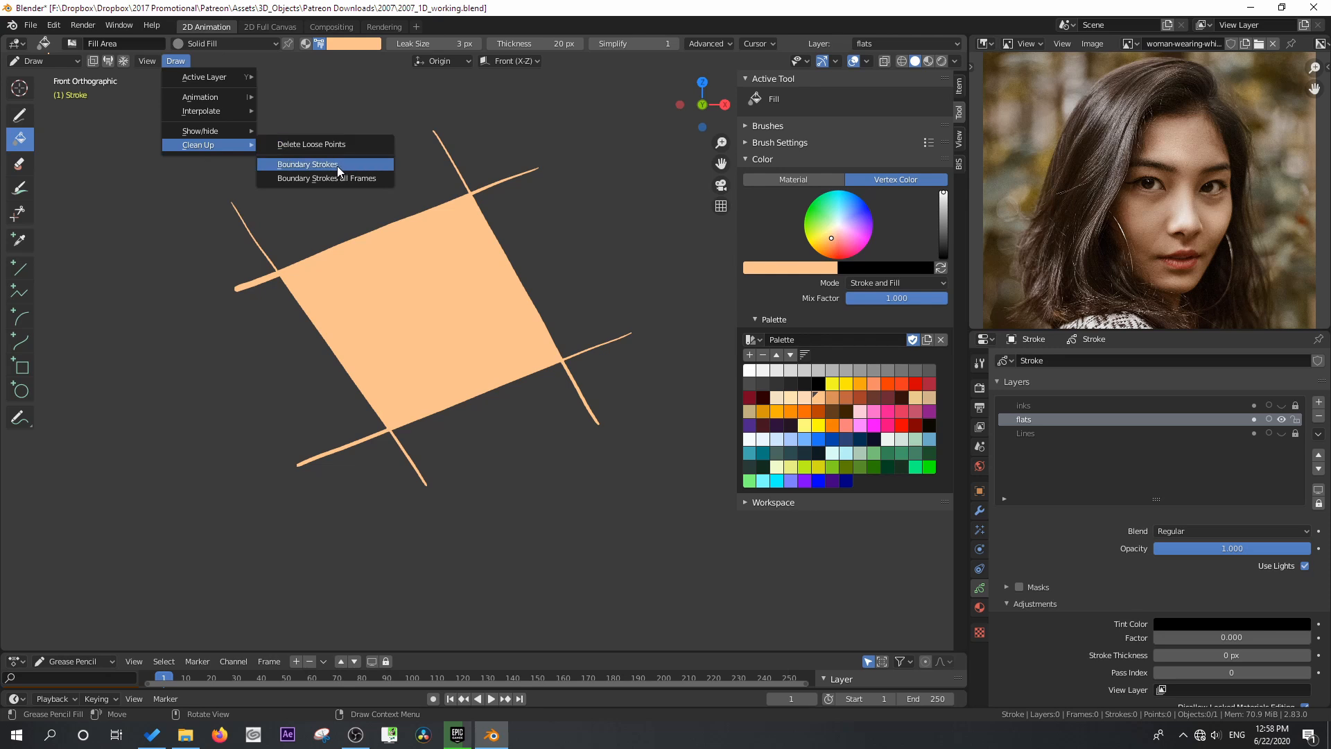
left_click(339, 165)
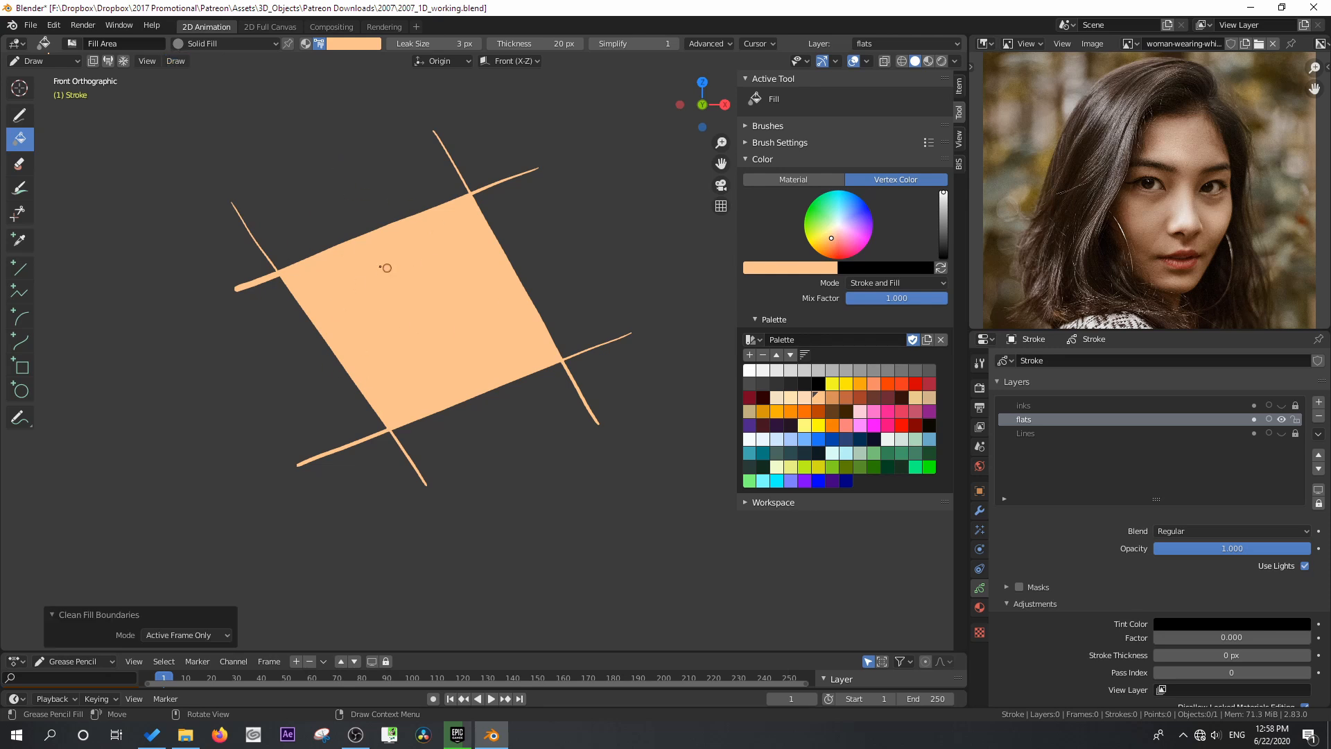
Erase the filled quadrilateral and its four crossing lines from the flats layer
left_click(19, 163)
left_click_drag(241, 226, 298, 386)
left_click(332, 453)
left_click(590, 409)
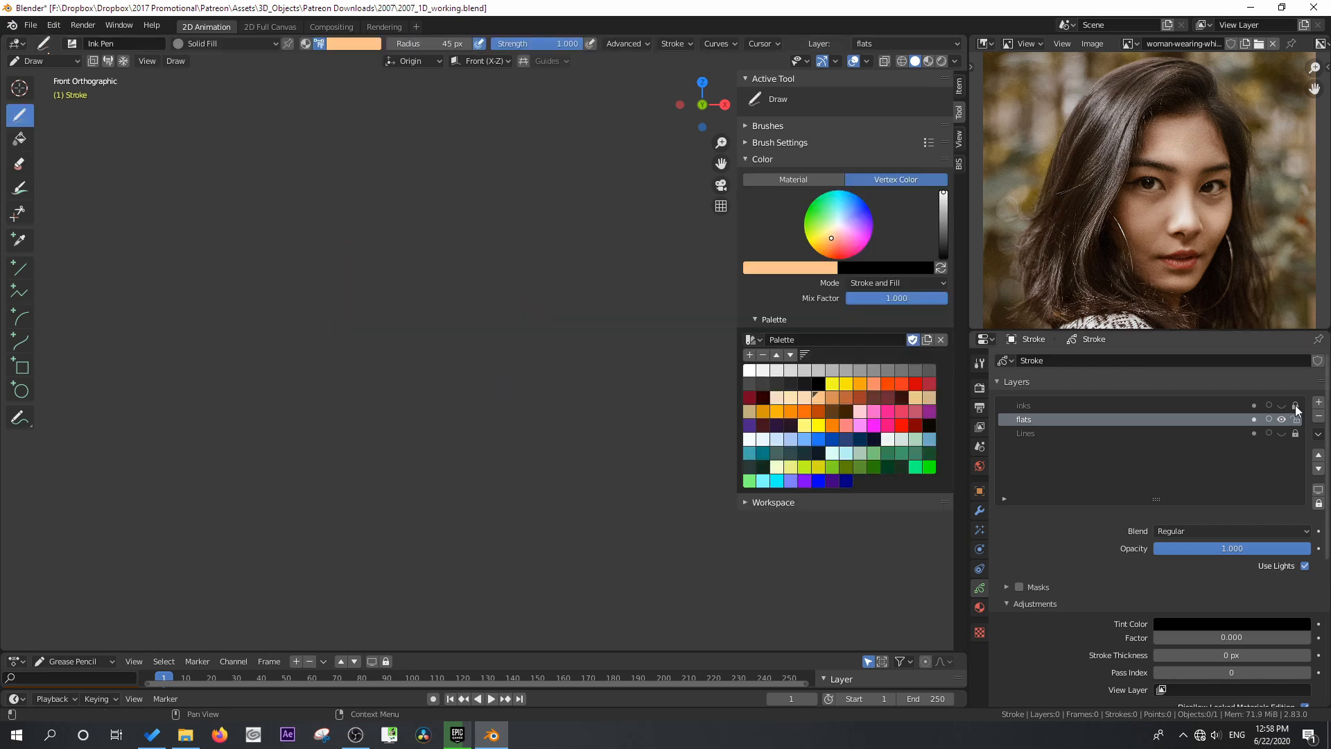
Show the inks layer, keeping it locked, and set the viewport shading background to World
left_click(1295, 405)
left_click(1281, 406)
left_click(1295, 405)
scroll(485, 346, "down", 4)
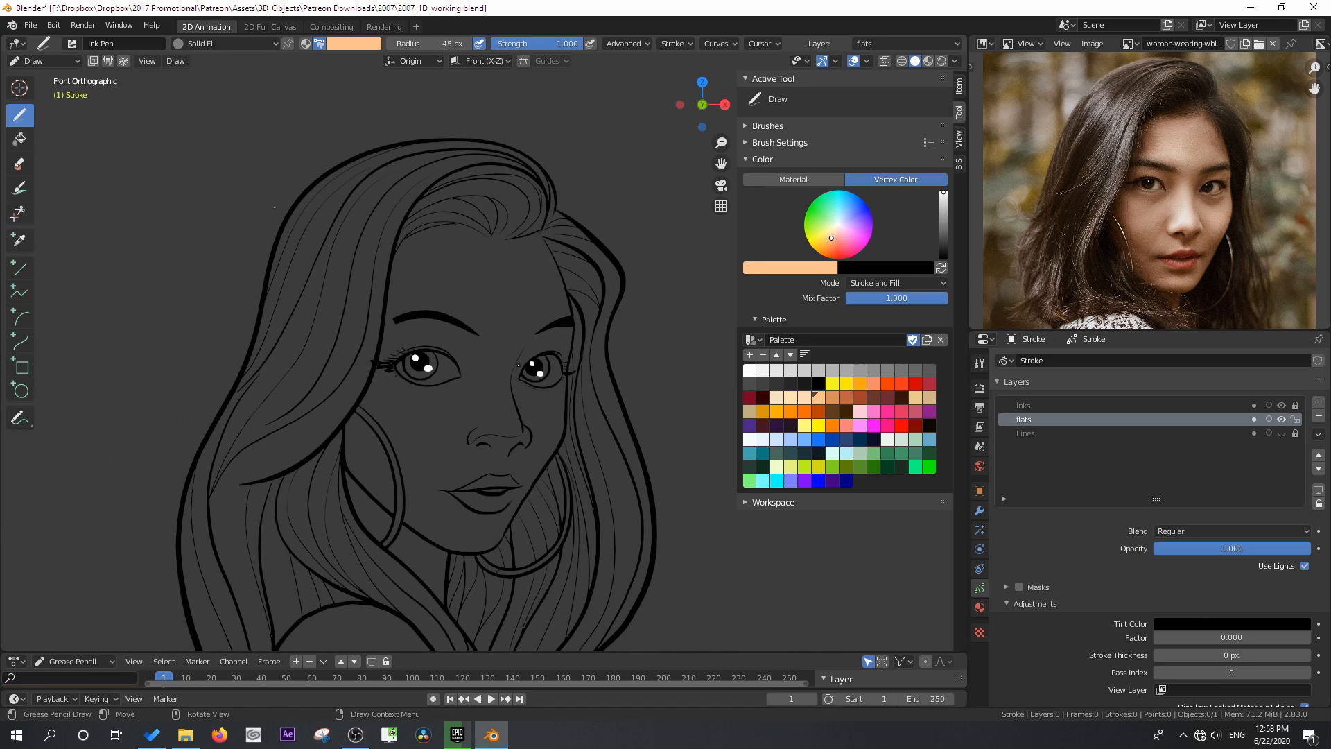
left_click(955, 61)
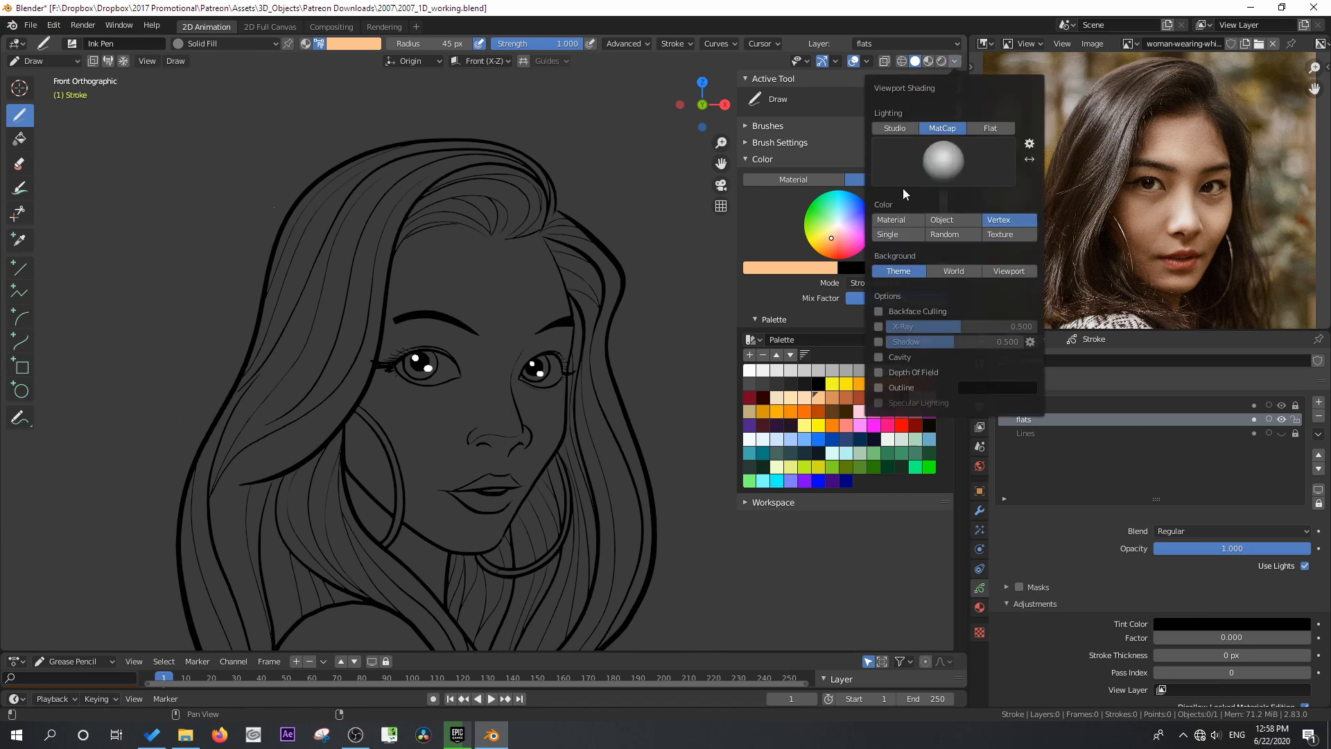
left_click(950, 271)
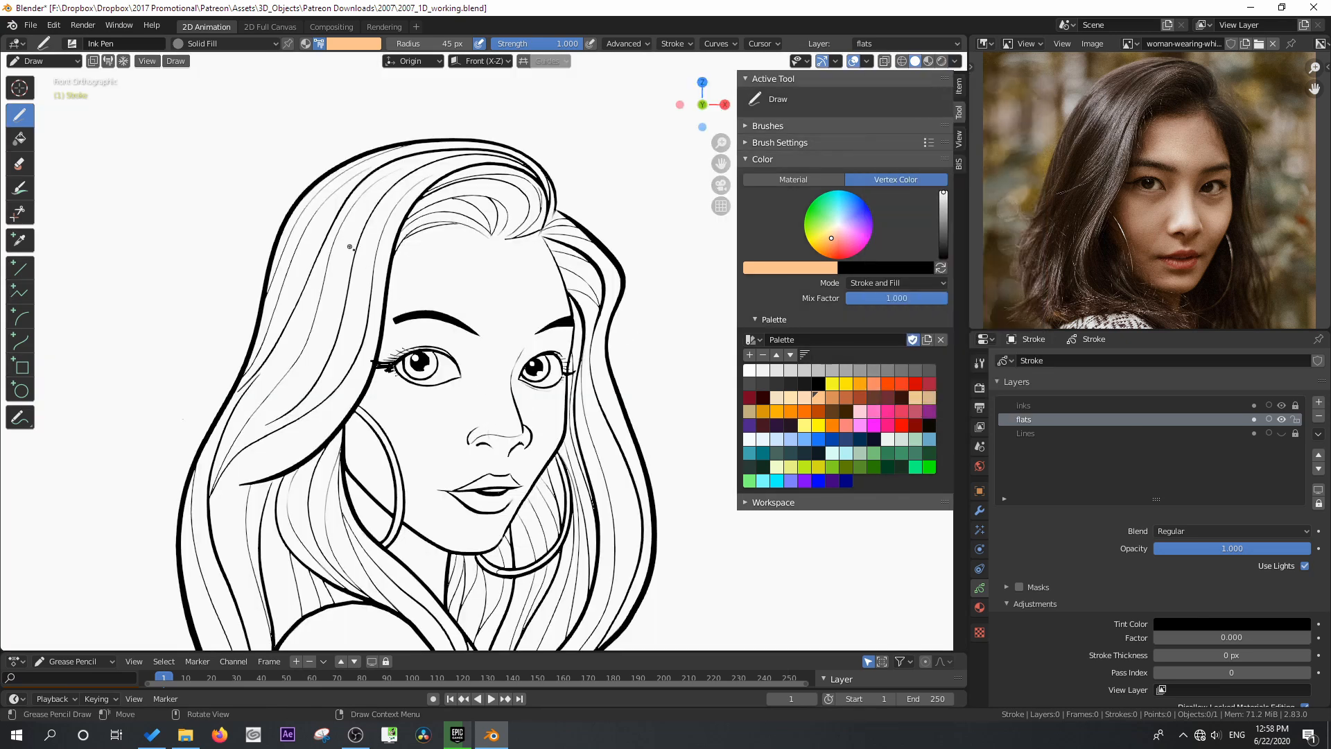
Make the flats layer active and fill the face and the skin area inside the hoop earring with the current peach colour
left_click(1053, 405)
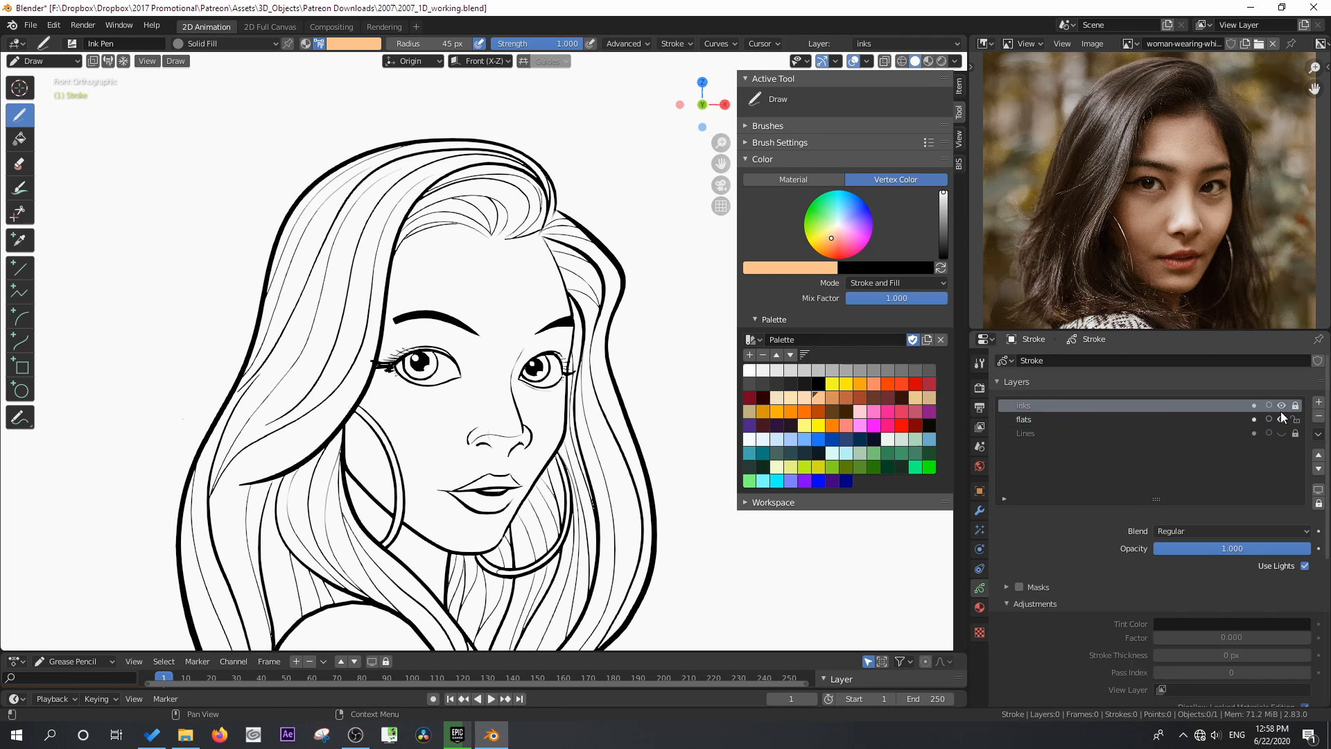
left_click(1092, 419)
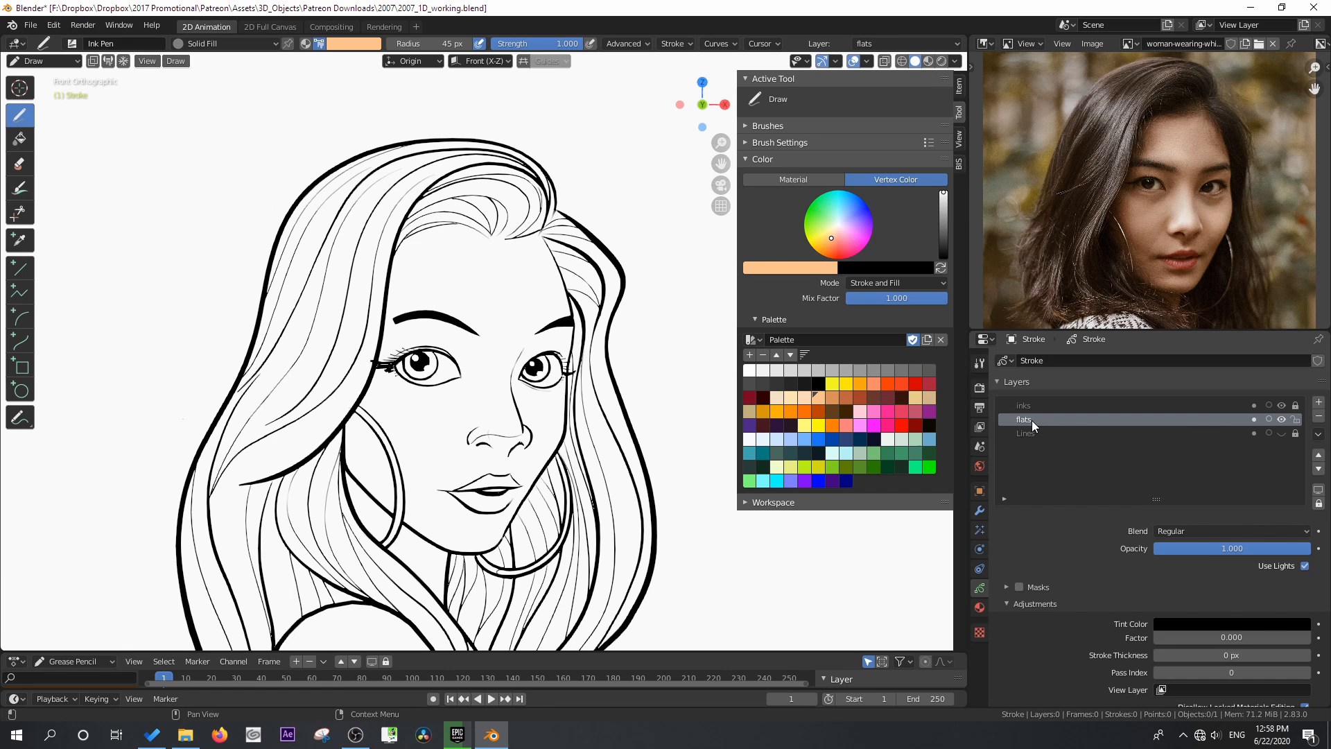
left_click(20, 138)
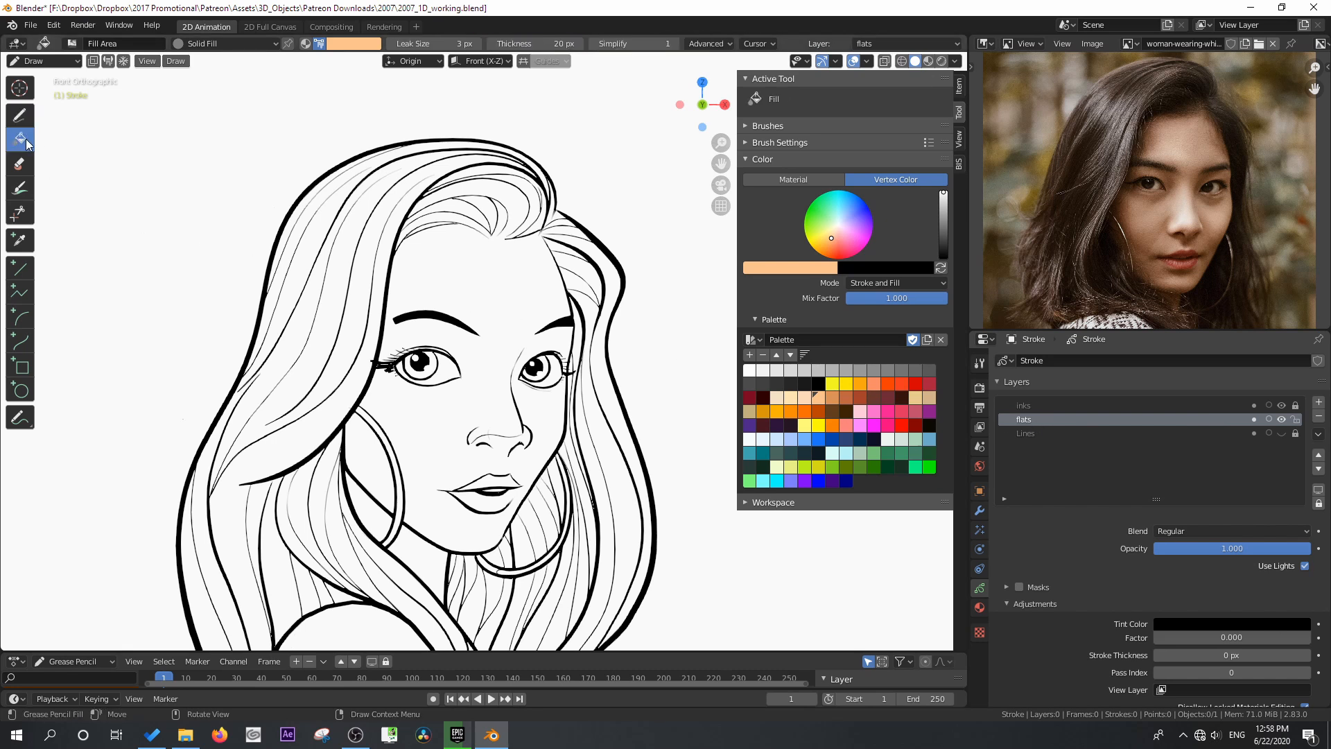
left_click(489, 279)
left_click(373, 461)
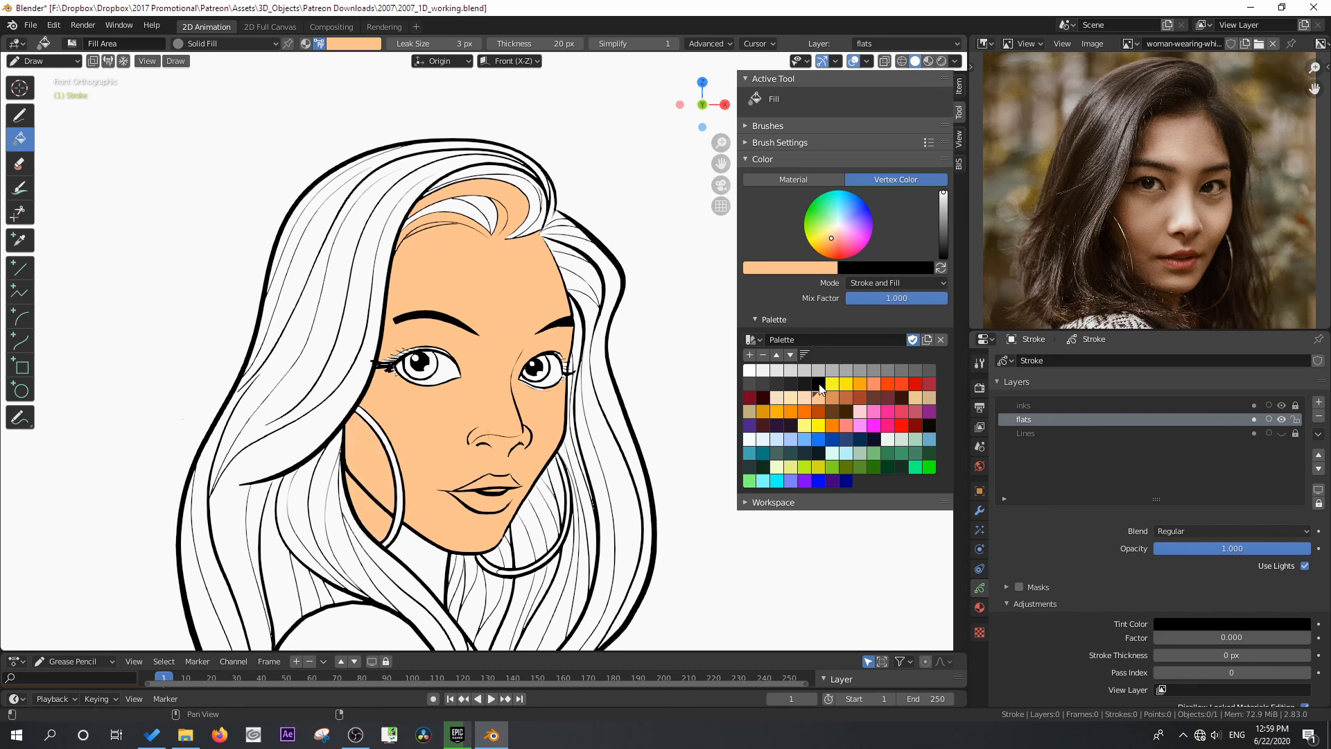
Fill the enclosed hair sections around the face and down both sides with bright blue from the palette
left_click(816, 438)
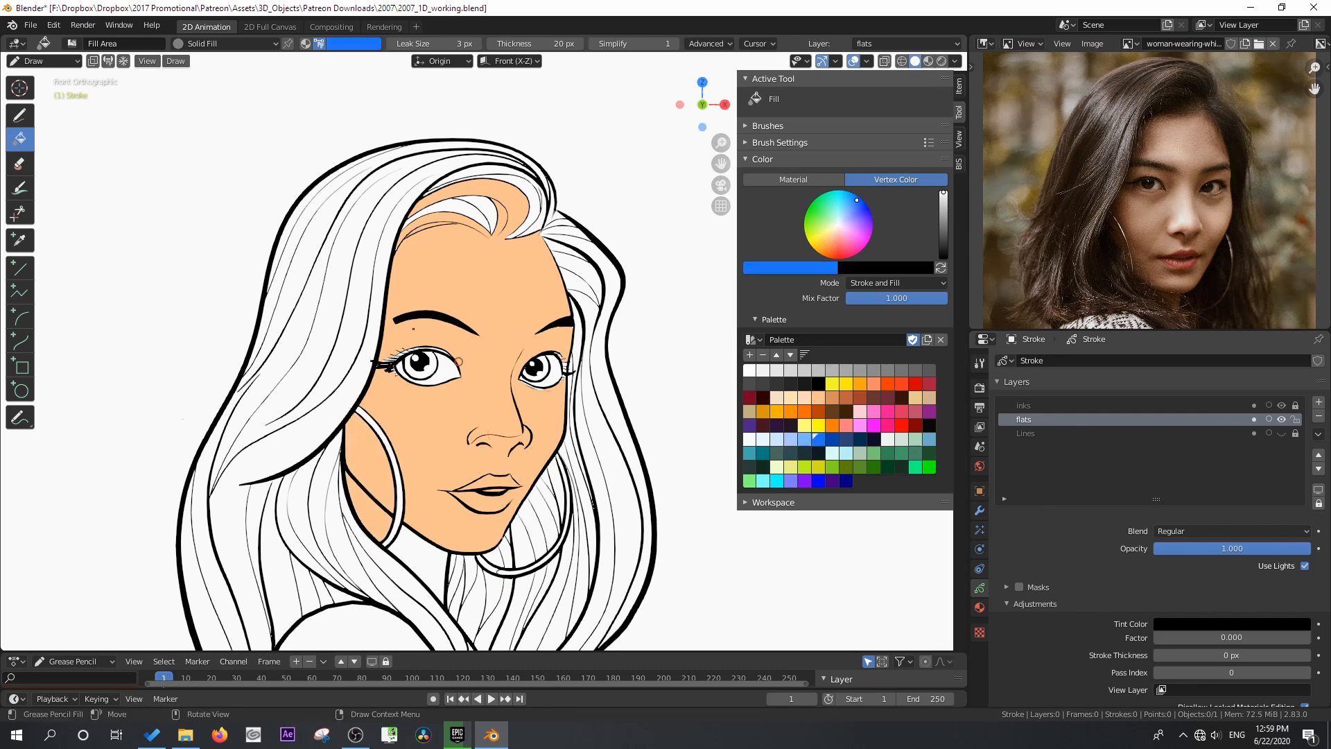
left_click(357, 270)
left_click(337, 169)
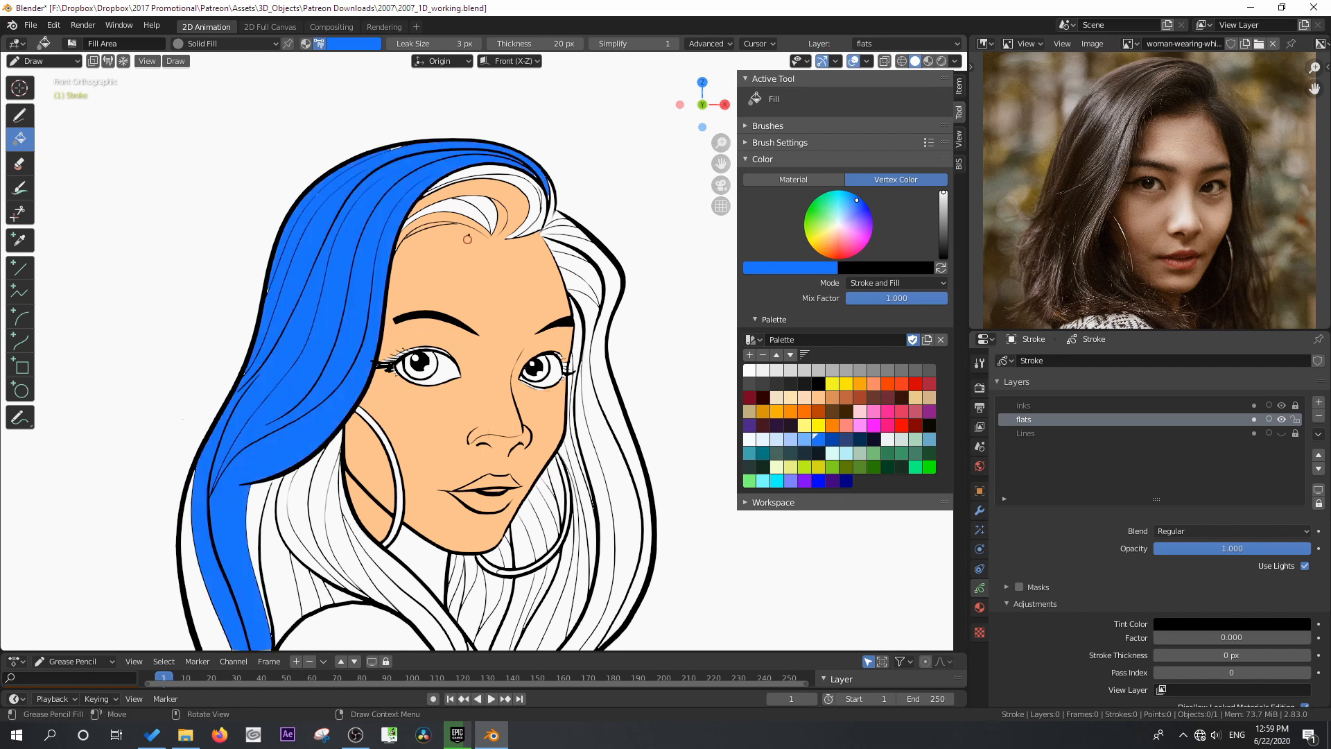
left_click(528, 188)
left_click(564, 241)
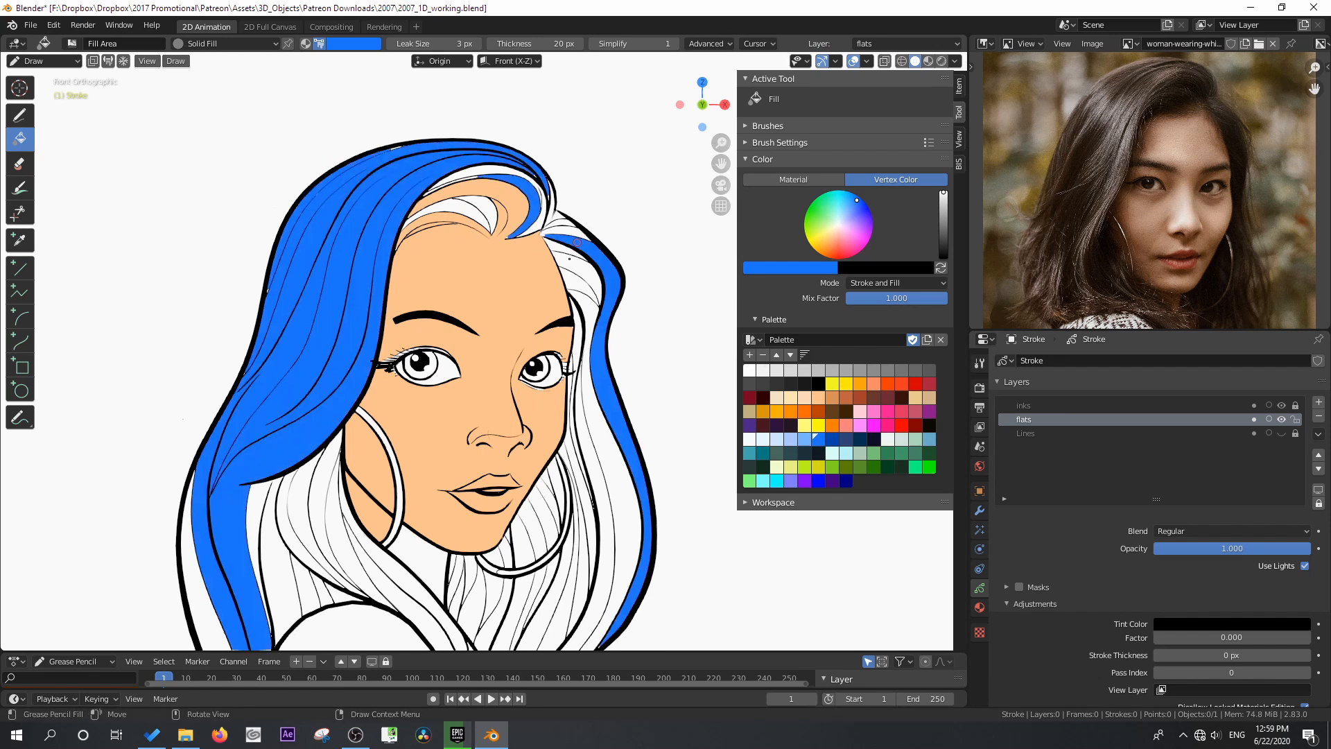
left_click(573, 267)
left_click(580, 326)
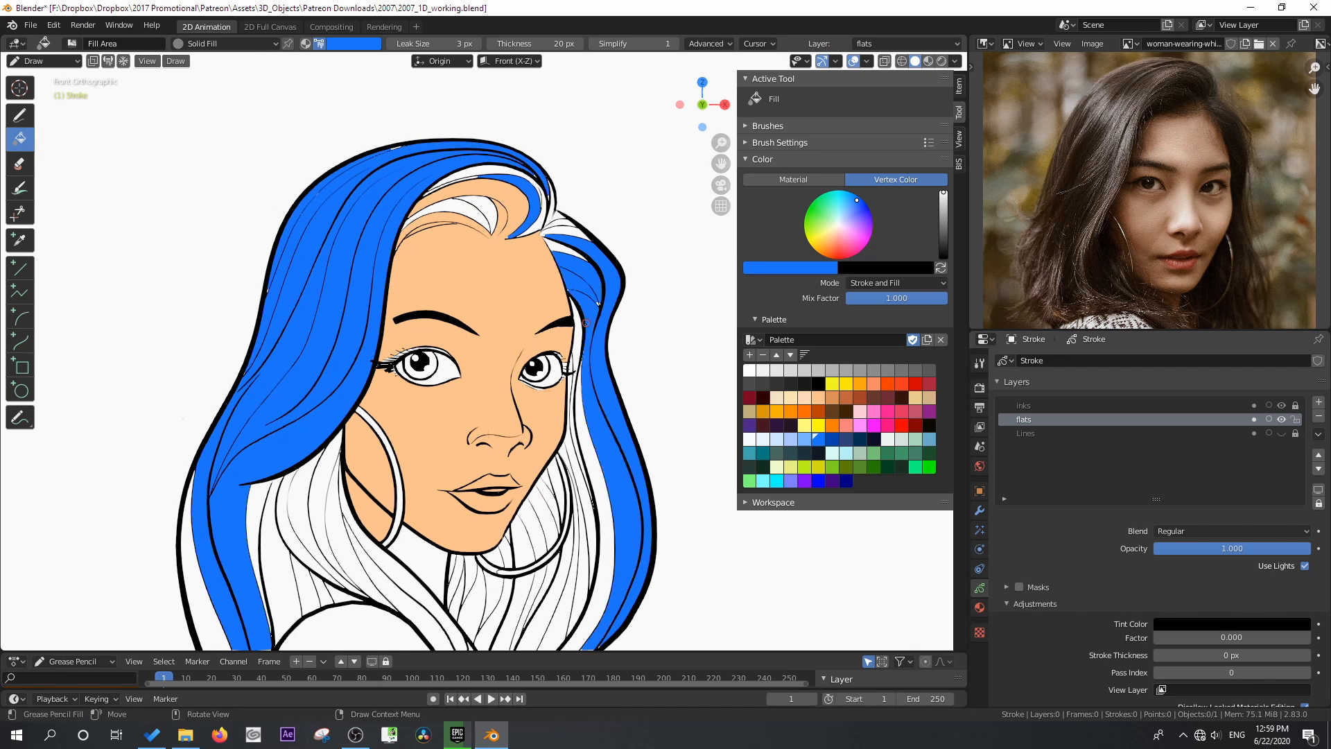
left_click(581, 438)
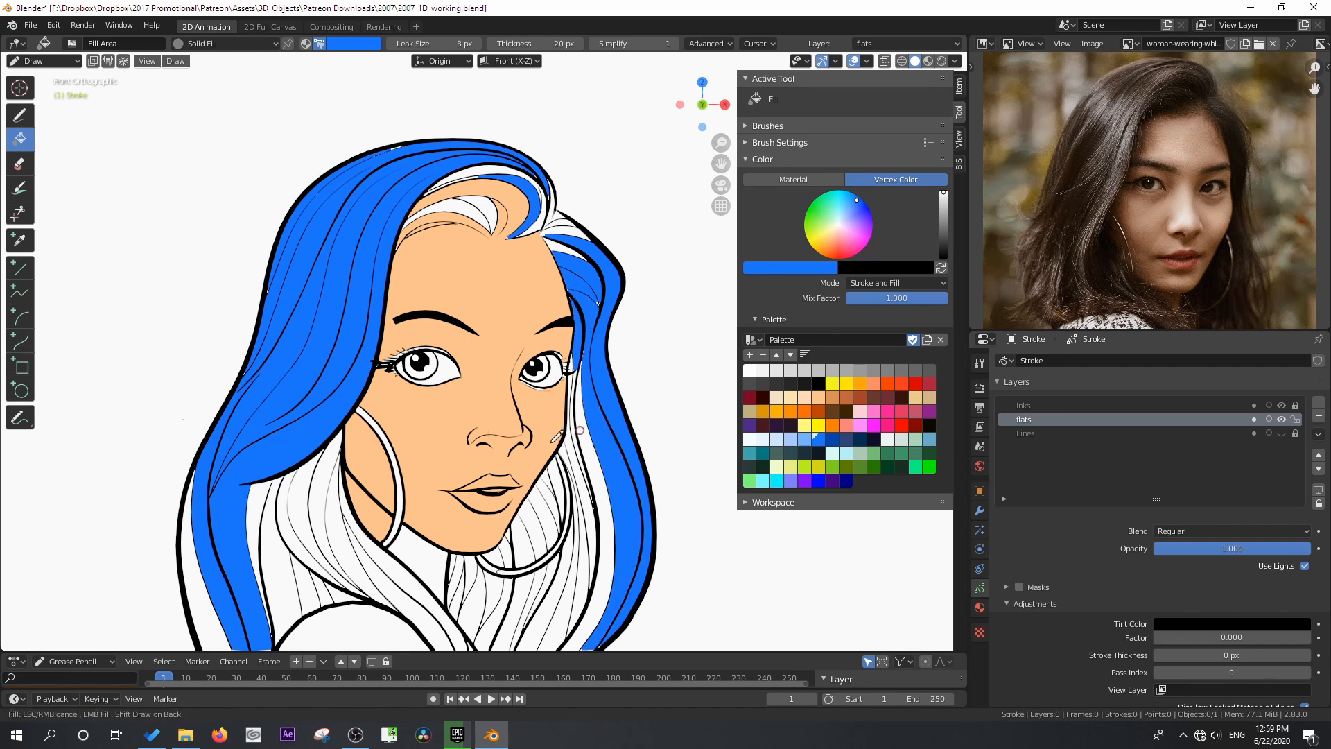
left_click(299, 498)
left_click(283, 564)
left_click(201, 538)
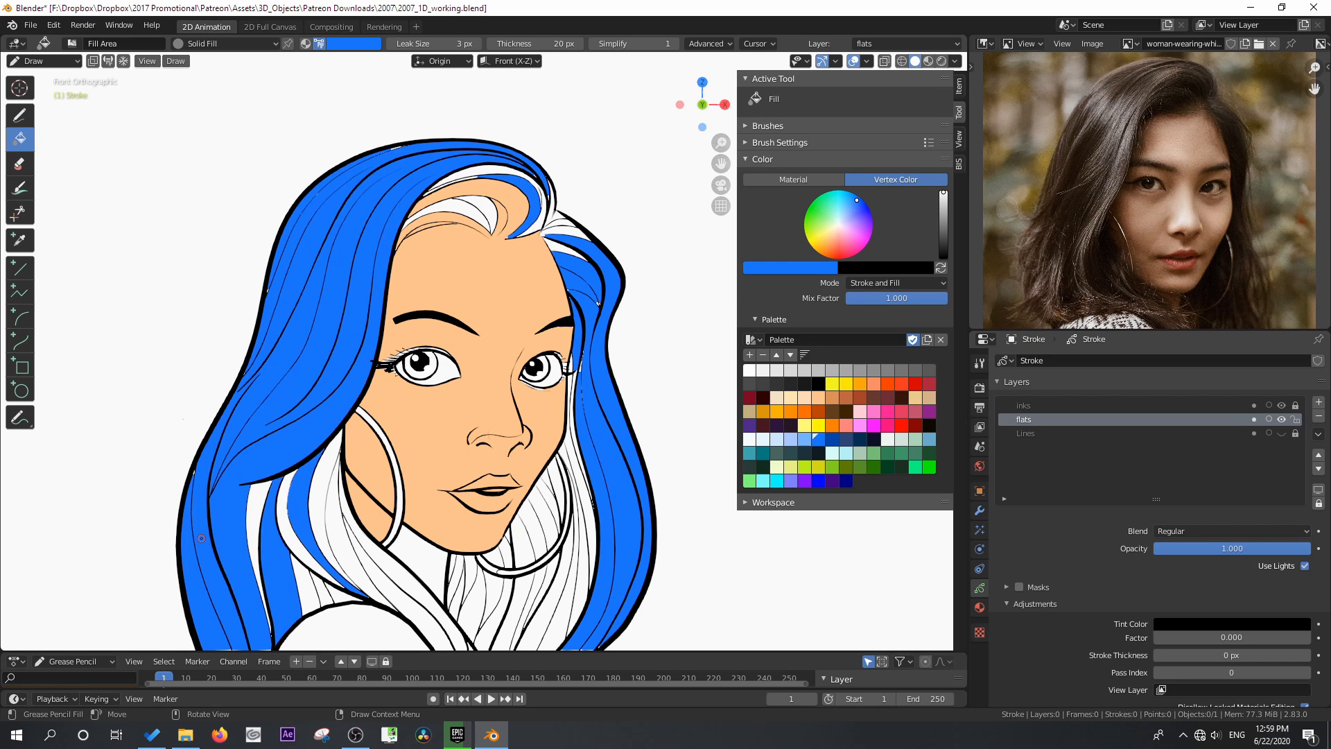
Inspect the blue hair fills' lower edges, and hide the inks layer to examine gaps between the flat fills
scroll(388, 510, "down", 1)
mouse_move(408, 513)
middle_mouse_down("shift")
mouse_move(423, 477)
mouse_move(363, 369)
middle_mouse_up("shift")
scroll(363, 370, "up", 1)
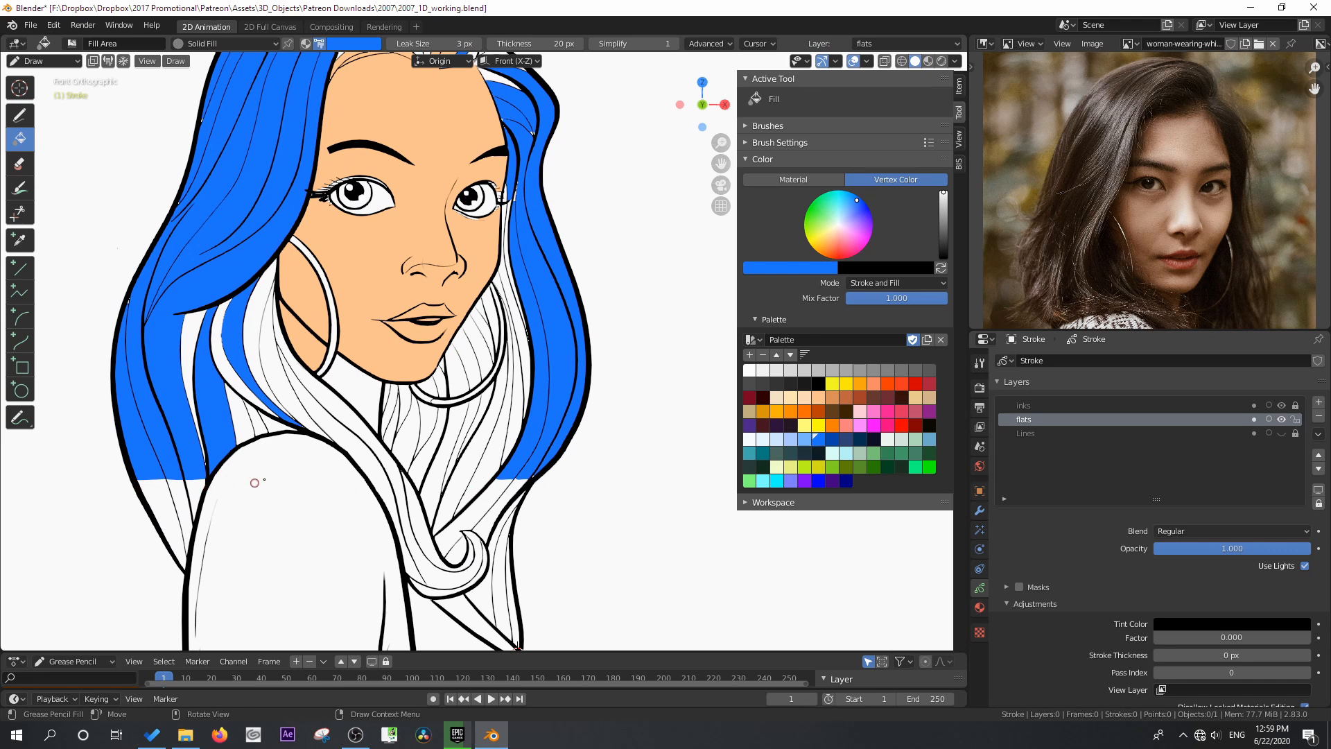
middle_click_drag(255, 478, 352, 559, "shift")
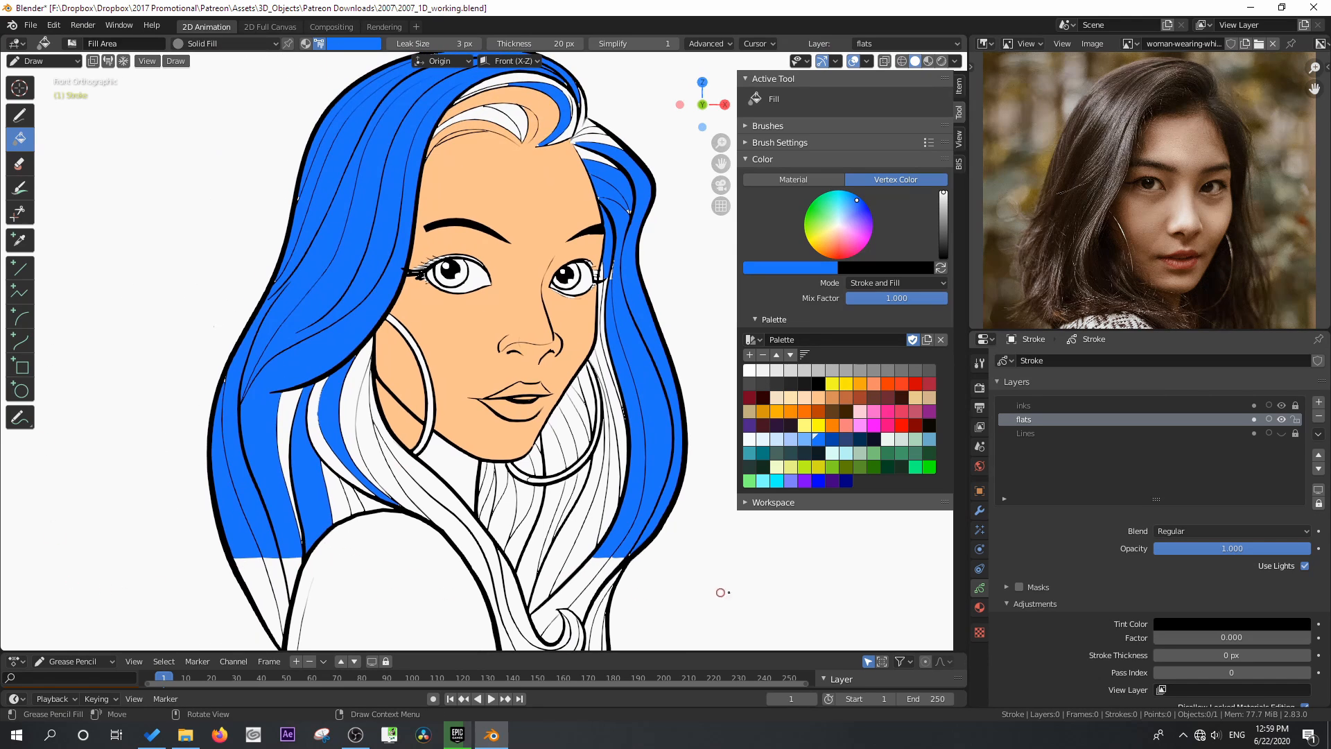
scroll(469, 532, "down", 1)
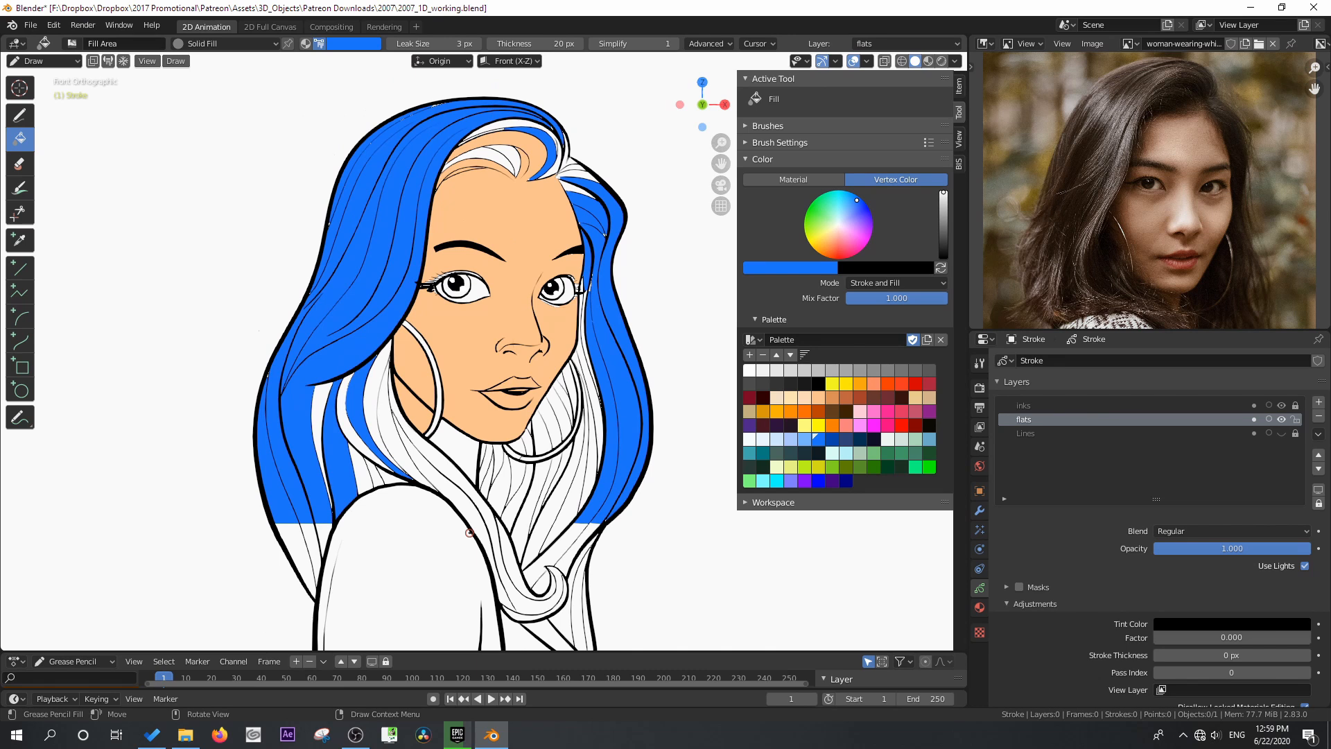
key("shift+h")
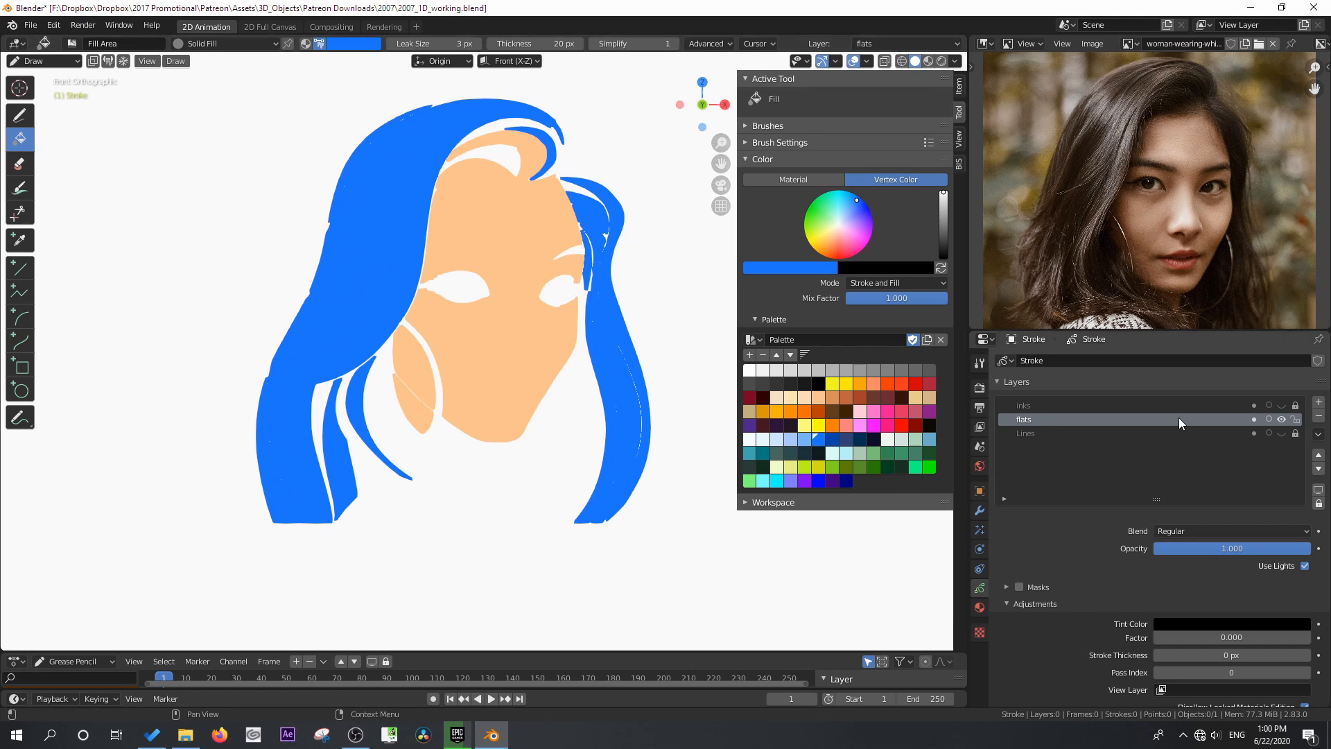
Show the inks layer again and erase all peach and blue test fills, returning to the Draw tool
left_click(1281, 404)
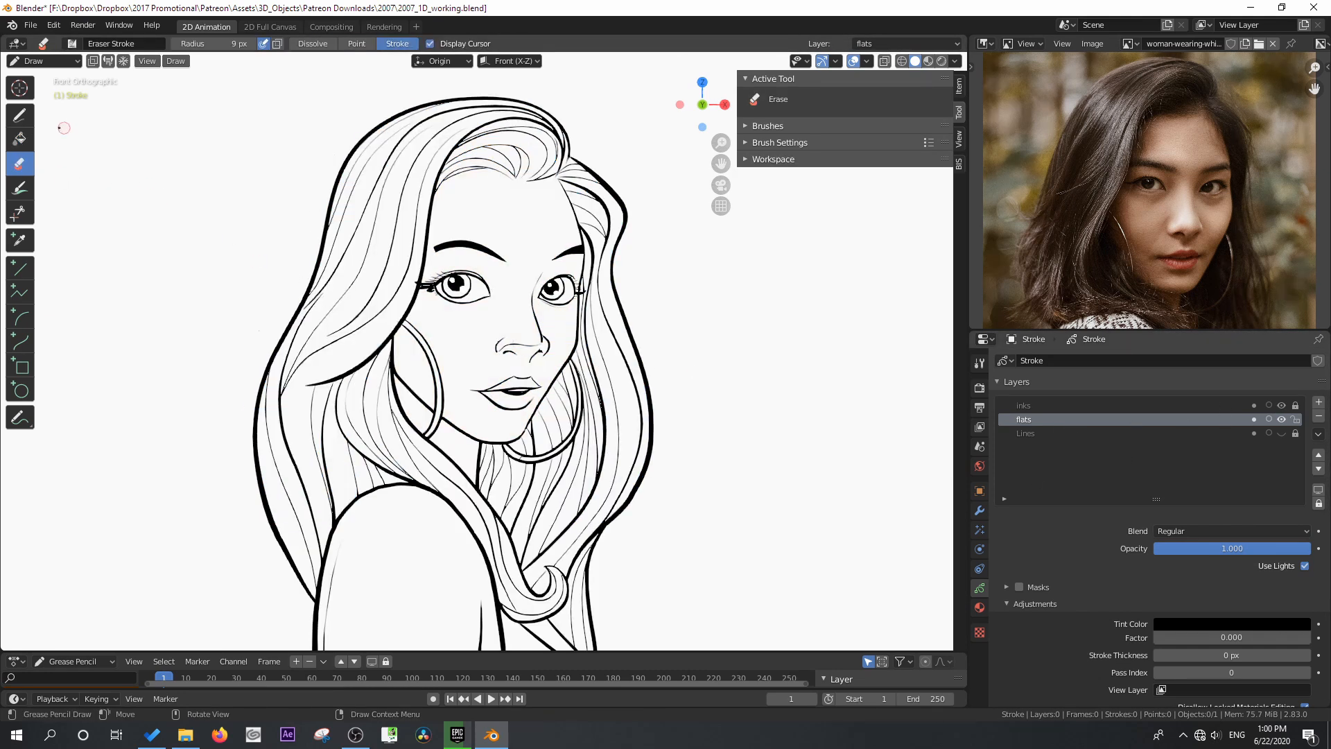
left_click(19, 116)
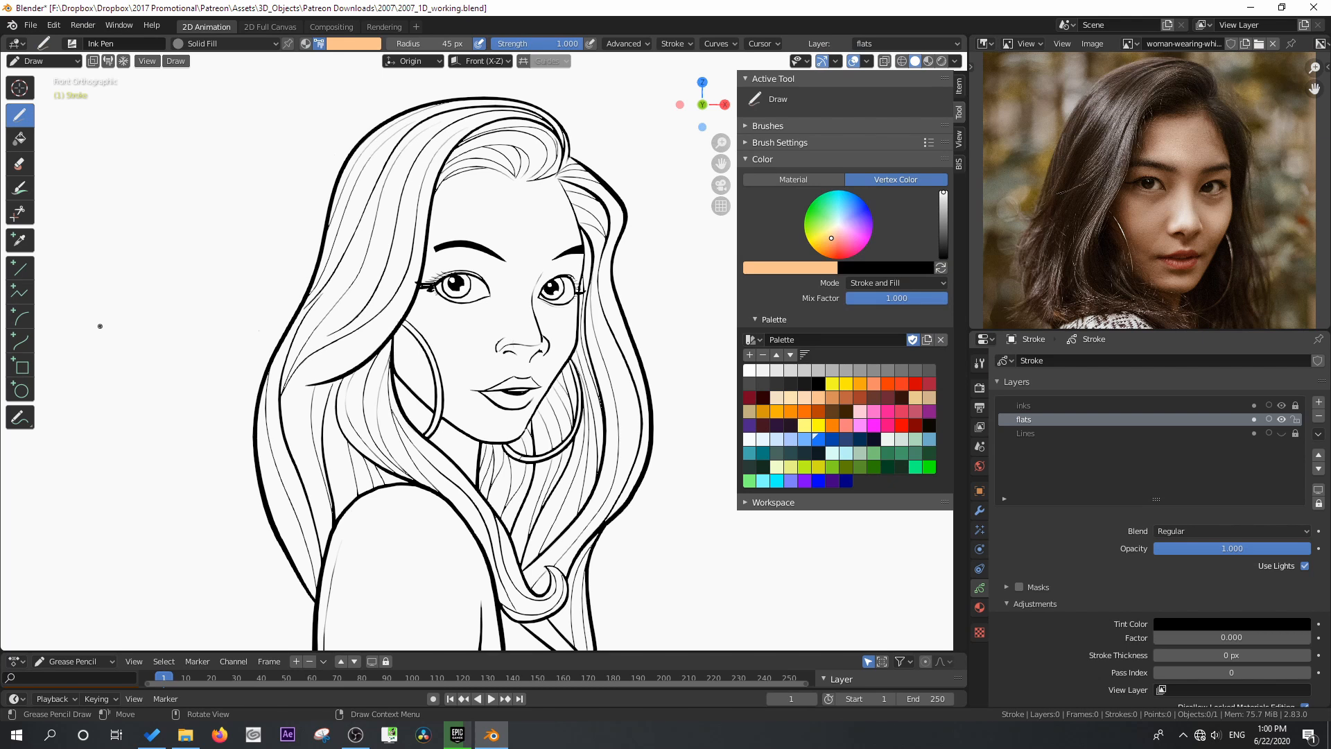
scroll(146, 357, "down", 2)
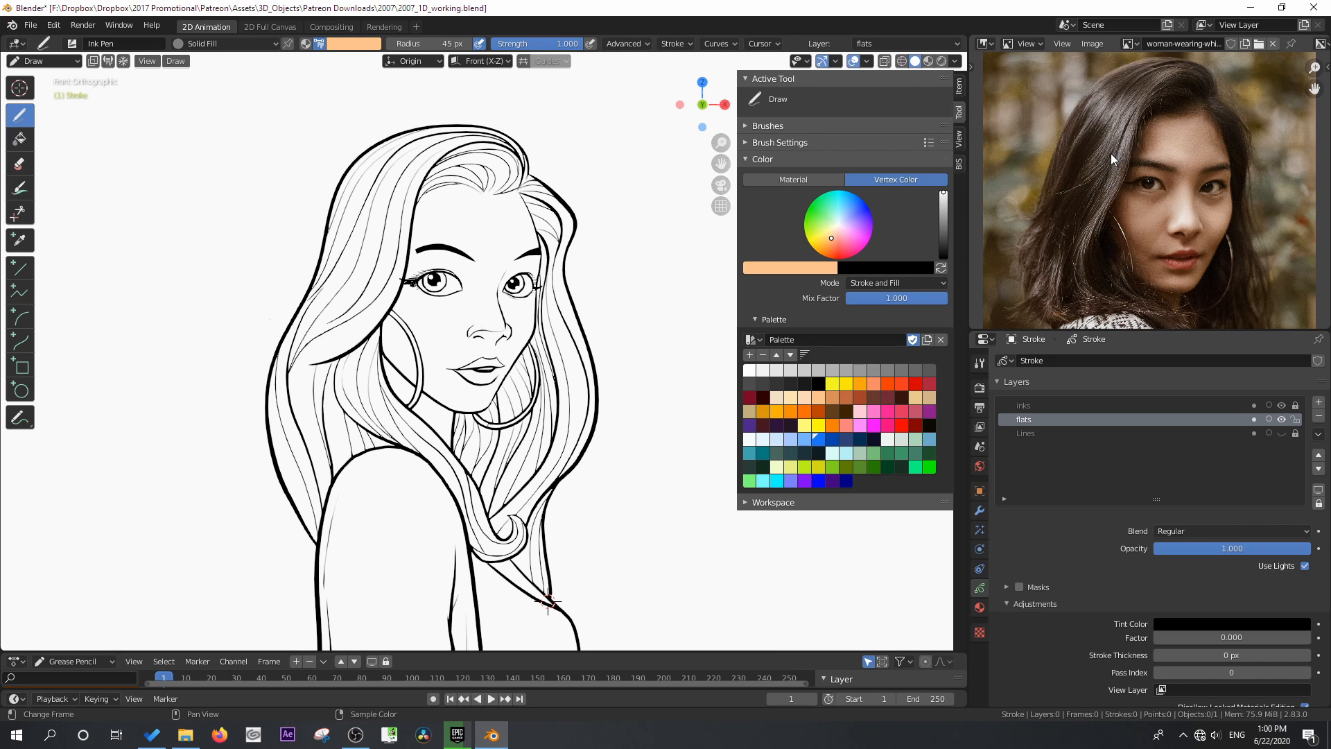
Extract a palette from the reference photo, make it the active colour palette, and fit the whole photo in its view
left_click(1092, 44)
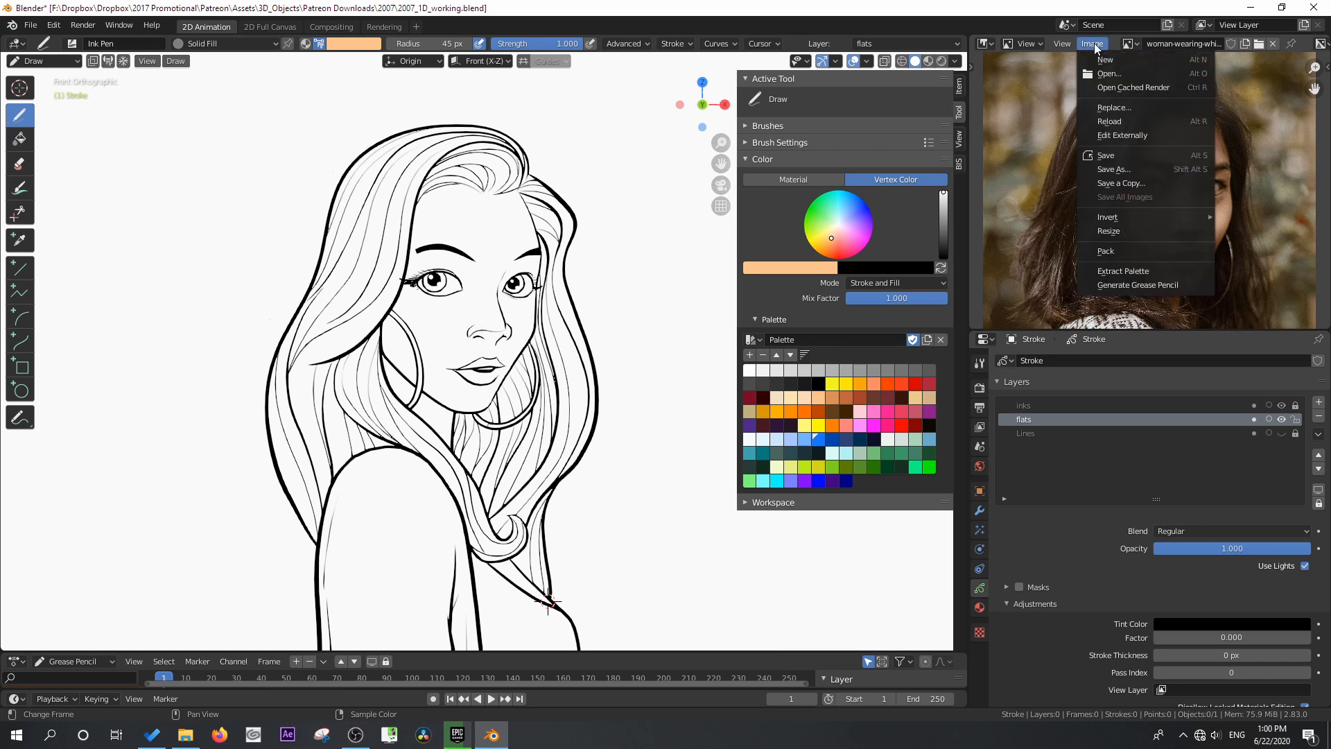
left_click(1141, 269)
left_click(753, 339)
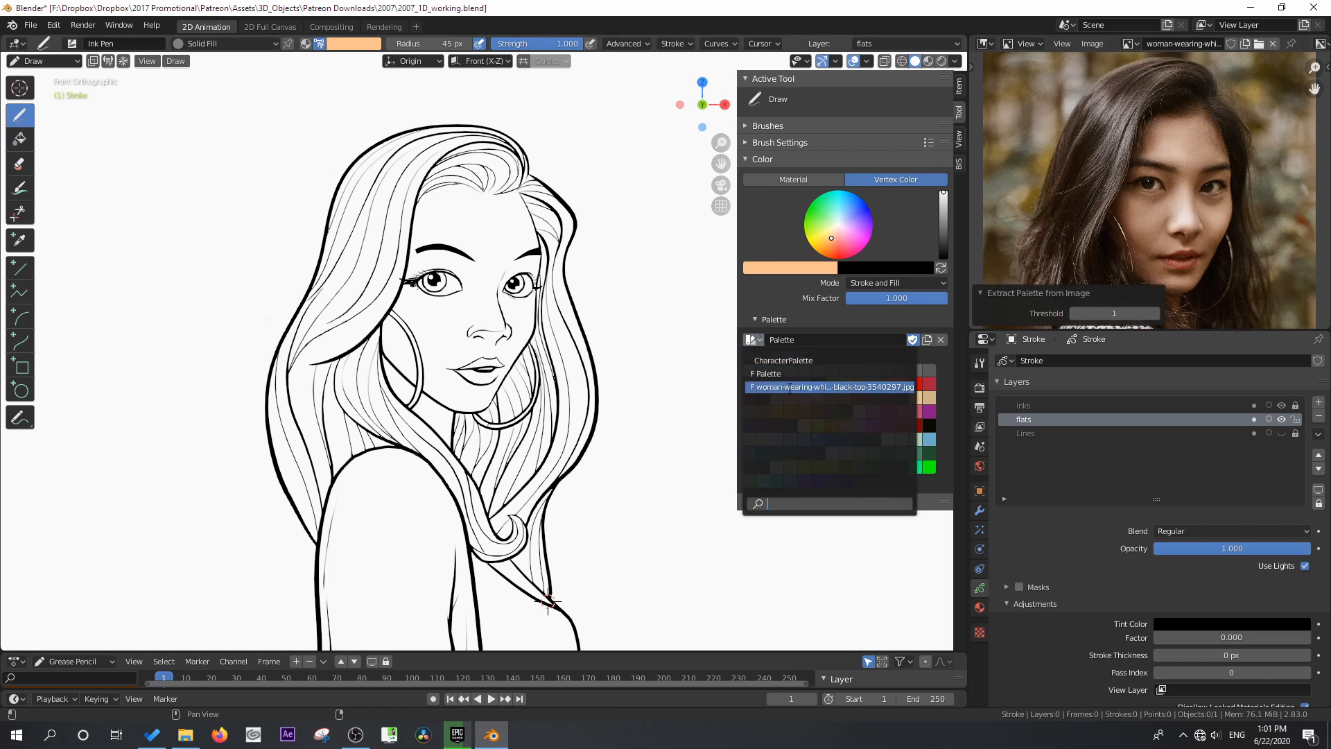
left_click(788, 387)
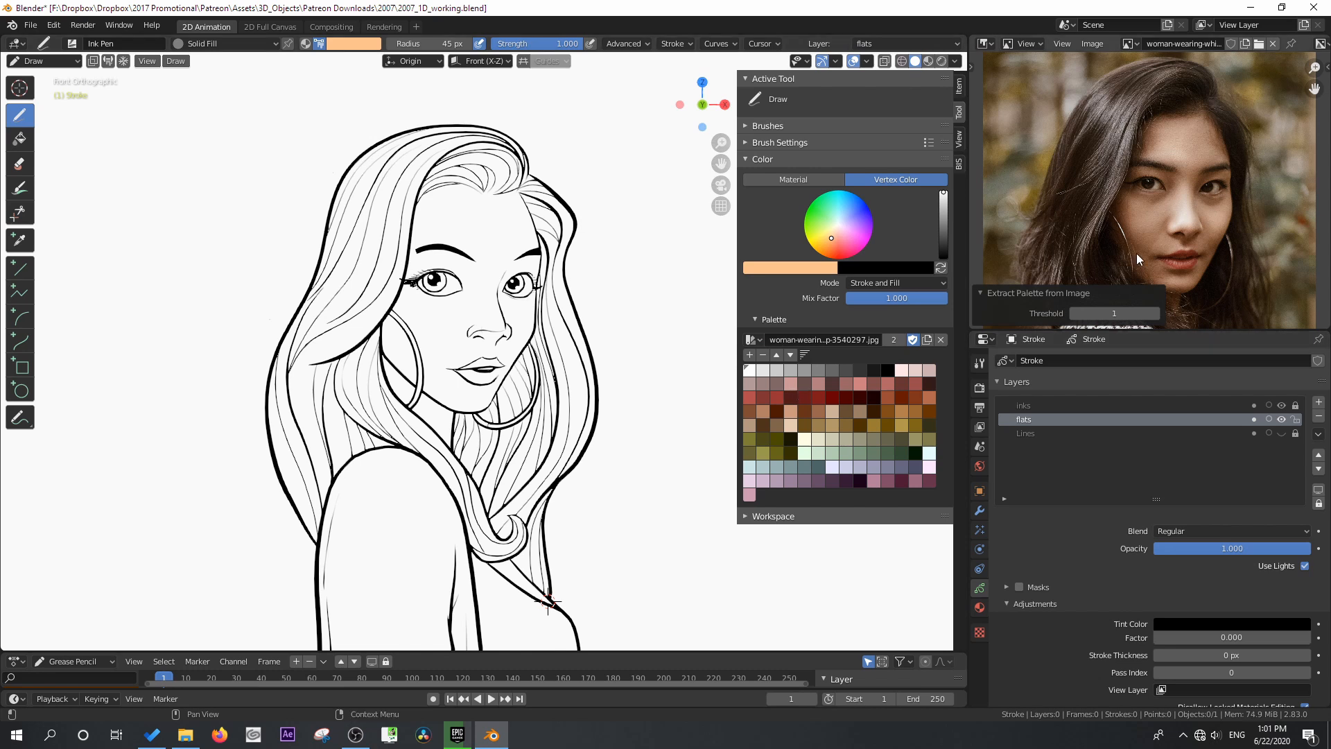
key("Home")
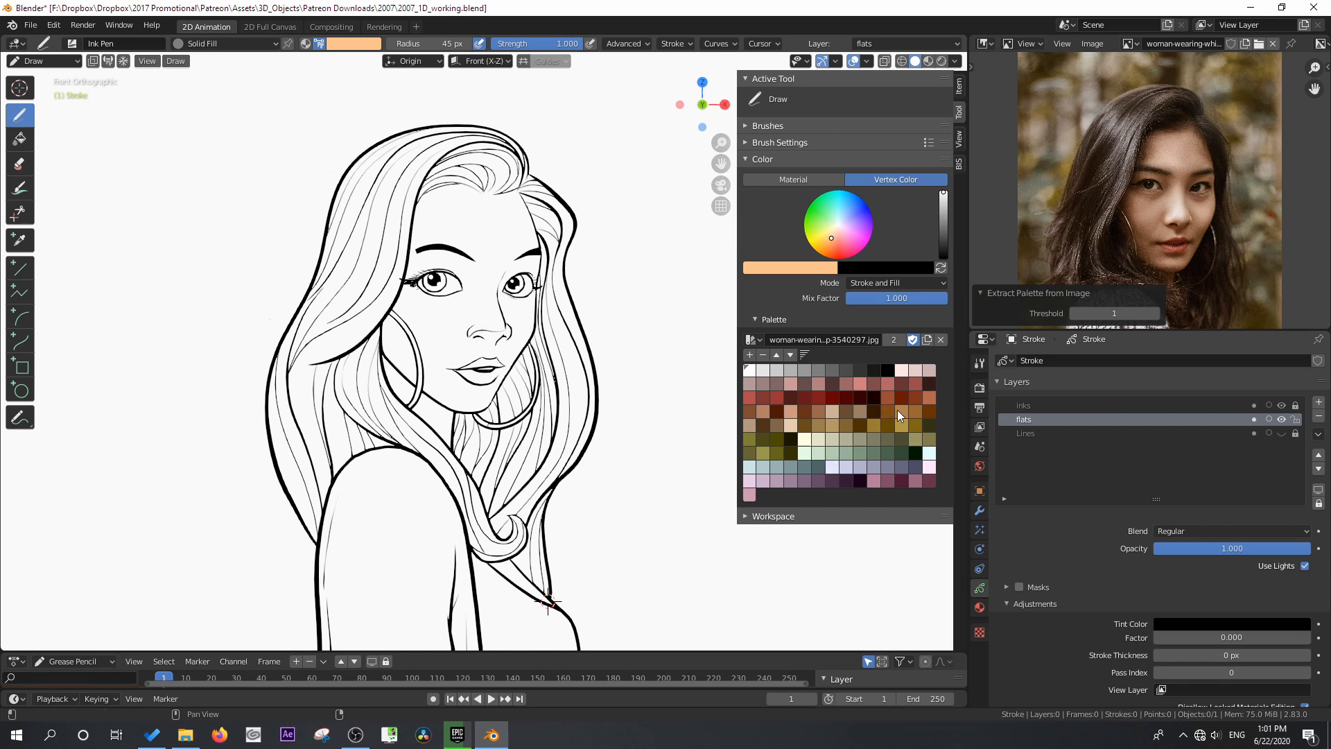
Block in the face with a tan skin tone and the upper hair with dark brown, and erase these test shapes
left_click(791, 410)
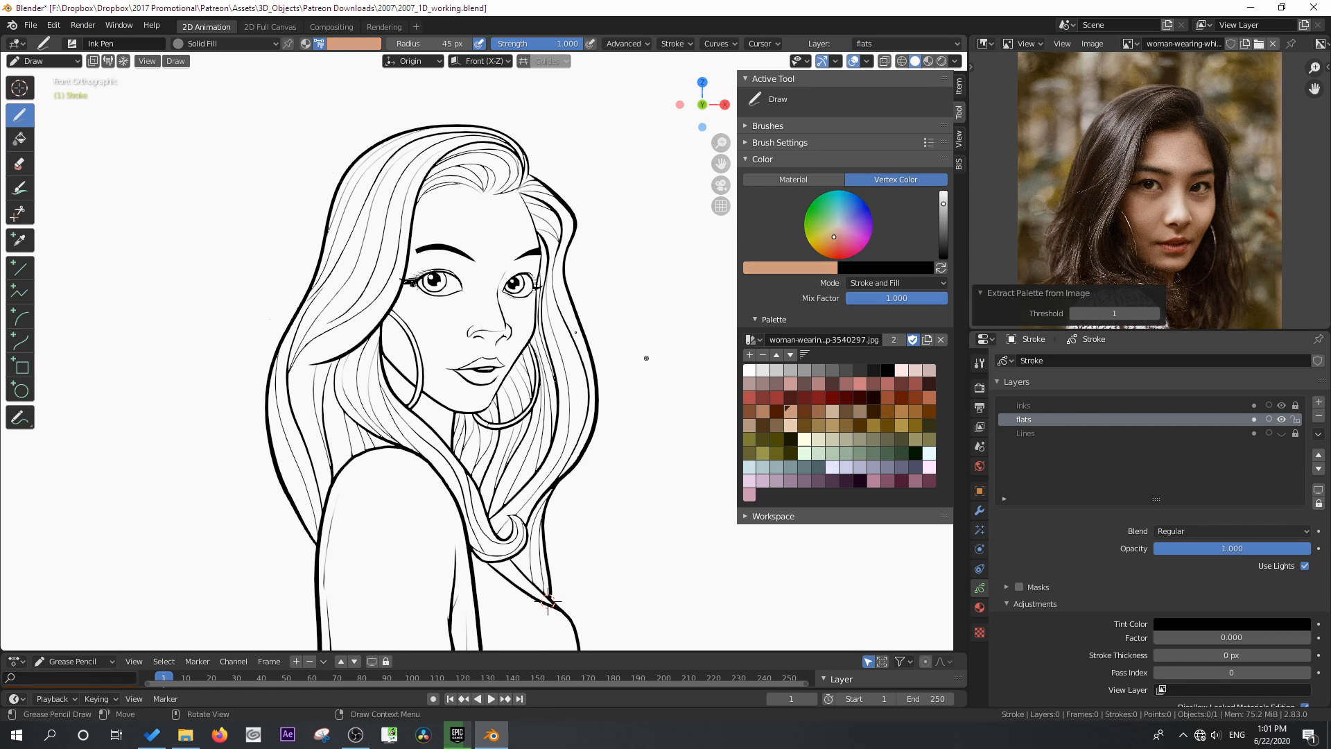
mouse_move(518, 188)
left_mouse_down()
mouse_move(535, 294)
mouse_move(517, 357)
mouse_move(423, 443)
mouse_move(371, 333)
mouse_move(444, 178)
mouse_move(510, 206)
mouse_move(514, 191)
mouse_move(475, 121)
mouse_move(340, 188)
mouse_move(377, 318)
mouse_move(485, 201)
mouse_move(516, 198)
left_mouse_up()
left_click(874, 411)
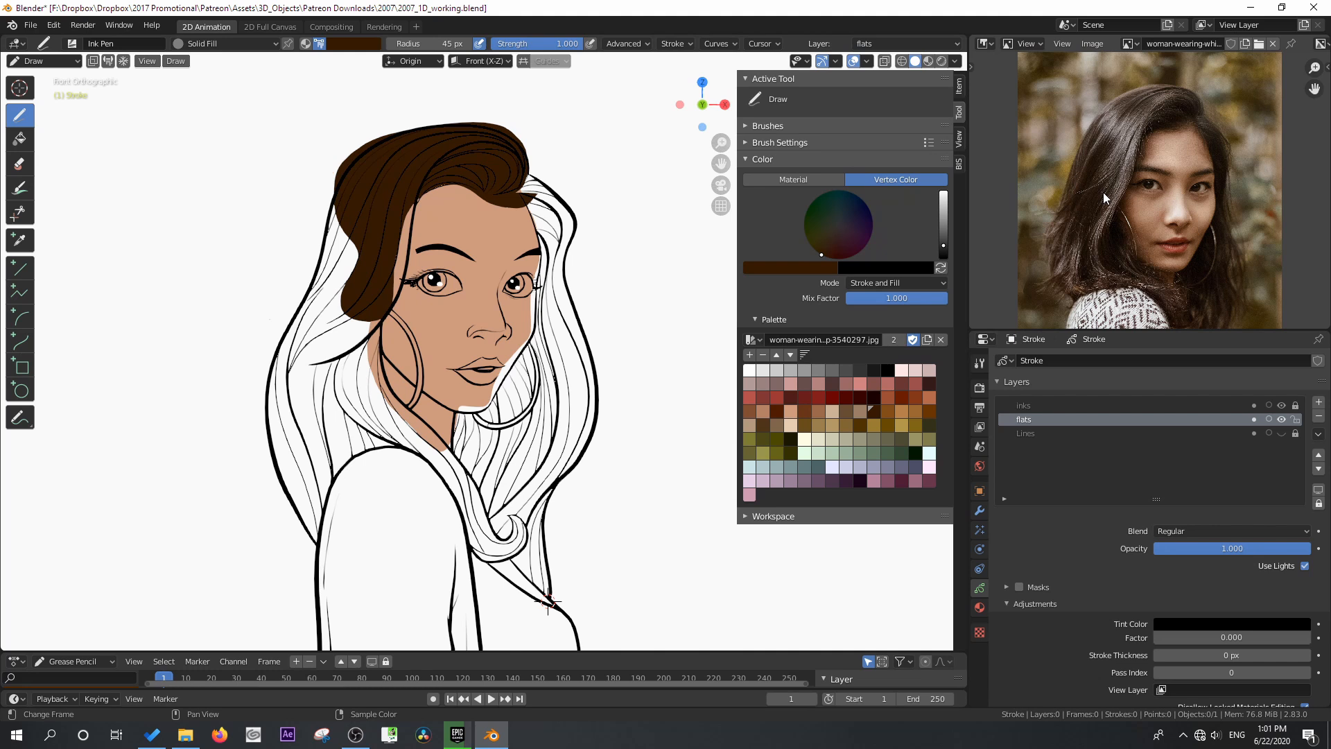
left_click(19, 165)
left_click_drag(409, 193, 438, 213)
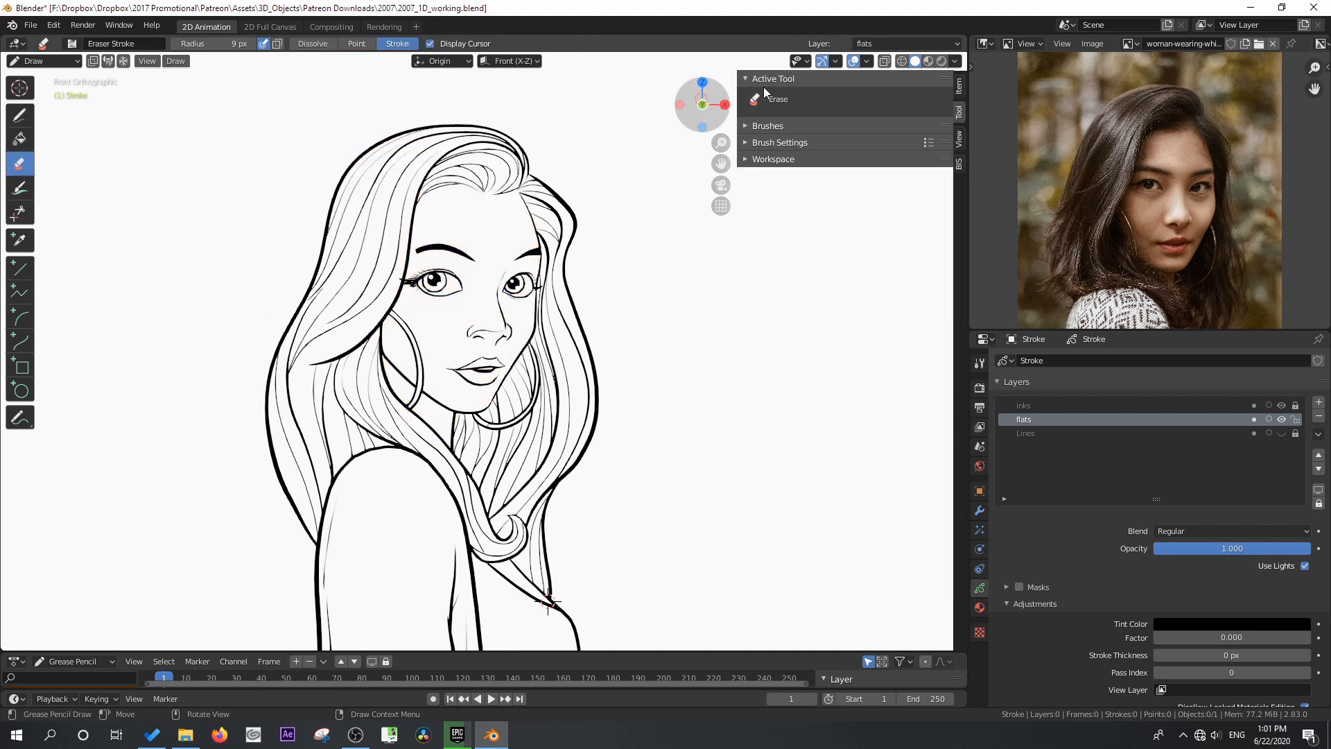
Open CyberpunkGirl.png as the reference image and extract a palette from it
left_click(1259, 44)
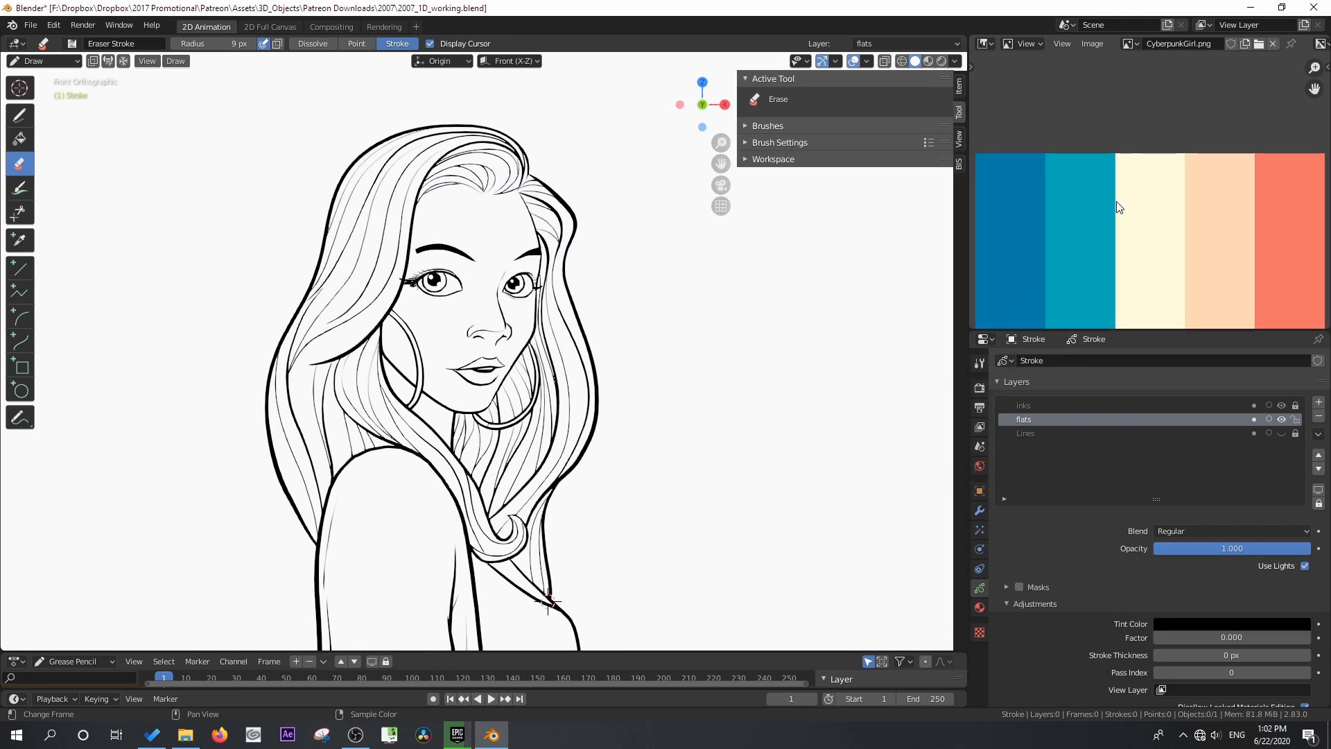
key("Home")
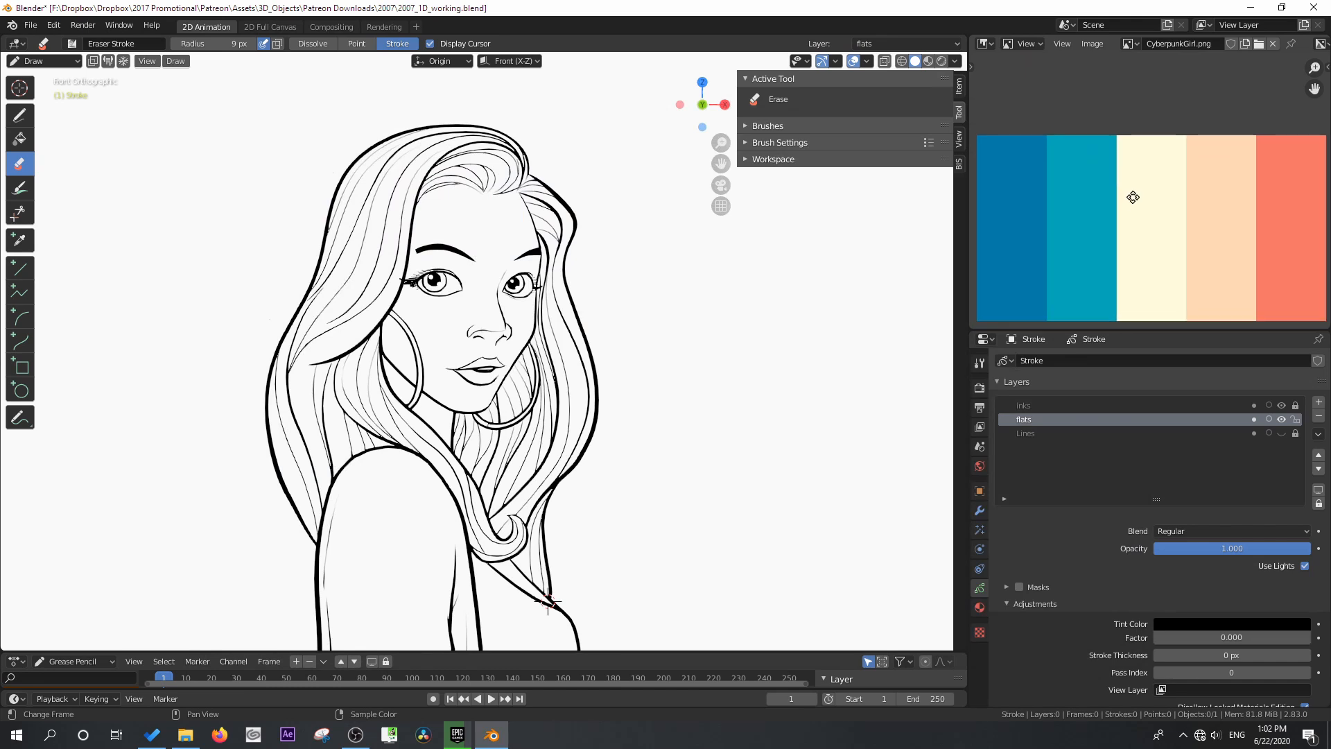
left_click(1093, 43)
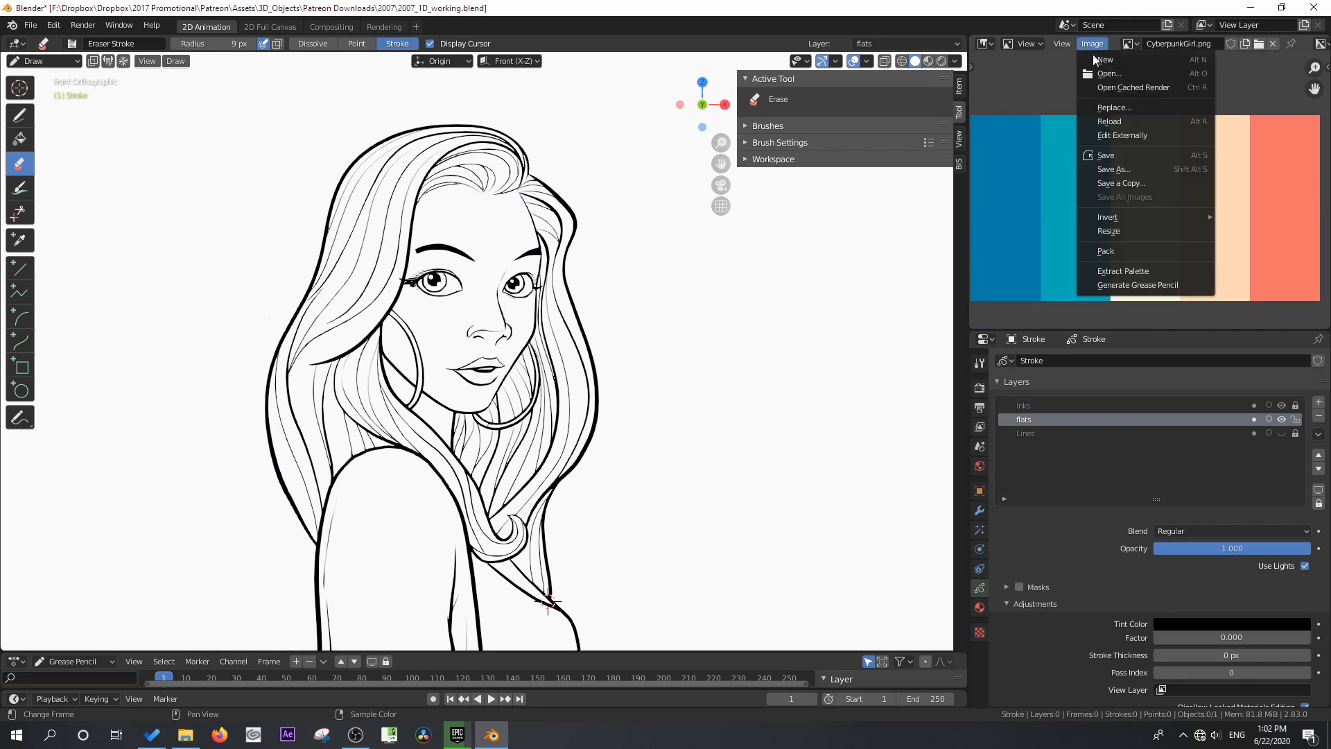
left_click(1147, 272)
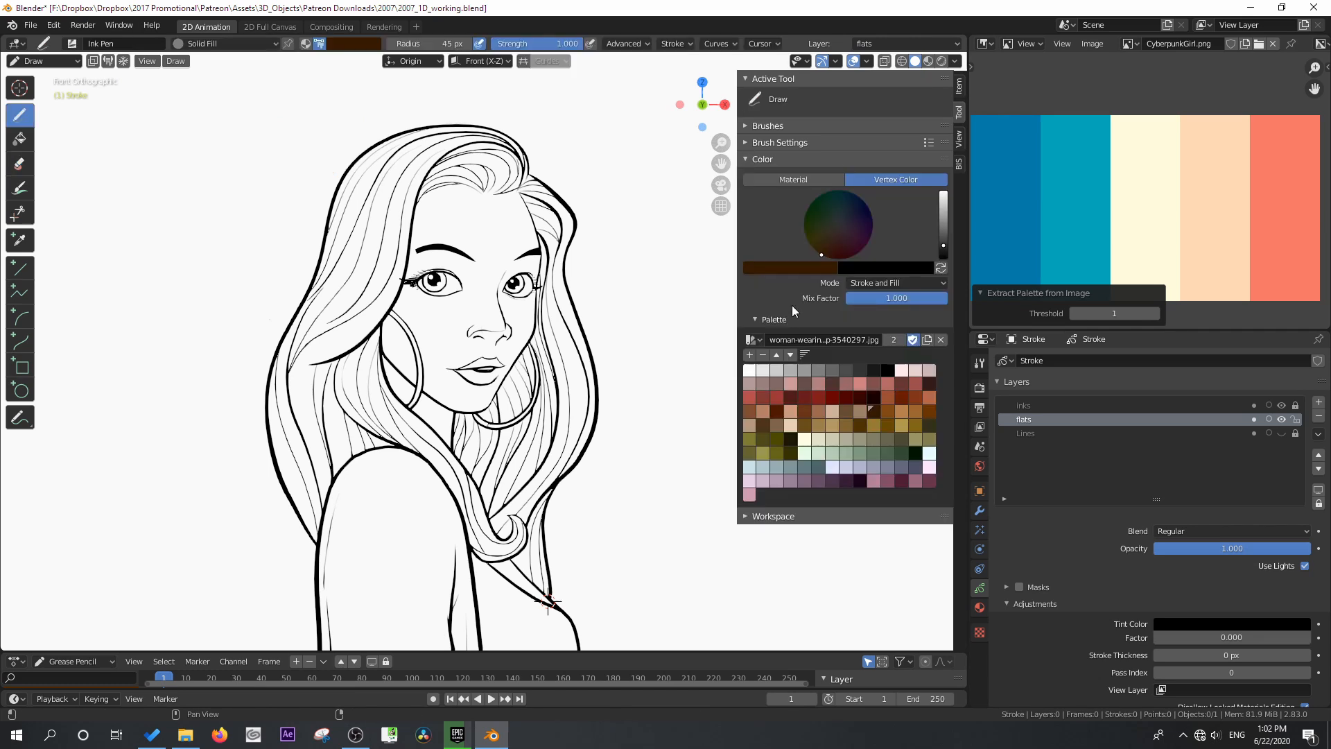
Replace the active palette with CyberpunkGirl.png and choose its light peach swatch as the drawing colour
left_click(940, 339)
left_click(751, 339)
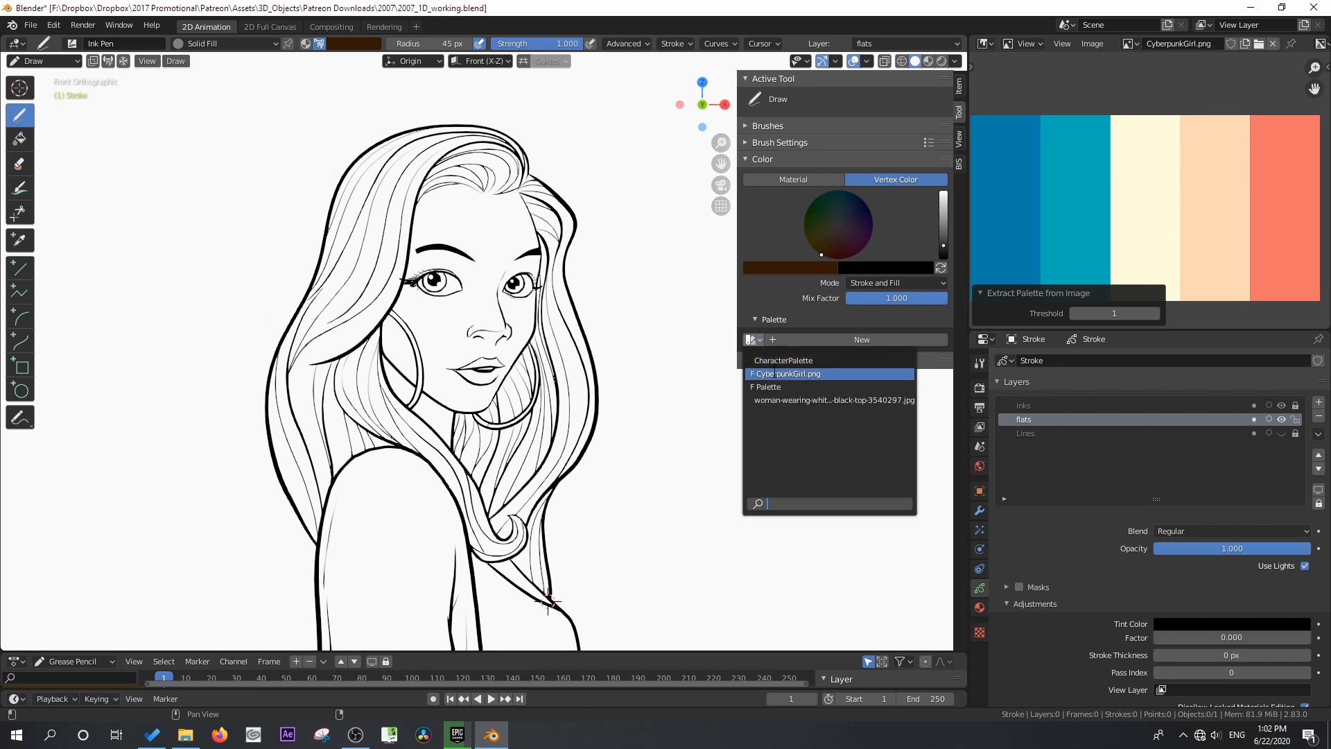
left_click(780, 374)
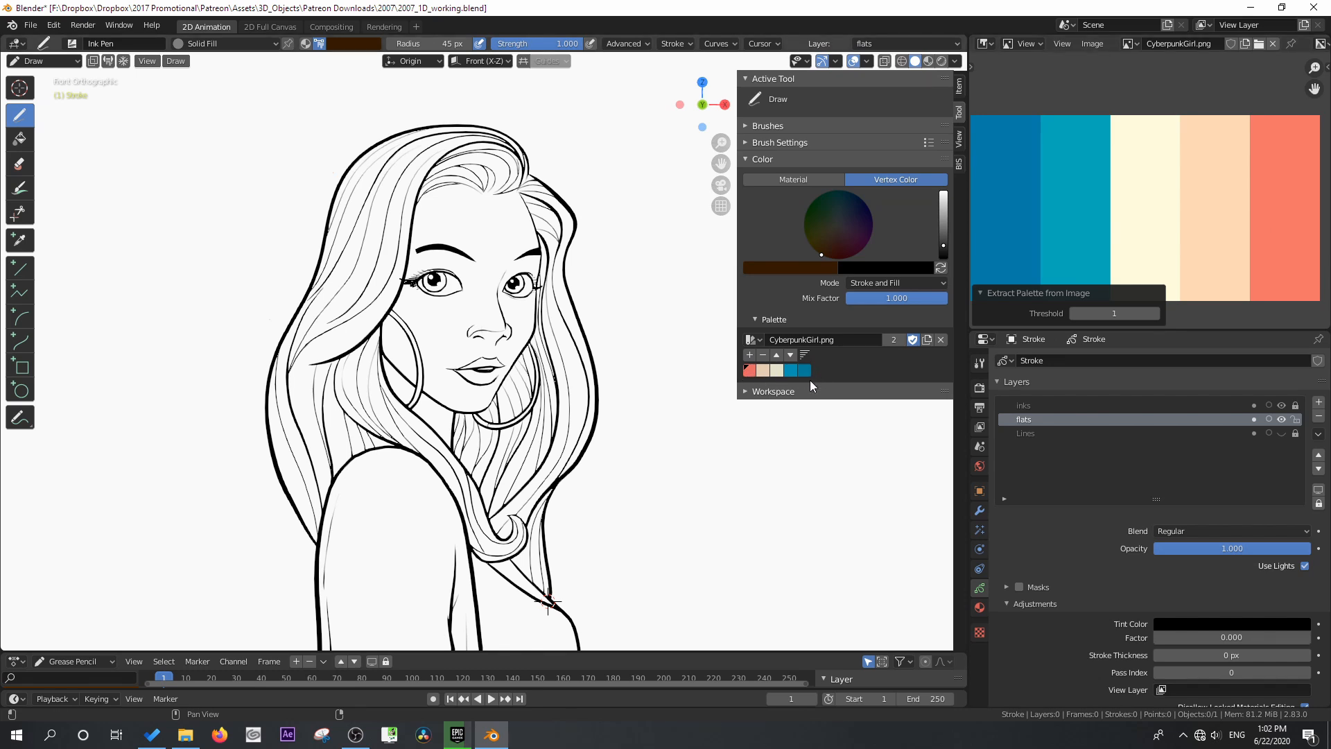
left_click(762, 370)
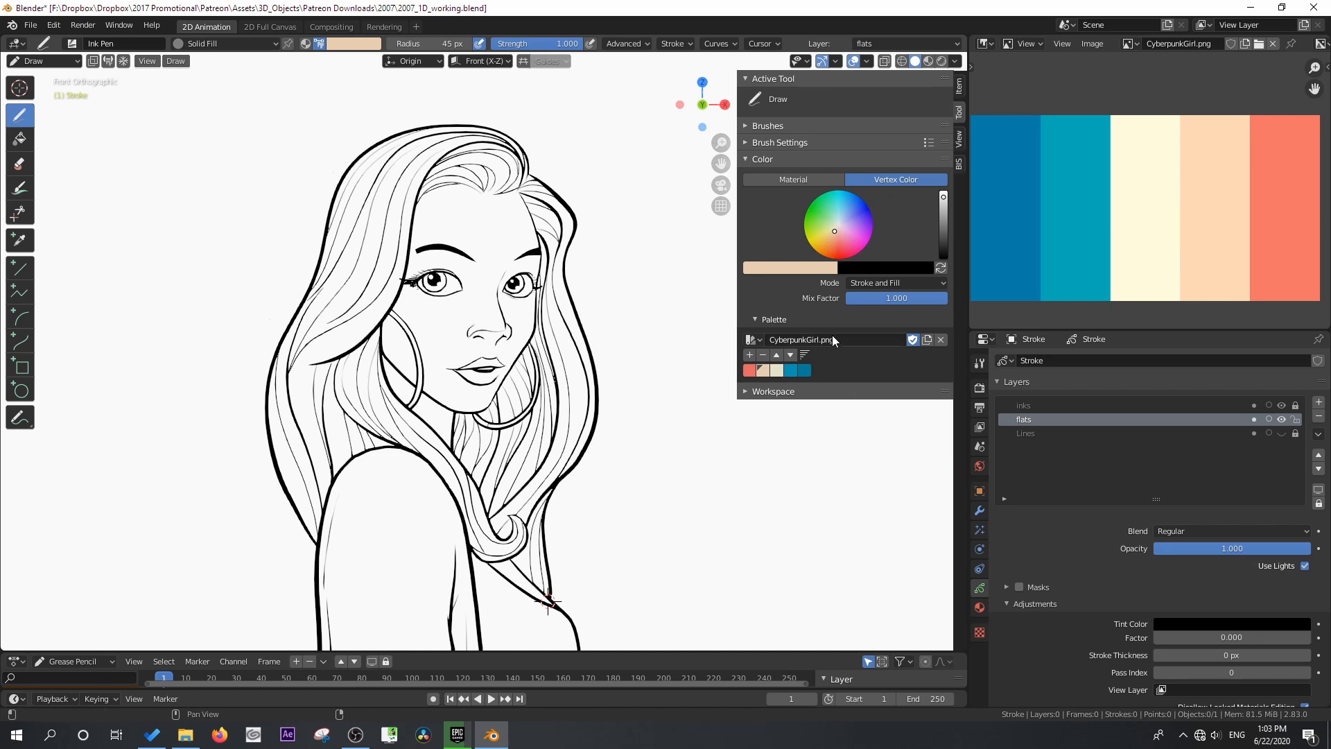
Draw a dark blue fill shape over the whole hair area, and a light peach fill shape over the face and neck
left_click(804, 371)
mouse_move(525, 174)
left_mouse_down()
mouse_move(494, 125)
mouse_move(360, 133)
mouse_move(254, 395)
mouse_move(312, 527)
mouse_move(547, 596)
mouse_move(603, 389)
mouse_move(582, 243)
mouse_move(527, 177)
left_mouse_up()
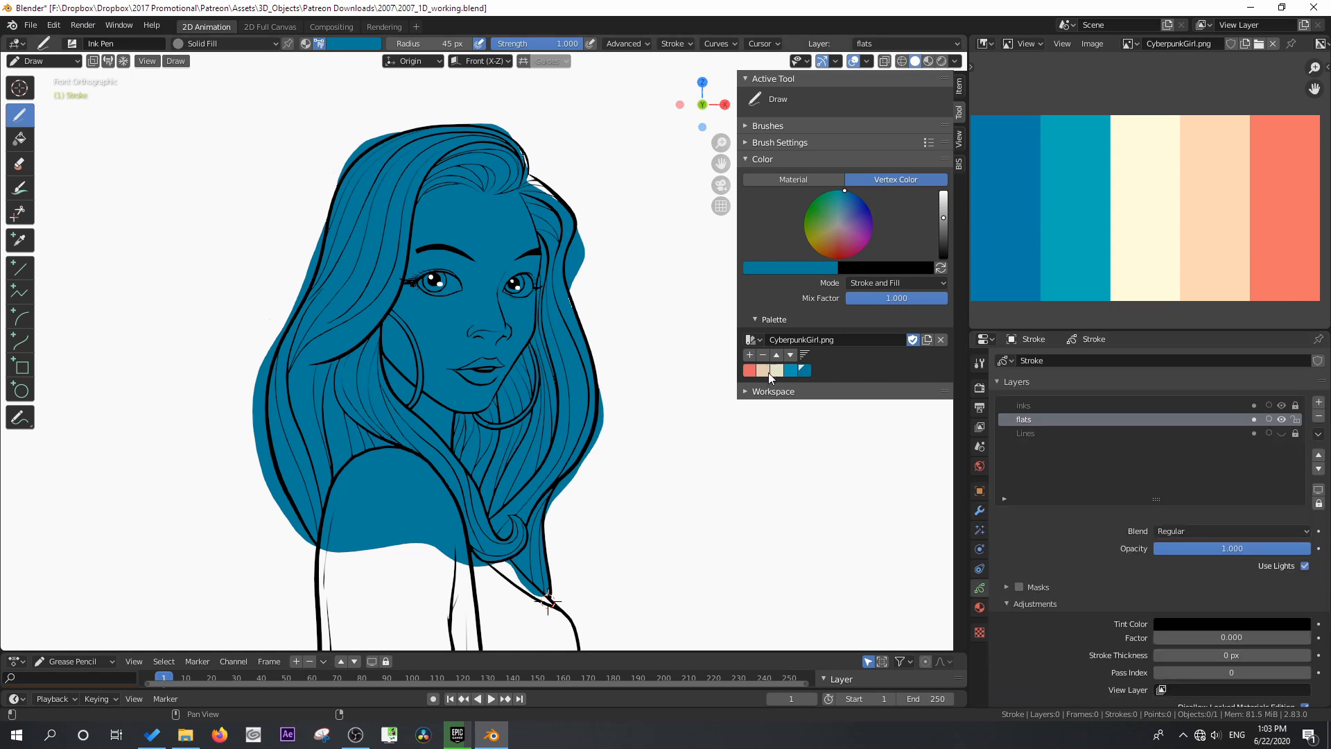
left_click(762, 371)
mouse_move(520, 194)
left_mouse_down()
mouse_move(536, 251)
mouse_move(504, 389)
mouse_move(454, 409)
mouse_move(443, 443)
mouse_move(392, 381)
mouse_move(378, 312)
mouse_move(416, 226)
mouse_move(507, 182)
mouse_move(520, 195)
left_mouse_up()
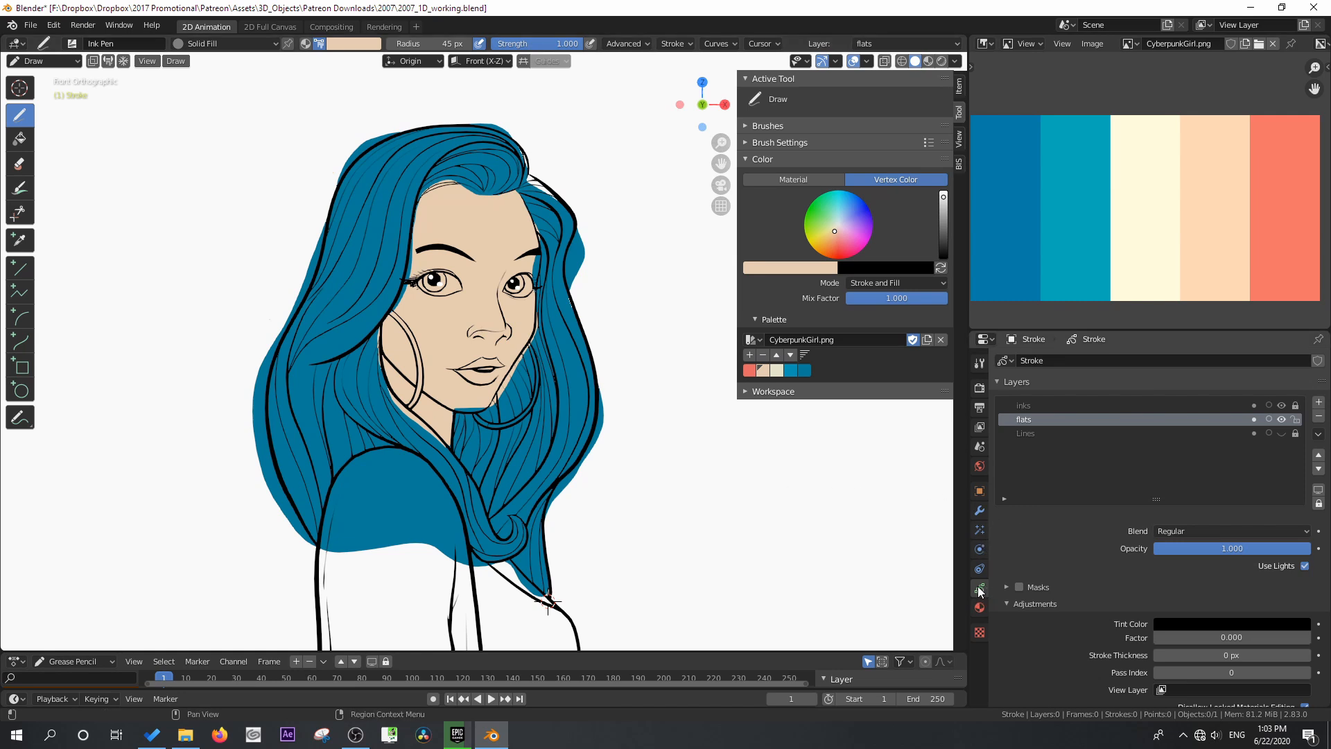
Place the Strokes settings above Onion Skinning, set Stroke Depth Order to 3D Location, and inspect the overlapping fills from an angle
scroll(1049, 553, "down", 6)
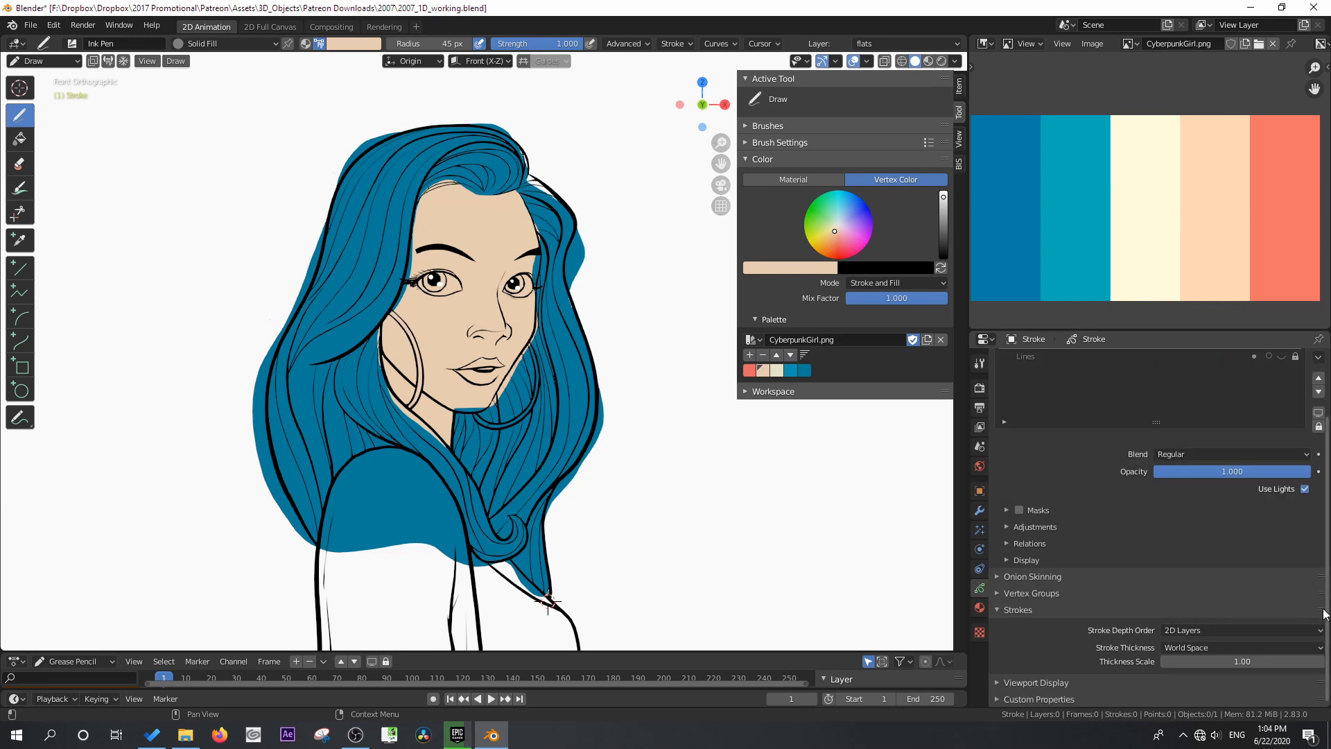
left_click_drag(1313, 613, 1310, 579)
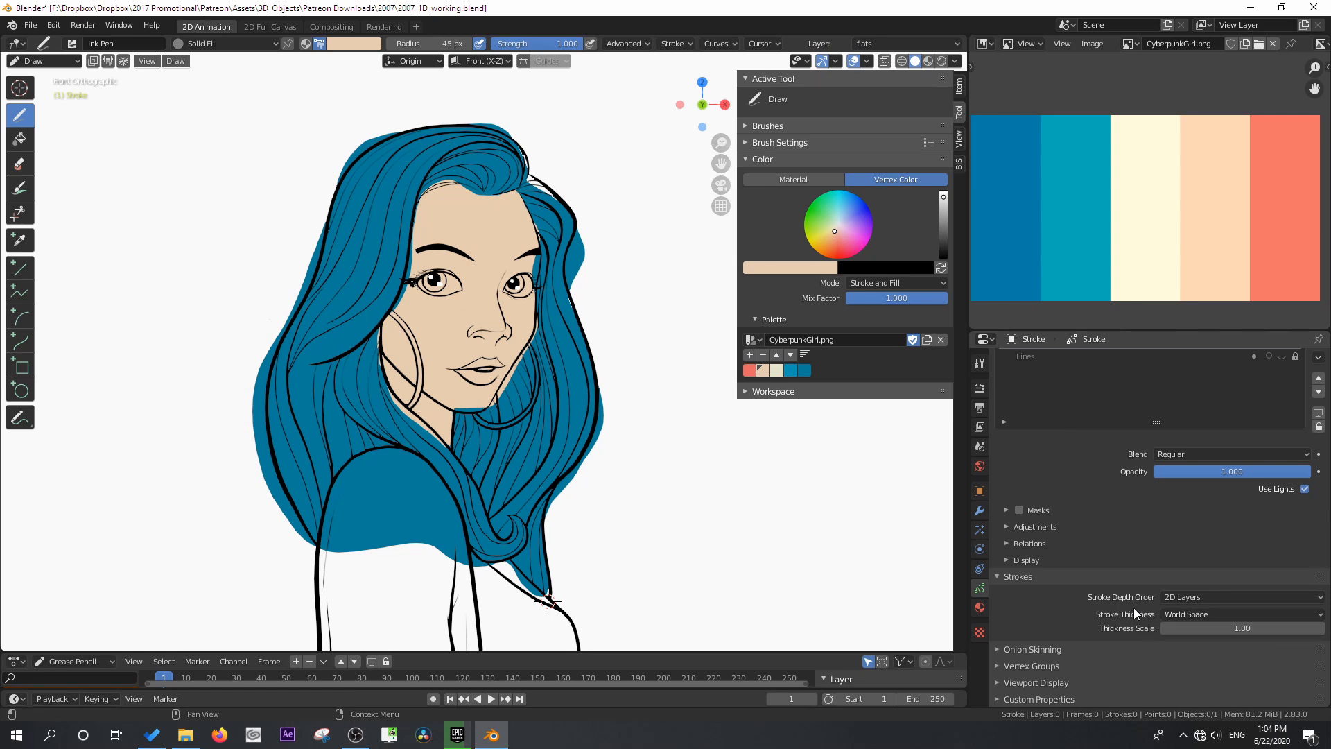
left_click(1188, 597)
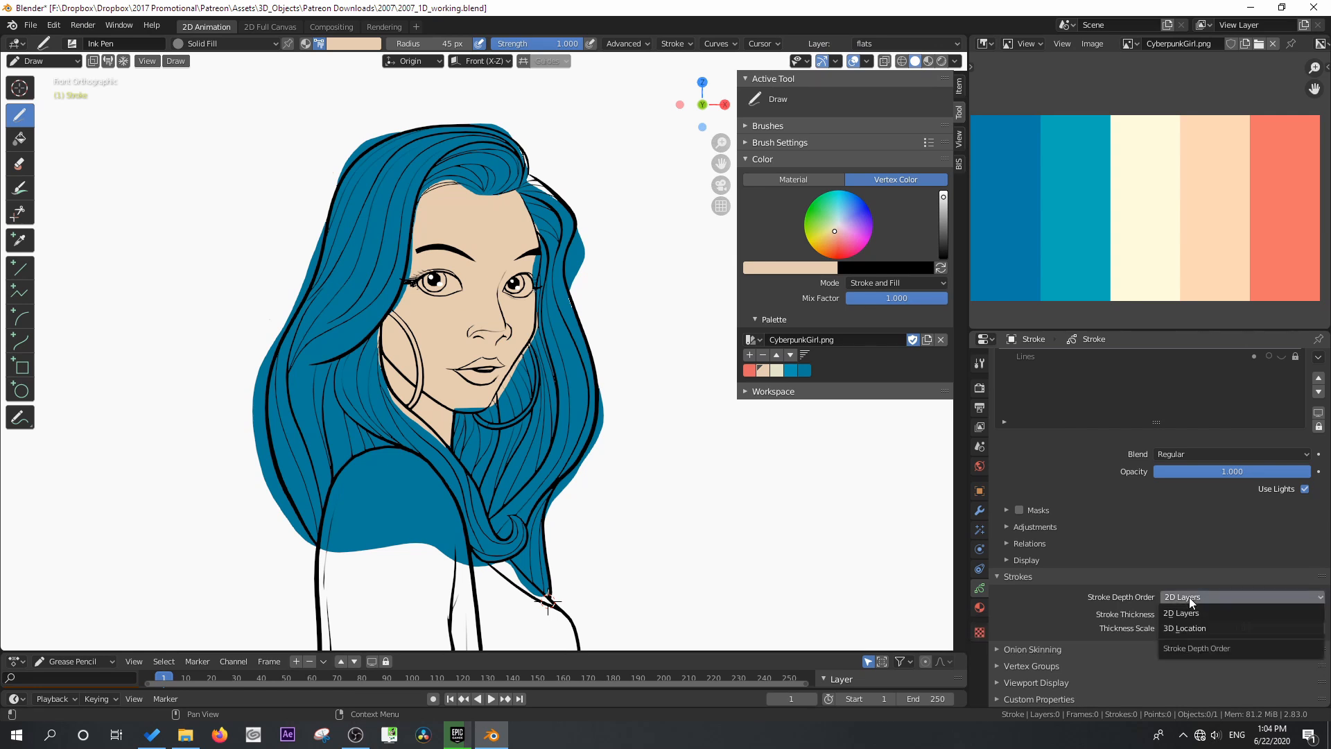
left_click(1201, 627)
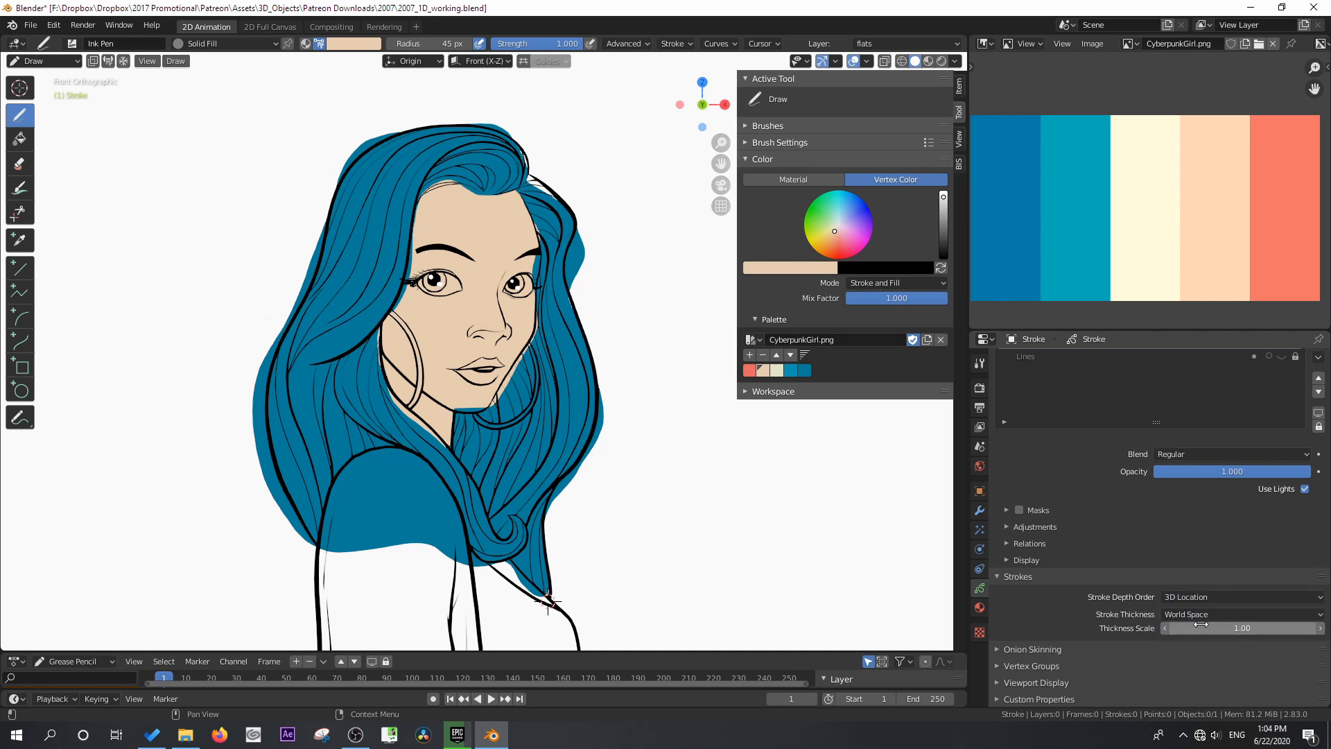
mouse_move(623, 371)
middle_mouse_down()
mouse_move(514, 319)
mouse_move(545, 310)
middle_mouse_up()
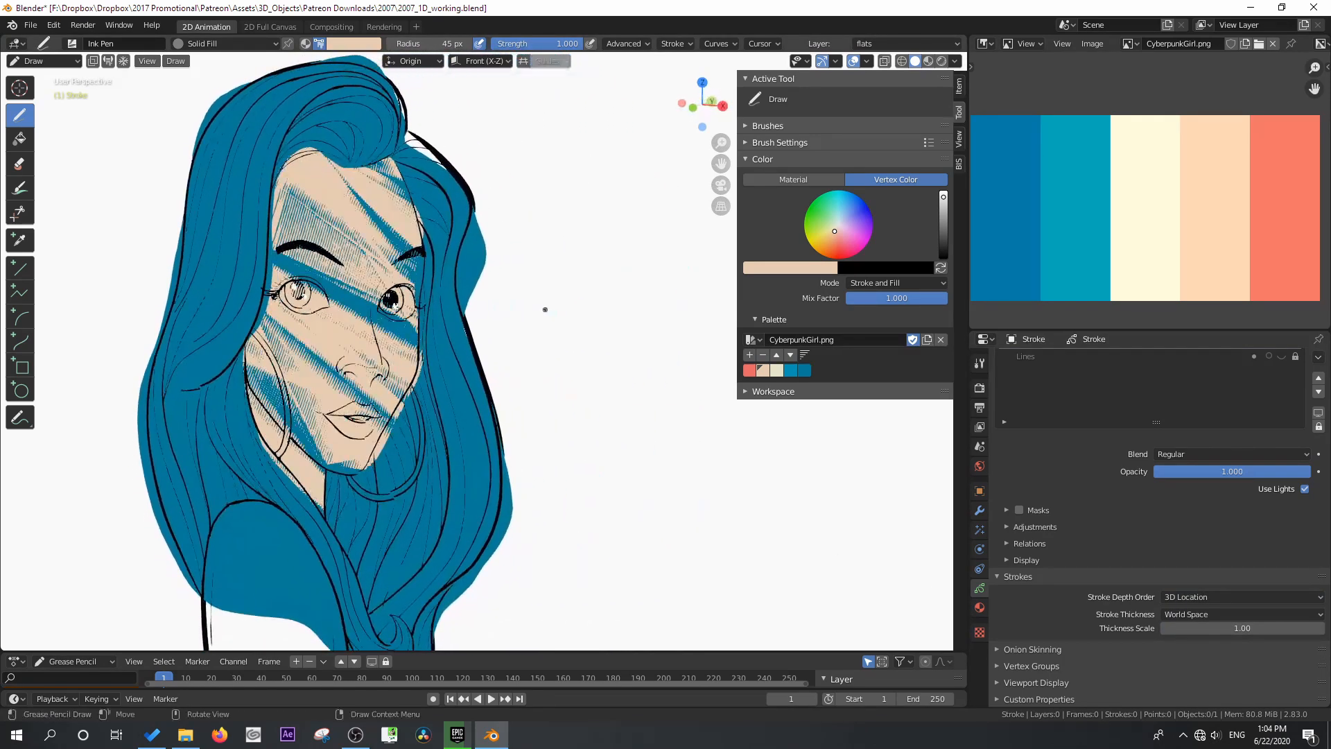
Switch to Edit Mode and select the entire peach face shape
left_click(42, 61)
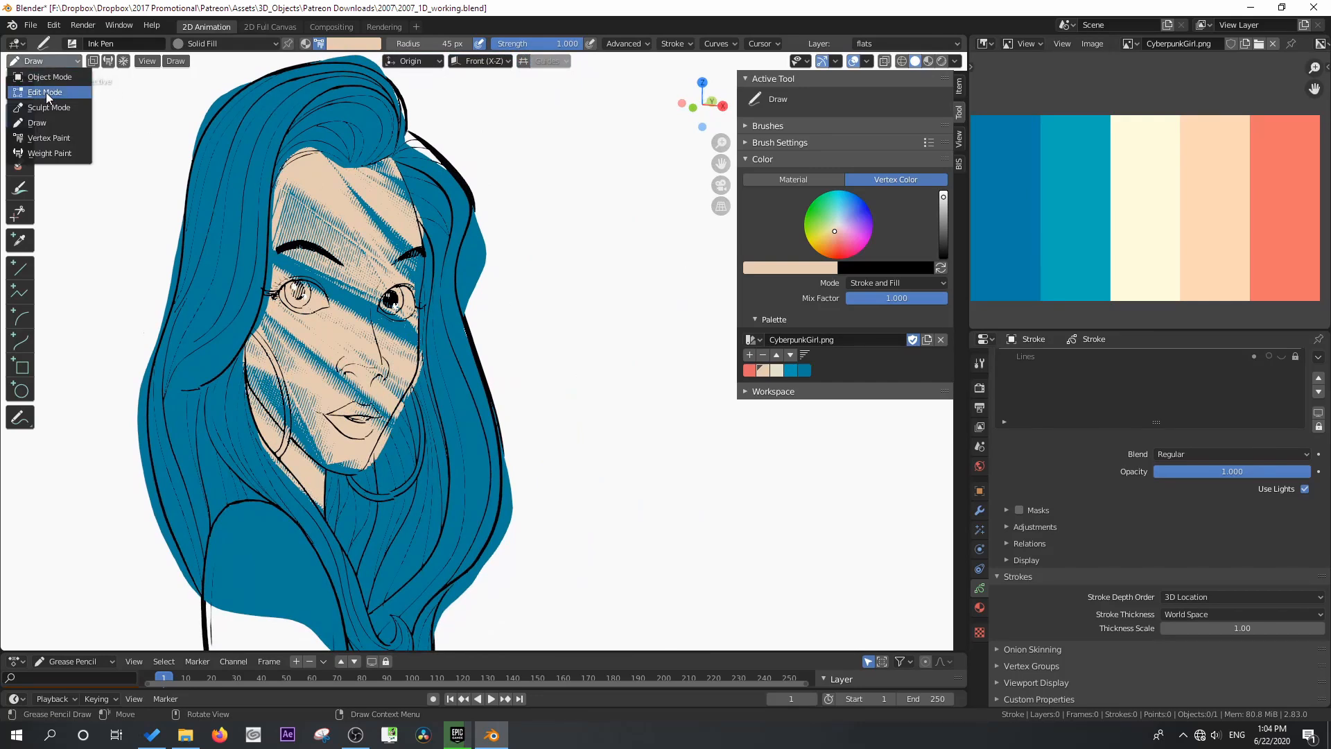
left_click(40, 95)
left_click(420, 229)
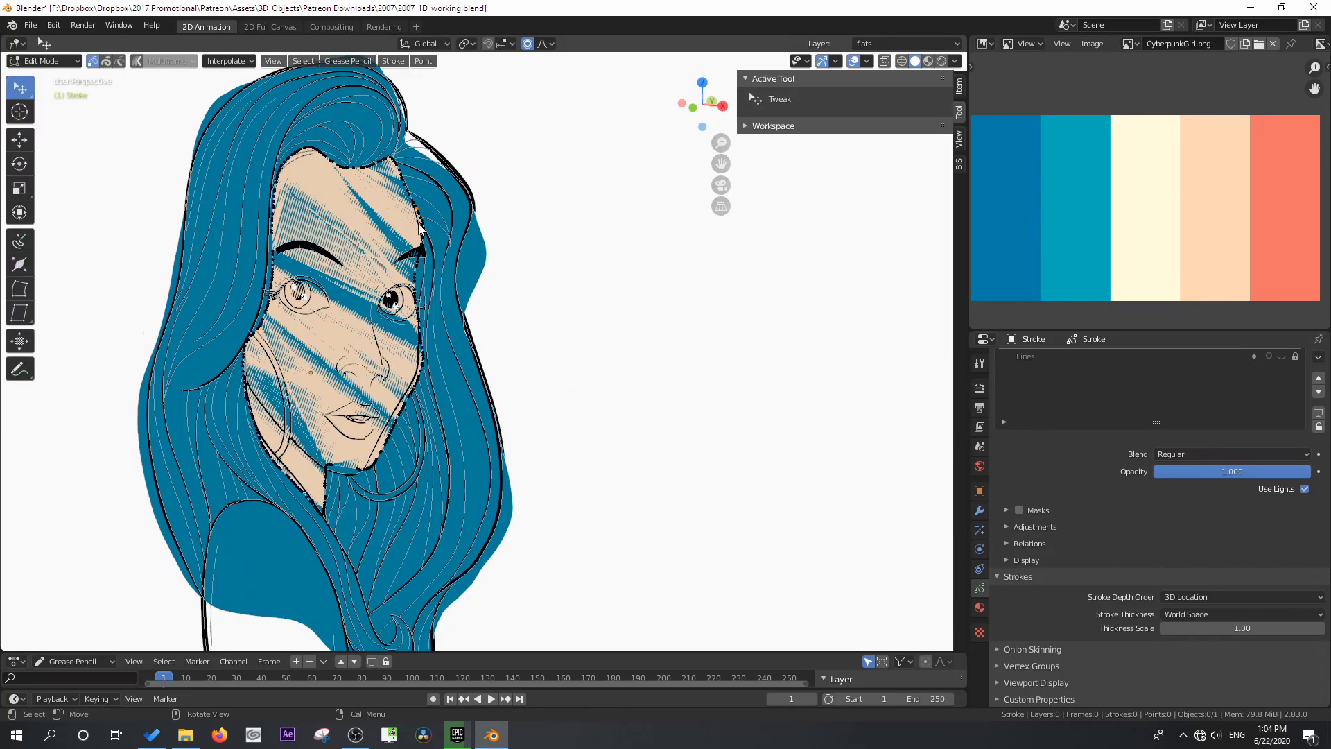
left_click(420, 229)
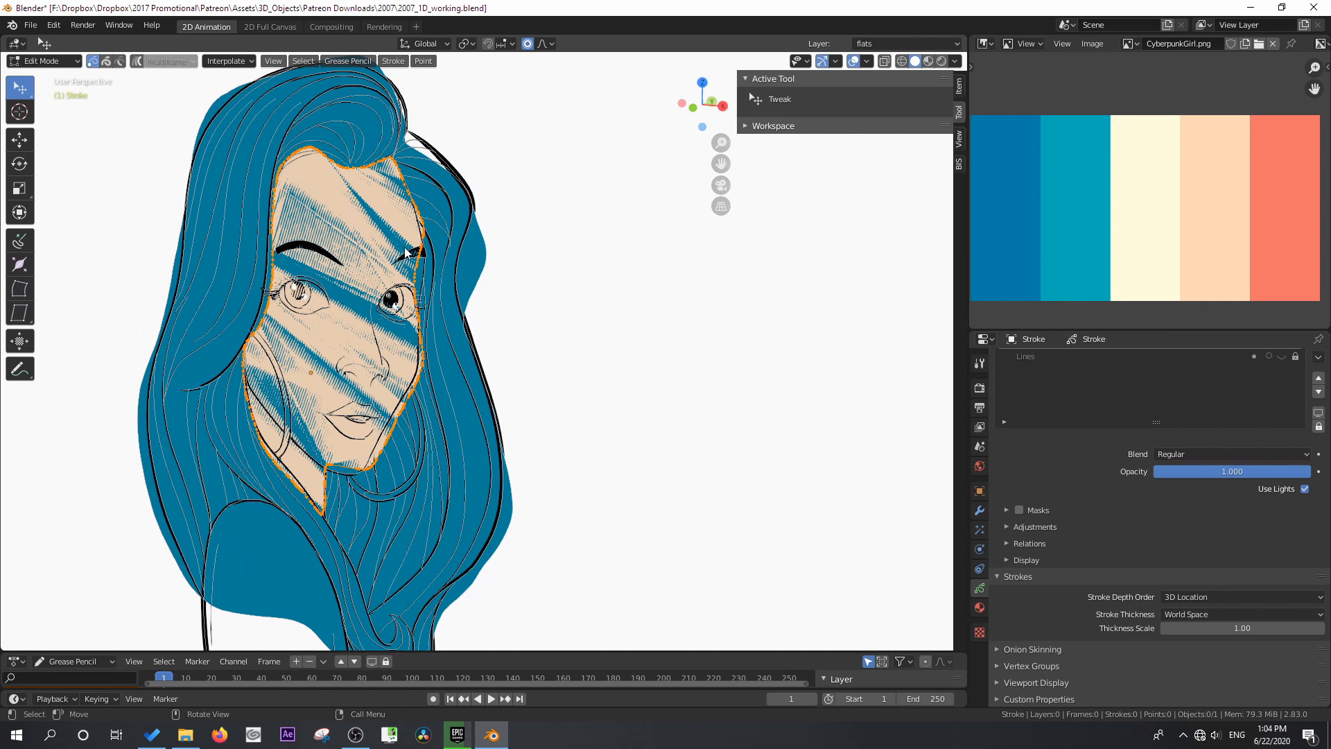
Try to move the face fill in front of and behind the hair fill along the Y axis
key("g")
key("y")
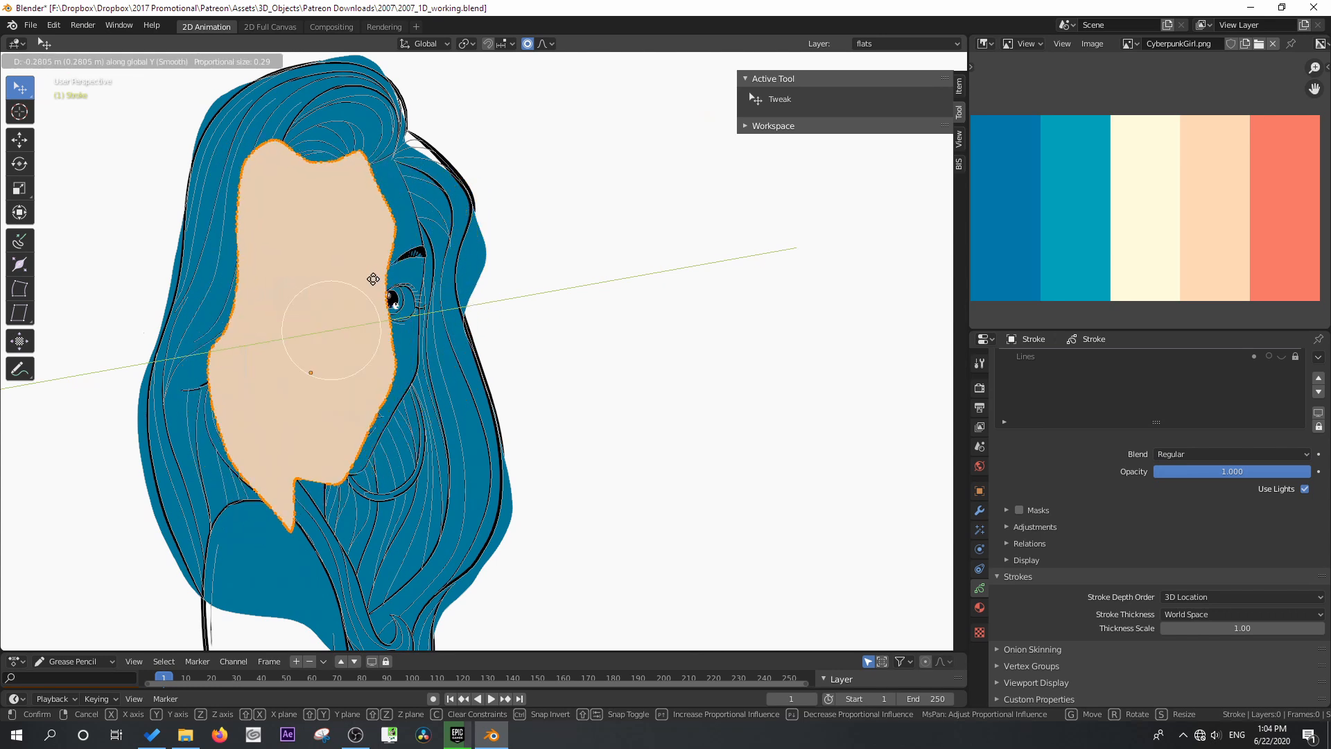
right_click(392, 283)
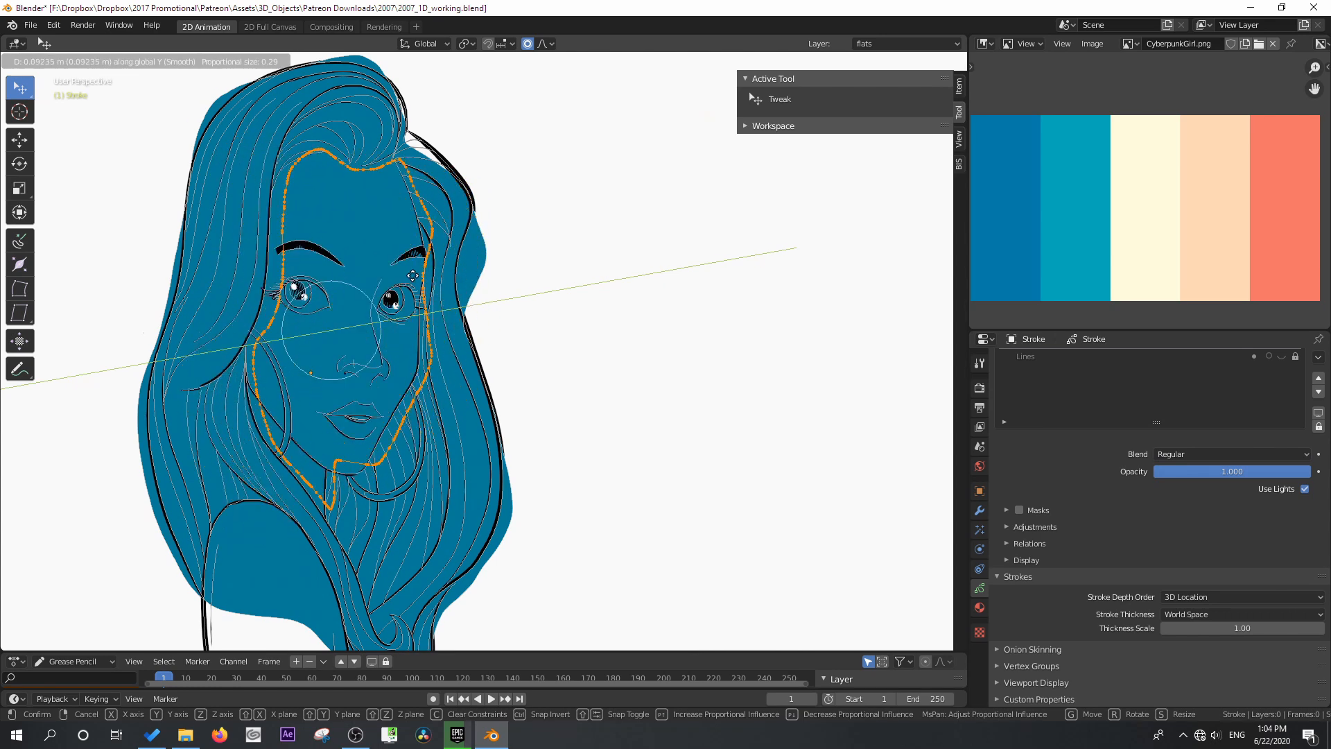
Set Stroke Depth Order to 2D Layers and inspect the fills from an angle and from the front
left_click(1211, 599)
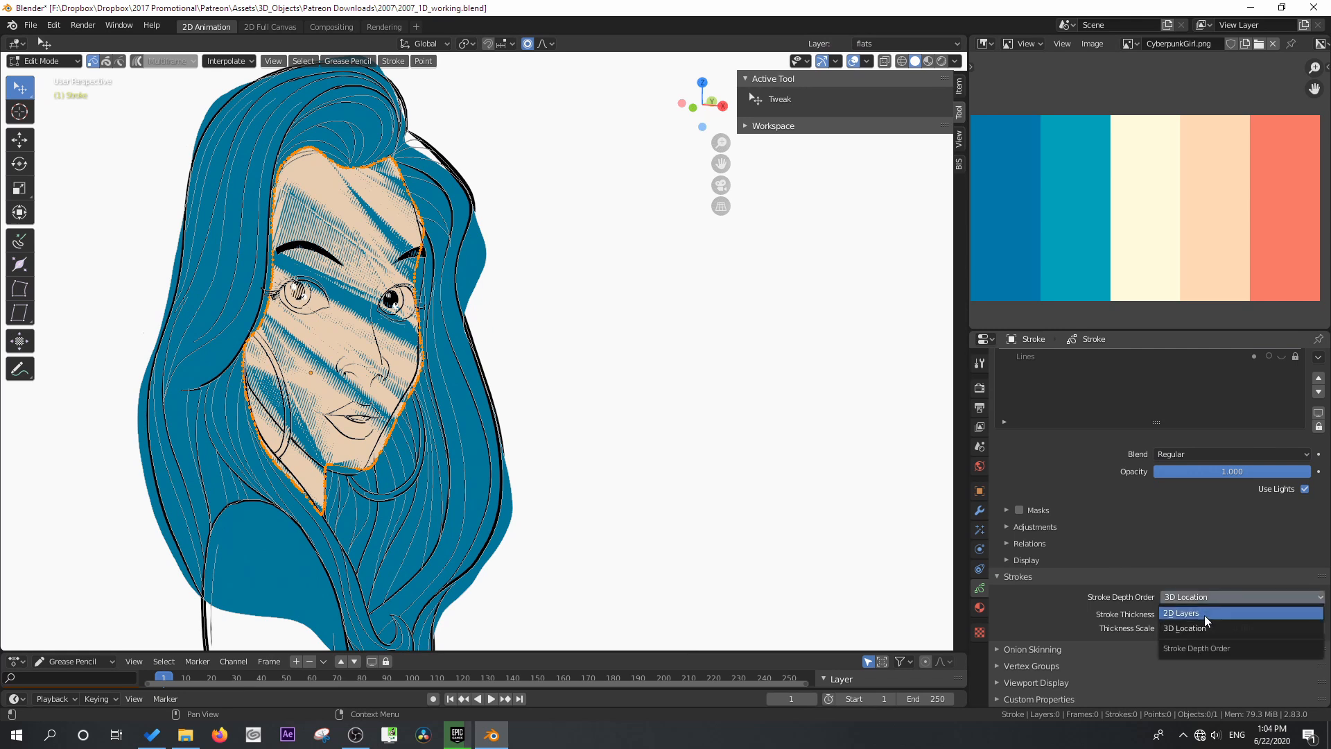
left_click(1204, 614)
mouse_move(416, 346)
middle_mouse_down()
mouse_move(512, 345)
mouse_move(397, 322)
middle_mouse_up()
key("KP_1")
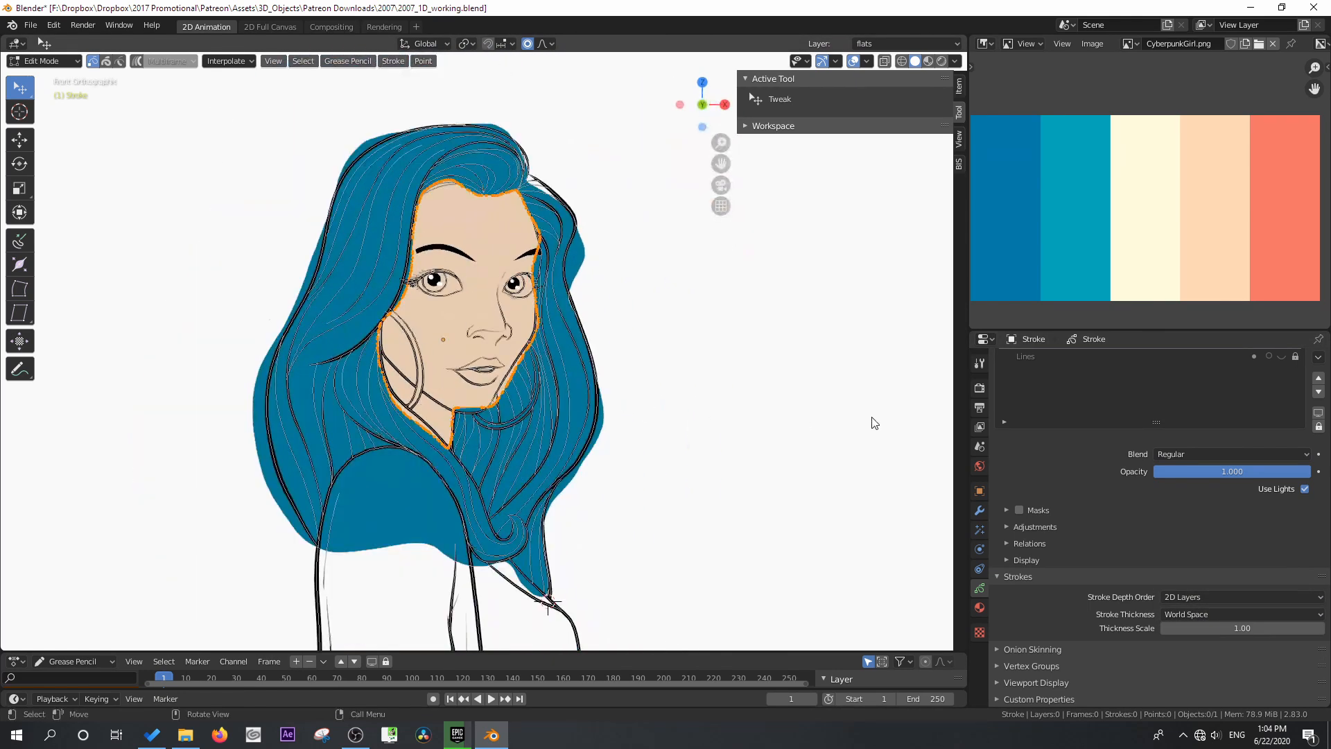
Send the selected face fill to the back of the flats layer
scroll(1052, 418, "up", 1)
scroll(1052, 418, "up", 2)
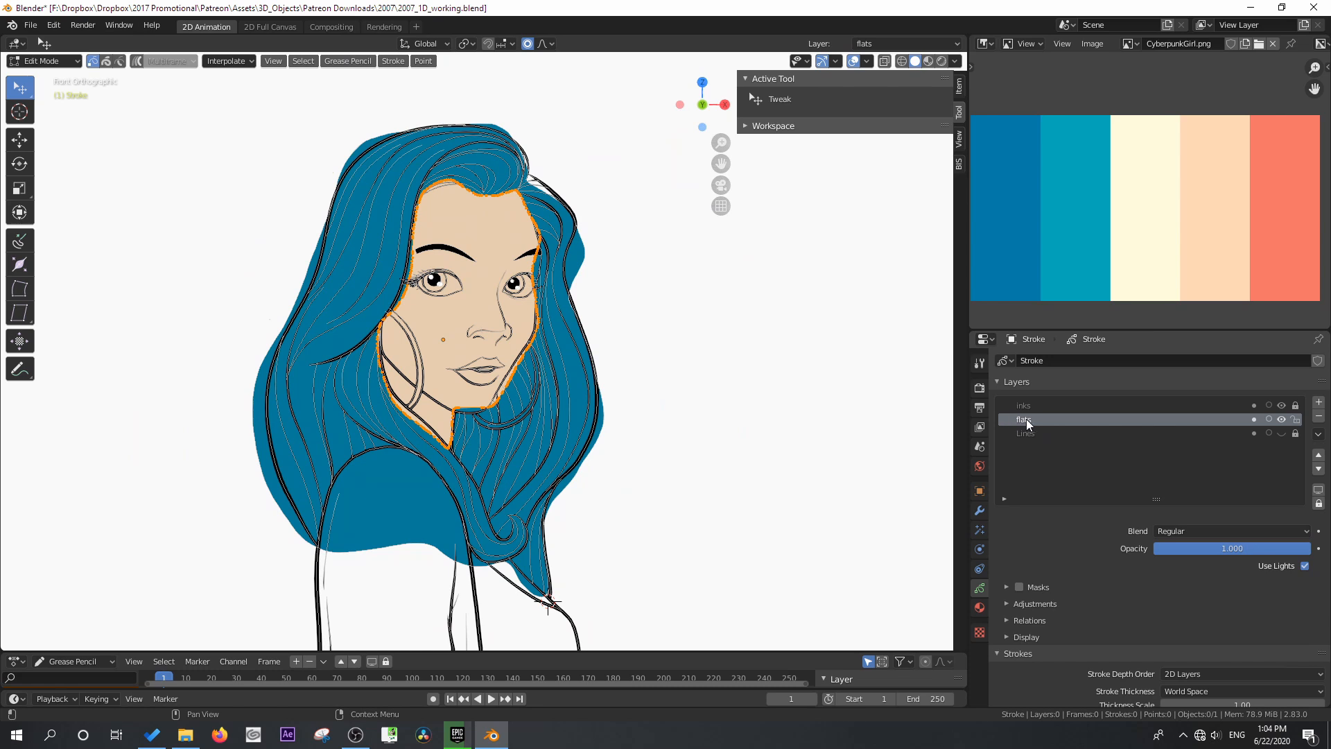
left_click(393, 61)
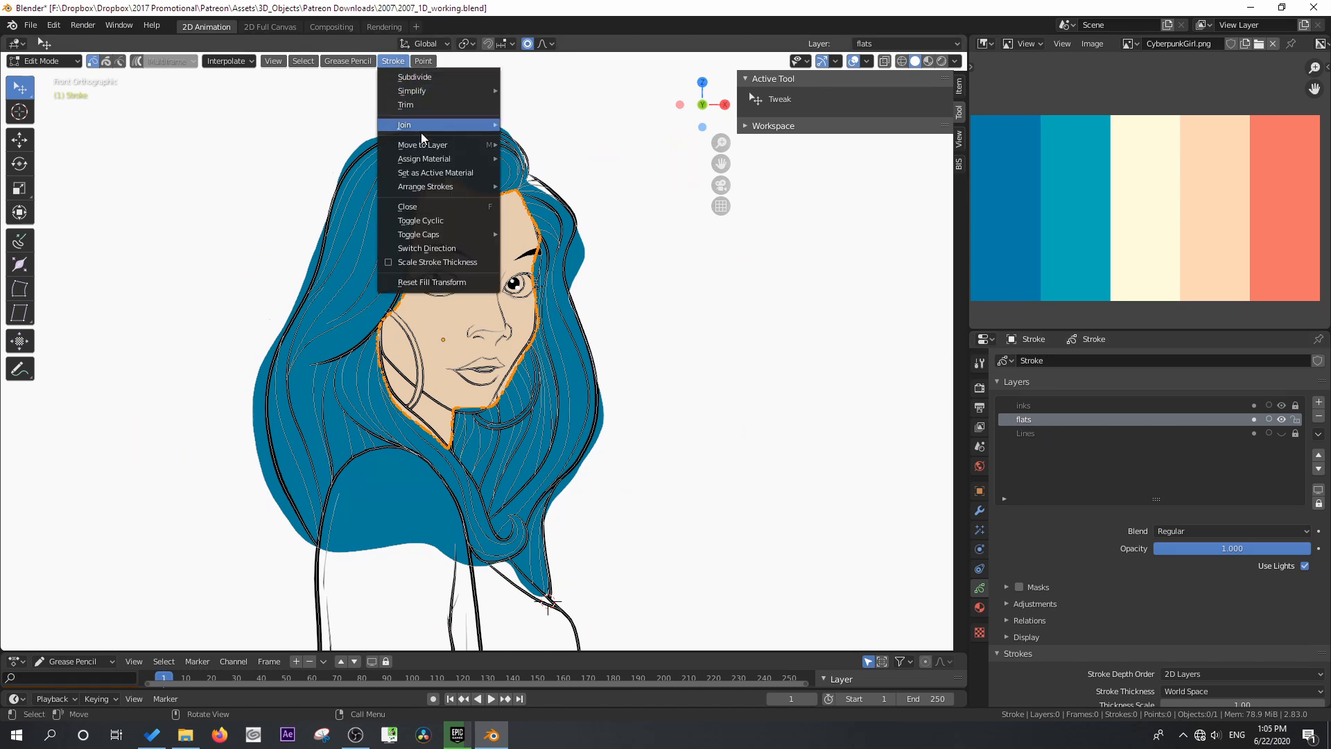
mouse_move(437, 186)
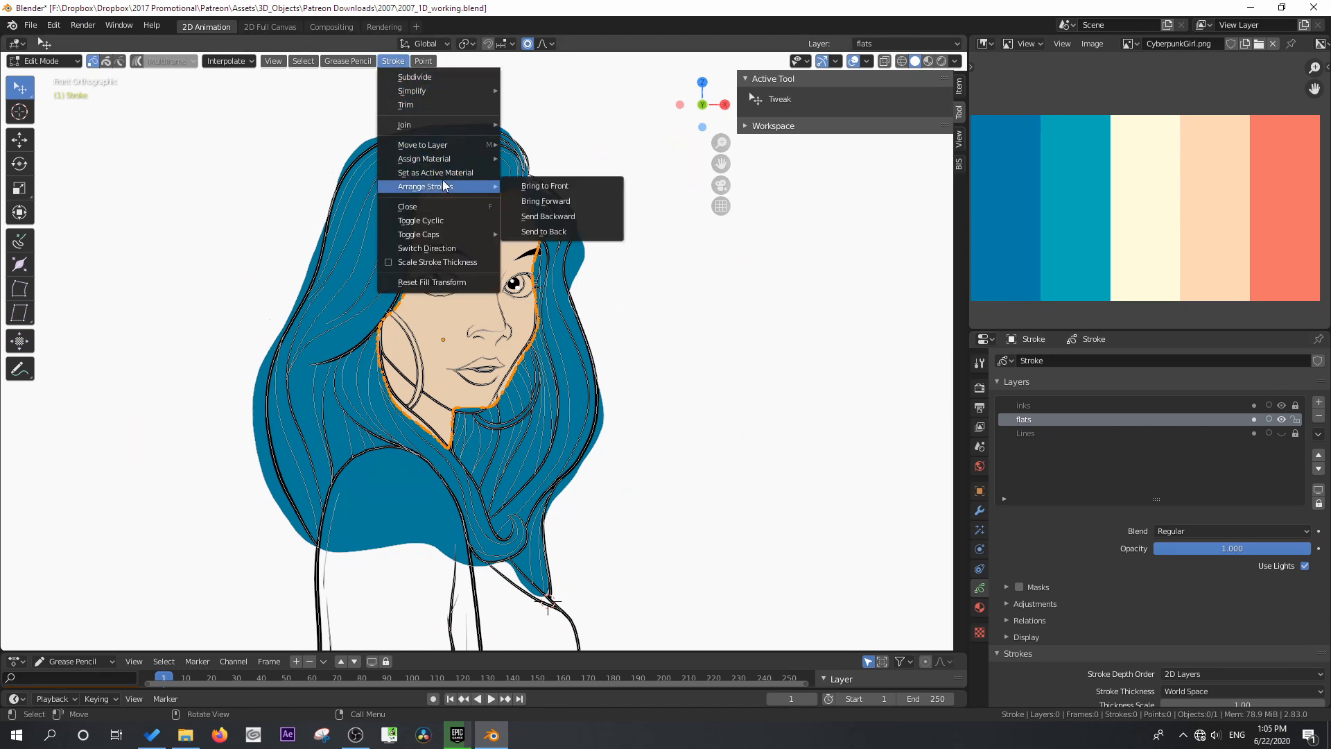
left_click(556, 231)
mouse_move(652, 341)
middle_mouse_down()
mouse_move(505, 366)
mouse_move(430, 357)
mouse_move(620, 358)
mouse_move(402, 338)
mouse_move(446, 354)
mouse_move(657, 356)
mouse_move(421, 342)
mouse_move(568, 350)
middle_mouse_up()
key("KP_1")
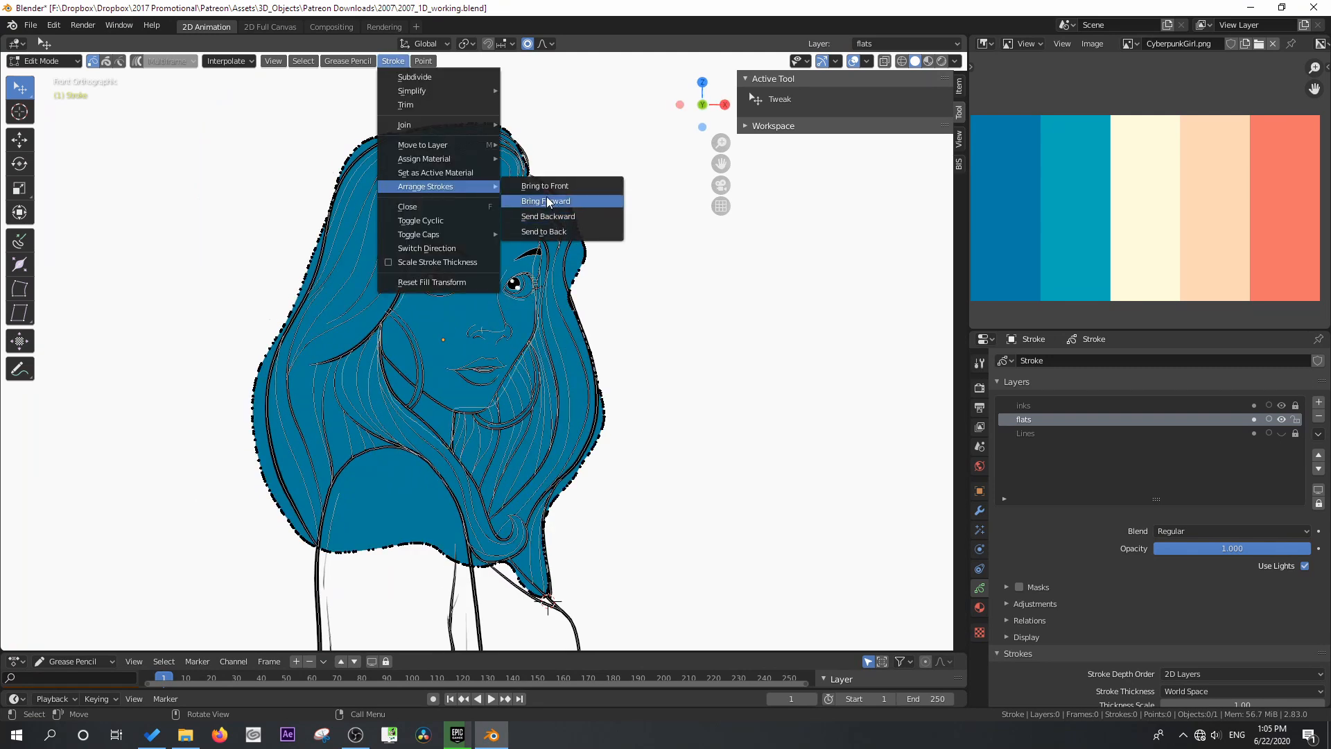
Bring the face fill to the front of the flats layer and return to Draw mode
left_click(545, 186)
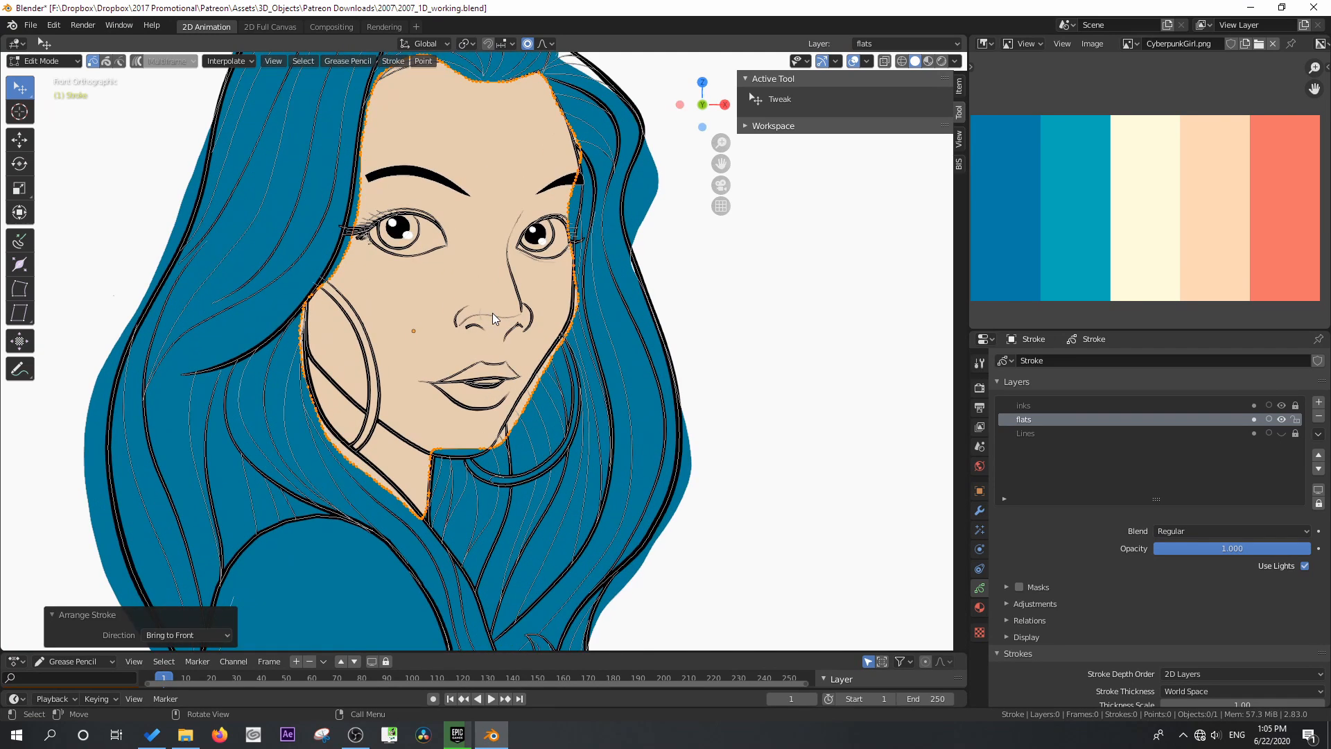
key("Tab")
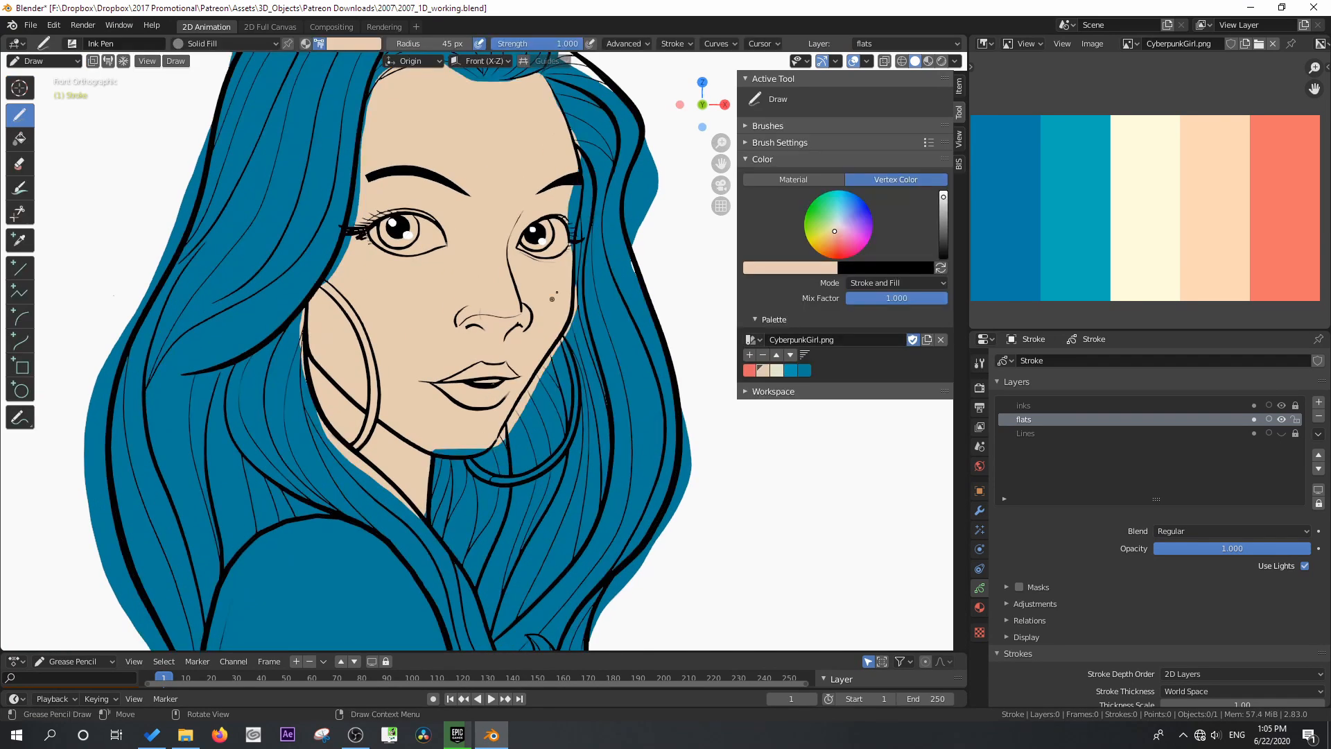
scroll(470, 300, "down", 1)
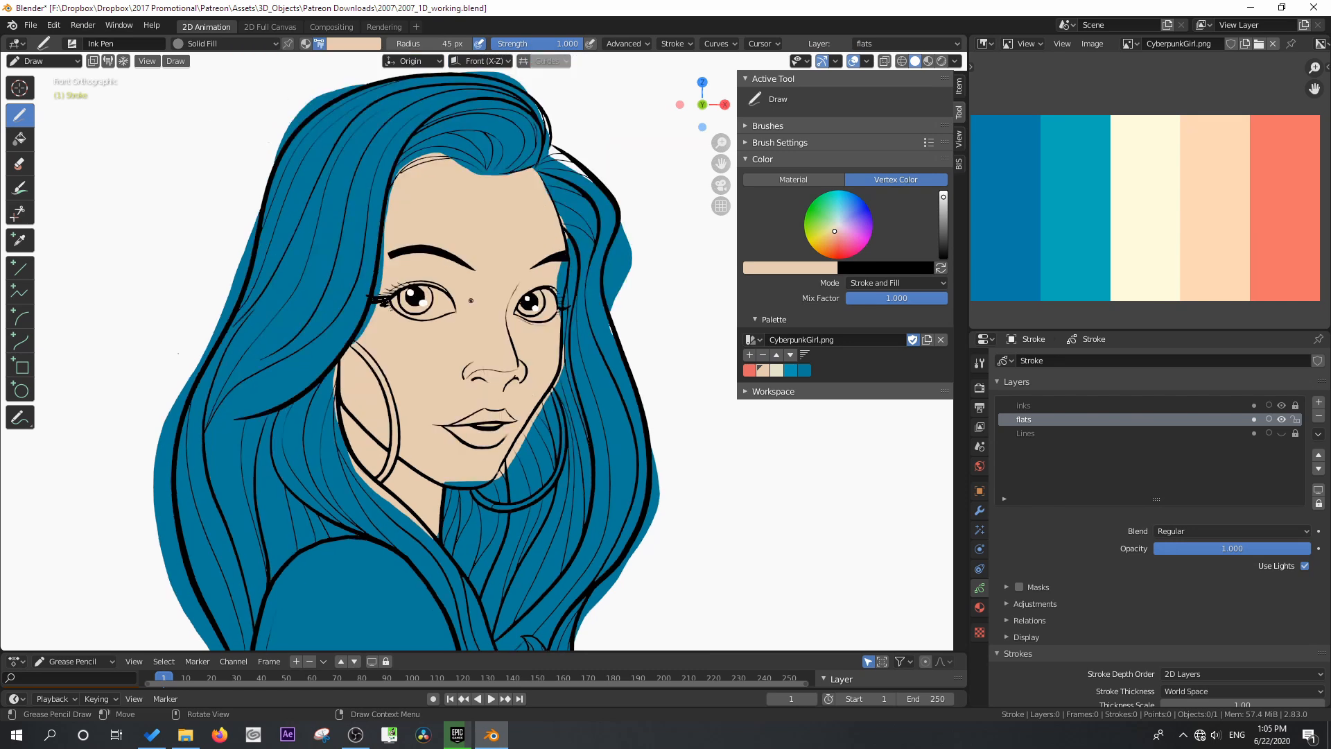
In Edit Mode, pull the outer edge of the hair fill inward to the ink outline using proportional editing
left_click(40, 61)
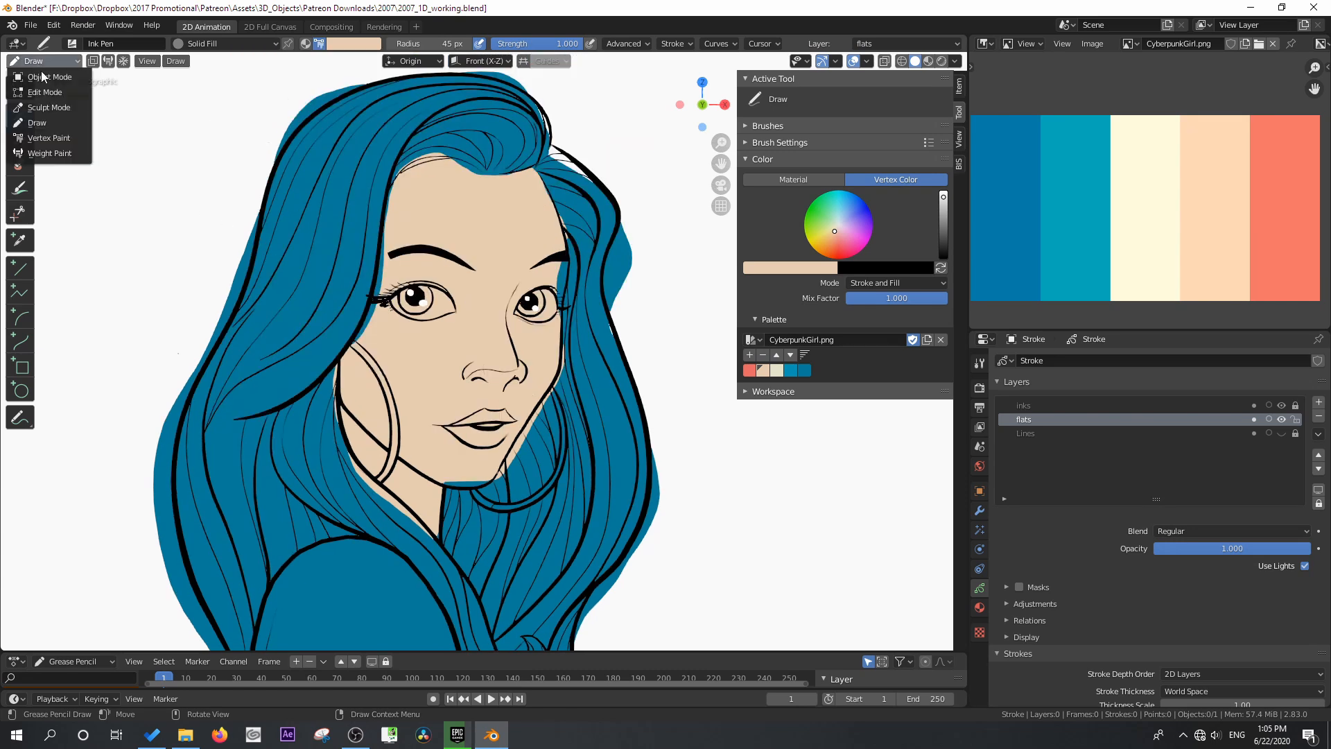
left_click(44, 85)
left_click(241, 262)
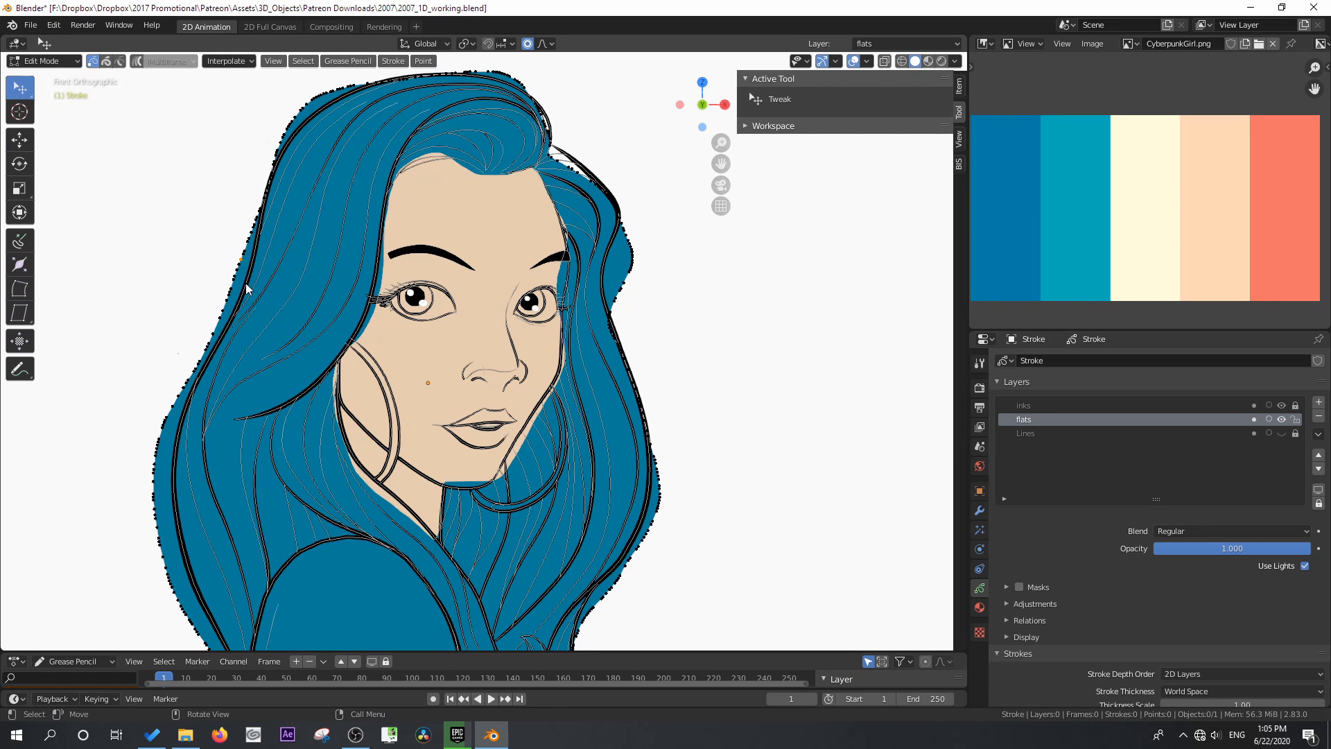
key("g")
scroll(243, 283, "down", 5)
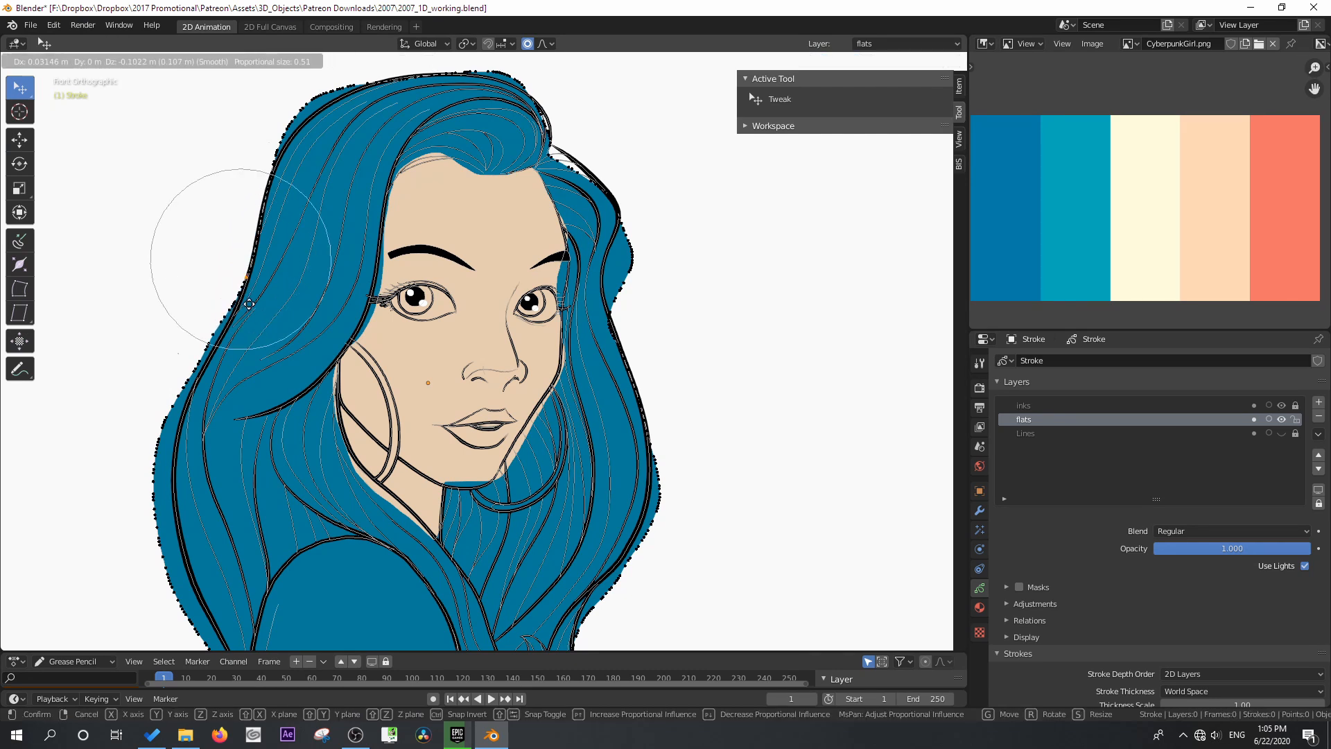
left_click(262, 212)
key("g")
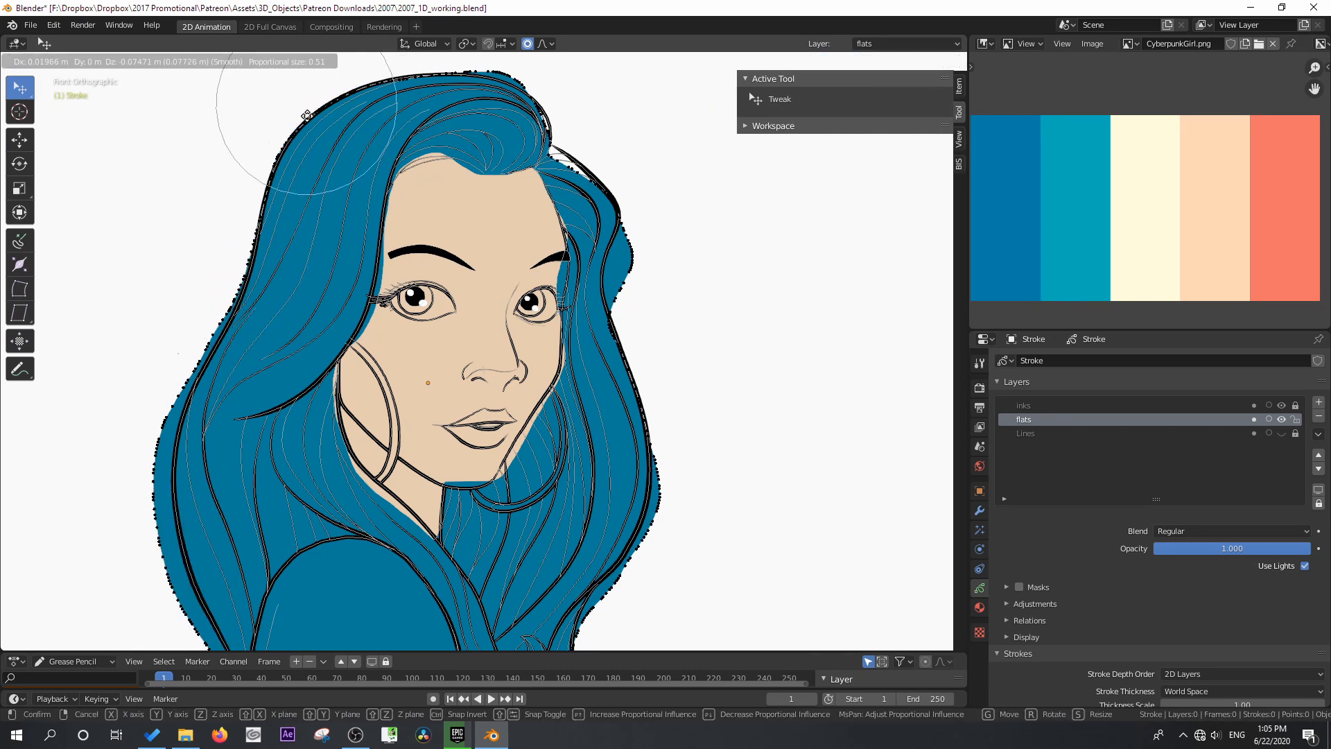
left_click(306, 116)
Adjust the hair fill's edge along the crown and near the parting to follow the ink lines
key("g")
left_click(518, 91)
key("g")
scroll(471, 76, "up", 4)
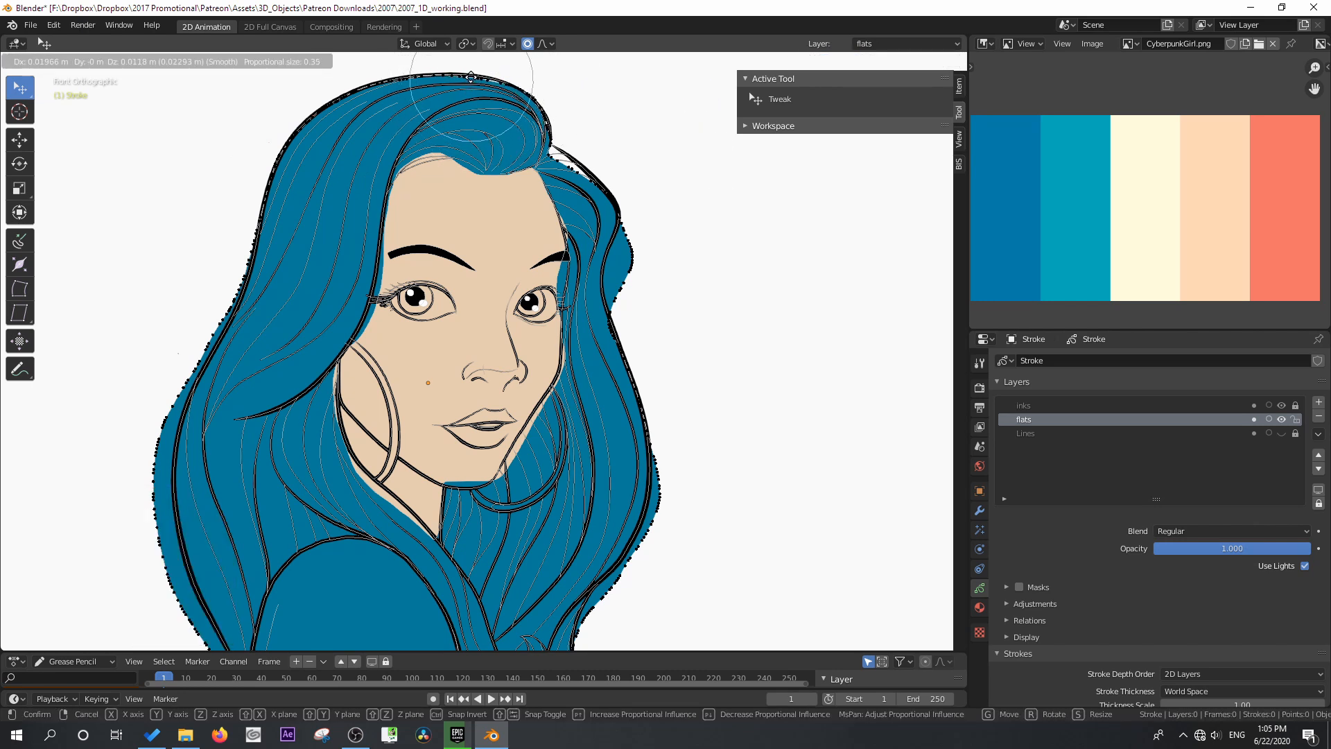
left_click(477, 79)
key("g")
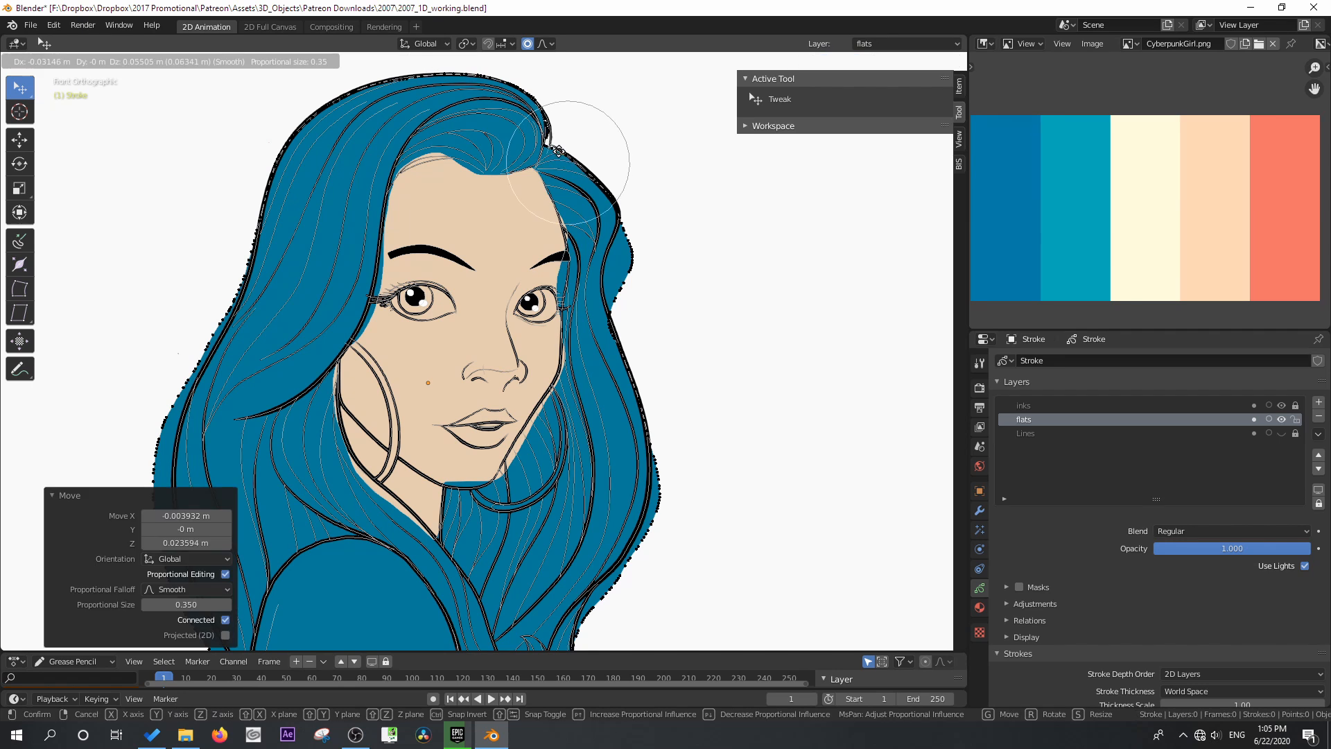
left_click(558, 146)
key("g")
left_click(556, 133)
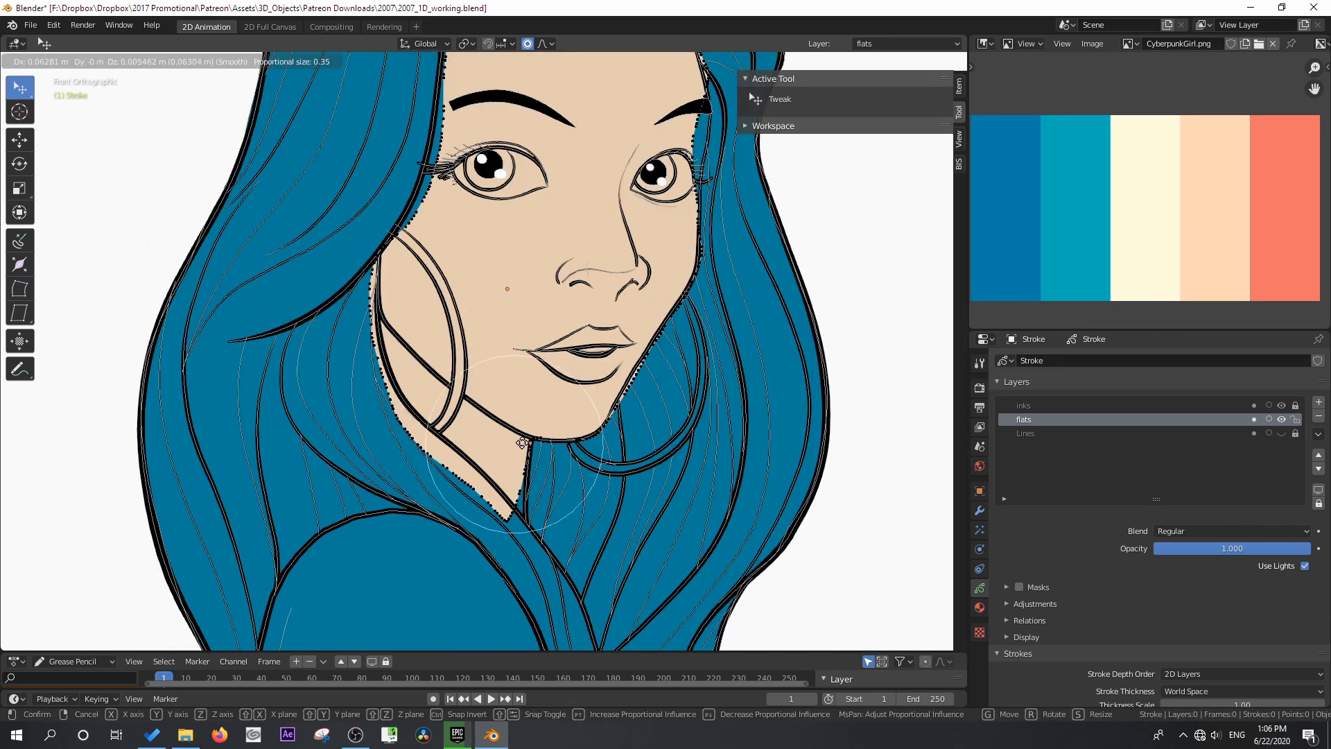
Shift the neck edge and lower tip of the face fill onto the inked neck lines, using a proportional size of about 0.12
left_click(520, 446)
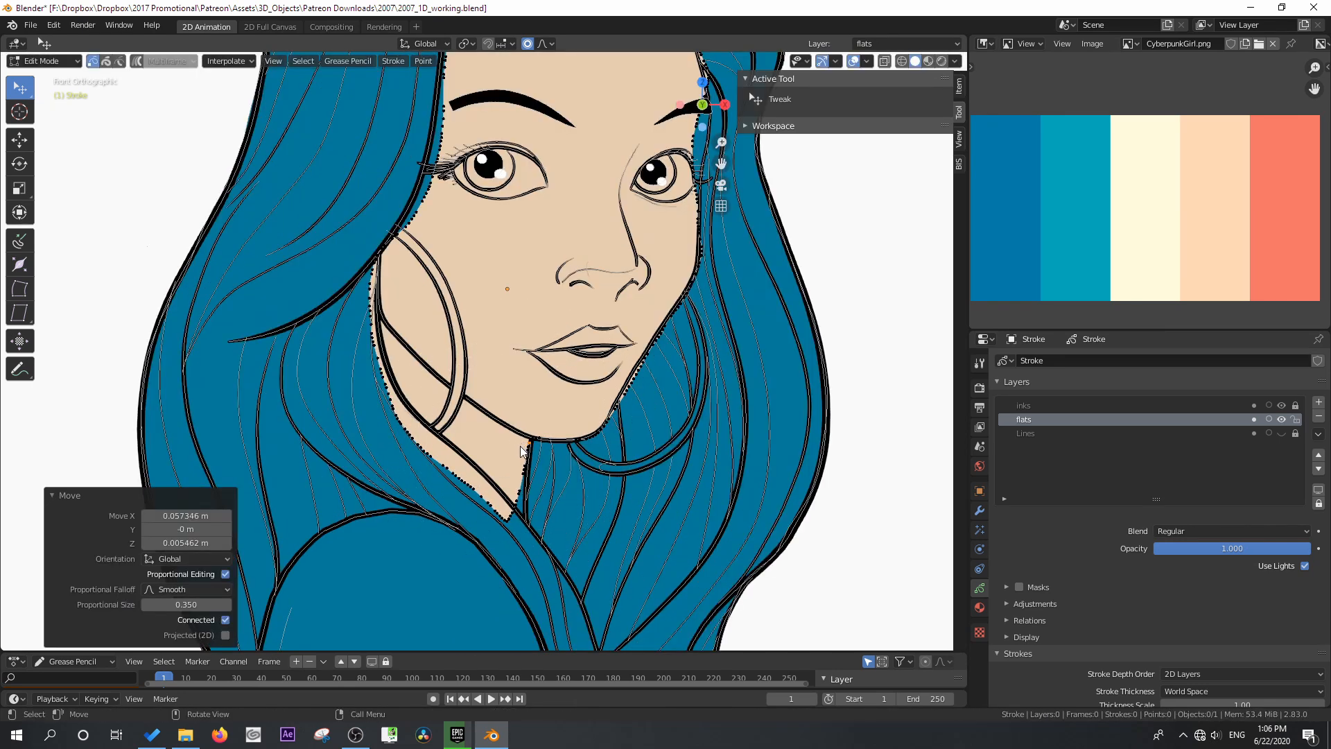
key("g")
left_click(510, 520)
key("g")
scroll(520, 516, "up", 10)
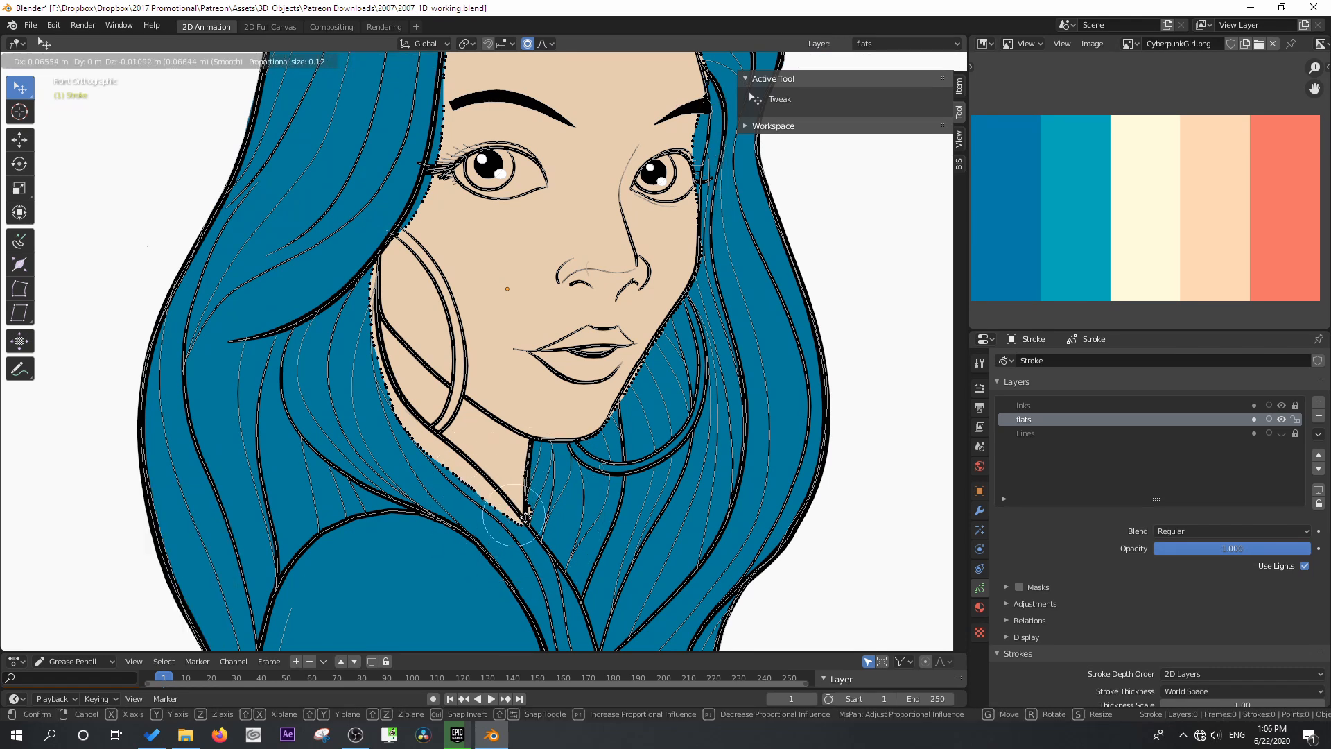
left_click(525, 521)
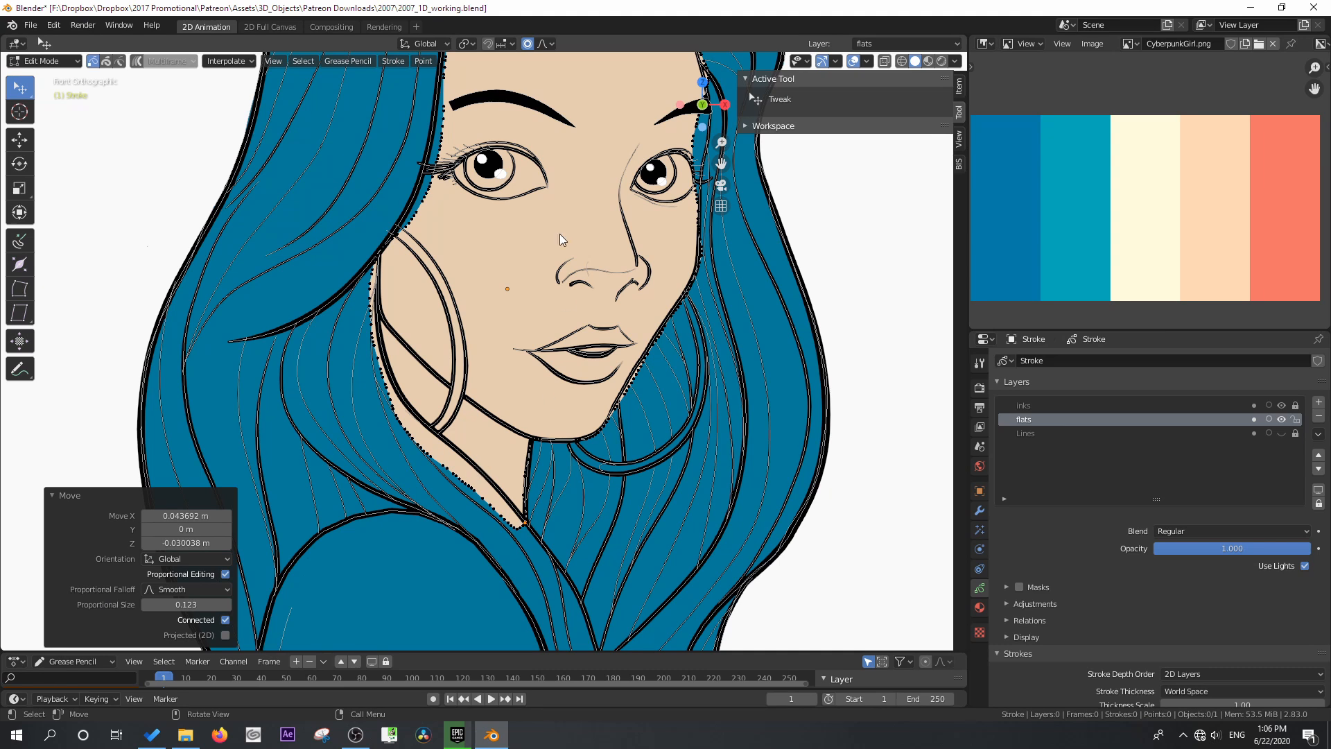
Review the proportional editing toggle and its Connected Only option
left_click(526, 45)
left_click(526, 45)
left_click(548, 44)
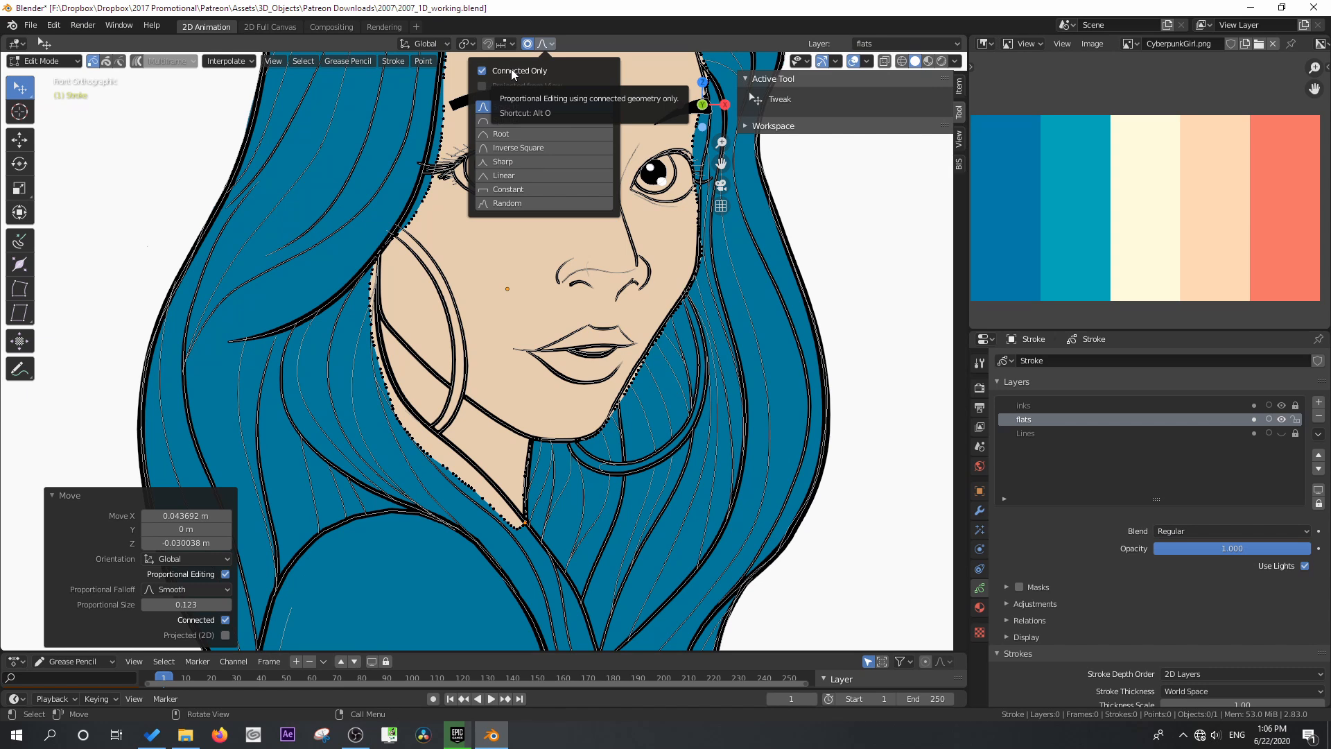
Pull the face fill's edge beneath the hoop earring and along the neck inward, with a proportional size of about 0.564
left_click_drag(424, 445, 442, 434)
scroll(436, 437, "down", 16)
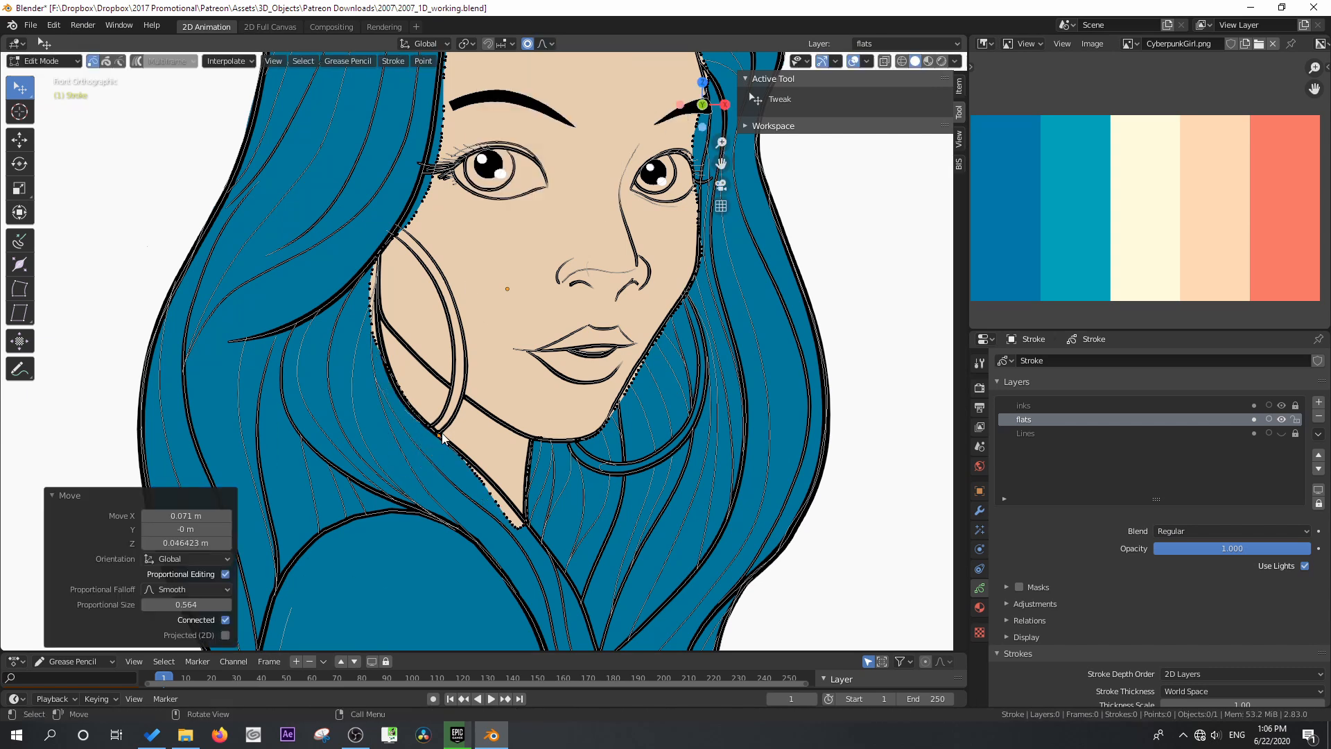
left_click_drag(492, 496, 489, 478)
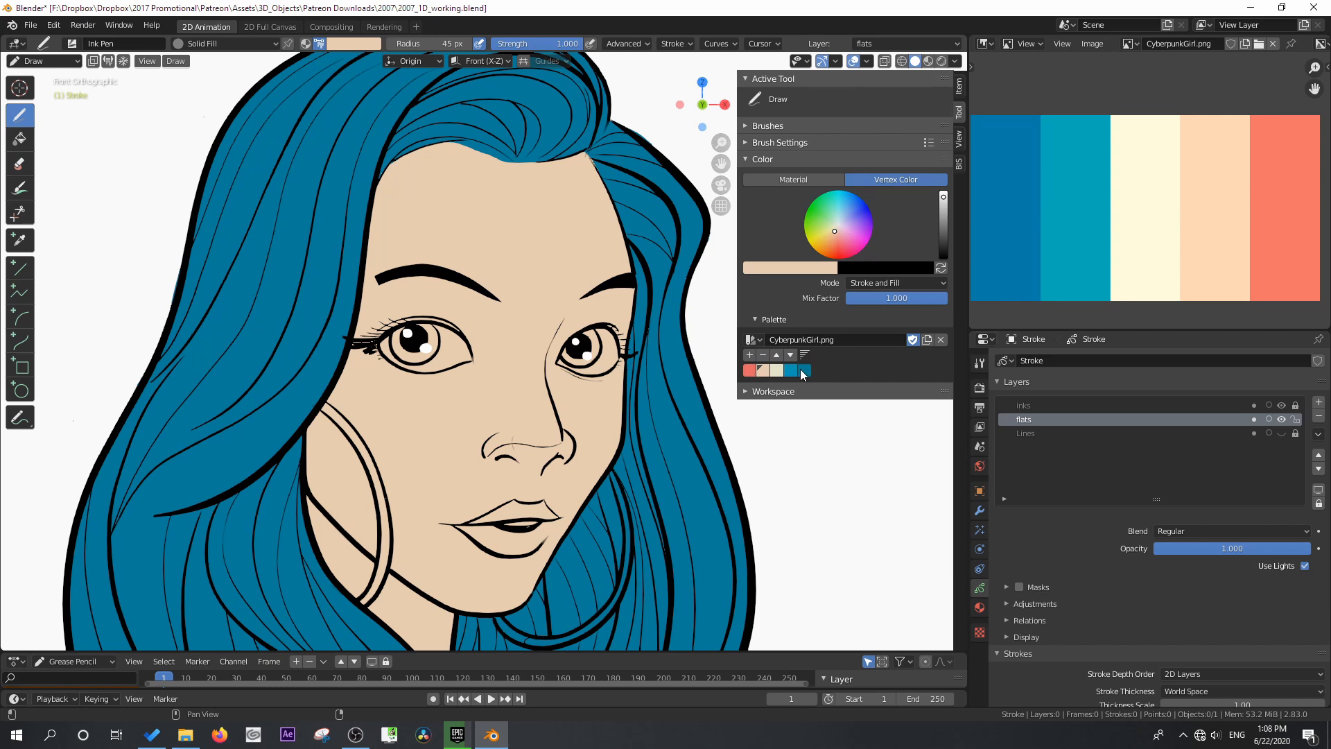
Set the vertex colour to white and add it to the palette as a new swatch
left_click(773, 268)
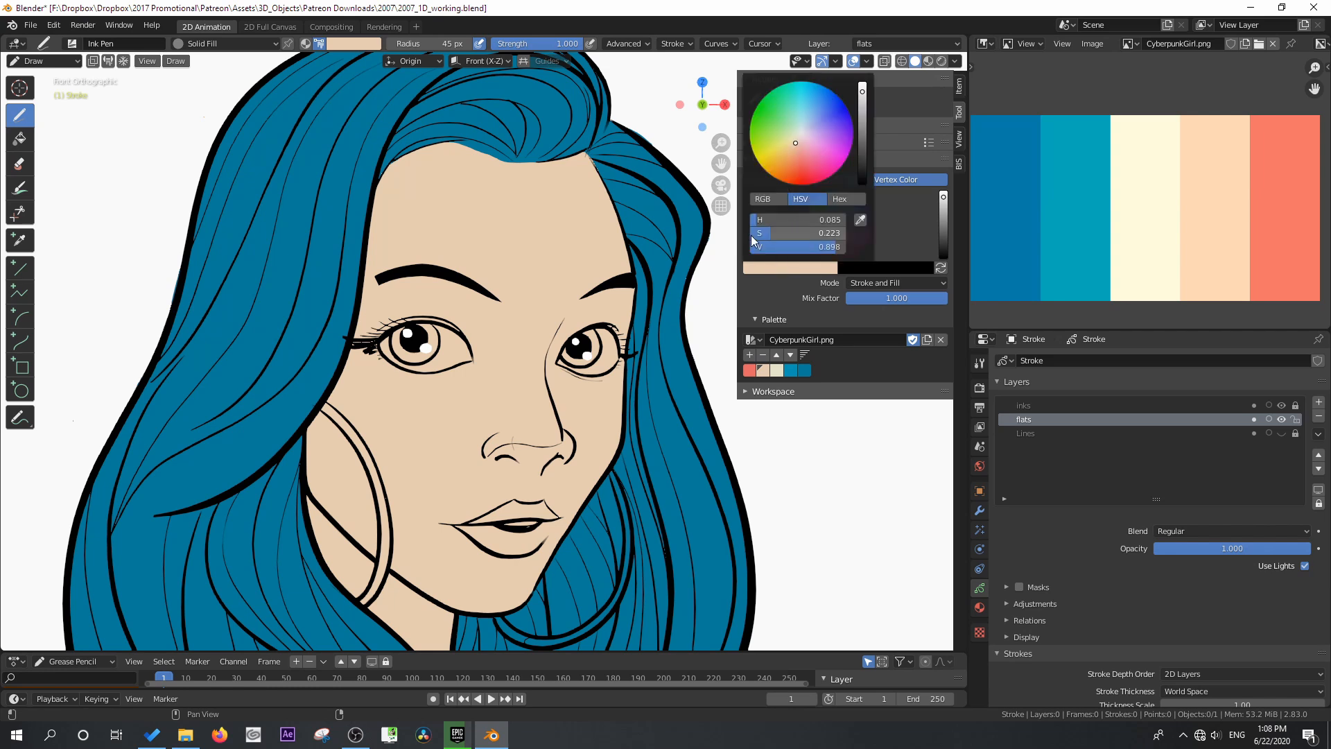
left_click_drag(776, 231, 883, 251)
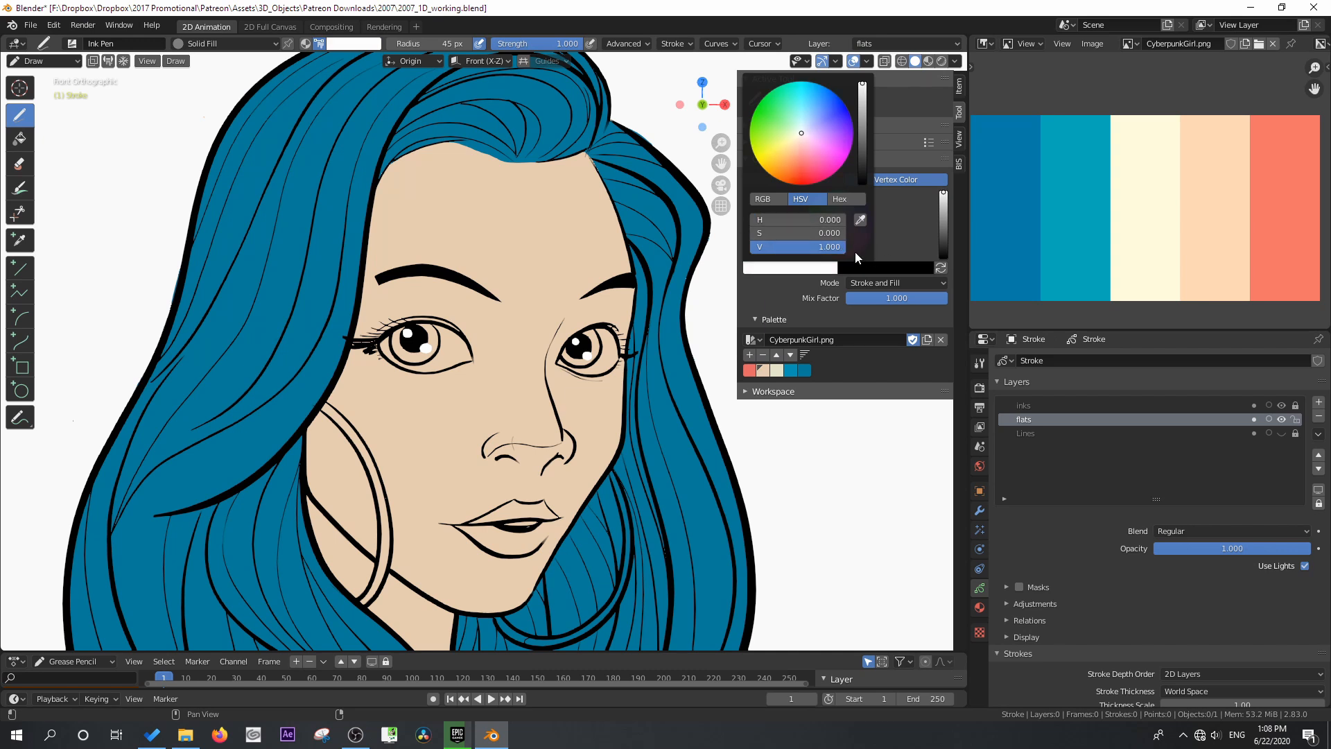
left_click(749, 354)
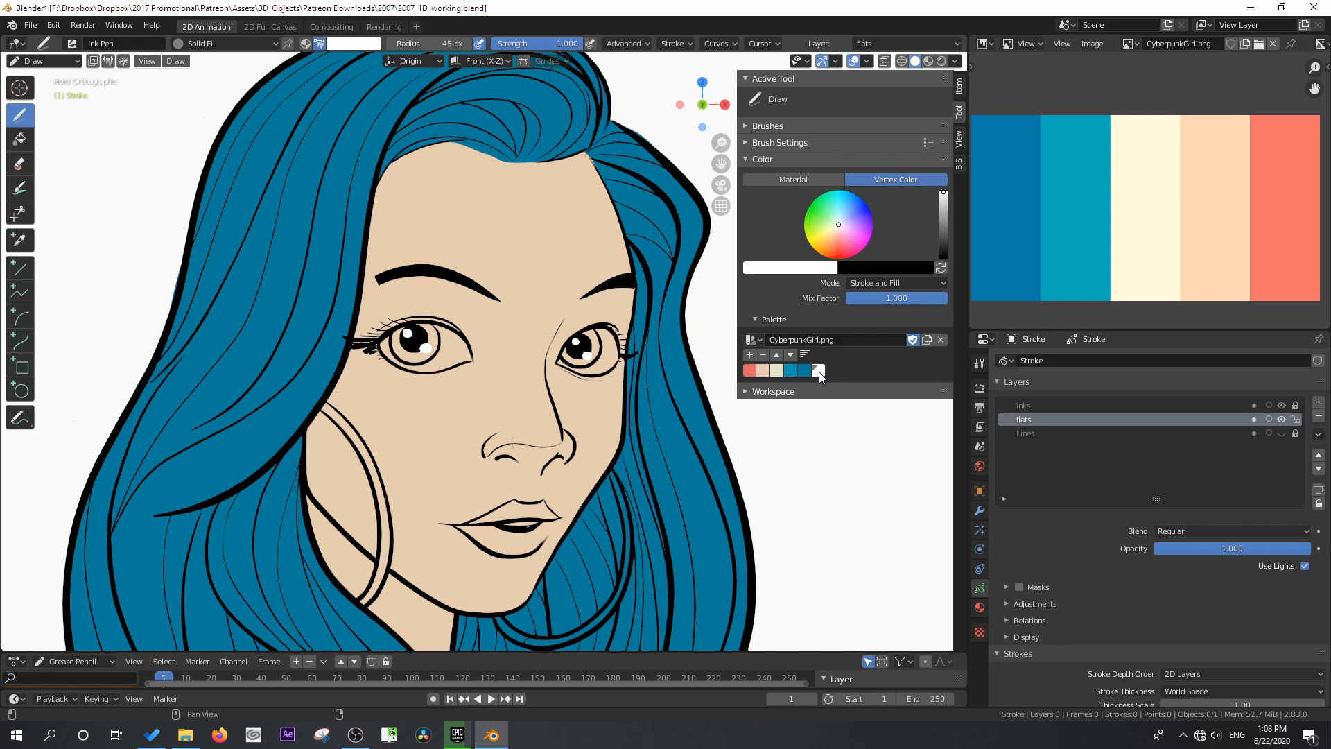
Draw white fills beneath the inked outlines of both eyes on the flats layer
scroll(411, 411, "up", 2)
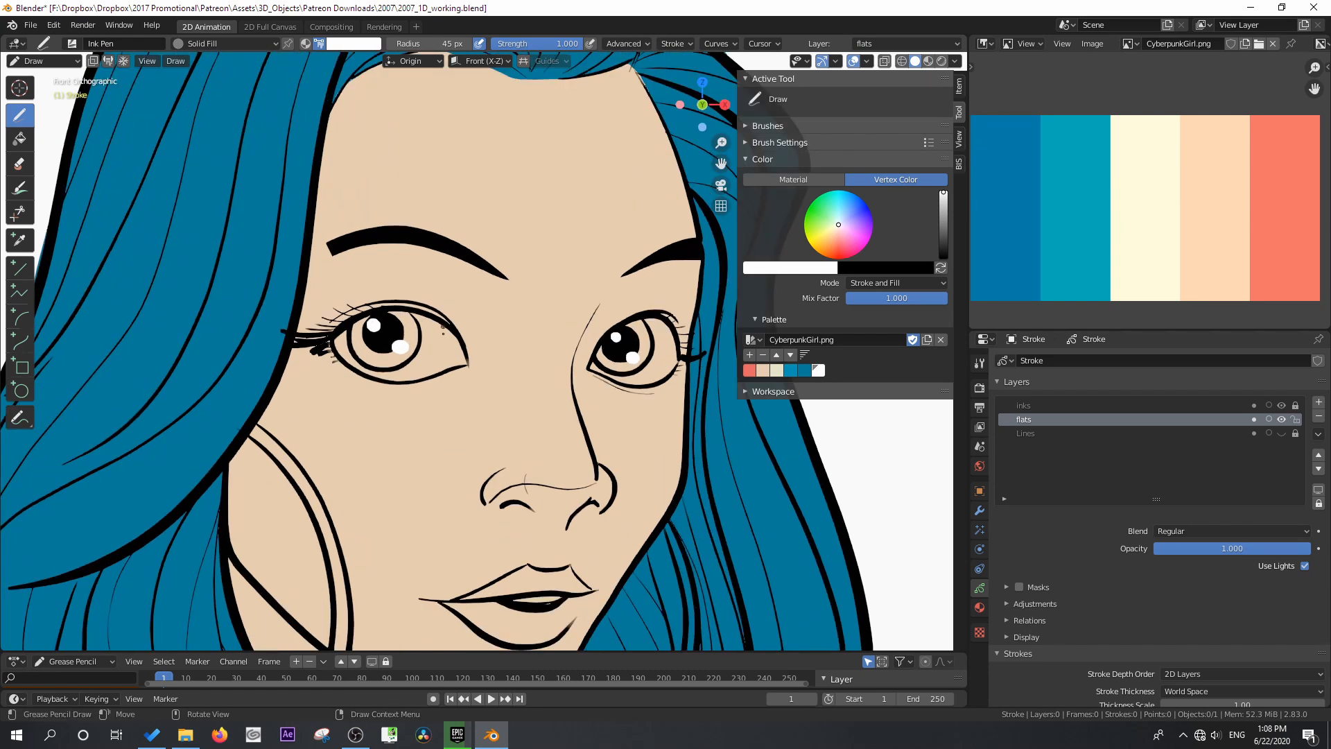
mouse_move(465, 361)
left_mouse_down()
mouse_move(419, 314)
mouse_move(359, 371)
mouse_move(463, 363)
left_mouse_up()
mouse_move(589, 368)
left_mouse_down()
mouse_move(676, 359)
mouse_move(591, 369)
left_mouse_up()
Fill the lips with the palette's coral and the teeth between them with white
left_click(750, 370)
middle_click_drag(578, 455, 549, 187, "shift")
mouse_move(554, 309)
left_mouse_down()
mouse_move(472, 311)
mouse_move(433, 330)
mouse_move(485, 373)
mouse_move(561, 326)
mouse_move(494, 332)
mouse_move(528, 334)
left_mouse_up()
left_click(817, 371)
Fill the irises of both eyes with the palette's dark blue
middle_click_drag(540, 190, 493, 425, "shift")
scroll(492, 425, "up", 1)
left_click(804, 370)
mouse_move(581, 274)
left_mouse_down()
mouse_move(559, 336)
mouse_move(577, 276)
left_mouse_up()
left_click_drag(302, 265, 235, 285)
left_click_drag(235, 286, 298, 265)
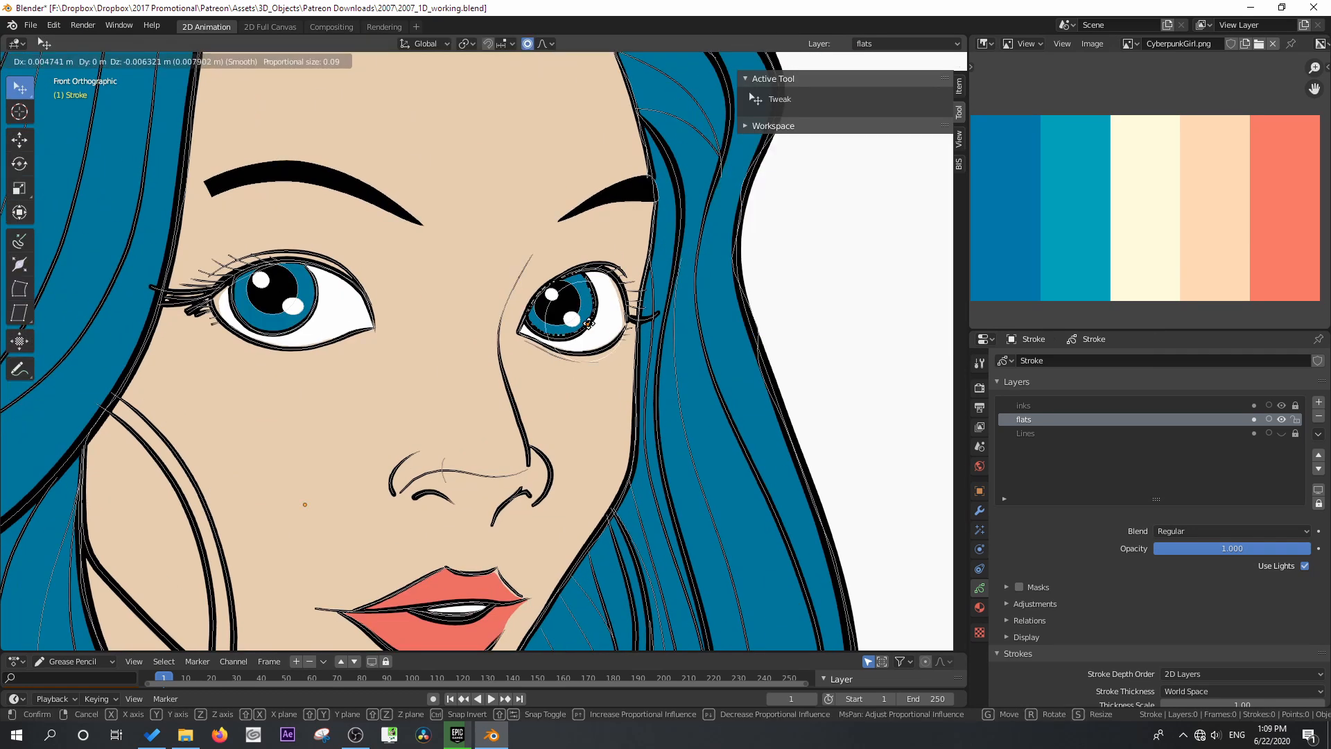
Nudge the edges of the iris and lip fills onto the ink lines, using a proportional size of about 0.09 for the iris
left_click_drag(589, 324, 589, 325)
left_click_drag(563, 331, 564, 335)
middle_click_drag(509, 554, 563, 336, "shift")
scroll(563, 336, "up", 2)
left_click_drag(555, 360, 557, 354)
left_click_drag(507, 476, 506, 480)
left_click_drag(375, 451, 386, 416)
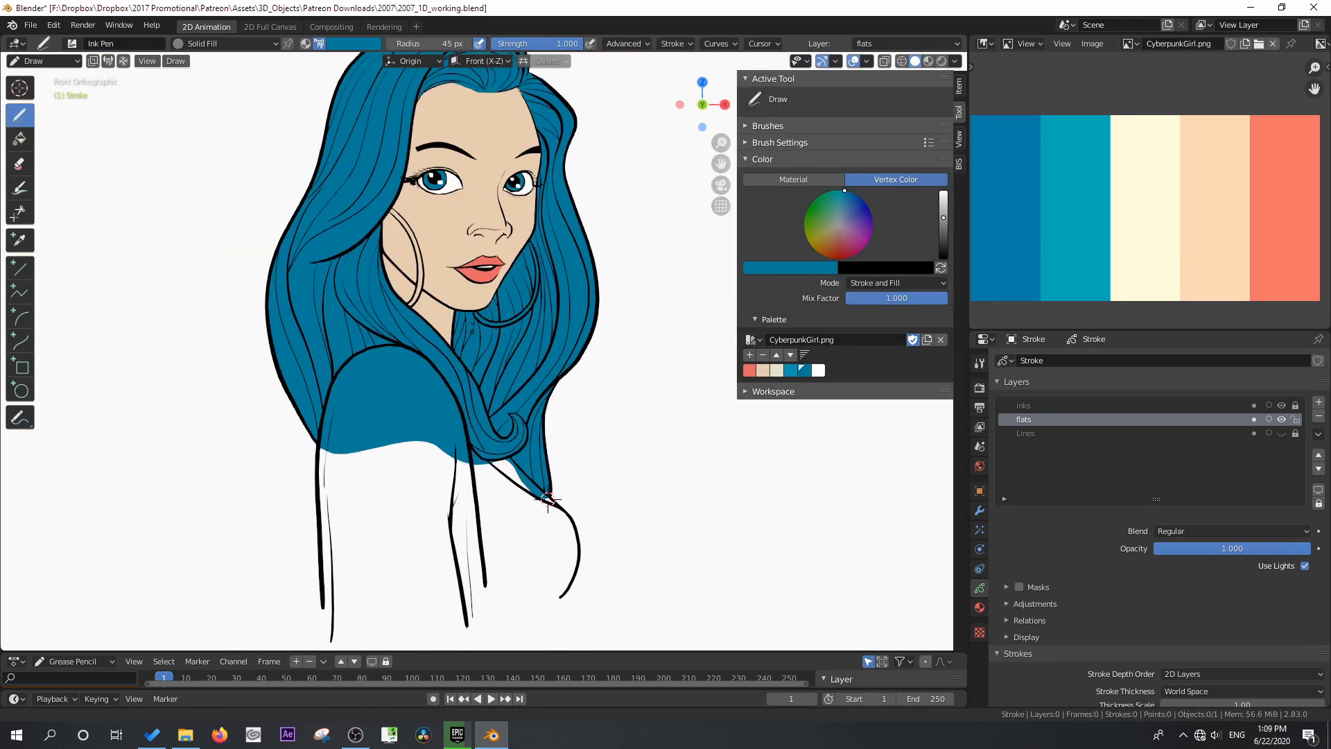
Fill the bare strip of chest below the hair with the skin tone and fit its edge to the ink line
scroll(481, 381, "up", 2)
left_click(765, 372)
mouse_move(532, 498)
left_mouse_down()
mouse_move(571, 537)
mouse_move(494, 493)
mouse_move(521, 490)
left_mouse_up()
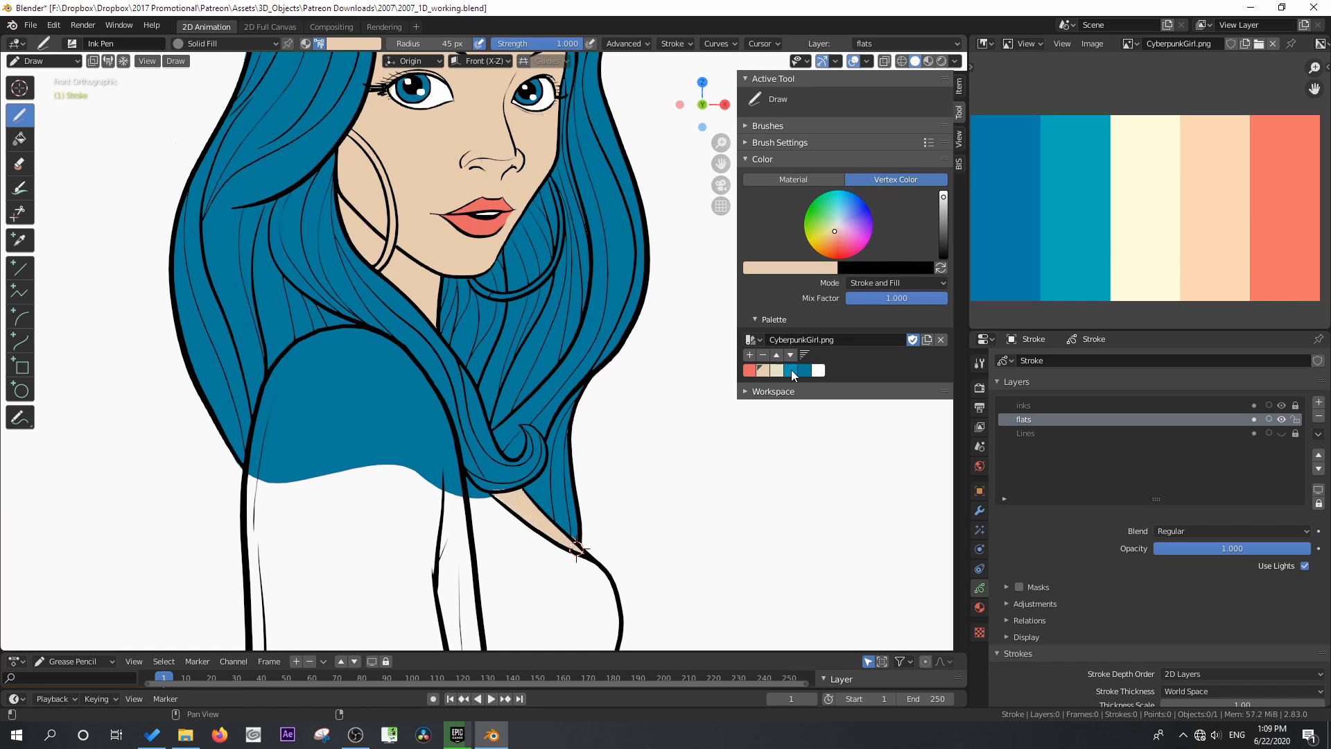
left_click(777, 370)
scroll(564, 422, "down", 3)
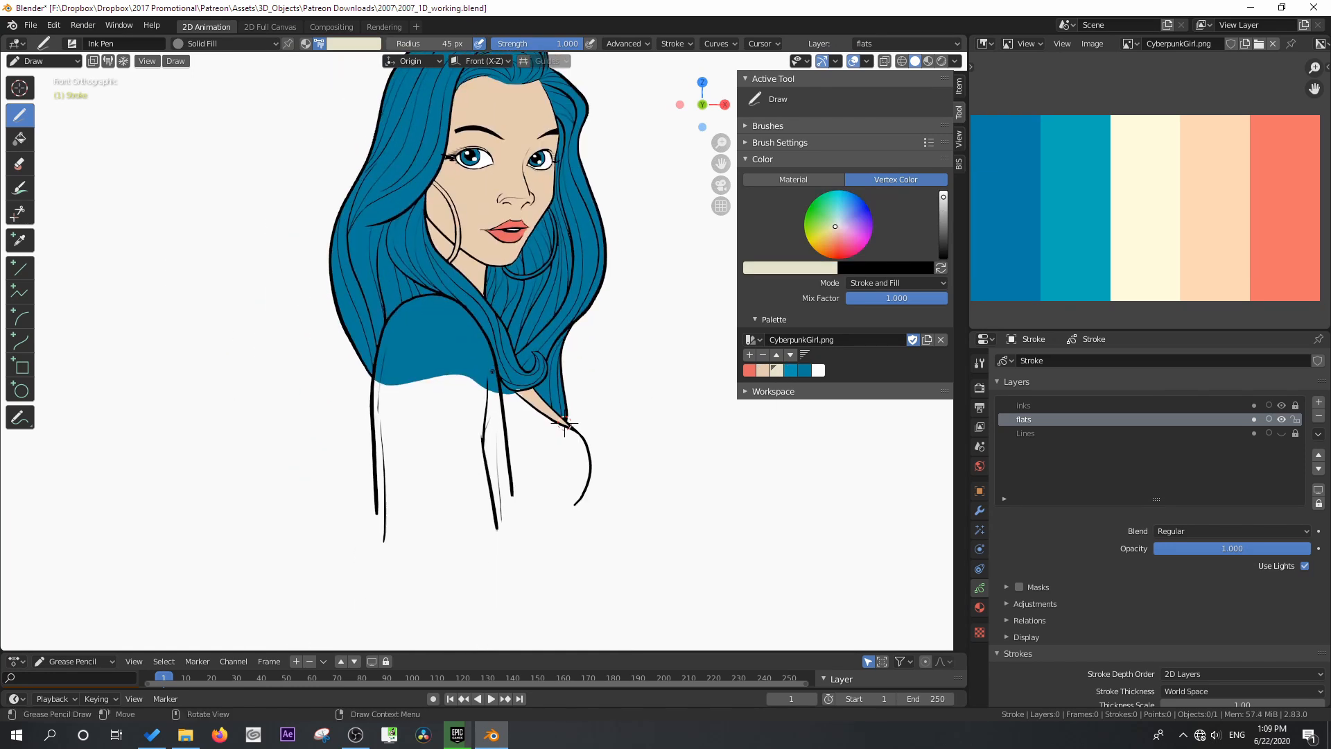
scroll(492, 371, "up", 5)
key("Tab")
left_click_drag(581, 456, 587, 466)
key("Tab")
Fill the shirt, covering the arm, back and chest, with the palette's coral
scroll(552, 470, "down", 1)
scroll(568, 458, "down", 1)
left_click(749, 370)
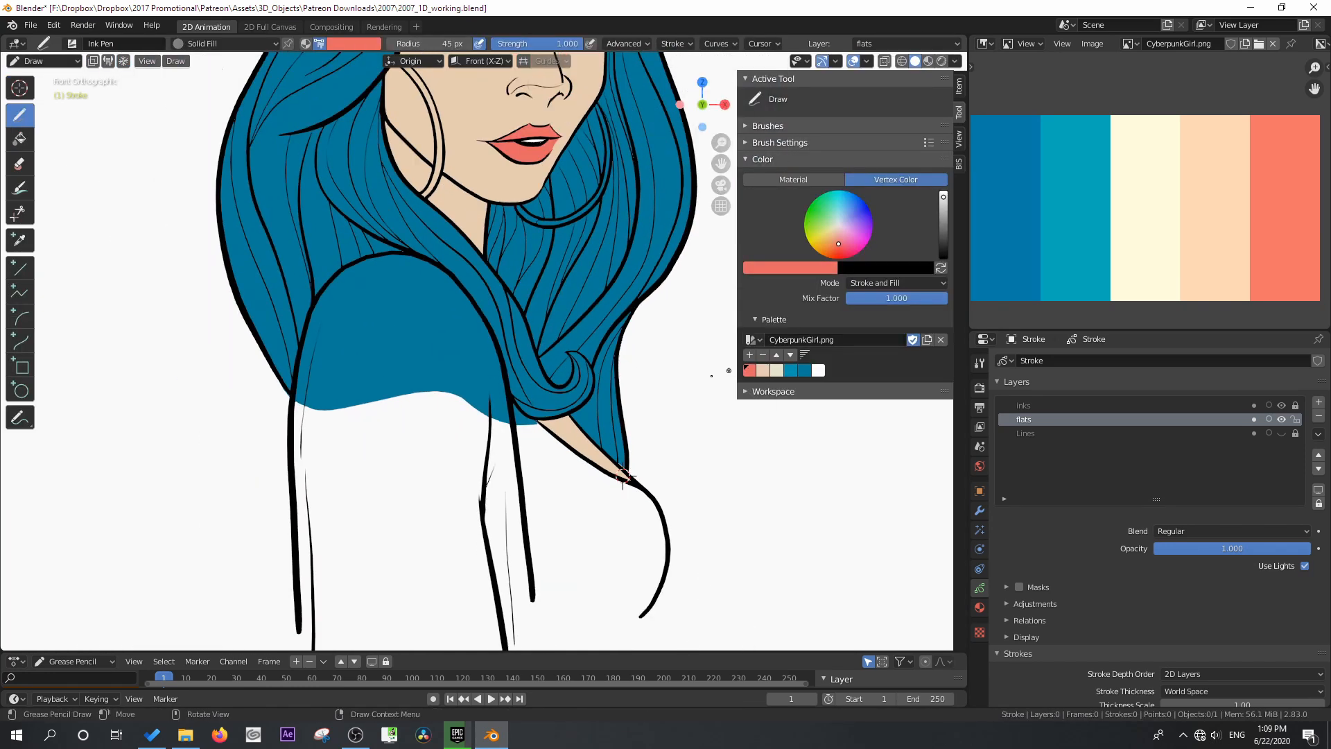
middle_click_drag(623, 477, 633, 397, "shift")
mouse_move(632, 397)
left_mouse_down()
mouse_move(322, 555)
mouse_move(357, 579)
mouse_move(669, 479)
mouse_move(638, 406)
left_mouse_up()
Adjust the shirt fill's edge along the bust and neckline to follow the ink lines
key("Tab")
left_click_drag(662, 505, 668, 505)
left_click_drag(669, 456, 675, 455)
left_click_drag(613, 394, 617, 389)
scroll(618, 378, "up", 4)
left_click_drag(621, 374, 632, 368)
Adjust the shirt fill's edge along the back of the arm and over the shoulder, with a proportional size of about 0.621
scroll(395, 368, "down", 3)
left_click_drag(269, 340, 263, 339)
left_click_drag(274, 605, 271, 605)
left_click_drag(320, 174, 316, 168)
scroll(318, 169, "up", 5)
left_click_drag(404, 143, 411, 139)
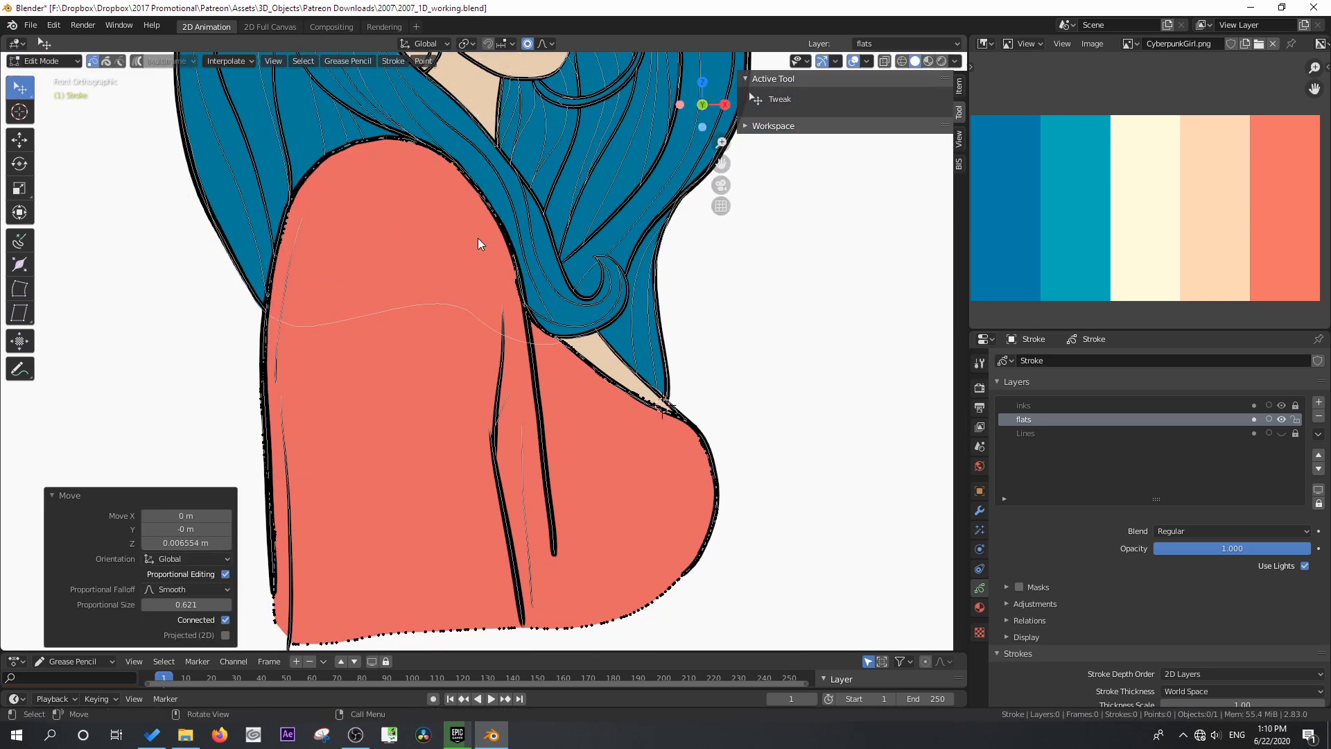
scroll(477, 239, "down", 4)
key("Tab")
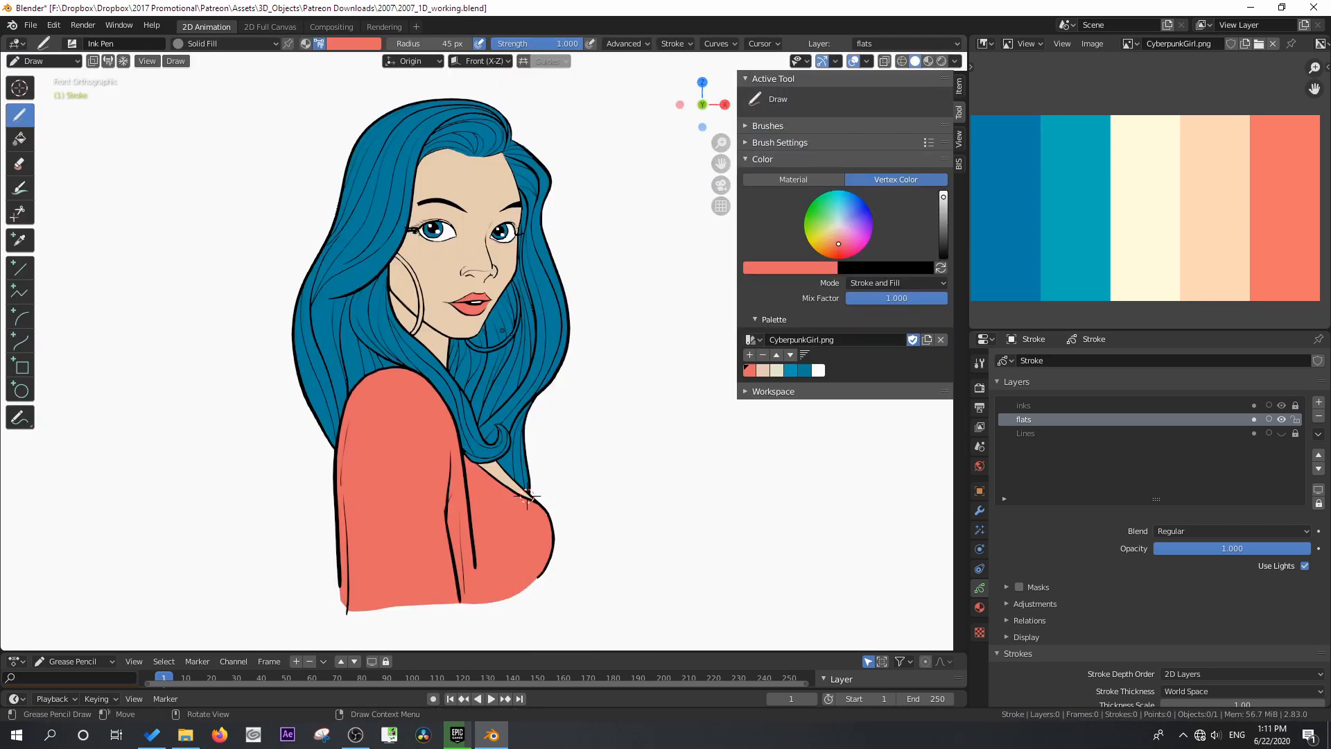
Set the world background to the palette's cream colour and display it with Material Preview shading
left_click(981, 465)
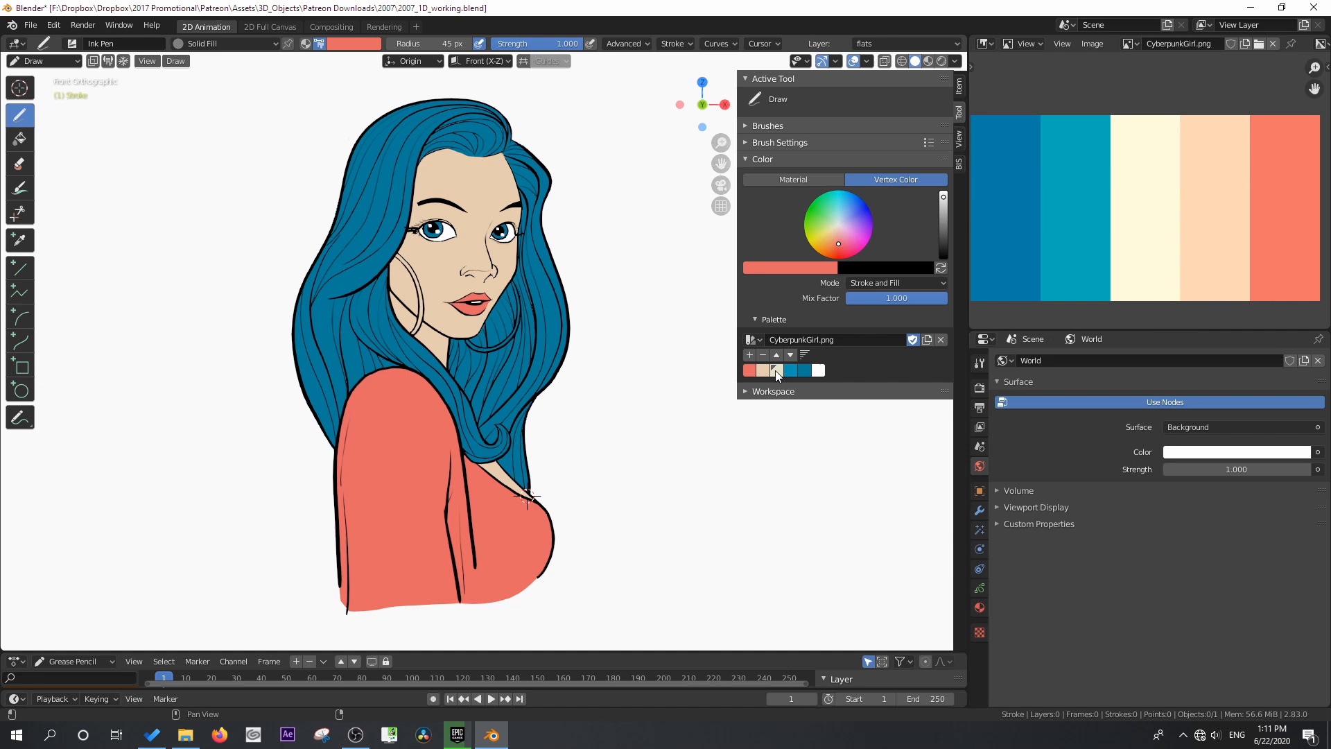
left_click_drag(796, 385, 1203, 454)
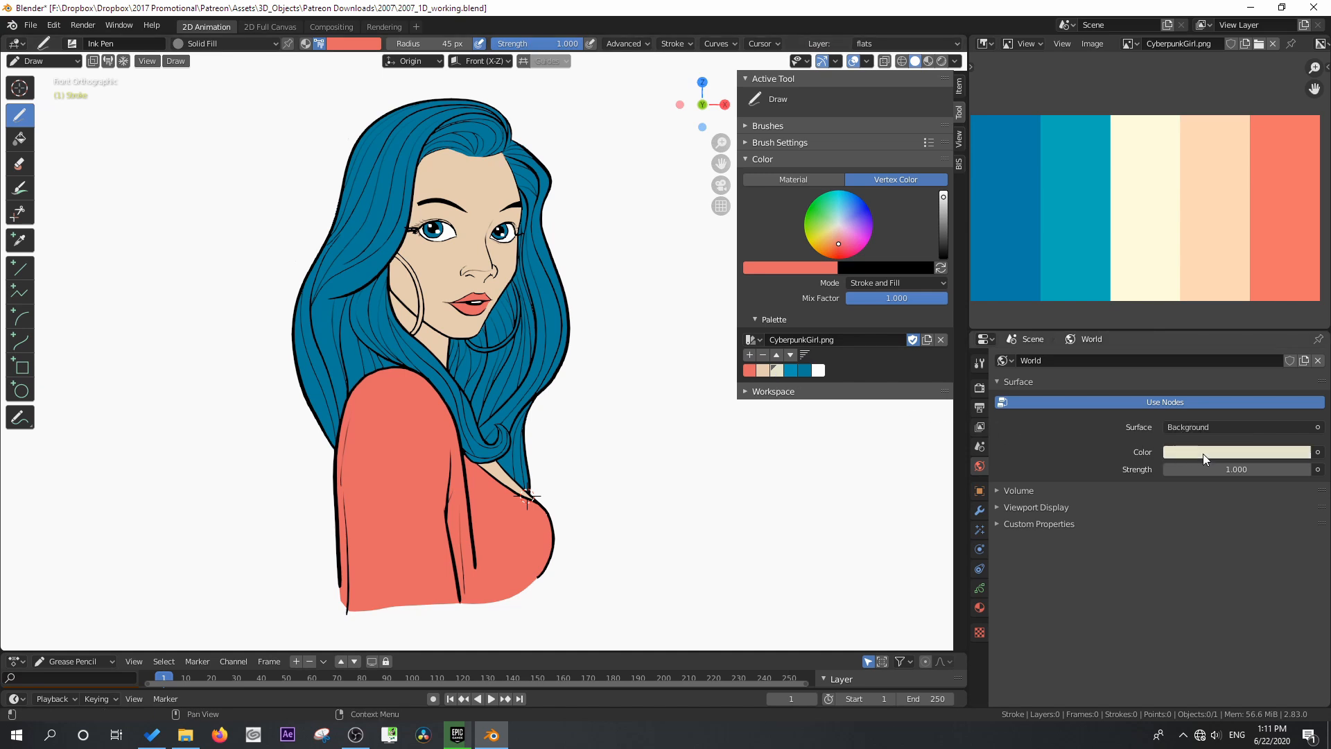
left_click(928, 61)
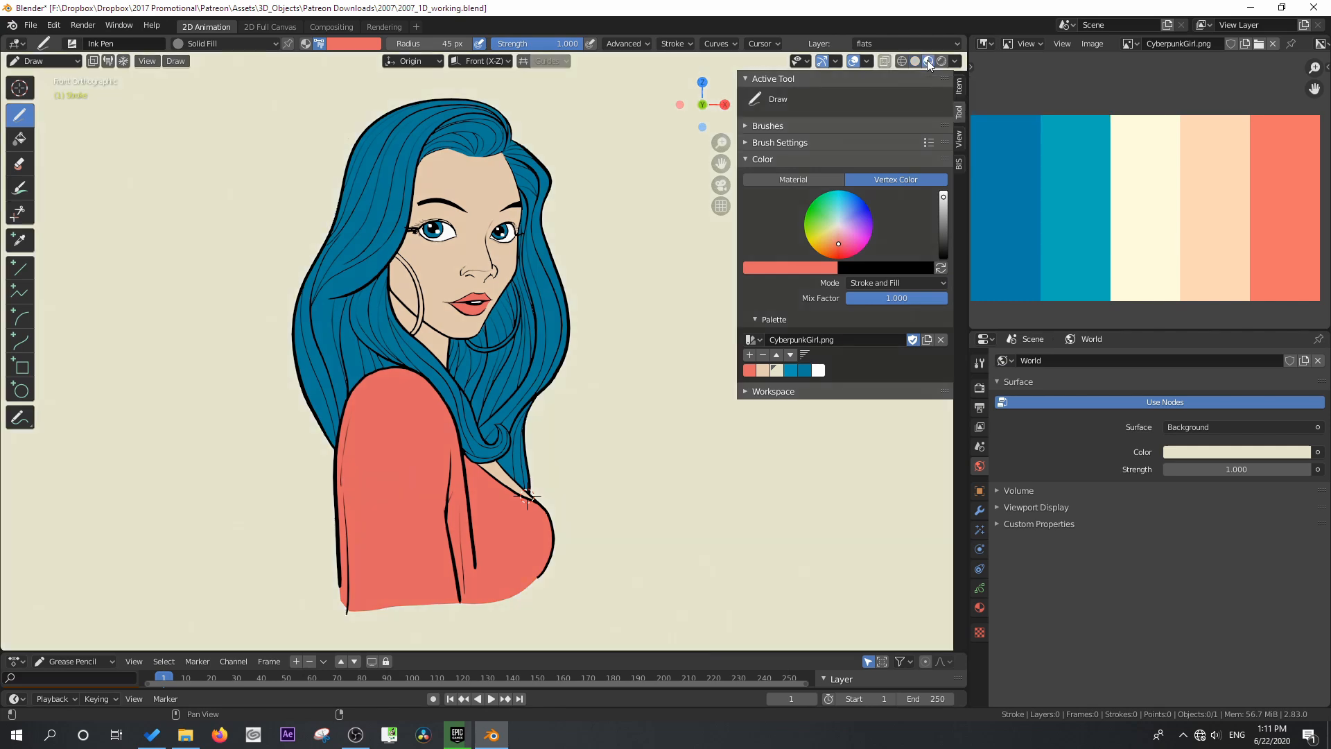
scroll(628, 266, "up", 5)
middle_click_drag(597, 288, 621, 282)
key("KP_1")
scroll(584, 344, "down", 1)
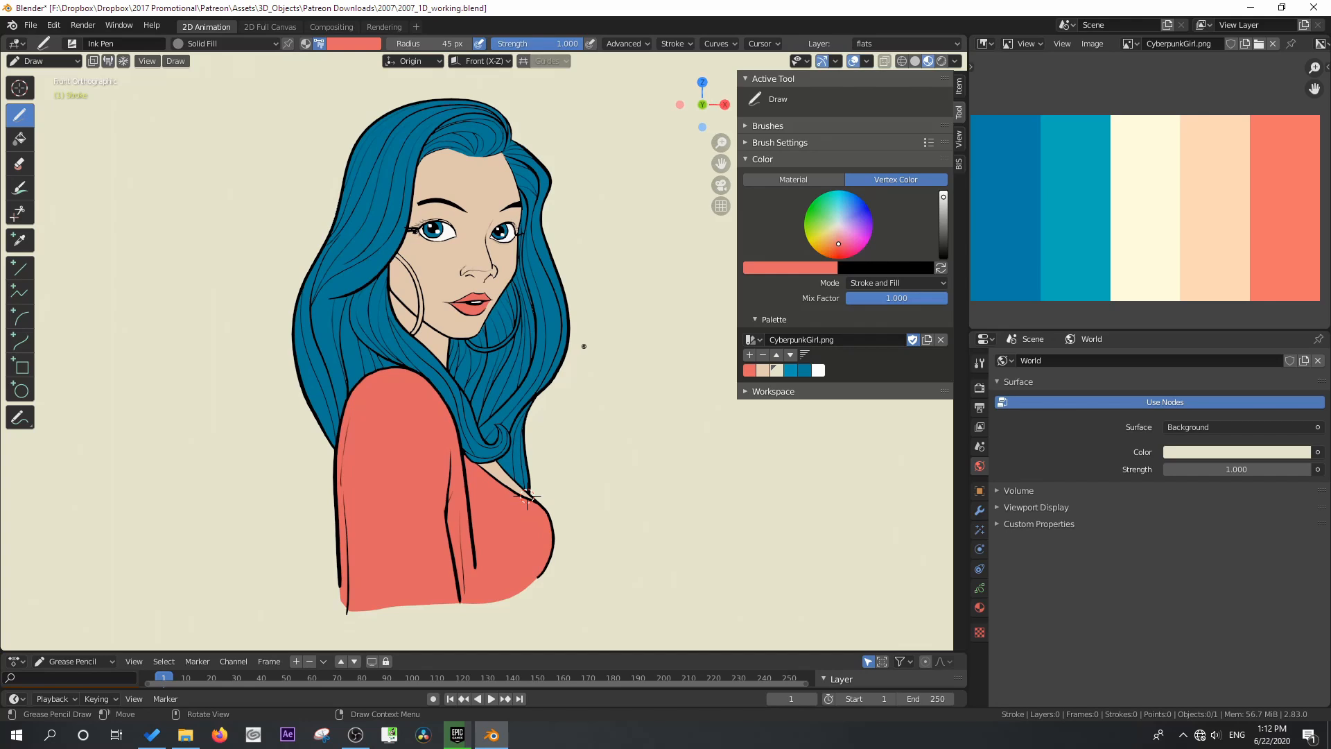
scroll(495, 296, "up", 1)
scroll(536, 525, "up", 1)
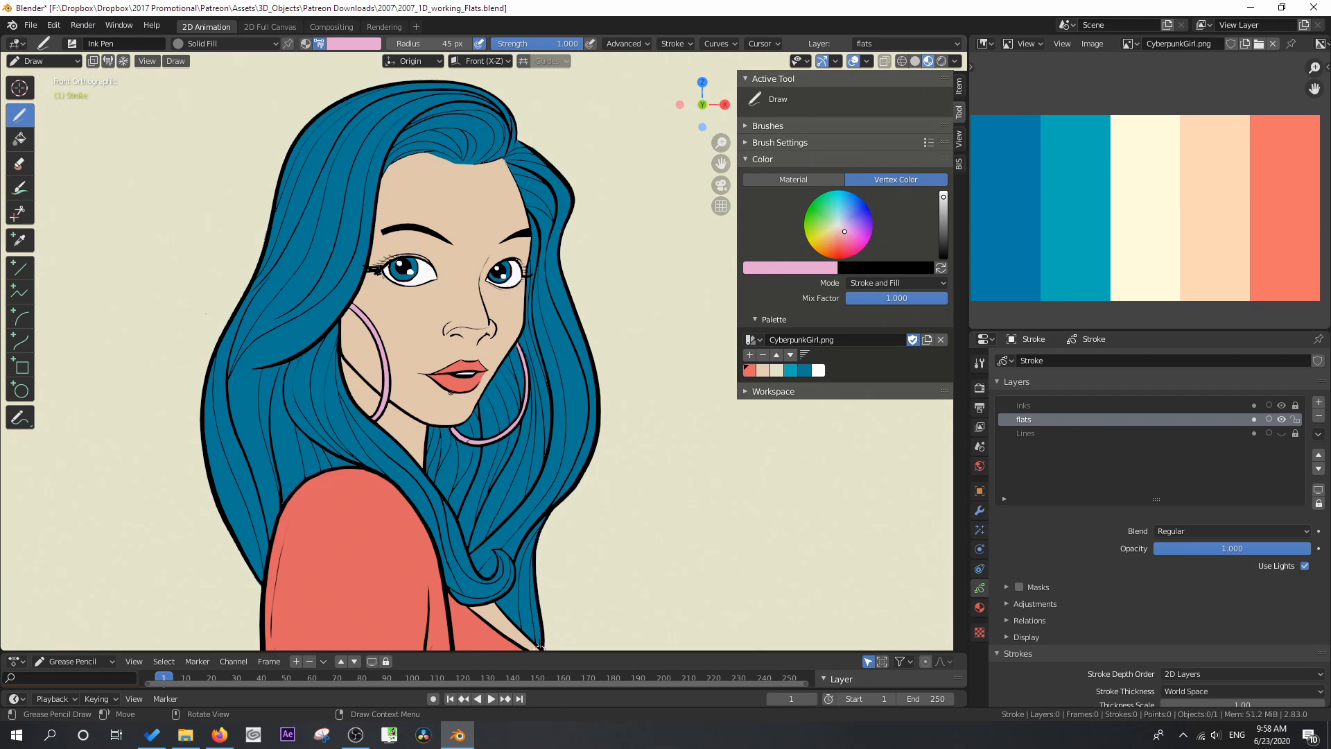
Add the earring pink to the palette directly after the coral, and add black as another swatch
left_click(749, 355)
left_click(777, 355)
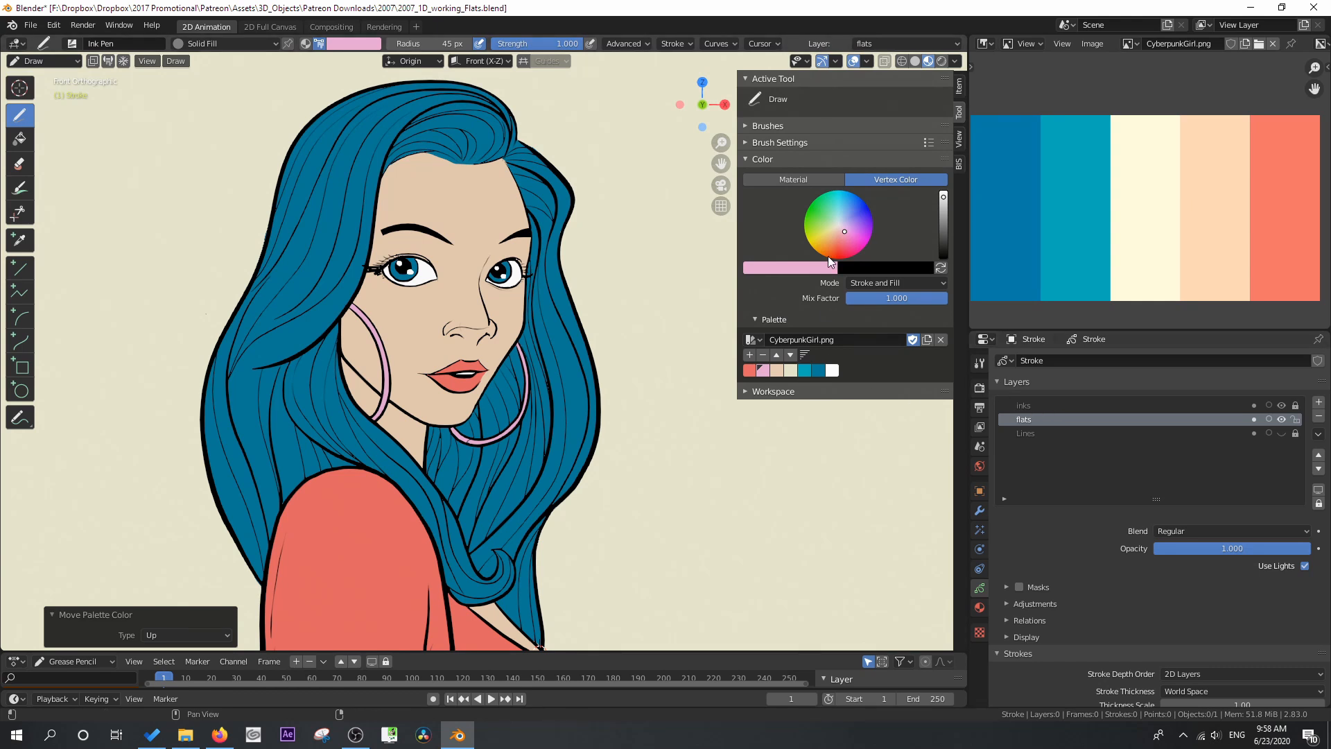
left_click(790, 267)
left_click_drag(823, 247, 747, 234)
left_click_drag(783, 219, 746, 219)
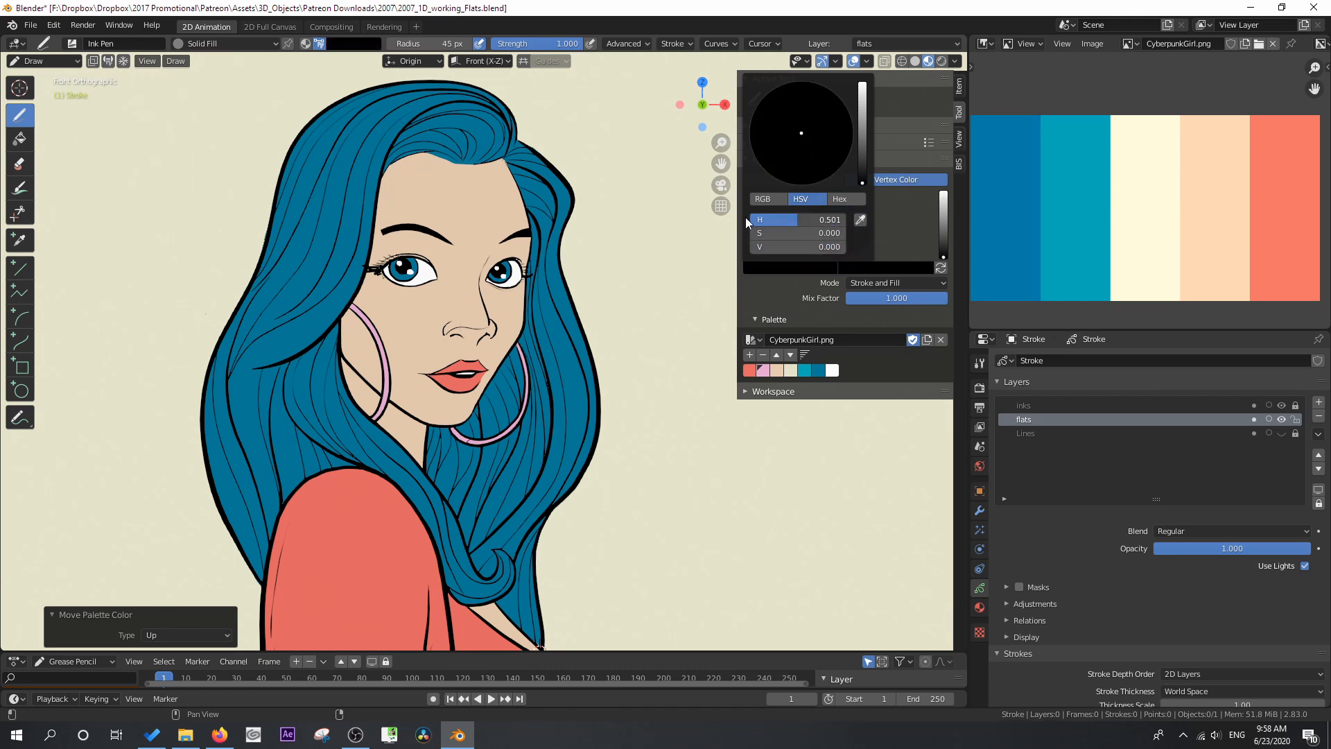
left_click(749, 354)
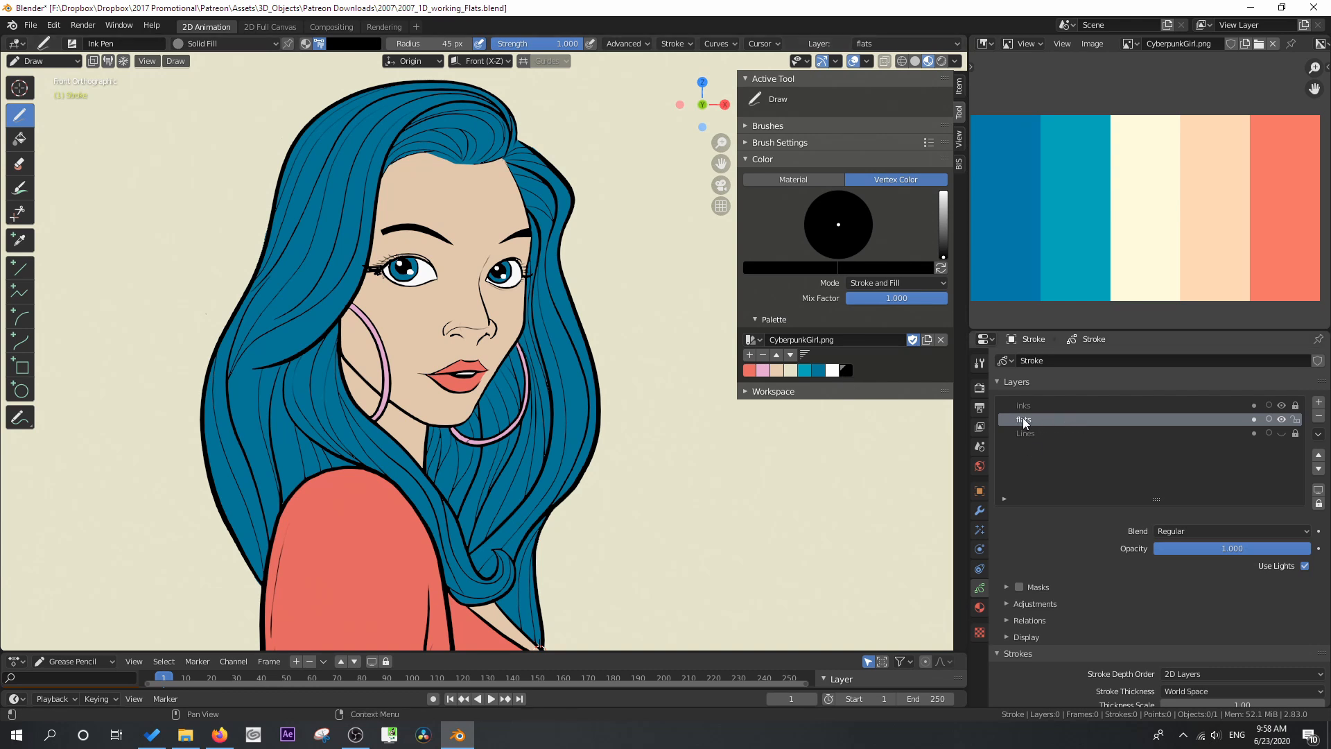
Add a layer named shades above flats, with Multiply blending and an opacity of about 0.43
left_click(1318, 402)
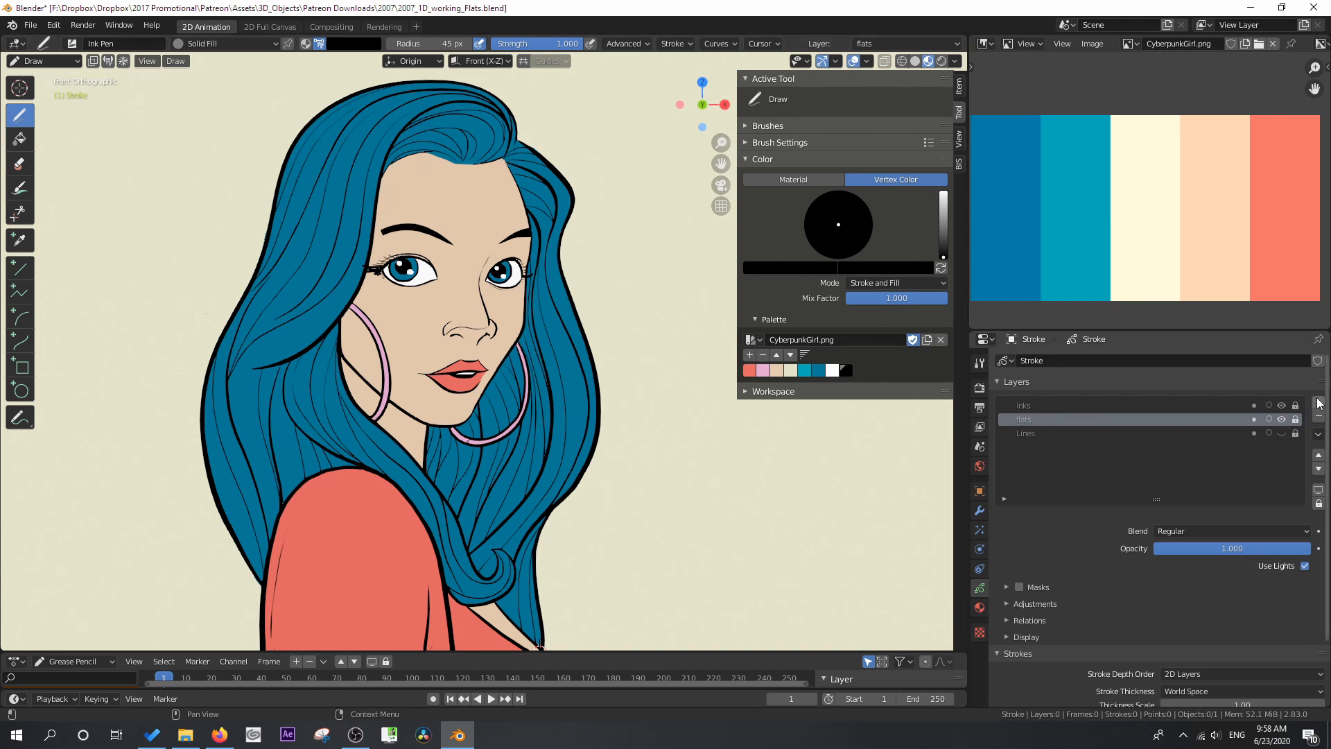
type("shades")
key("Return")
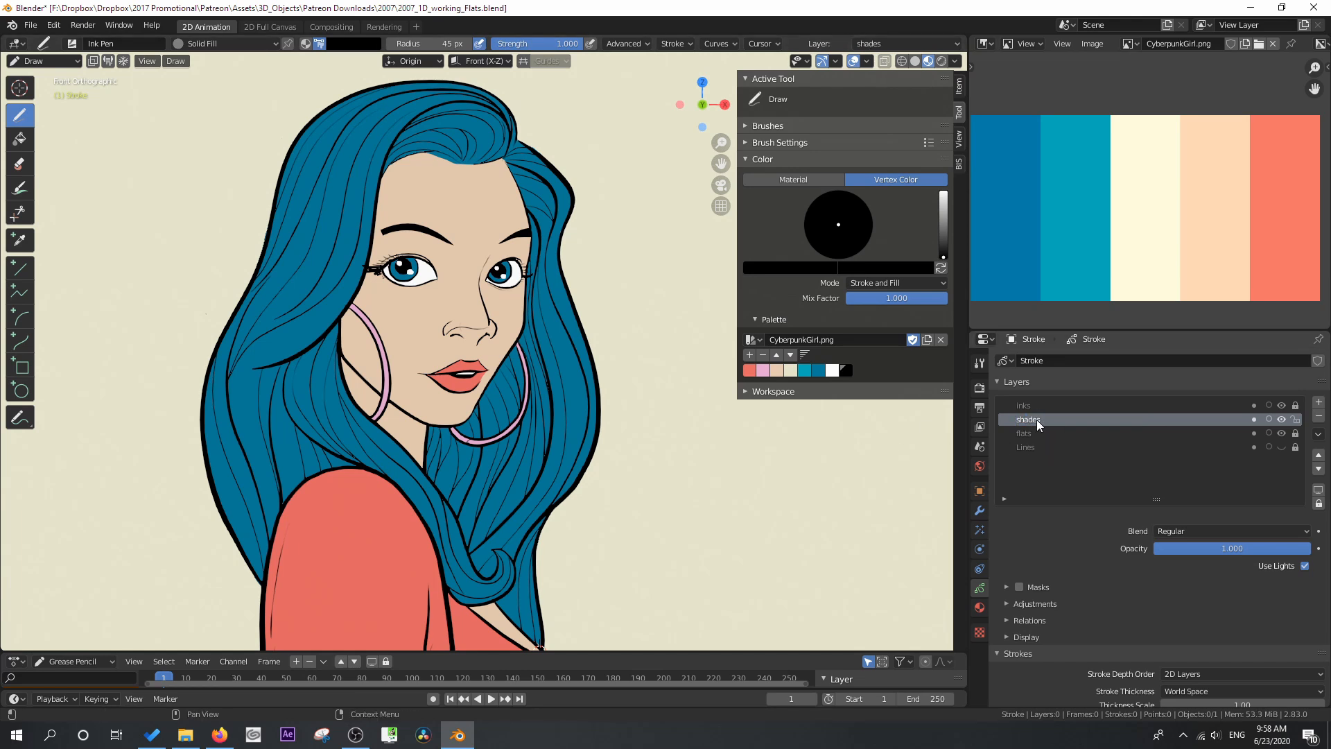
left_click(1187, 529)
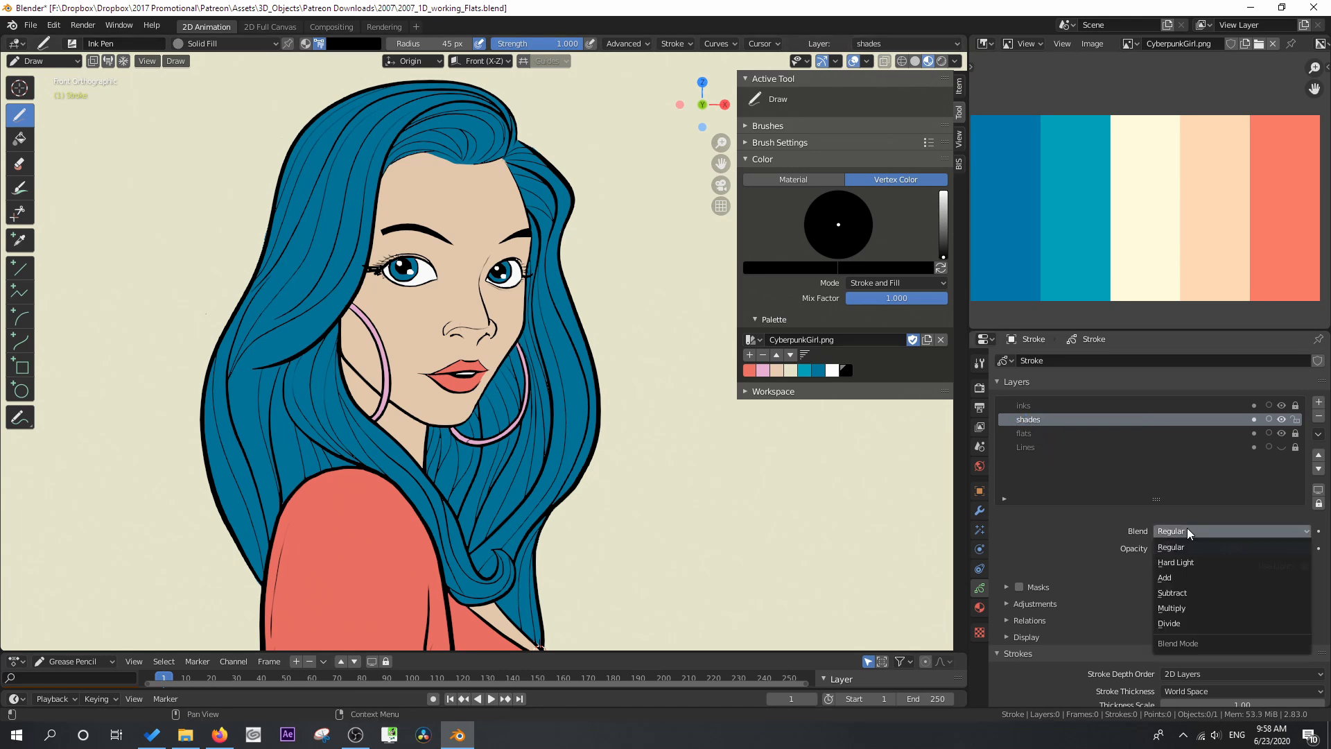
left_click(1177, 607)
left_click_drag(1245, 546, 1153, 545)
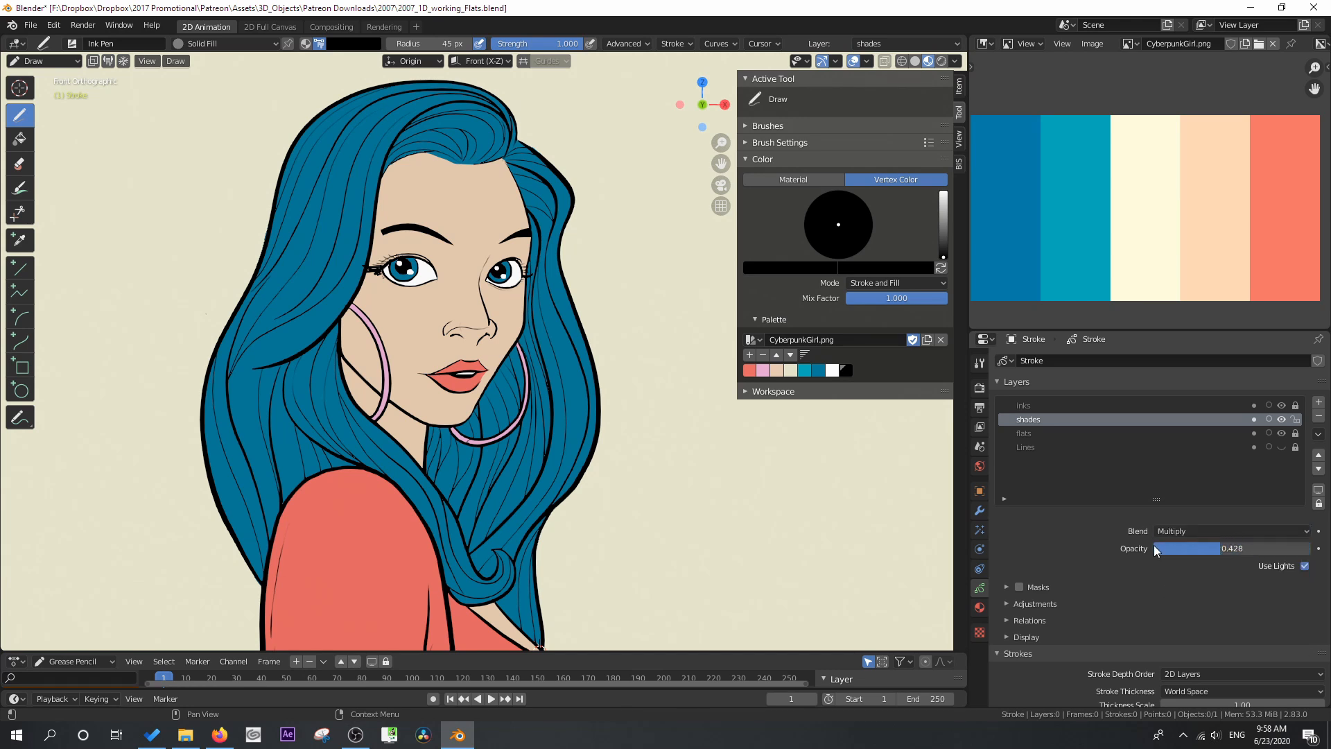
Add a layer named highlights above shades, with Add blending and an opacity of about 0.38
left_click(1318, 402)
double_click(1033, 418)
type("highlights")
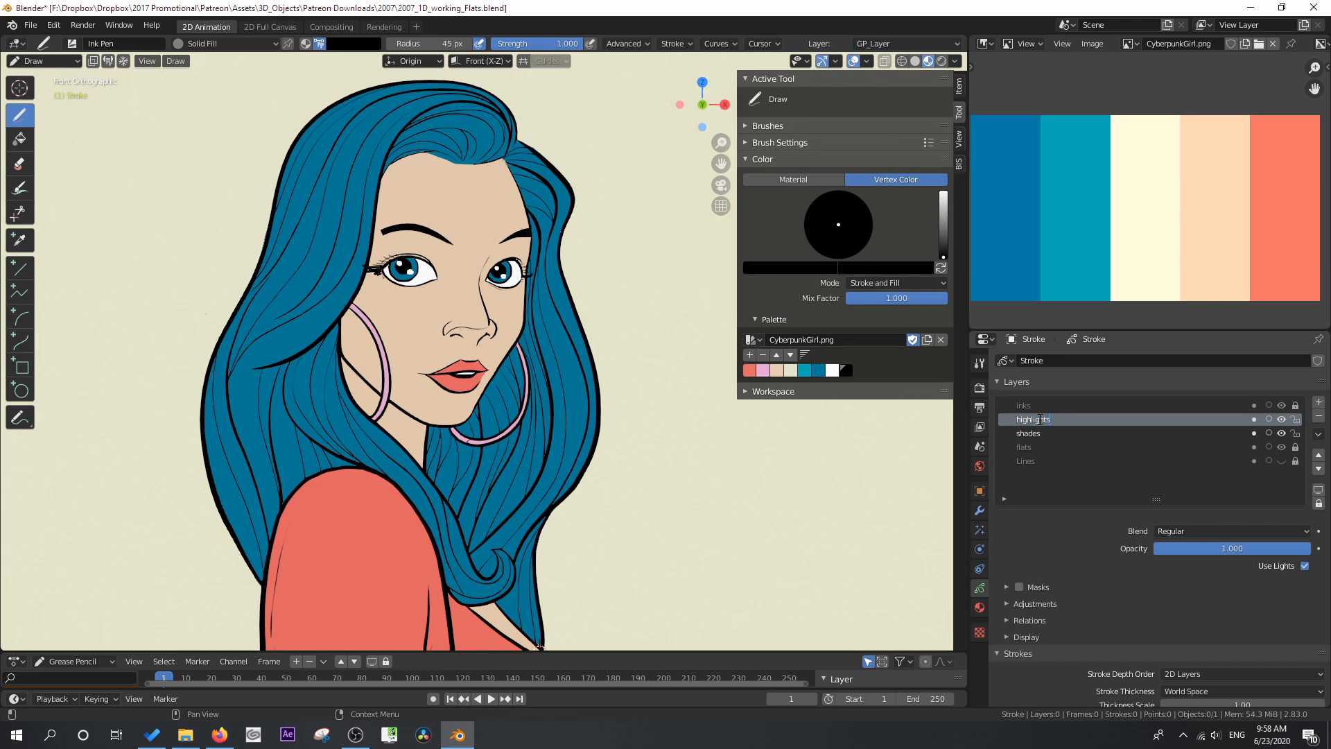
key("Return")
left_click(1191, 530)
left_click(1170, 577)
left_click_drag(1208, 542, 1113, 545)
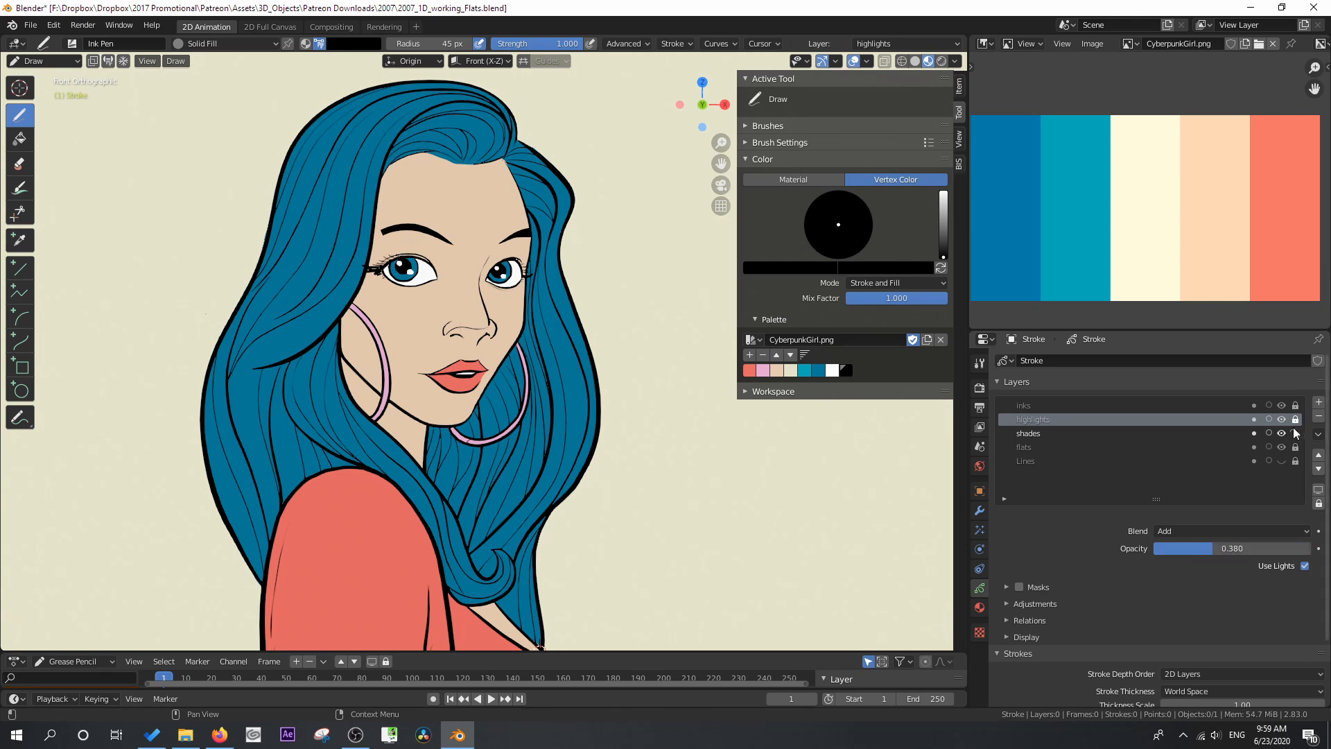
Make the shades layer active and set its opacity to about 0.472
left_click(1045, 434)
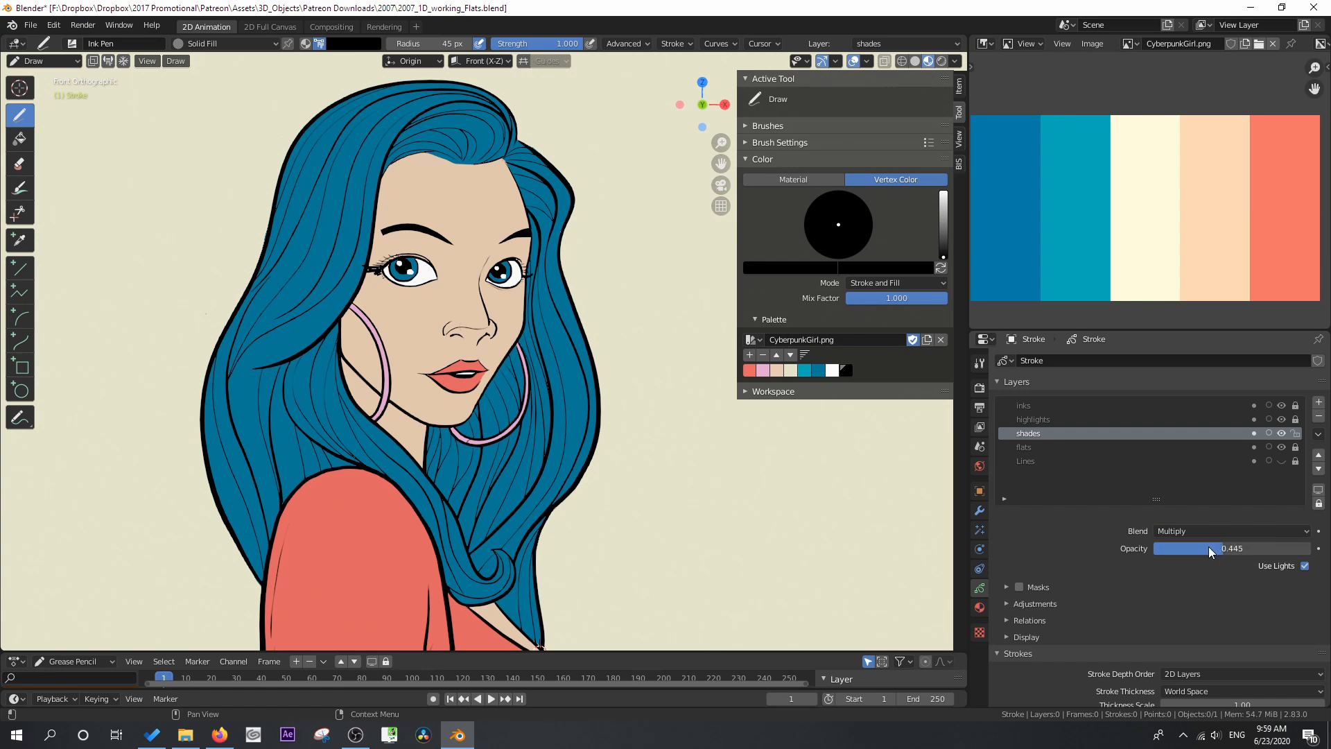
left_click_drag(1211, 549, 1213, 548)
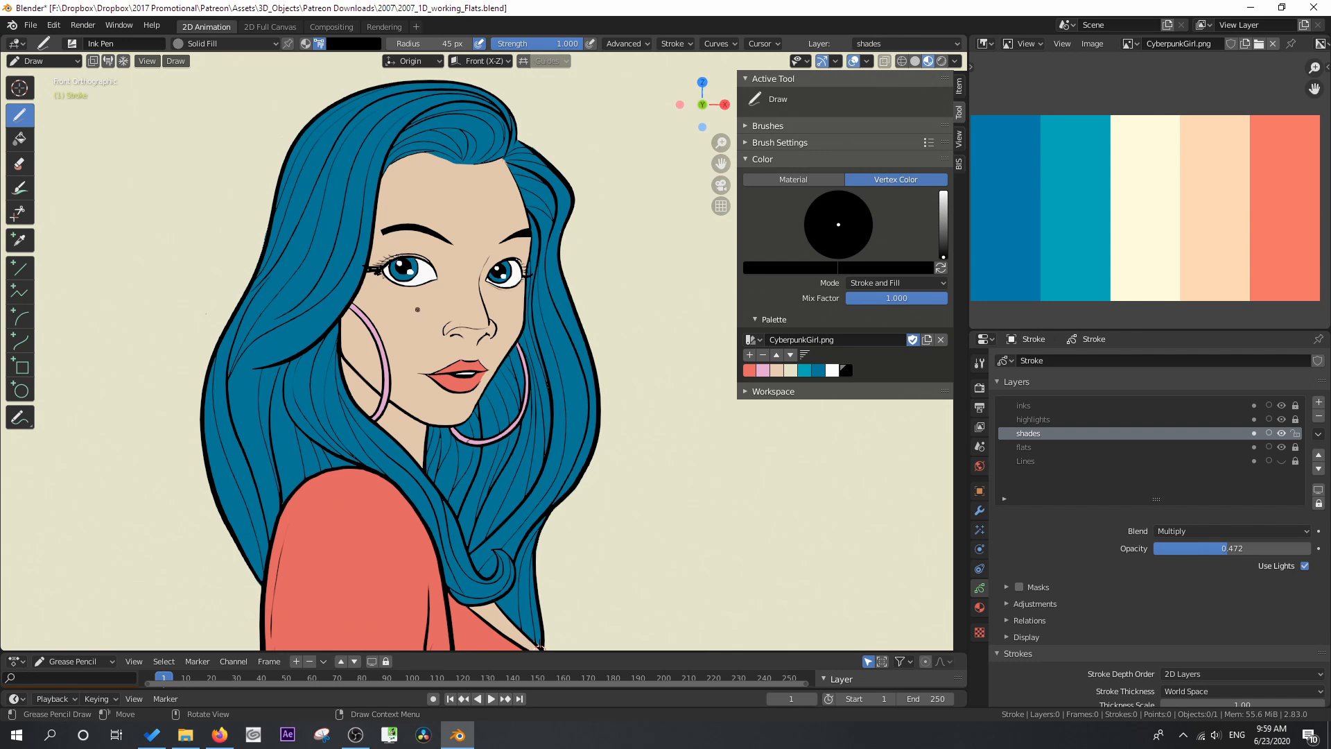
Draw black shade shapes on the hair beneath the long side lock, inside the forehead curl and beside the far temple
scroll(418, 310, "up", 3)
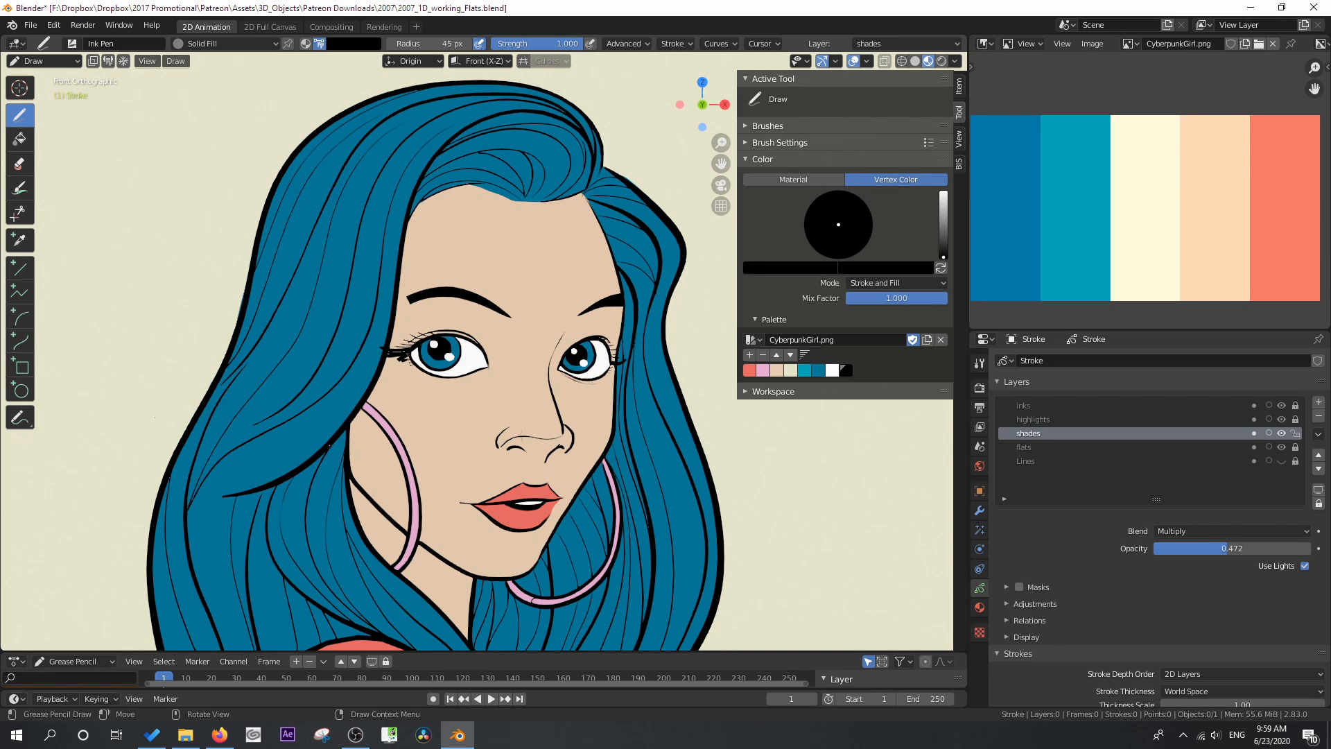
mouse_move(306, 505)
left_mouse_down()
mouse_move(321, 565)
mouse_move(278, 482)
left_mouse_up()
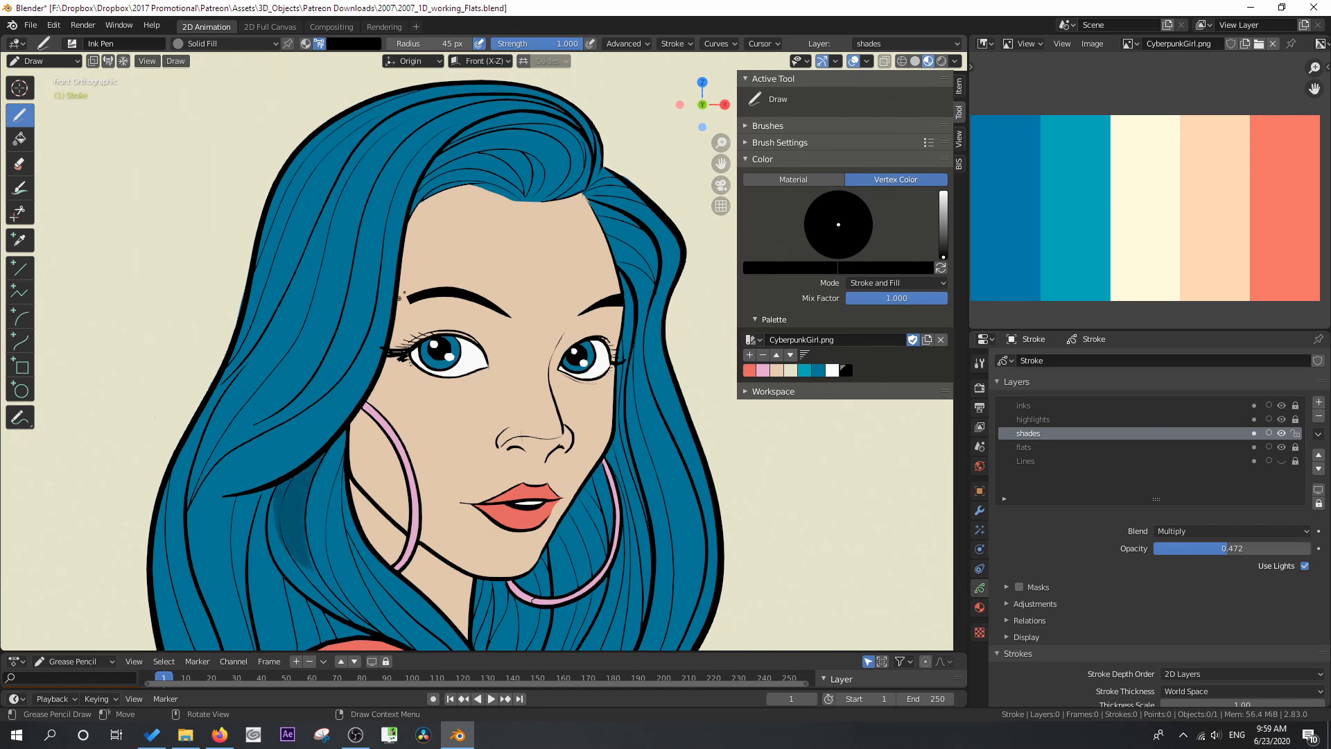
mouse_move(440, 148)
left_mouse_down()
mouse_move(430, 194)
mouse_move(499, 125)
mouse_move(554, 166)
mouse_move(585, 170)
mouse_move(527, 200)
mouse_move(435, 195)
mouse_move(408, 221)
left_mouse_up()
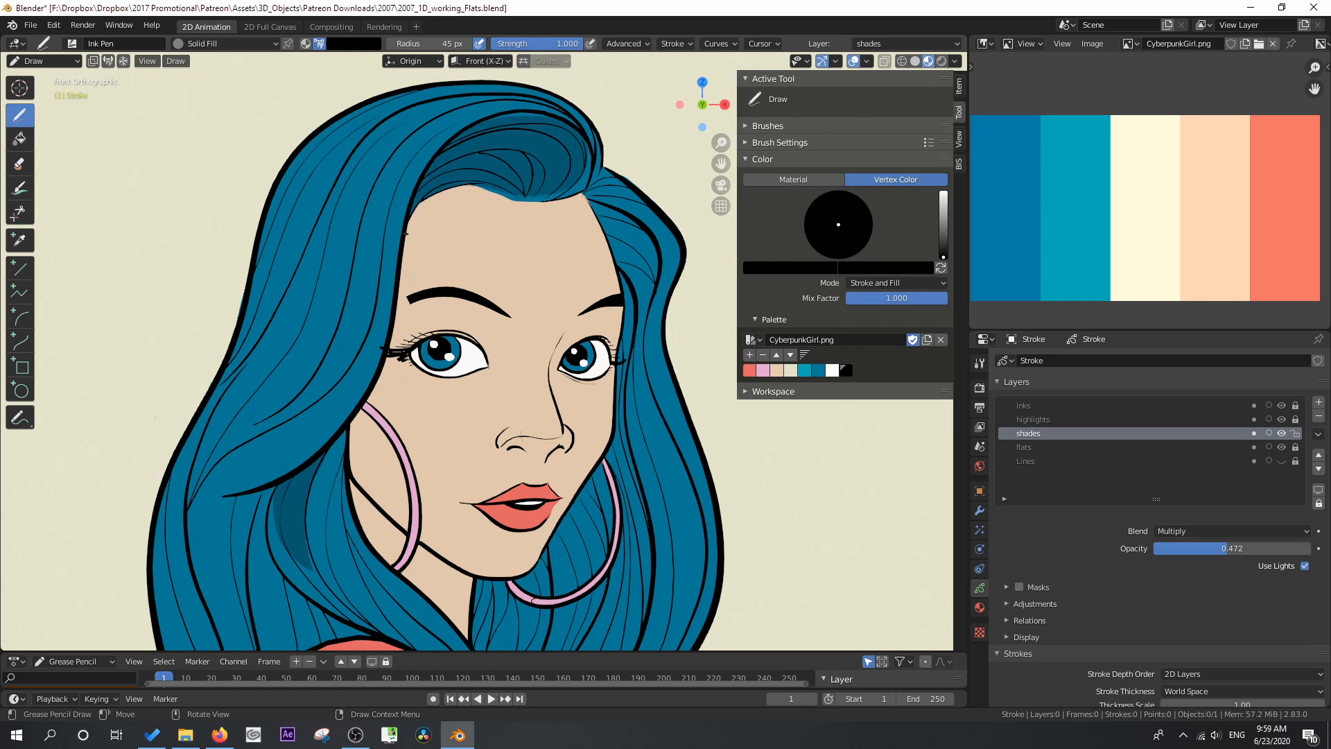
mouse_move(649, 232)
left_mouse_down()
mouse_move(621, 253)
mouse_move(609, 241)
mouse_move(627, 326)
mouse_move(615, 393)
mouse_move(624, 284)
left_mouse_up()
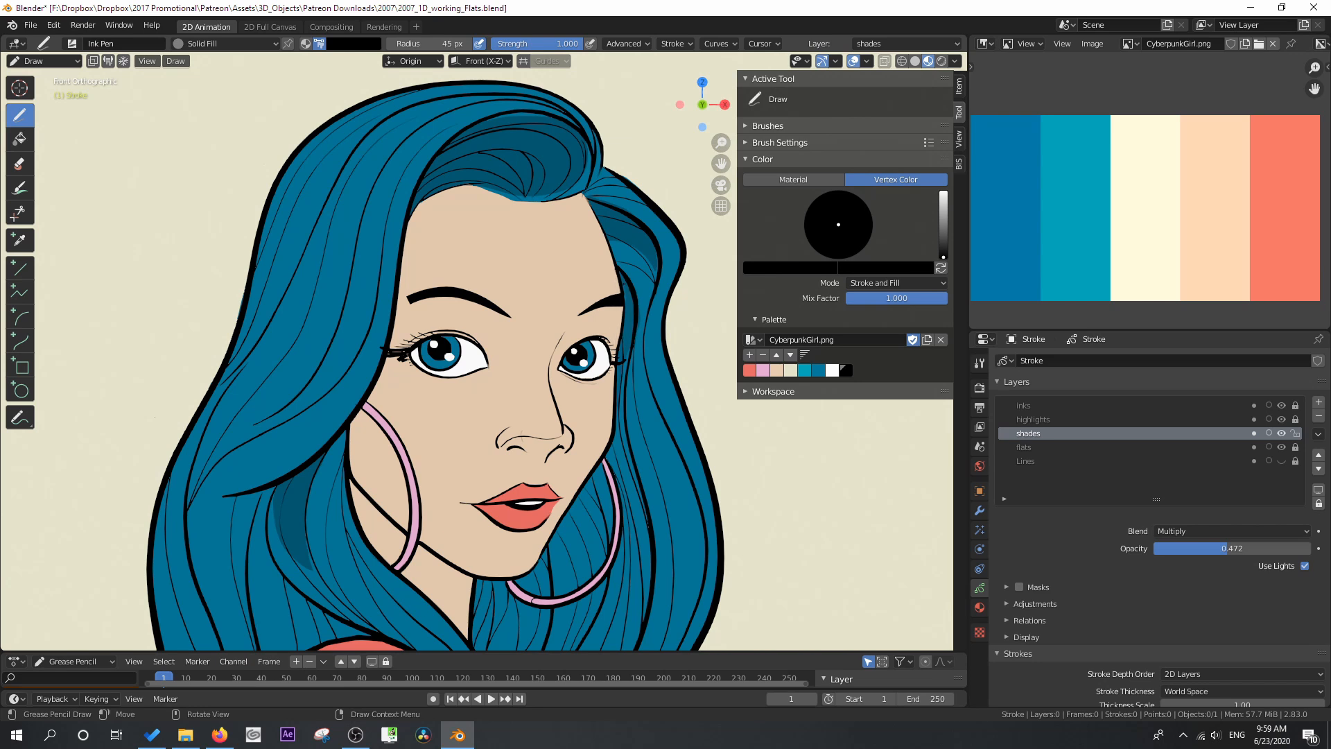
Draw black shade shapes on the hair inside the far hoop earring and on the white of the nearer eye
middle_click_drag(606, 369, 555, 199, "shift")
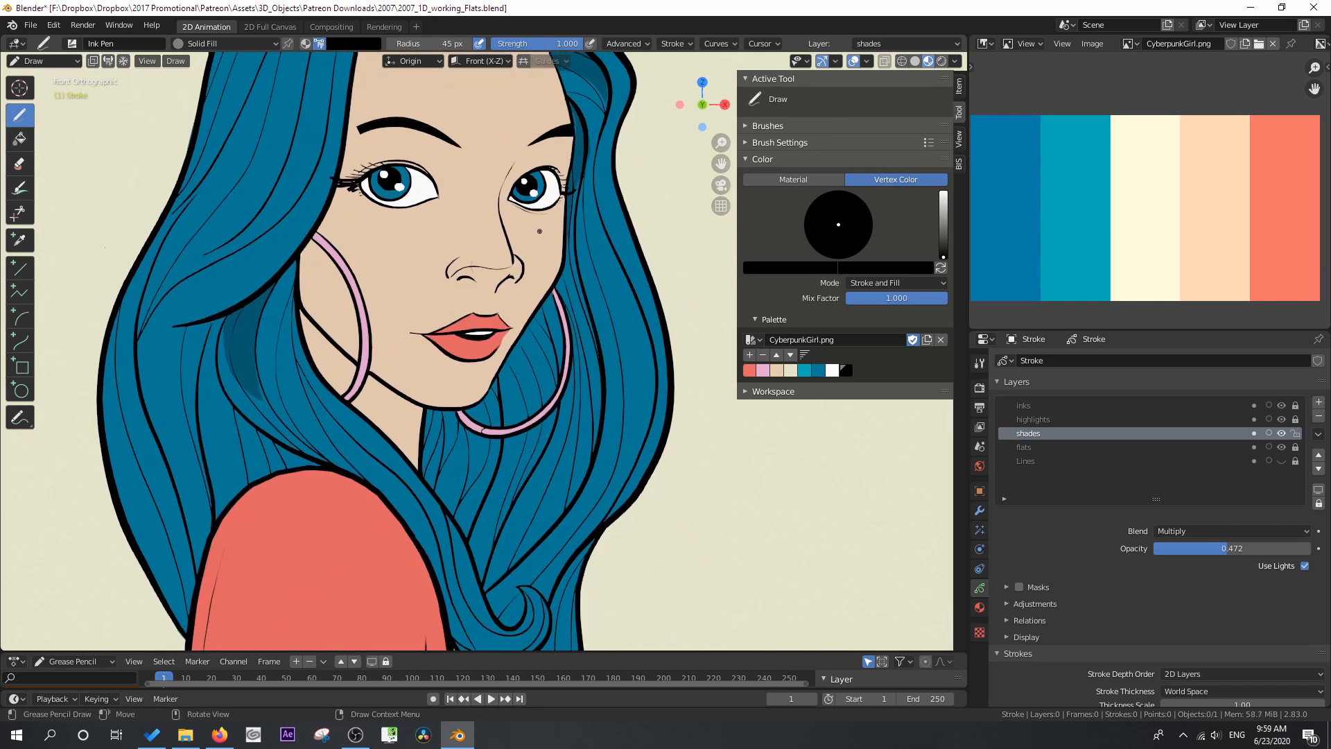
scroll(540, 230, "down", 1)
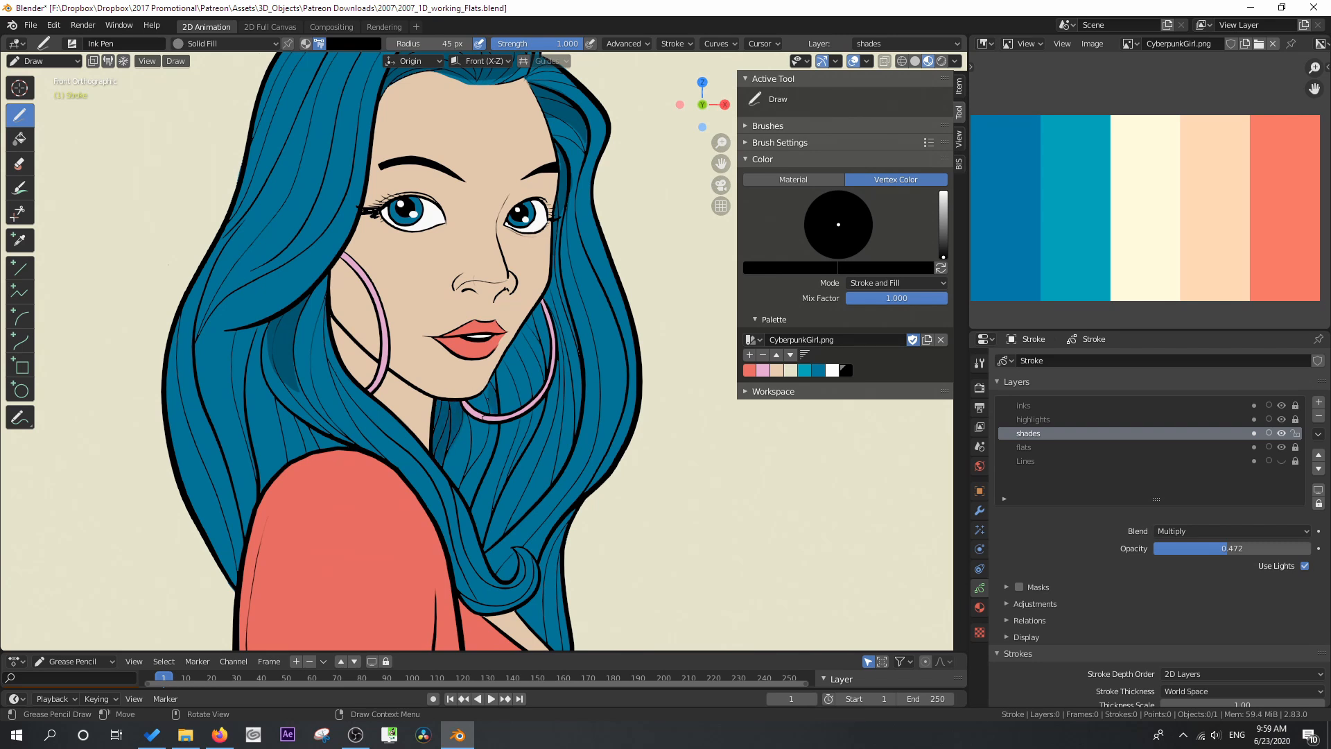
mouse_move(524, 331)
left_mouse_down()
mouse_move(535, 357)
mouse_move(513, 402)
mouse_move(497, 359)
left_mouse_up()
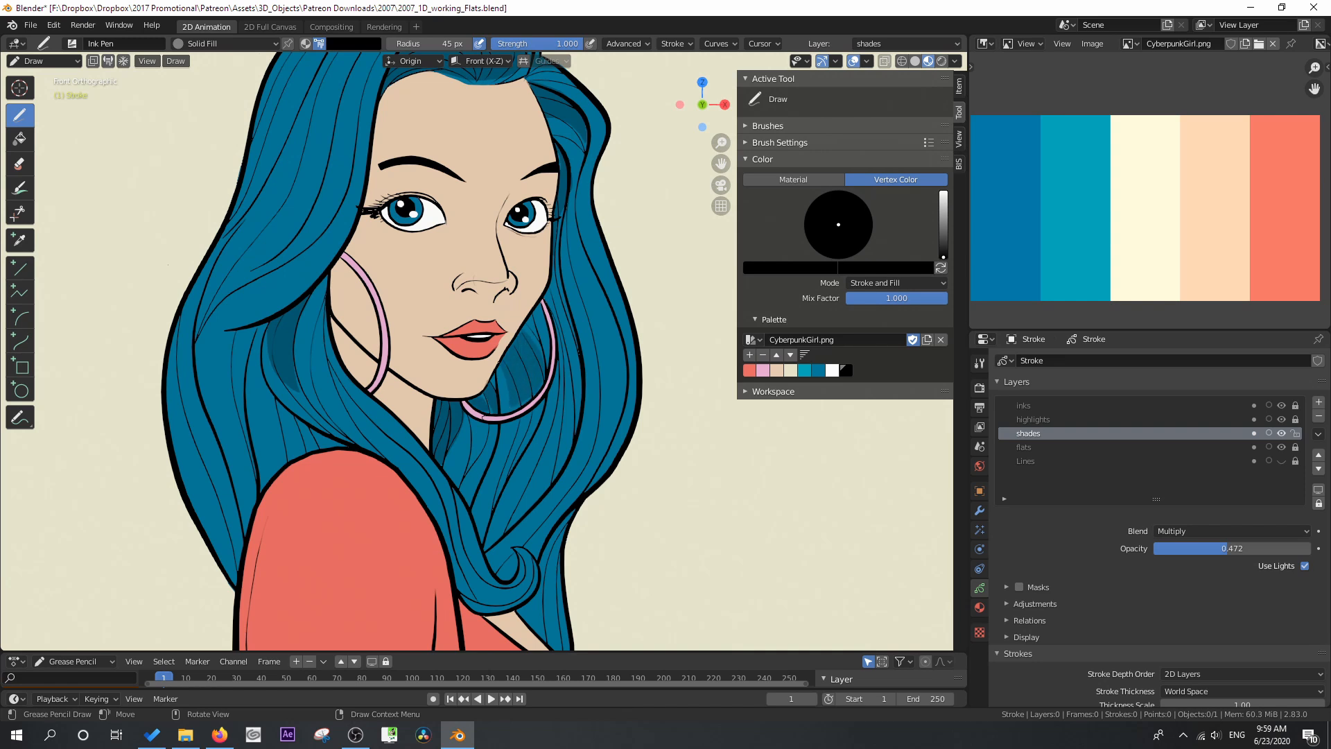
scroll(504, 476, "up", 2)
mouse_move(392, 260)
left_mouse_down()
mouse_move(431, 284)
mouse_move(404, 259)
left_mouse_up()
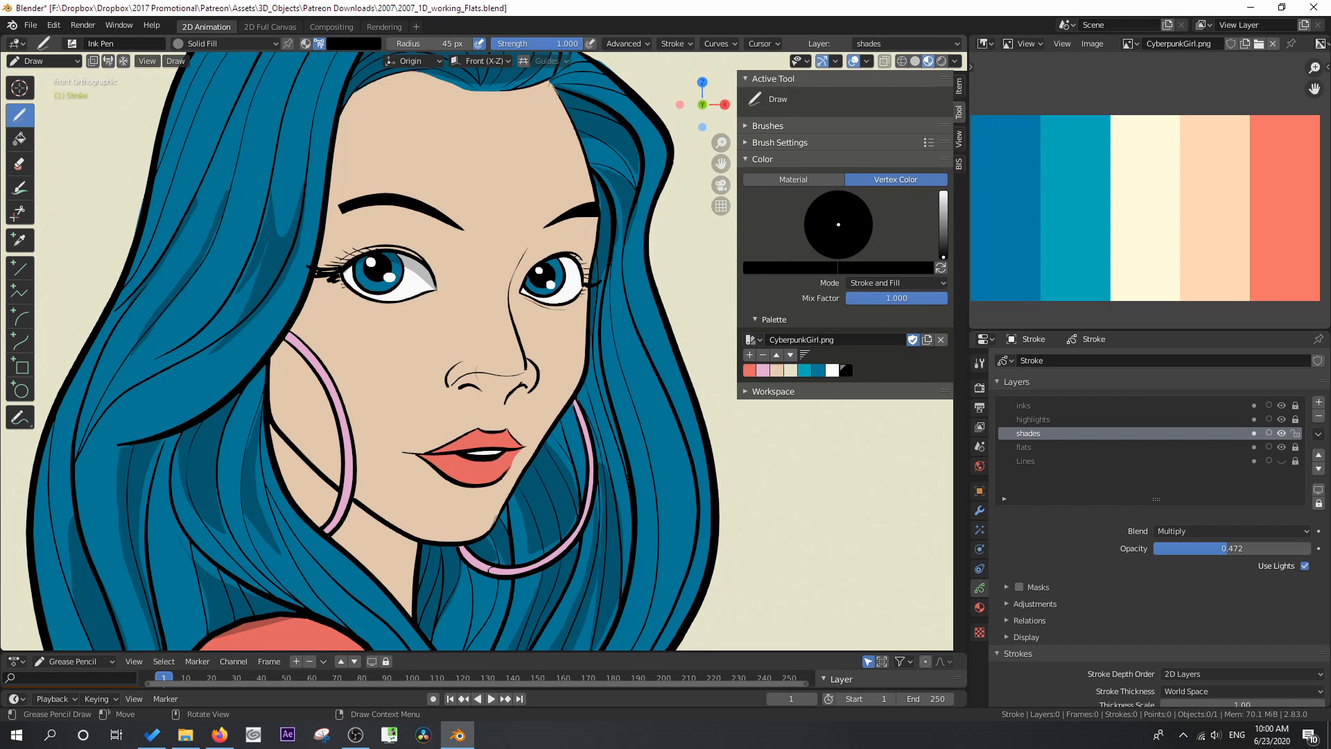
Draw black shade shapes on the white of the far eye, under the nose and beneath the lower lip
mouse_move(562, 257)
left_mouse_down()
mouse_move(582, 285)
mouse_move(564, 259)
left_mouse_up()
mouse_move(455, 378)
left_mouse_down()
mouse_move(537, 383)
mouse_move(459, 402)
mouse_move(505, 408)
mouse_move(458, 396)
left_mouse_up()
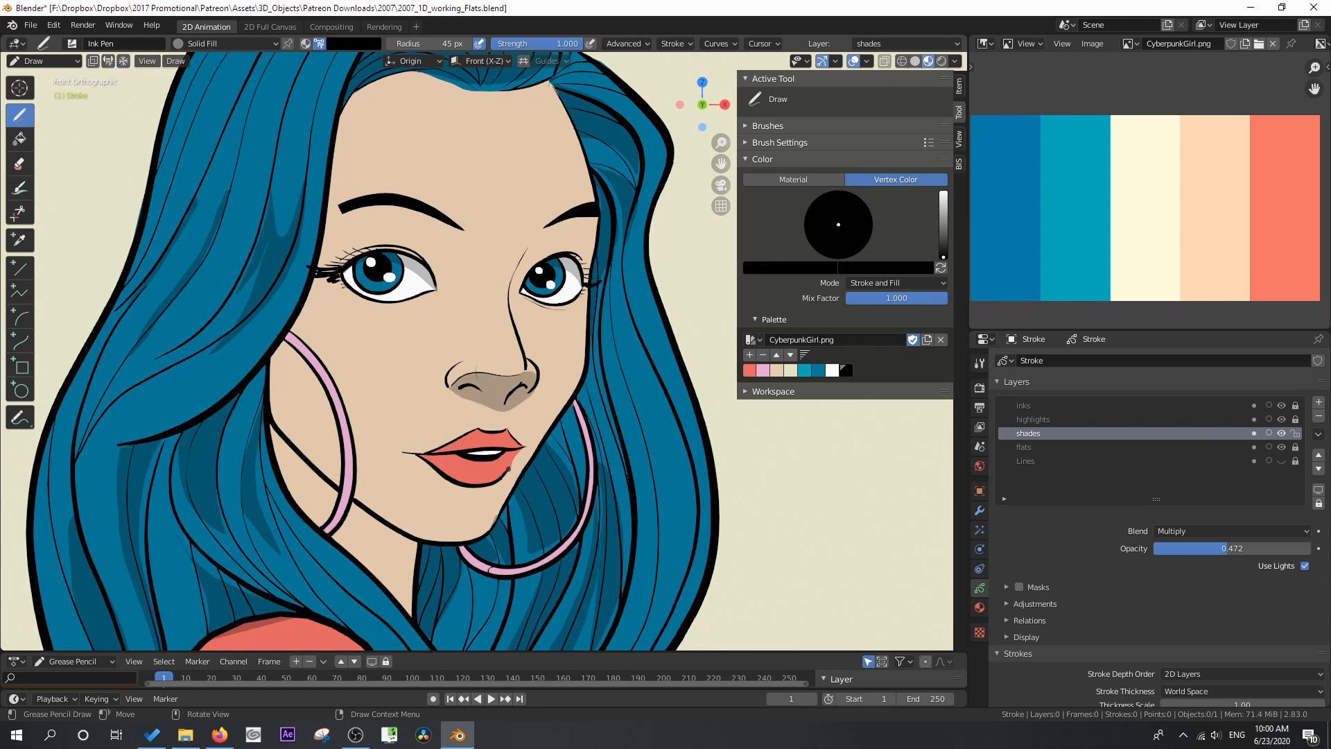
mouse_move(508, 469)
left_mouse_down()
mouse_move(440, 473)
mouse_move(461, 493)
mouse_move(444, 483)
left_mouse_up()
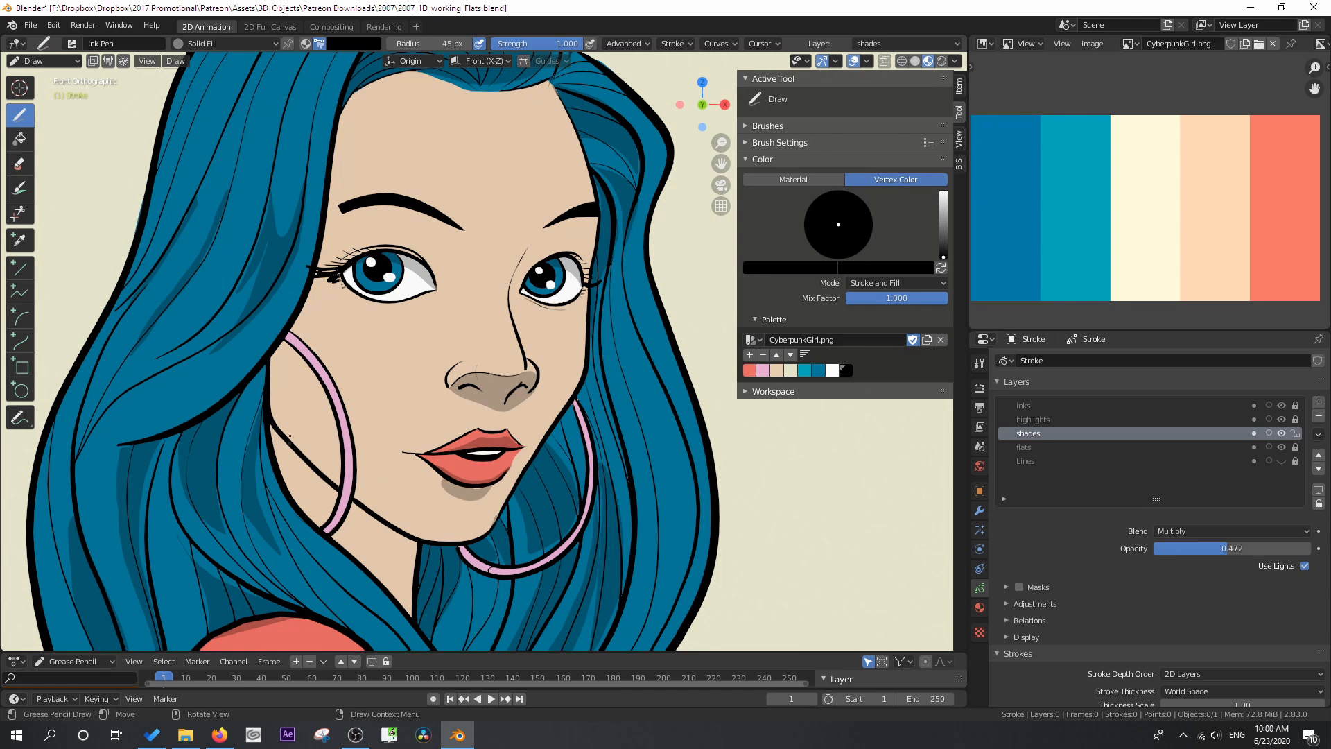
Draw black shade shapes on the neck beside the near hoop earring and below the jaw, and in both eye sockets beside the nose
left_click_drag(333, 497, 272, 427)
mouse_move(400, 535)
left_mouse_down()
mouse_move(375, 597)
mouse_move(333, 517)
left_mouse_up()
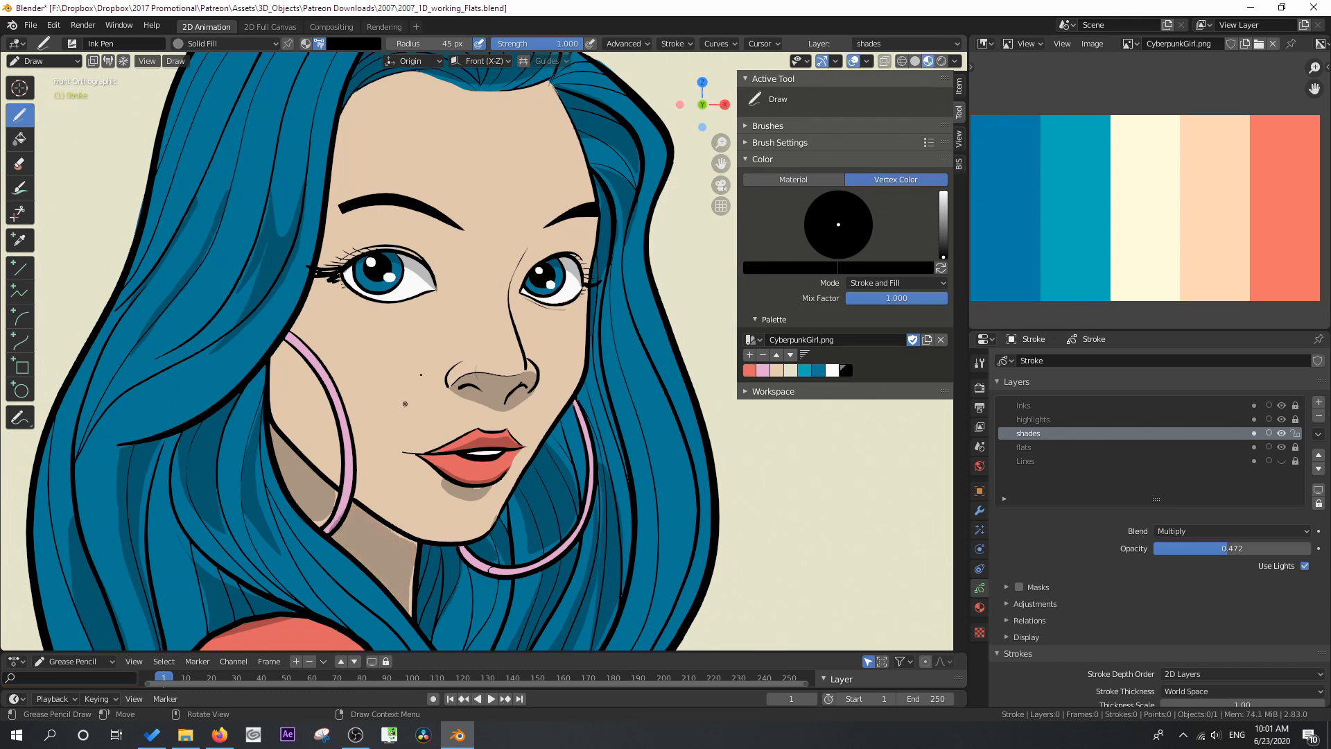
mouse_move(596, 219)
left_mouse_down()
mouse_move(537, 239)
mouse_move(515, 279)
mouse_move(520, 305)
left_mouse_up()
mouse_move(454, 216)
left_mouse_down()
mouse_move(326, 229)
mouse_move(430, 246)
mouse_move(458, 267)
mouse_move(450, 286)
mouse_move(448, 255)
left_mouse_up()
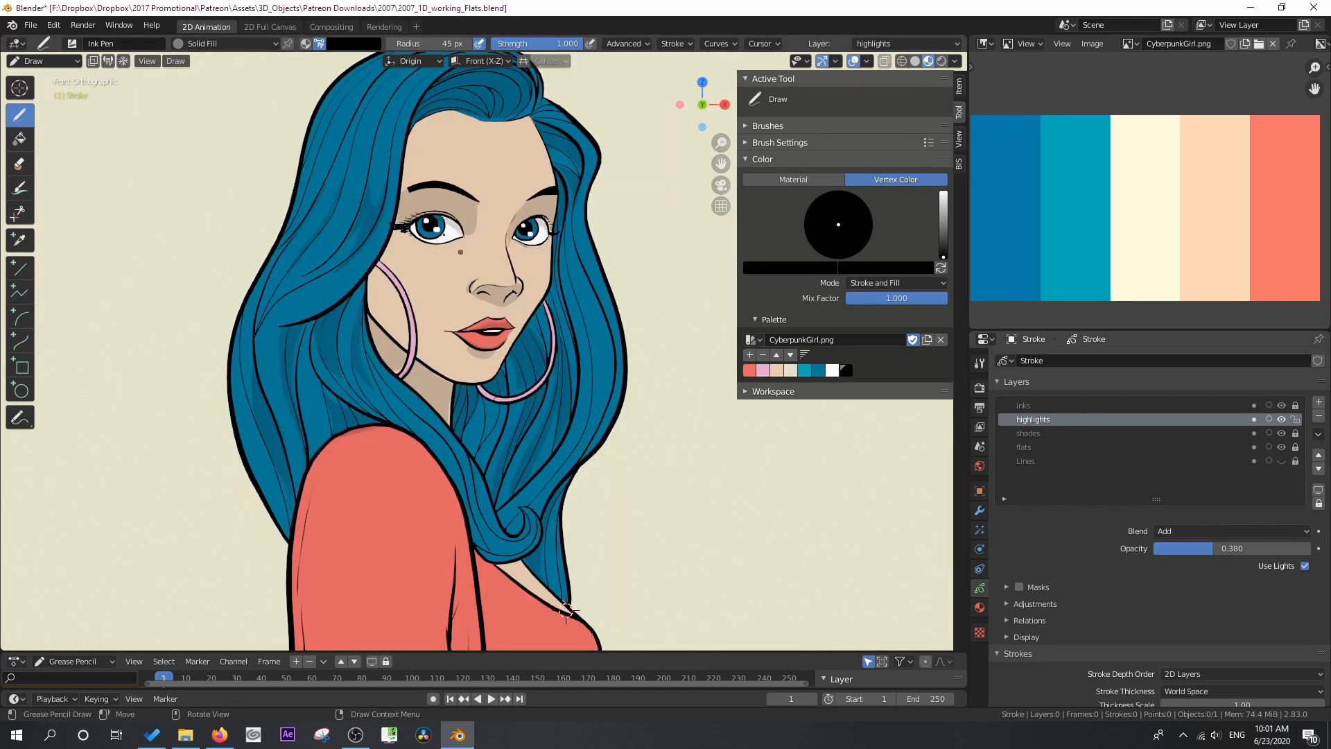
On the highlights layer, draw white highlight shapes on the hair and set the layer's opacity to 0.245
middle_click_drag(460, 251, 449, 432, "shift")
scroll(448, 431, "up", 1)
left_click(835, 375)
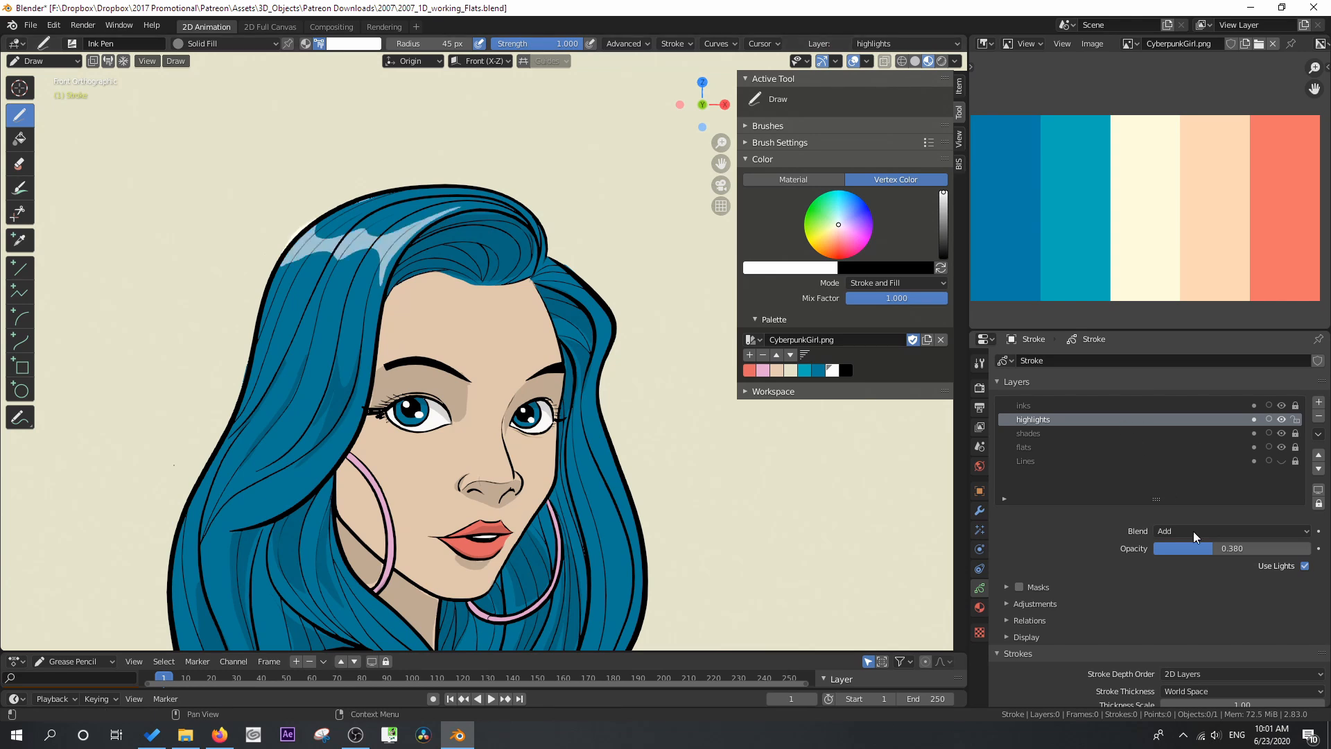
mouse_move(1196, 548)
left_mouse_down()
mouse_move(1180, 547)
mouse_move(1190, 549)
left_mouse_up()
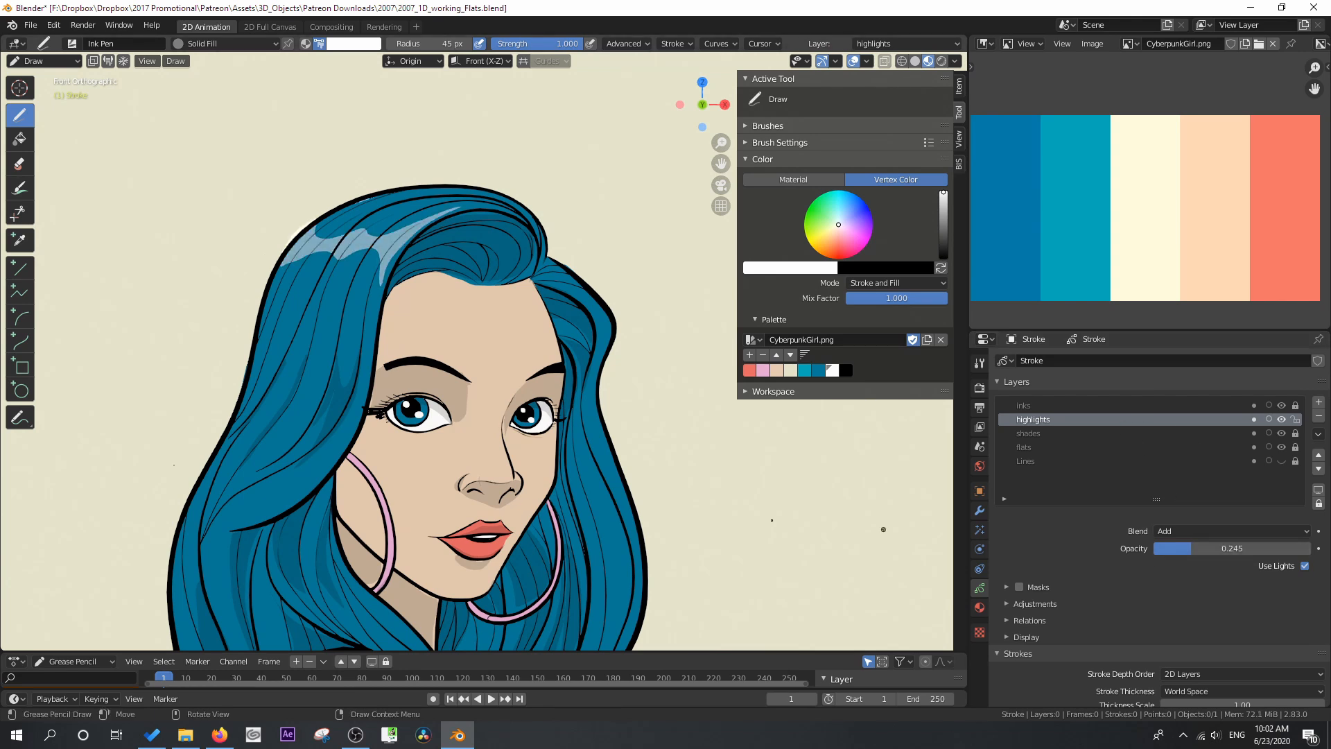
scroll(478, 517, "up", 2)
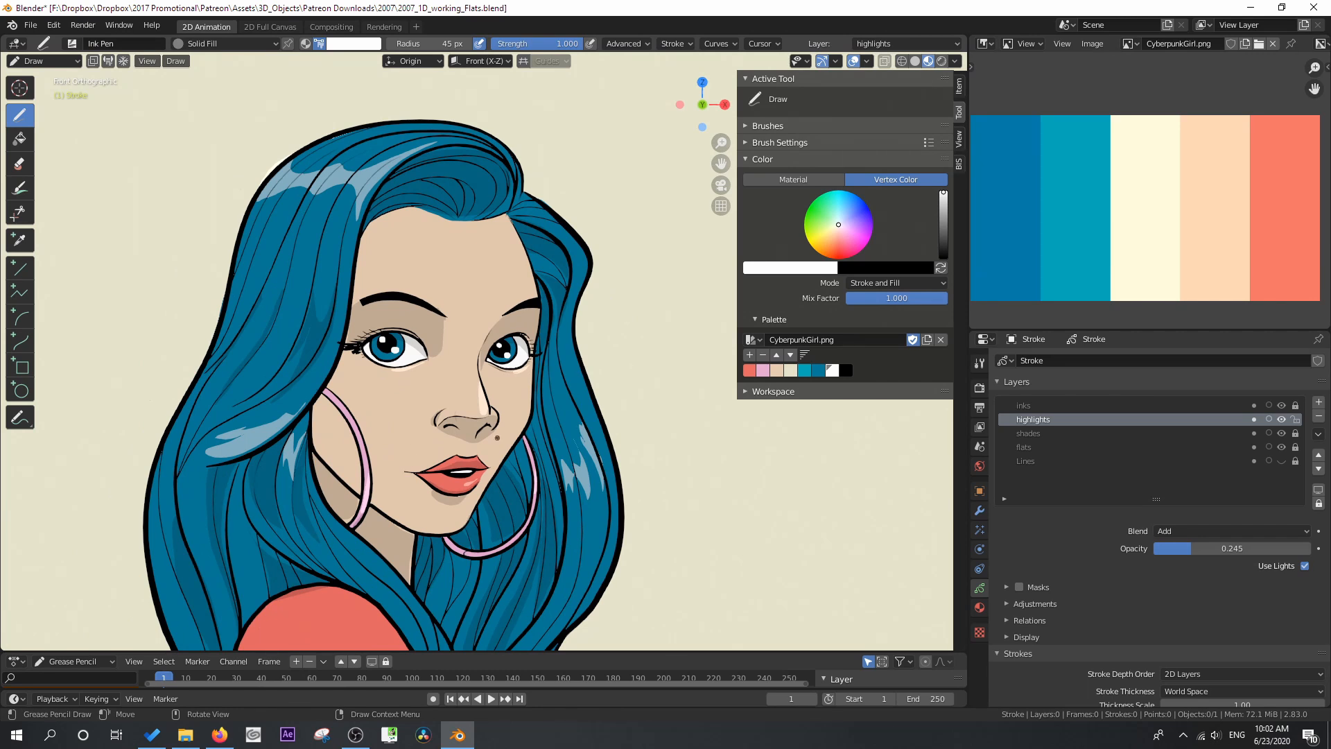
scroll(488, 384, "down", 1)
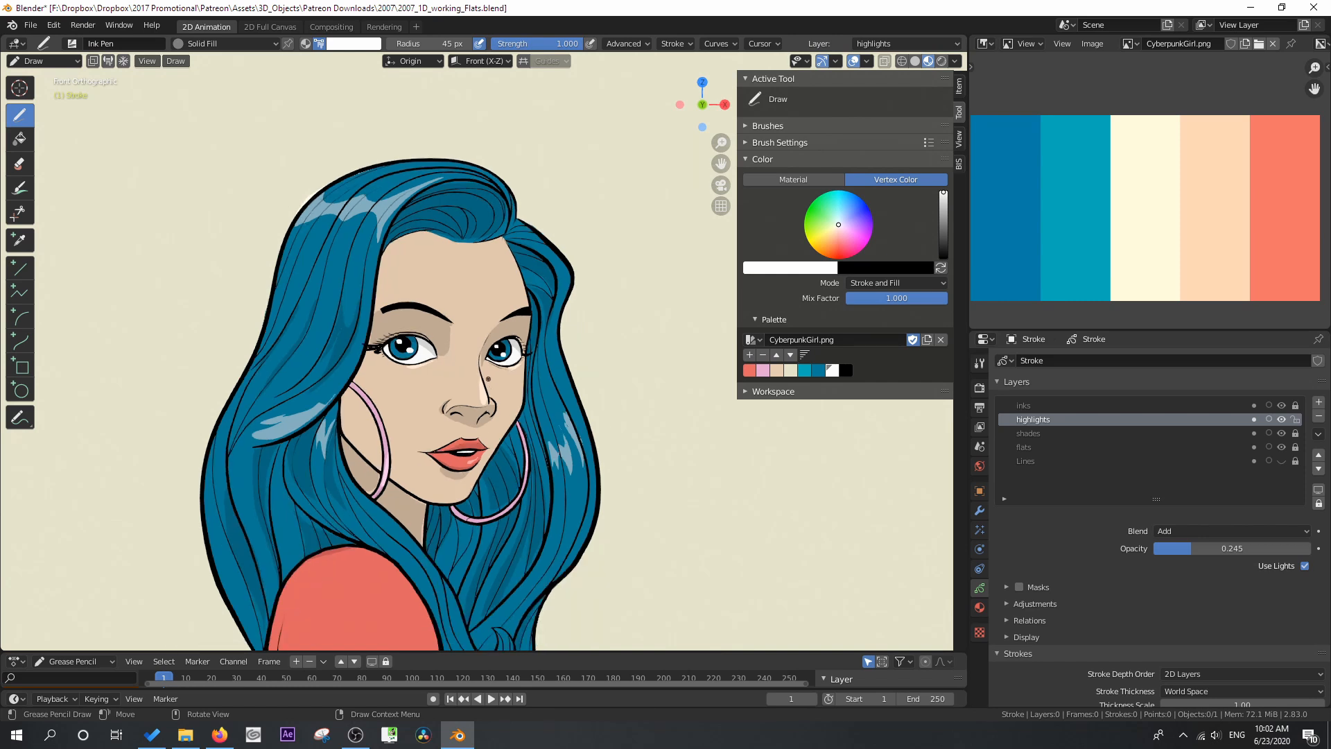
Hide and lock both the highlights and shades layers
middle_click_drag(488, 385, 402, 316, "shift")
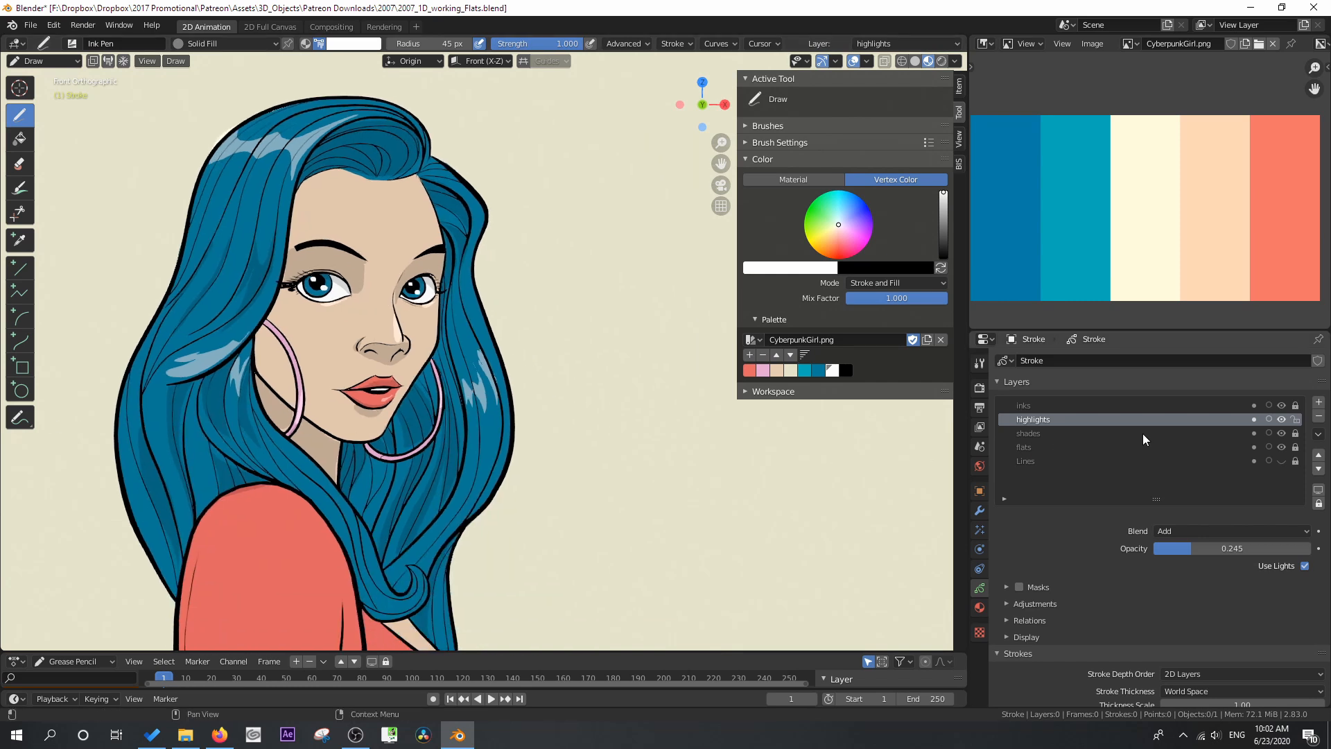
left_click(1281, 419)
left_click(1281, 433)
left_click(1295, 434)
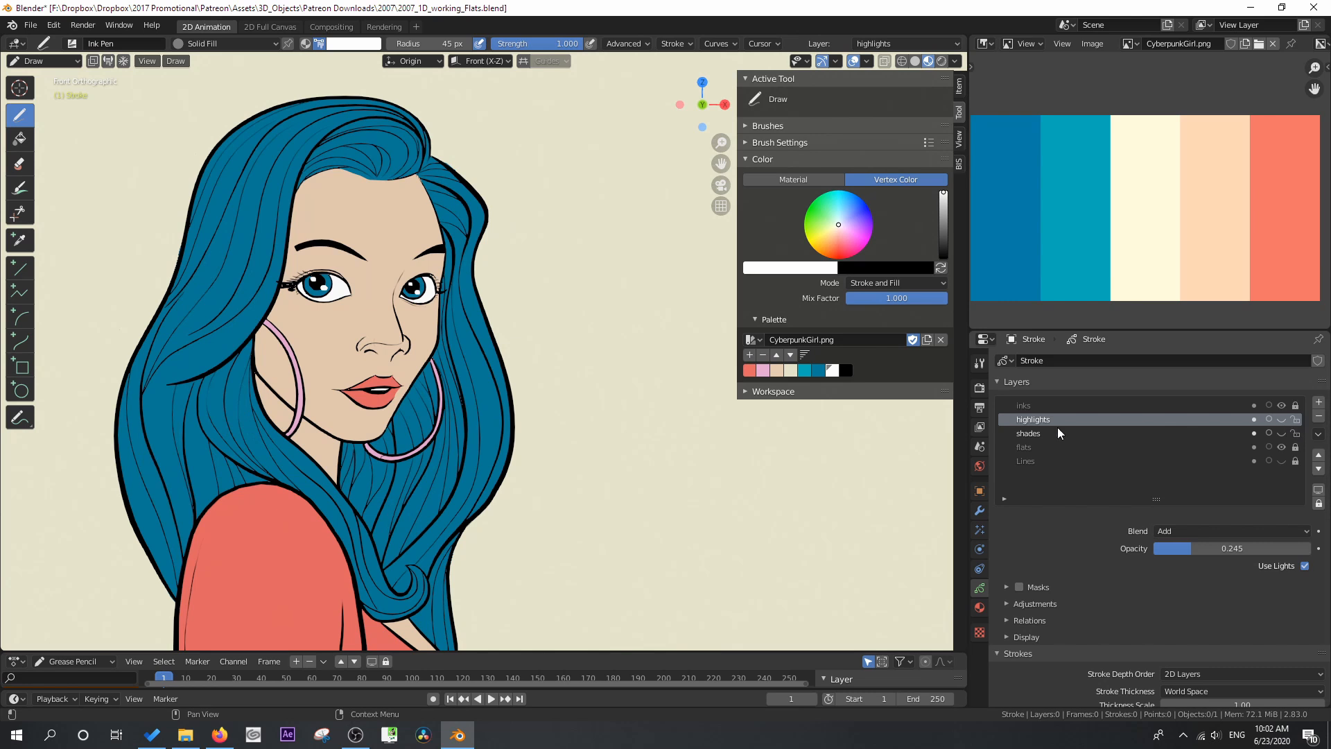
left_click(1295, 434)
left_click(1295, 419)
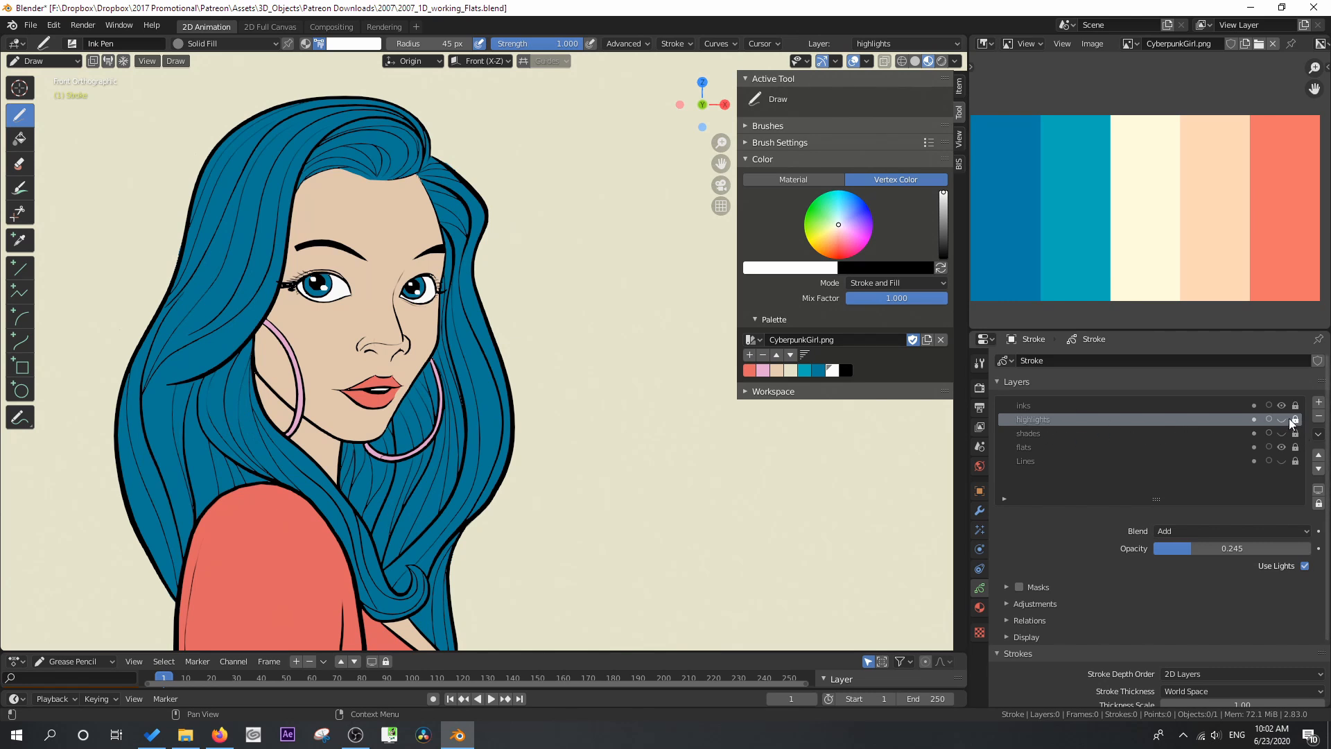
Add a layer named toning and place it between the shades and flats layers
left_click(1318, 403)
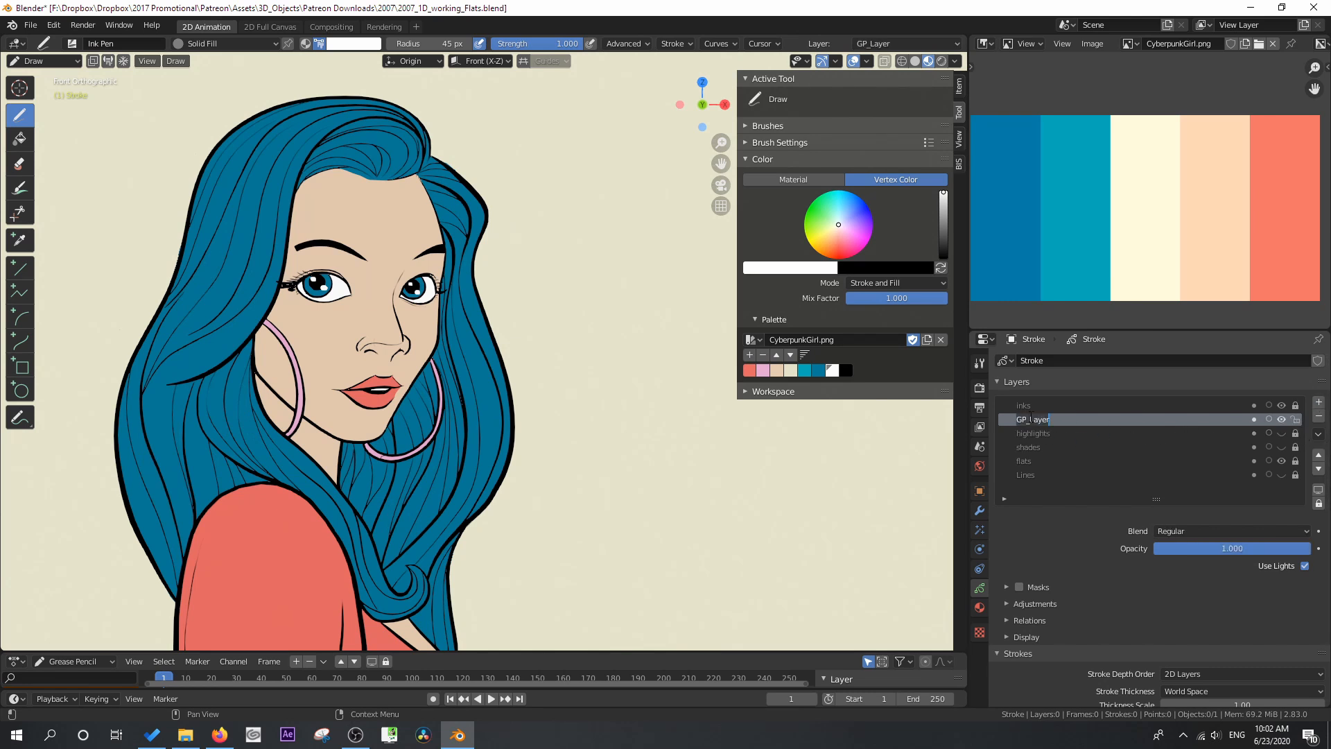
type("shading")
key("Return")
type("toning")
key("Return")
left_click_drag(1030, 416, 1038, 450)
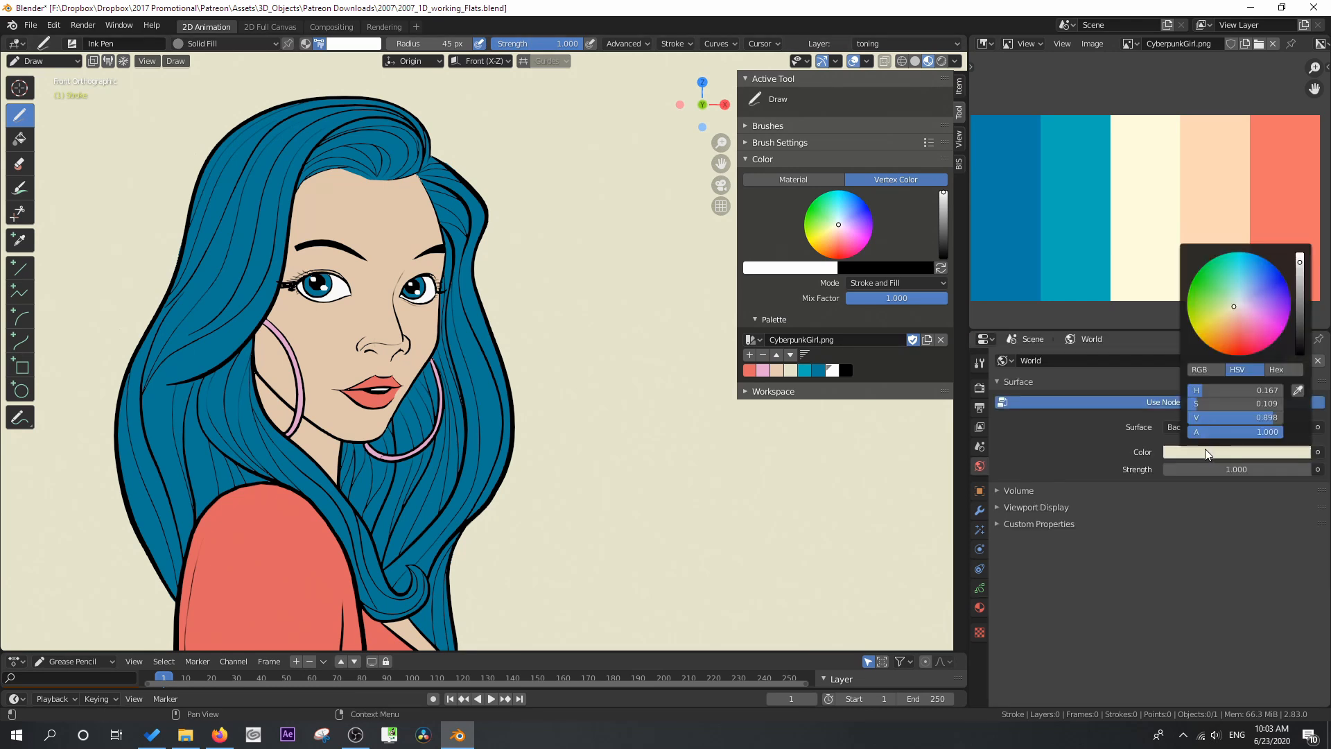
Change the world background colour to pure white
left_click_drag(1272, 416, 1305, 418)
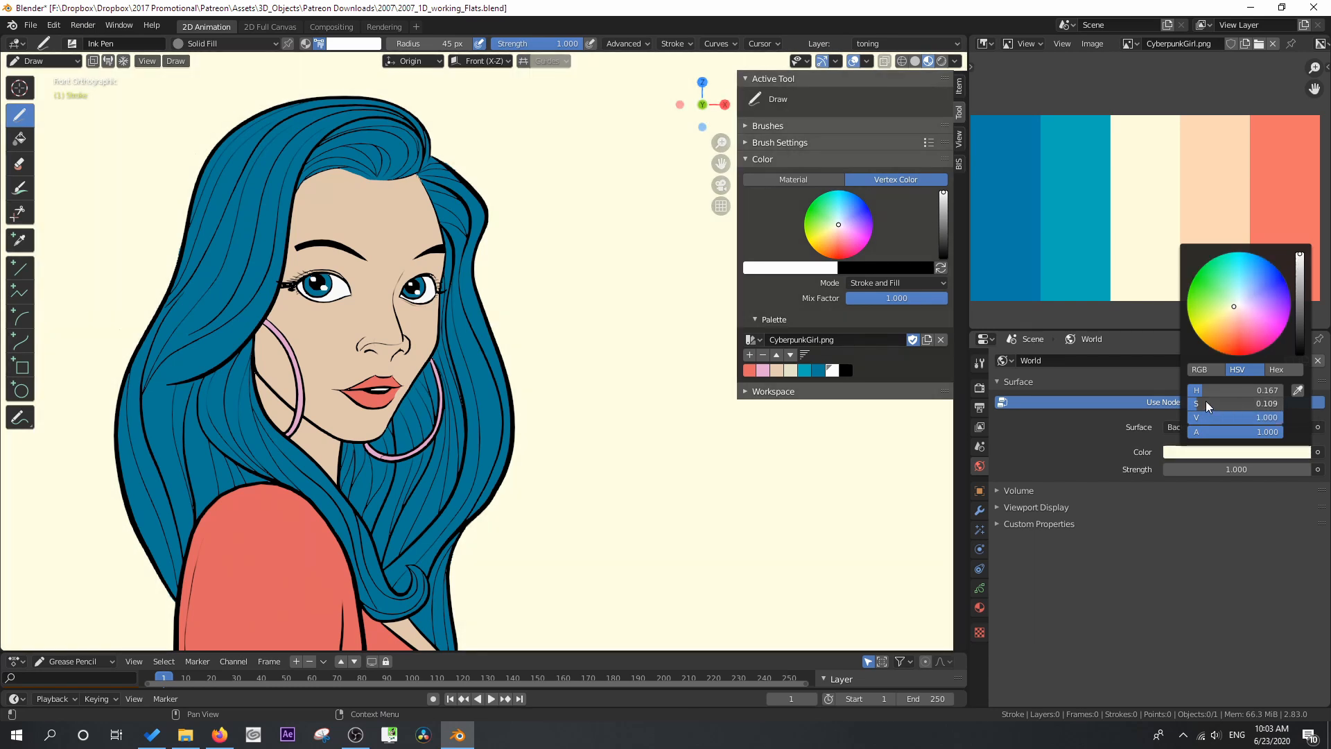
left_click(1207, 451)
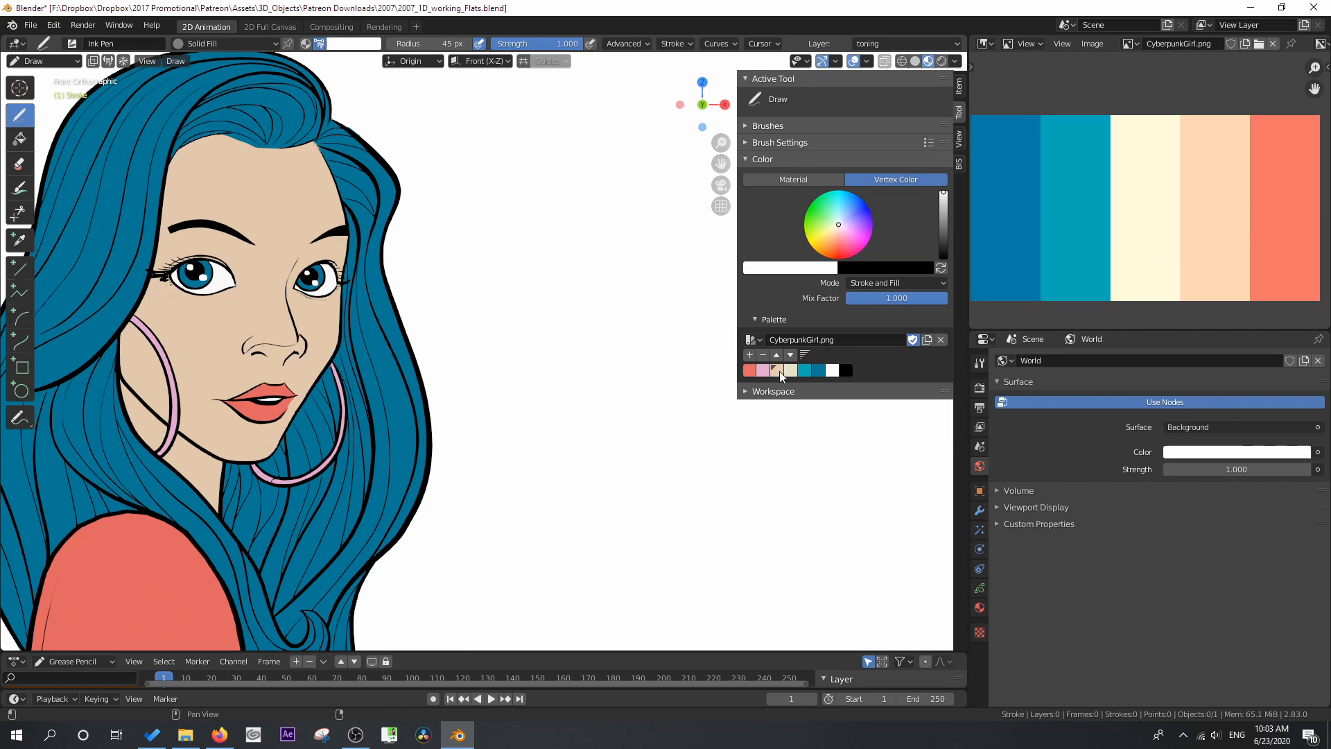
Set up the pen with the skin-tone palette colour, Solid Stroke material and a 104 px radius, testing strokes on the blank background and undoing them
left_click(779, 372)
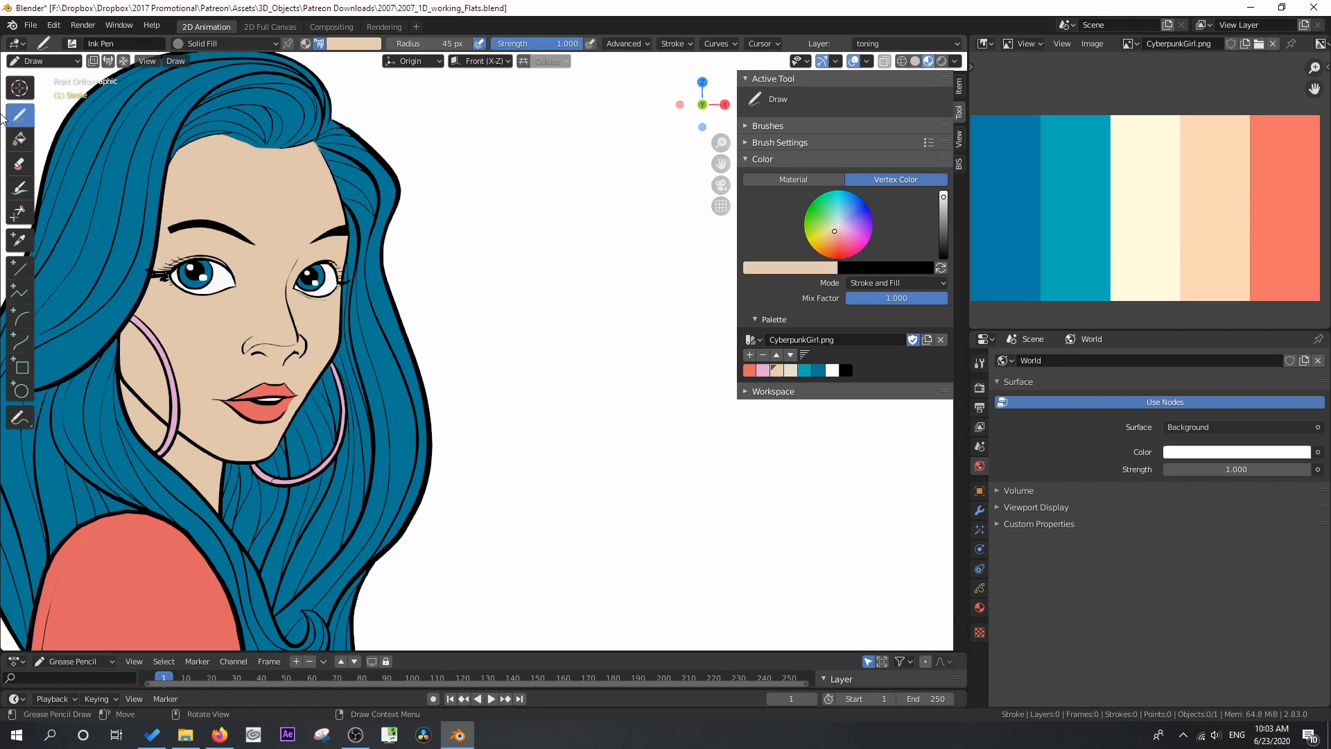
left_click(179, 45)
left_click(183, 74)
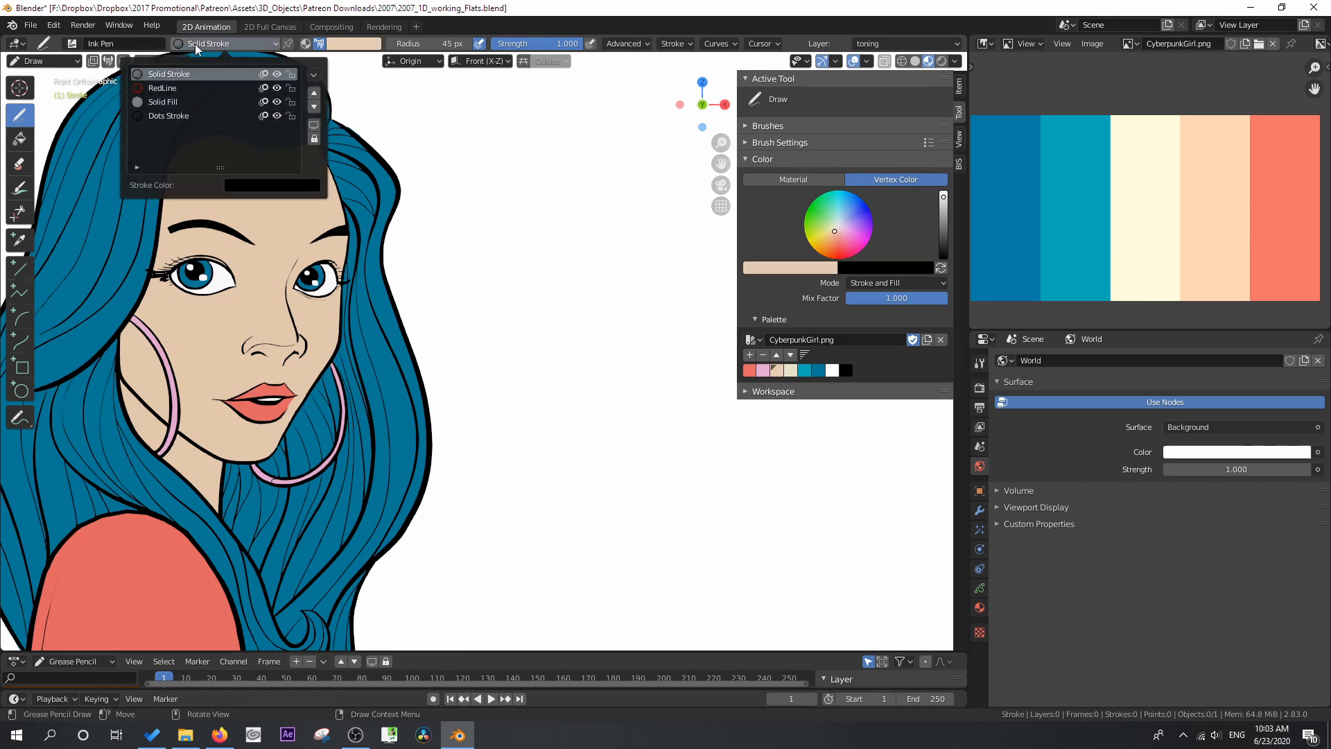
mouse_move(570, 195)
left_mouse_down()
mouse_move(602, 219)
mouse_move(575, 255)
left_mouse_up()
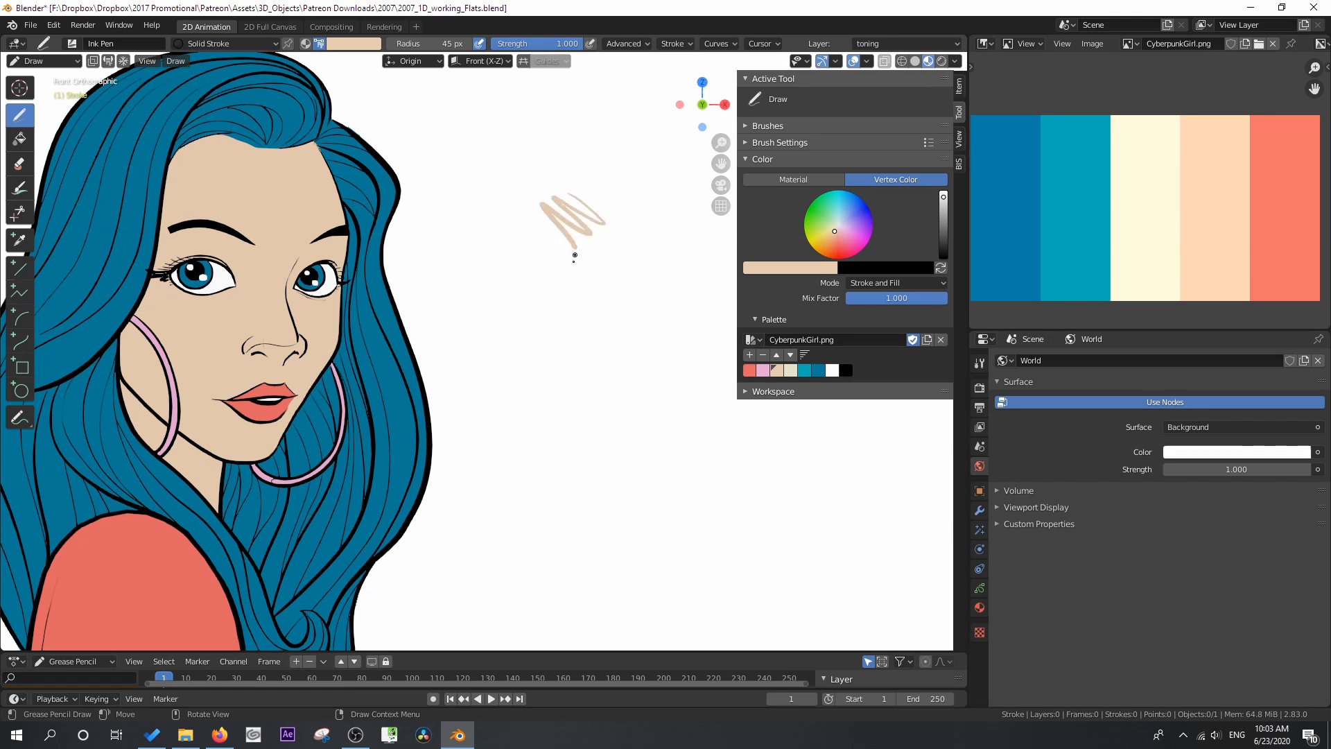
key("ctrl+z")
key("f")
left_click_drag(562, 208, 573, 213)
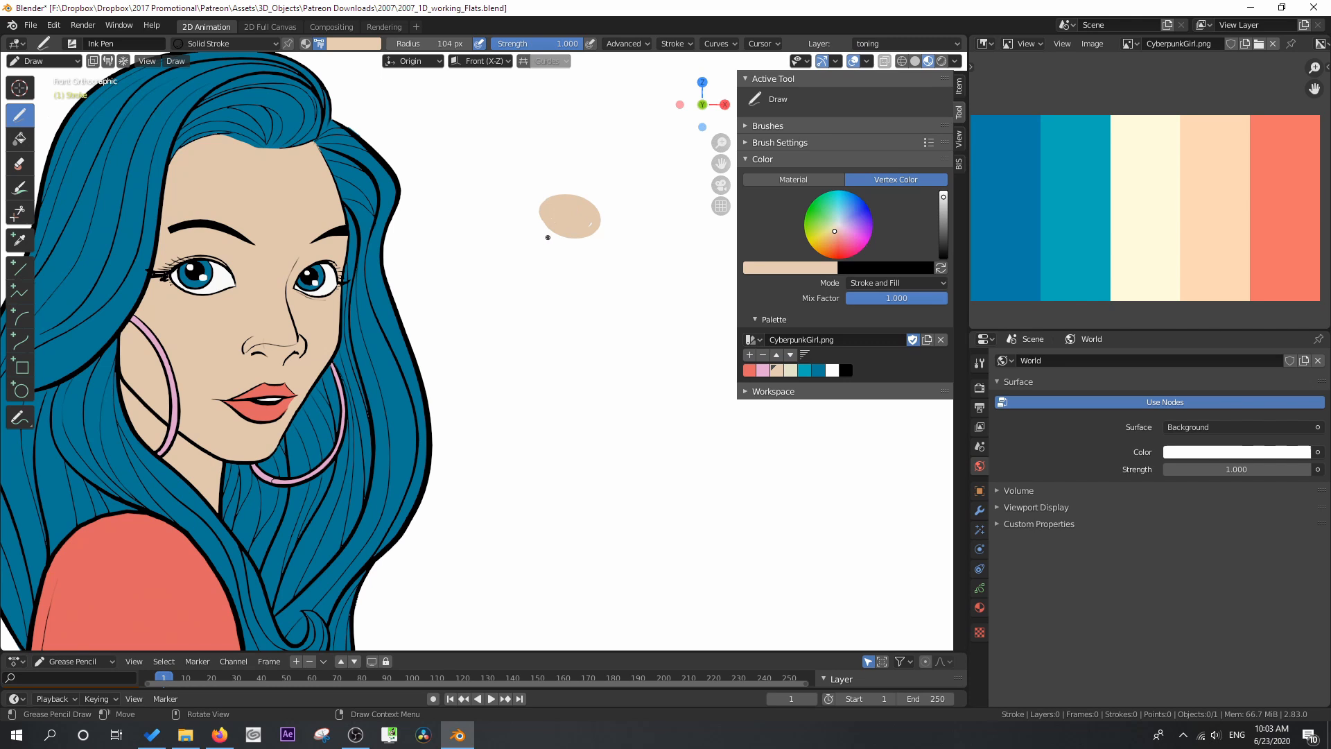
key("ctrl+z")
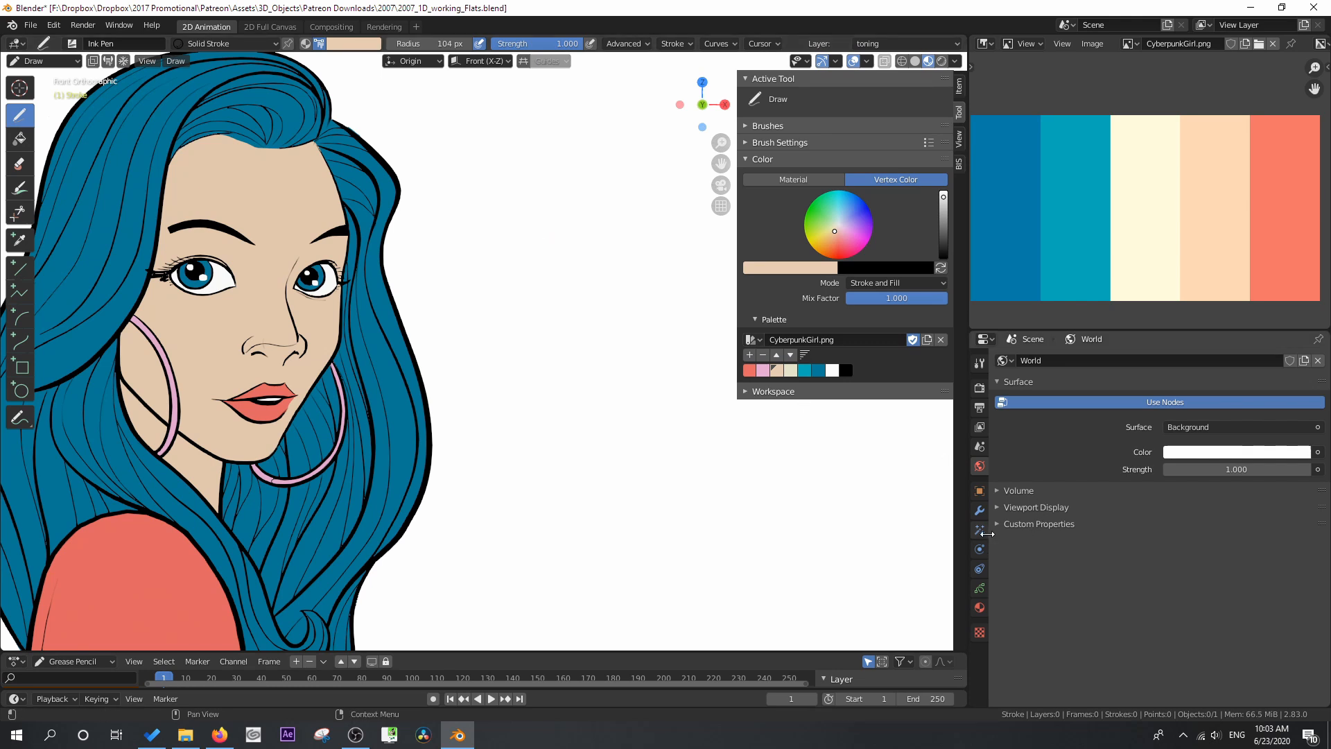
On the toning layer, paint a column of skin-tone, dark blue and coral palette swatches beside the portrait
left_click(979, 585)
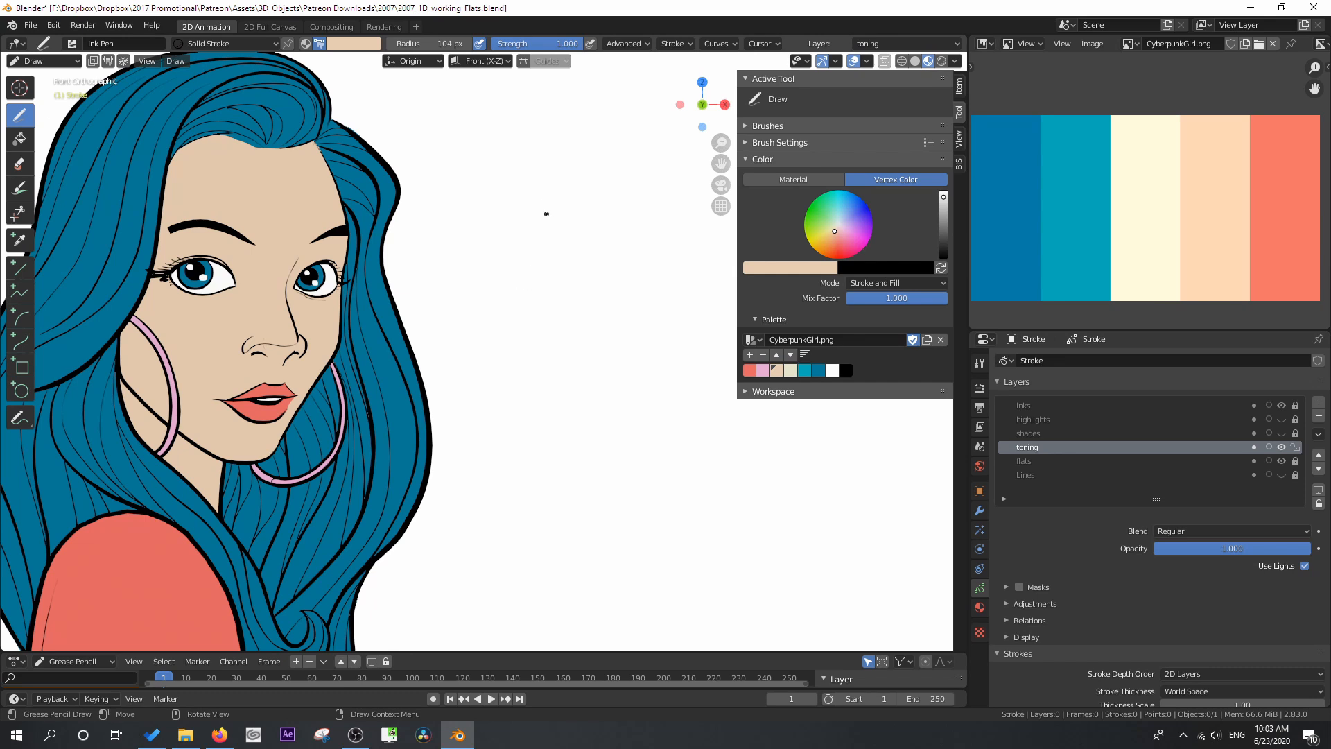
mouse_move(541, 217)
left_mouse_down()
mouse_move(565, 230)
mouse_move(547, 224)
left_mouse_up()
left_click(818, 370)
mouse_move(559, 361)
left_mouse_down()
mouse_move(537, 375)
mouse_move(561, 385)
mouse_move(552, 377)
left_mouse_up()
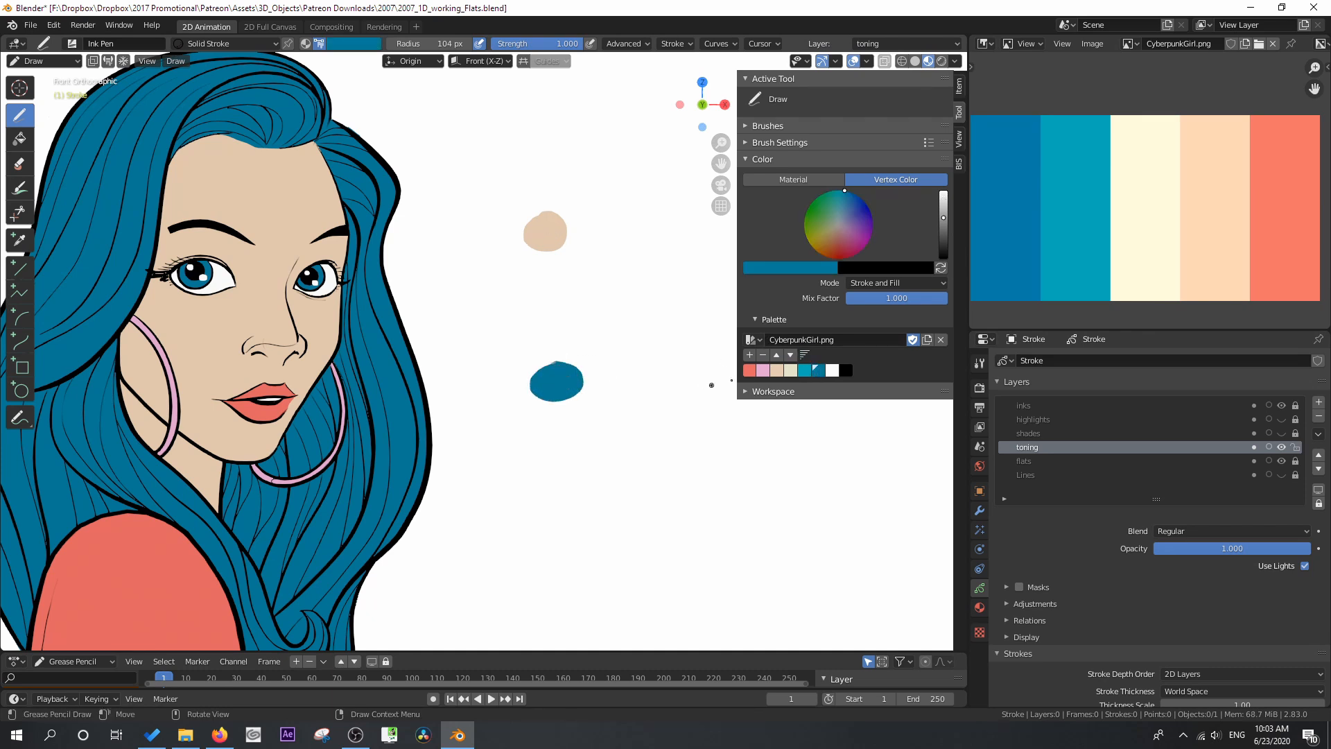
left_click(749, 370)
mouse_move(562, 504)
left_mouse_down()
mouse_move(548, 547)
mouse_move(559, 515)
mouse_move(572, 522)
left_mouse_up()
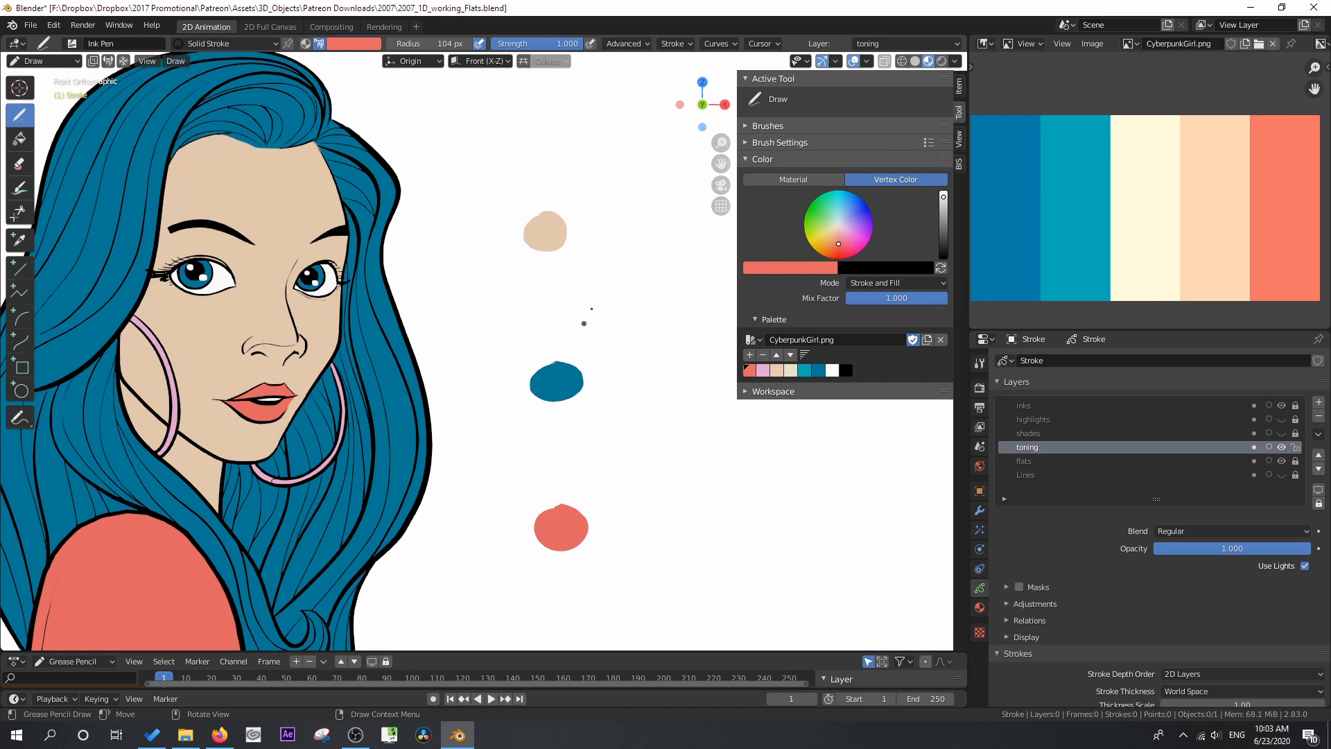
Darken the skin-tone colour by lowering its value and paint a shade swatch overlapping the lower edge of the skin swatch
left_click(777, 370)
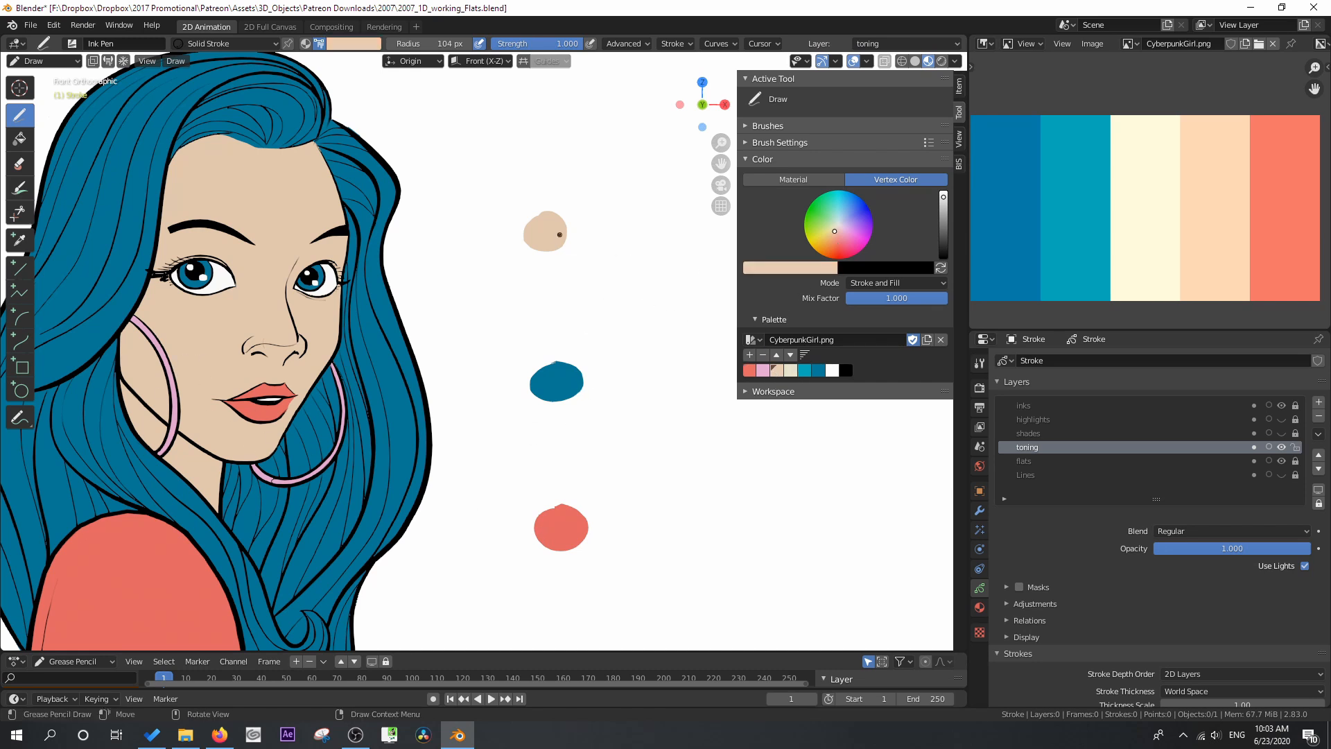
left_click(790, 268)
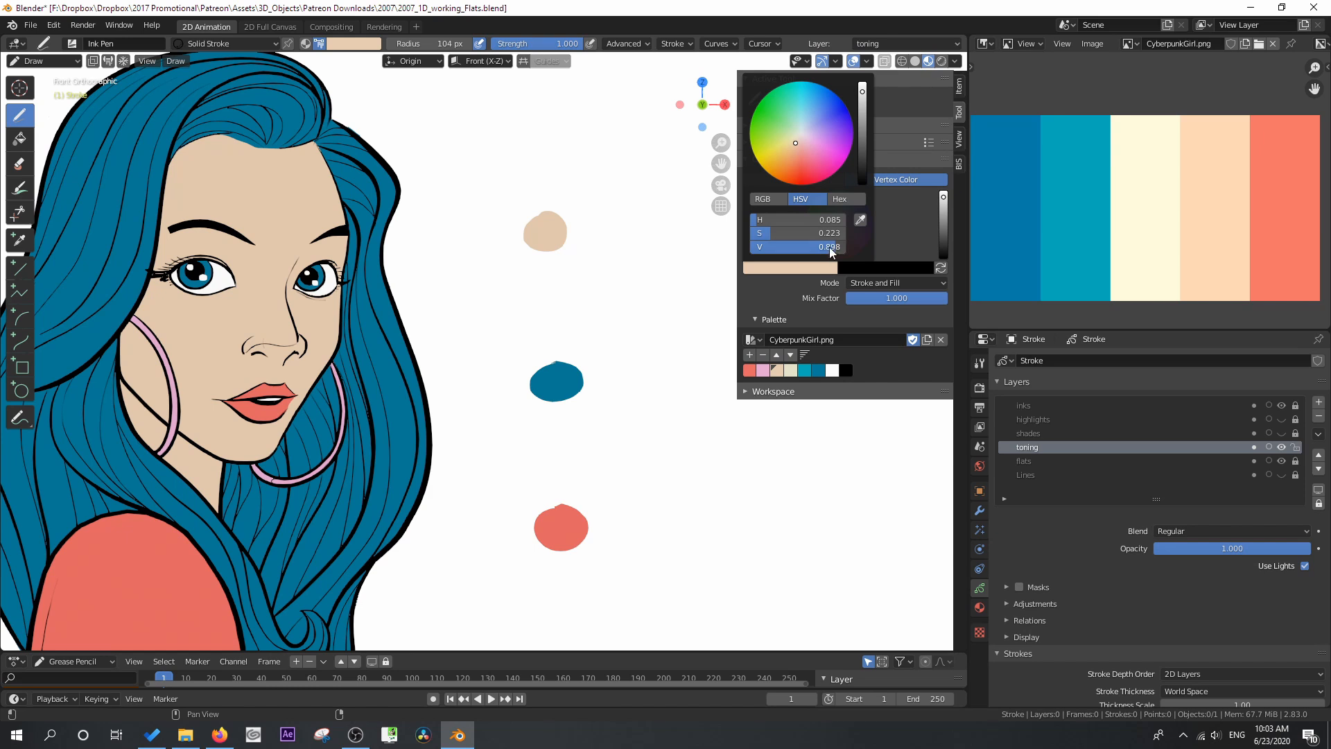
left_click_drag(823, 246, 799, 248)
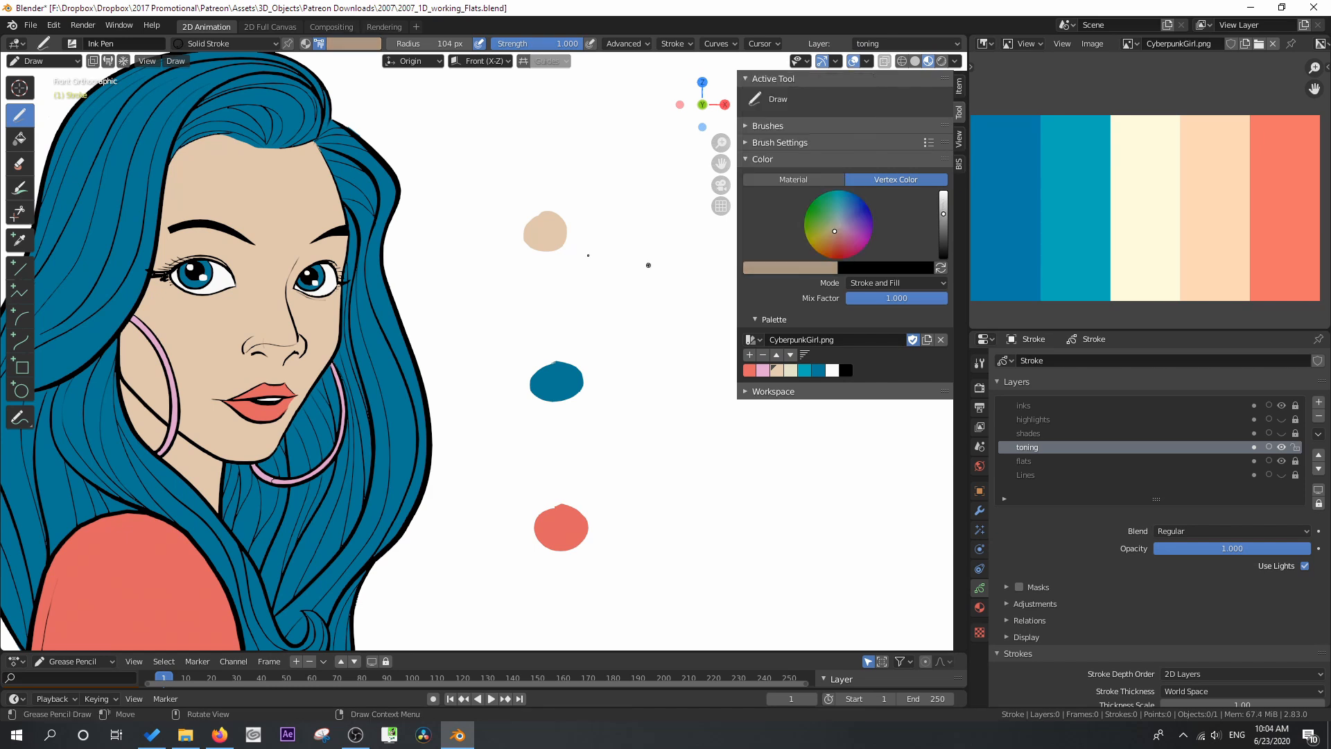
left_click_drag(560, 241, 575, 265)
left_click_drag(580, 257, 557, 261)
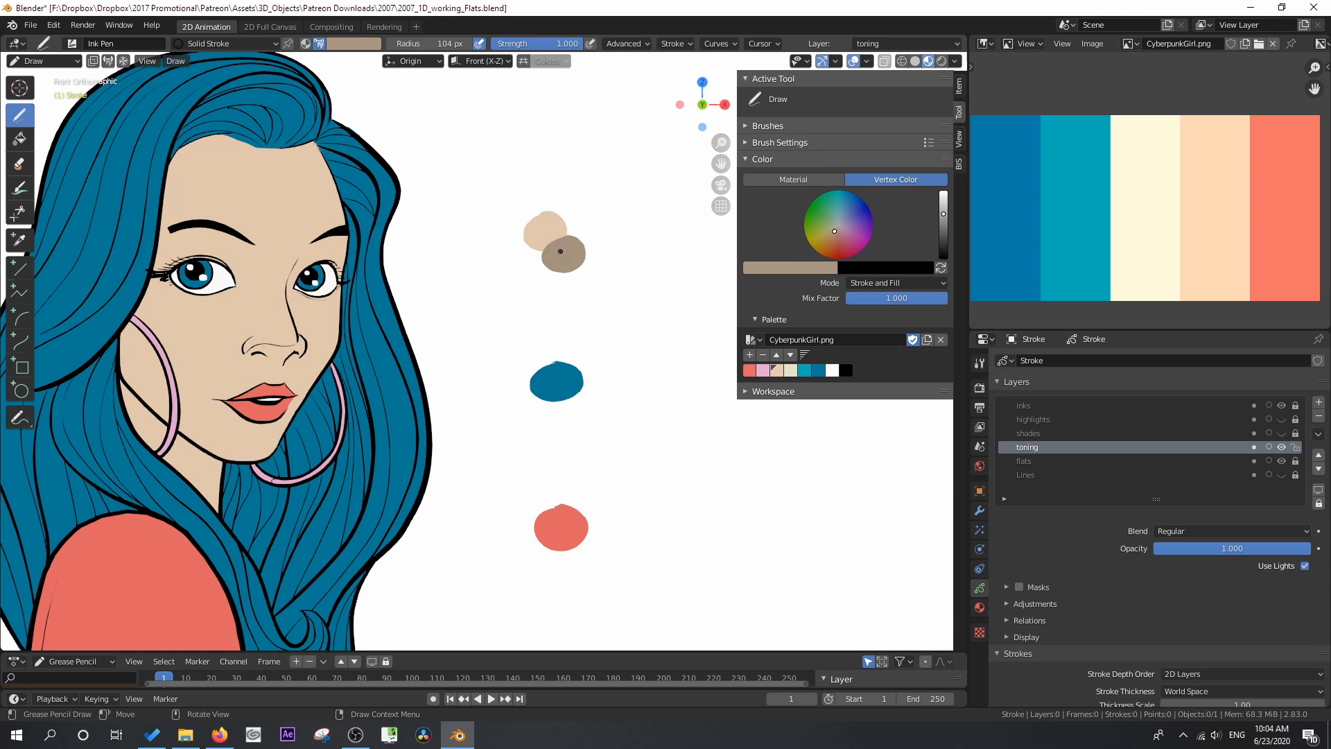
Shift the darkened skin tone's hue to a muted purple and paint over the shade swatch with it
left_click(835, 234)
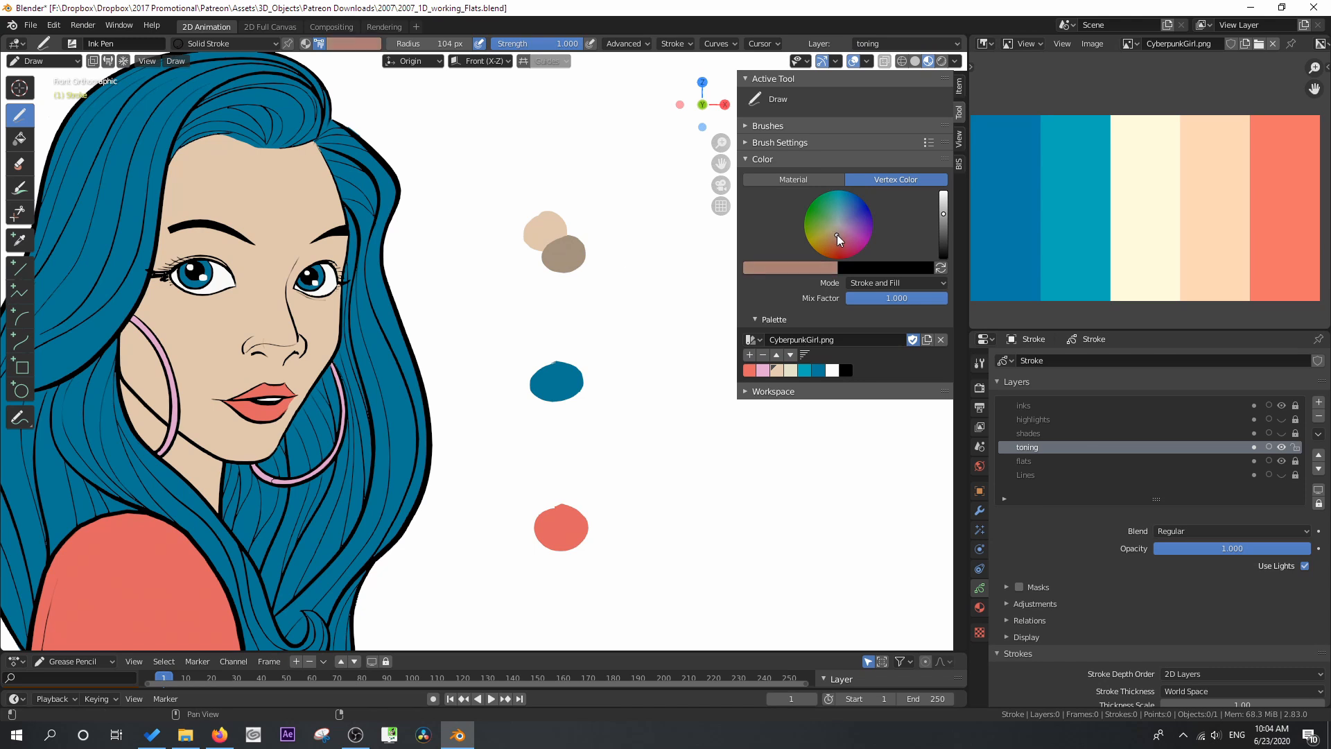
left_click_drag(837, 235, 839, 228)
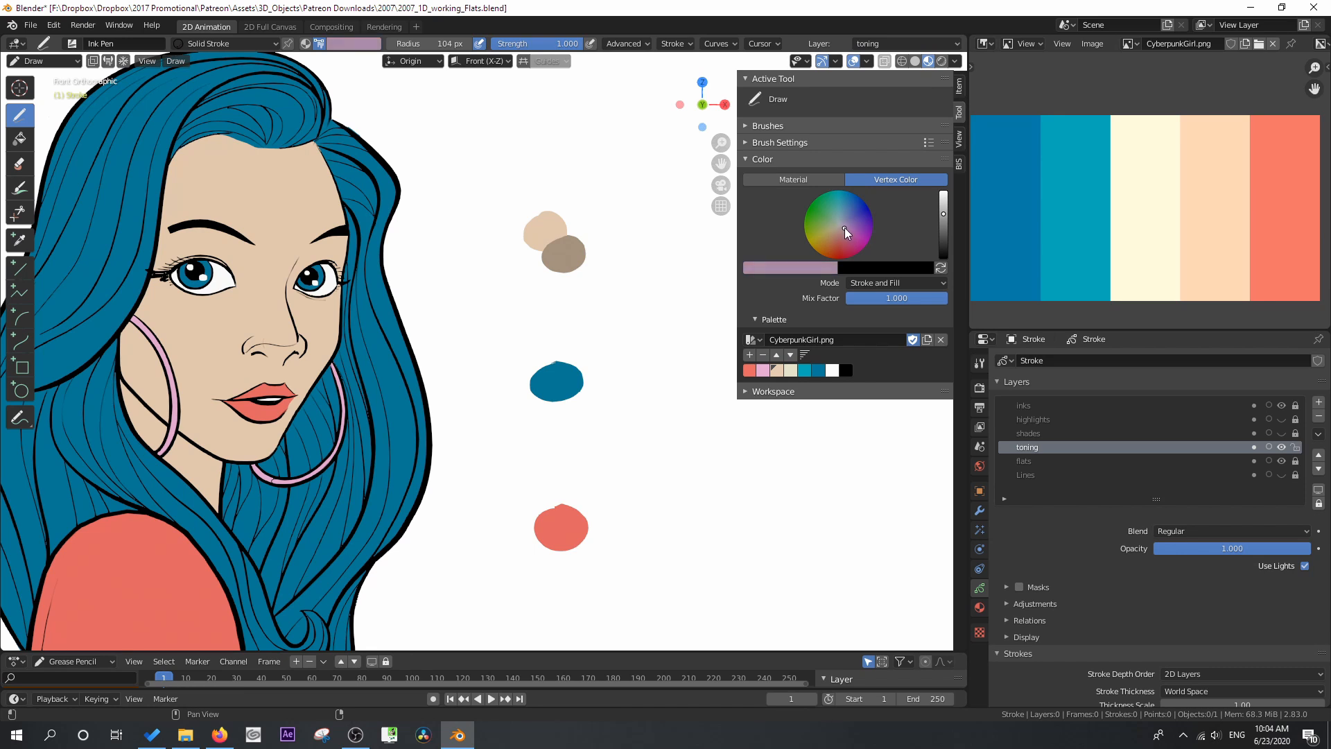
left_click_drag(586, 239, 577, 264)
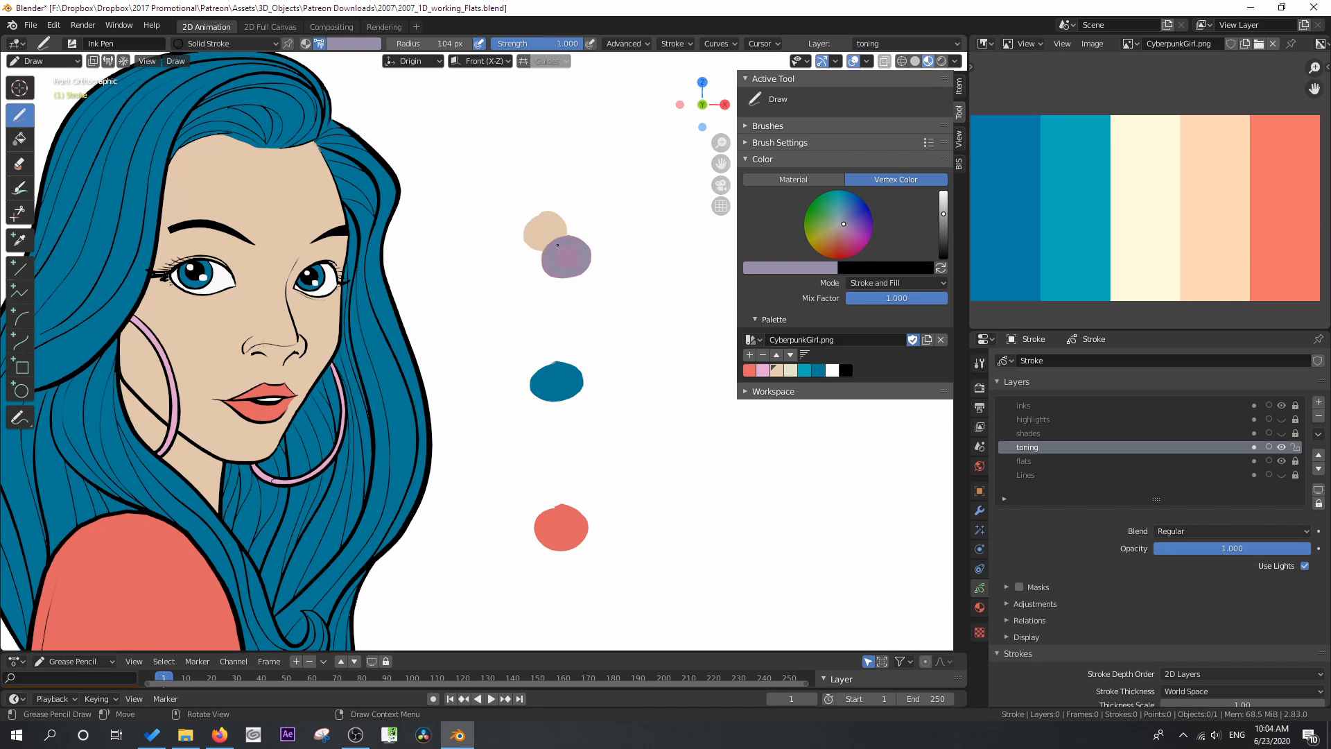
Mix a light pink with hue 0.024, saturation 0.175 and value 0.877, and paint a highlight swatch overlapping the skin swatch's upper edge
left_click(785, 266)
left_click_drag(801, 247, 834, 247)
left_click_drag(804, 142, 800, 141)
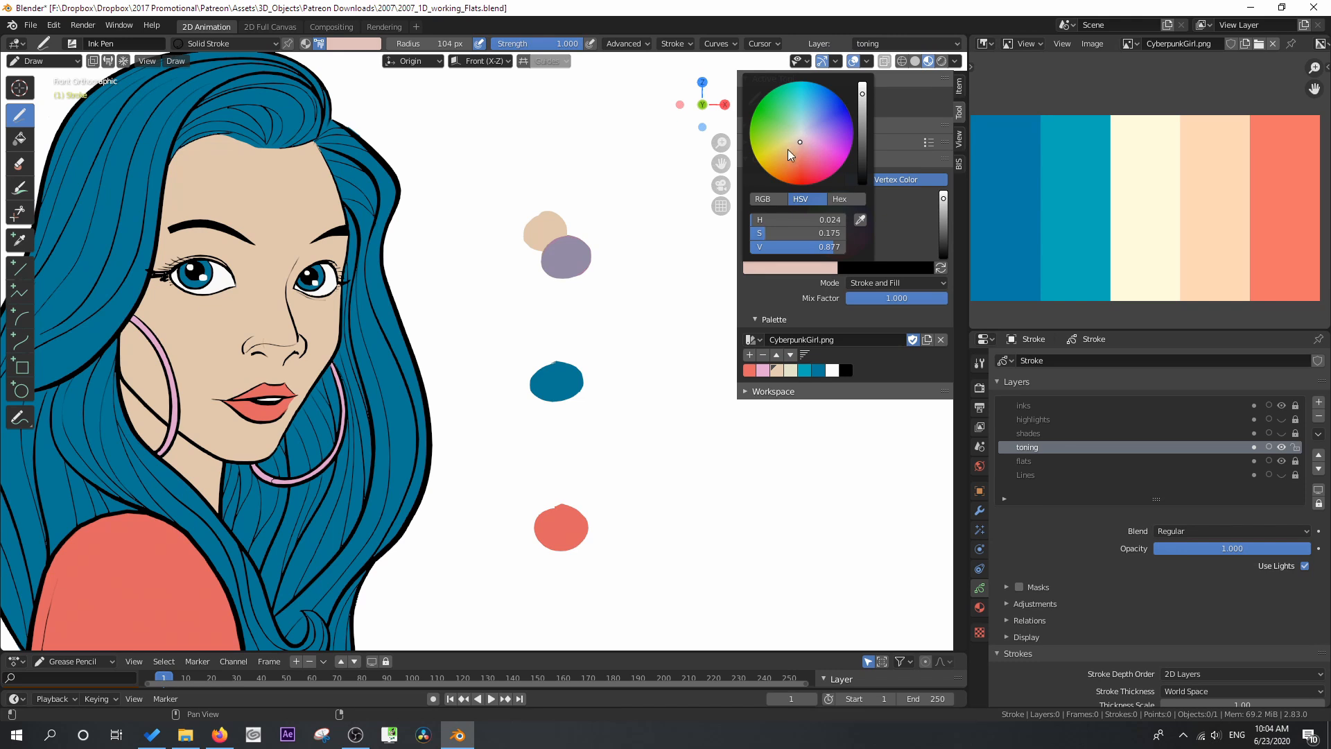
left_click_drag(538, 208, 525, 219)
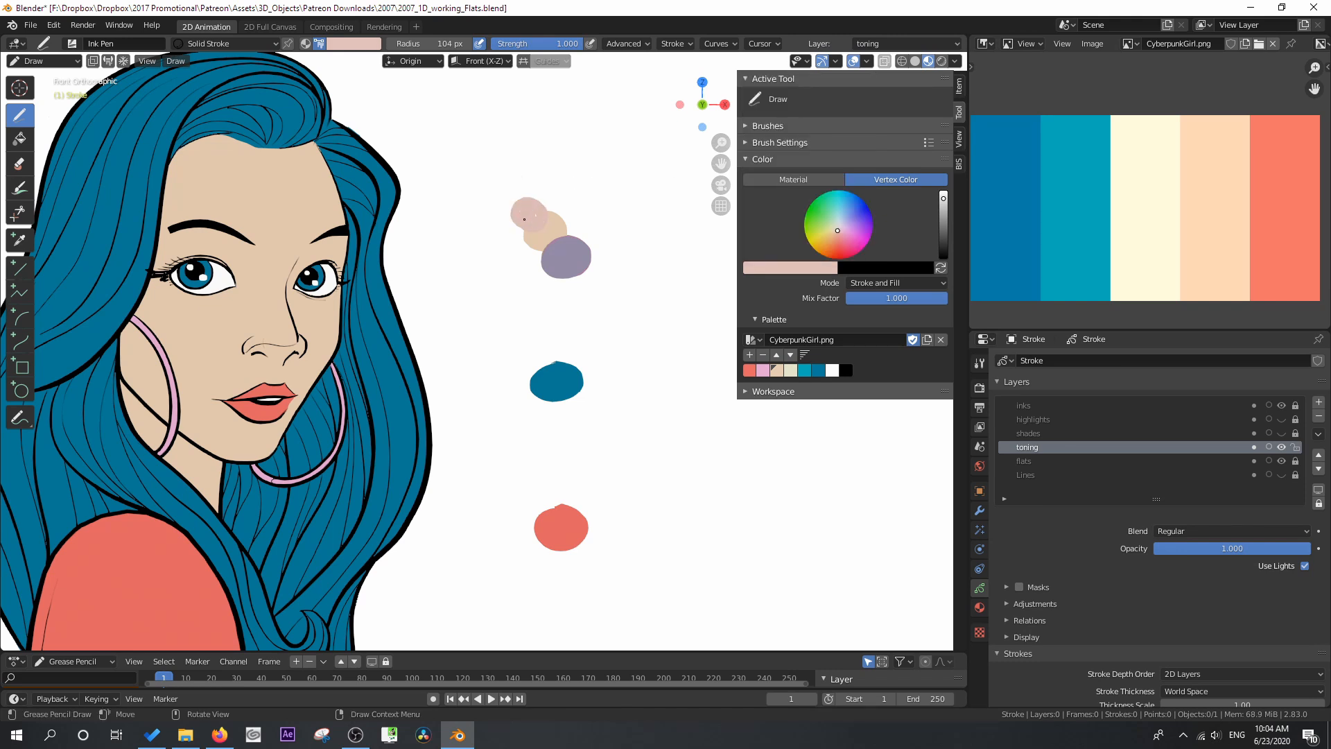
Brighten the pink to a value of about 0.934, adjust its saturation and repaint the skin highlight swatch with it
left_click(799, 266)
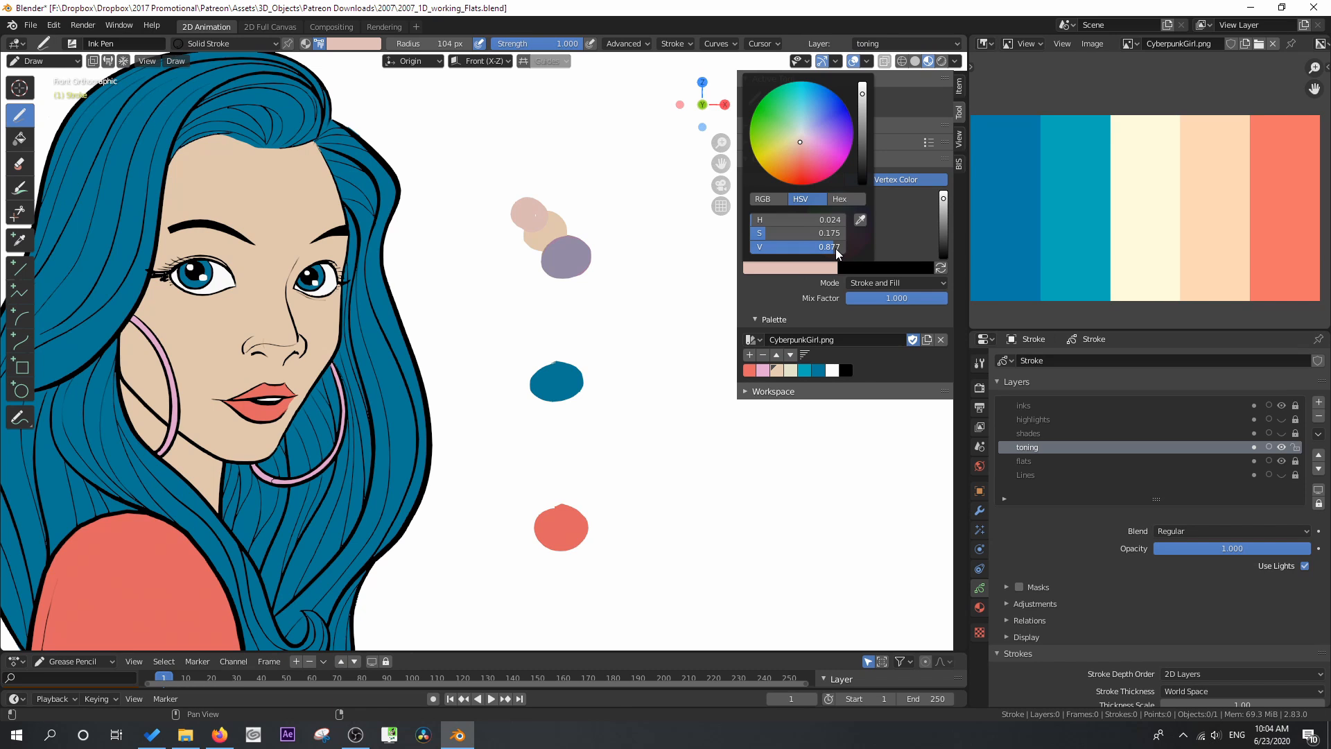
left_click_drag(836, 253, 842, 251)
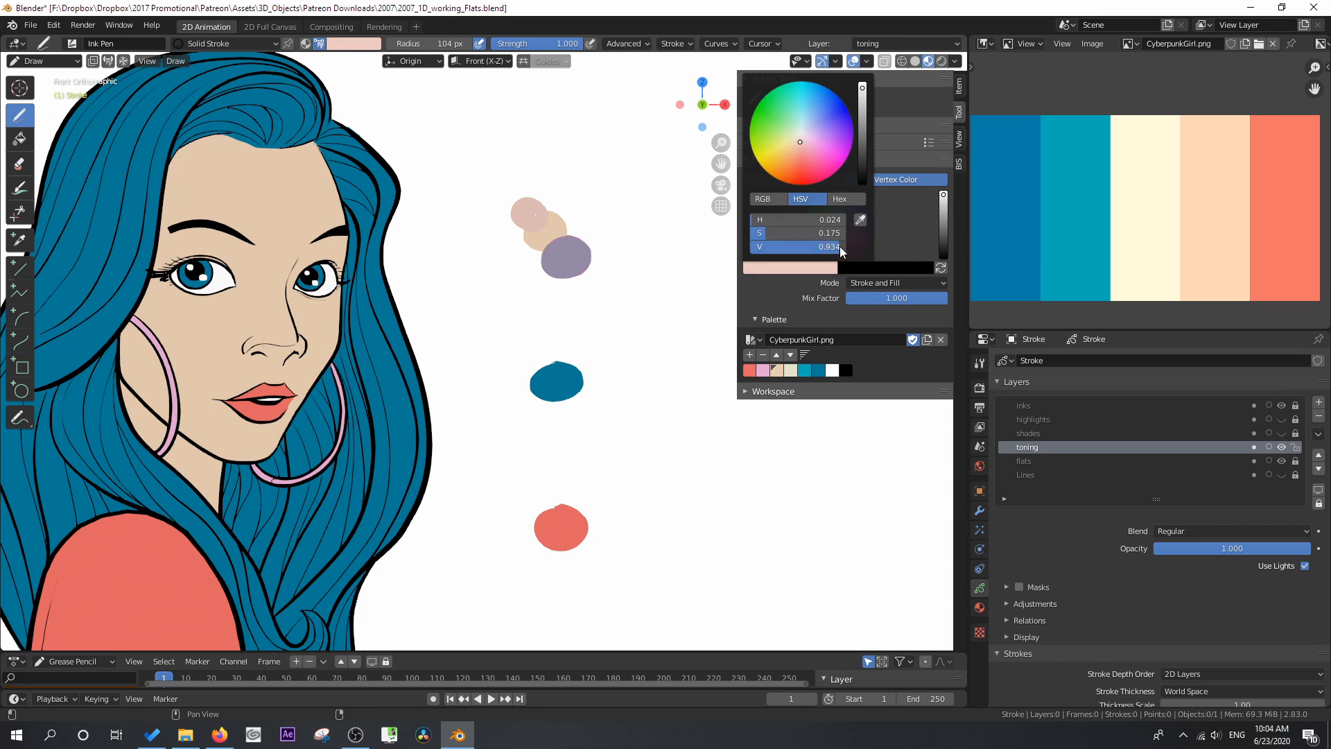
left_click_drag(765, 232, 759, 238)
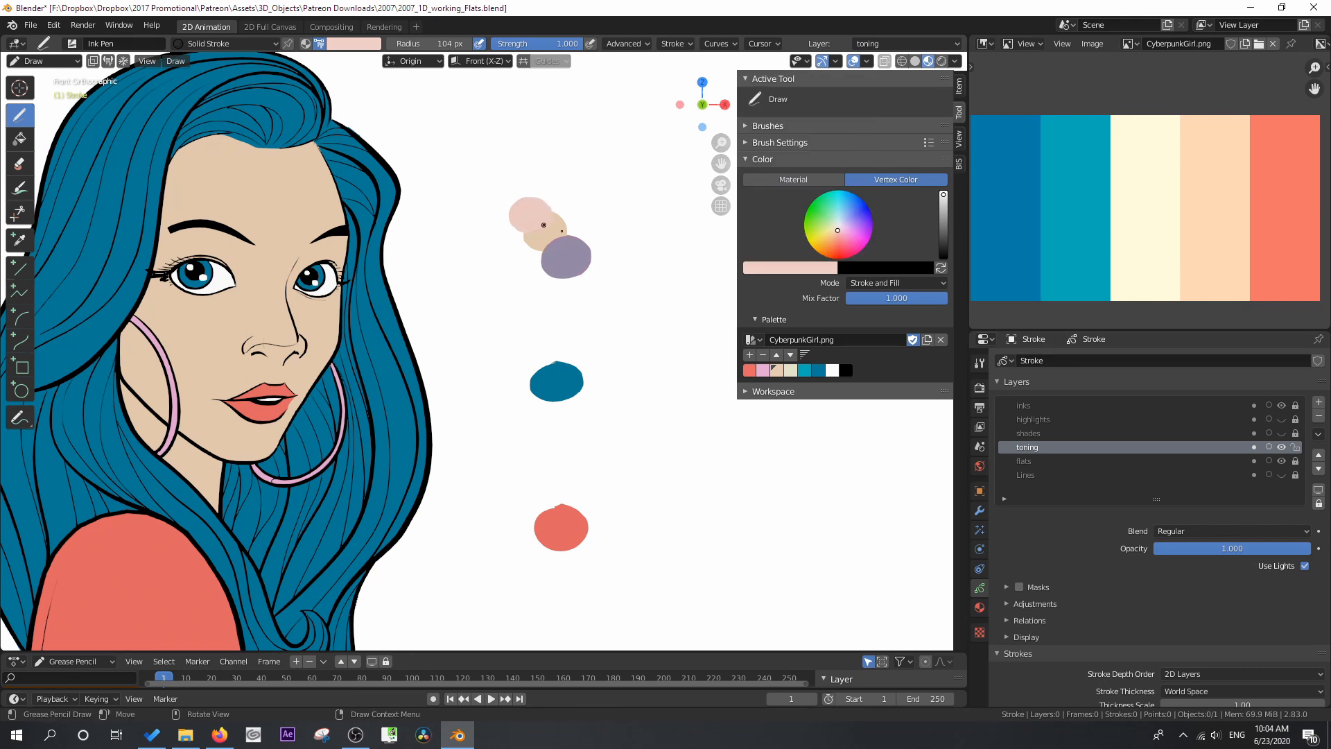
Shift the pink to a peach with hue 0.088, saturation about 0.154 and value 0.934, and repaint the skin highlight swatch
left_click(790, 268)
left_click_drag(798, 141, 796, 142)
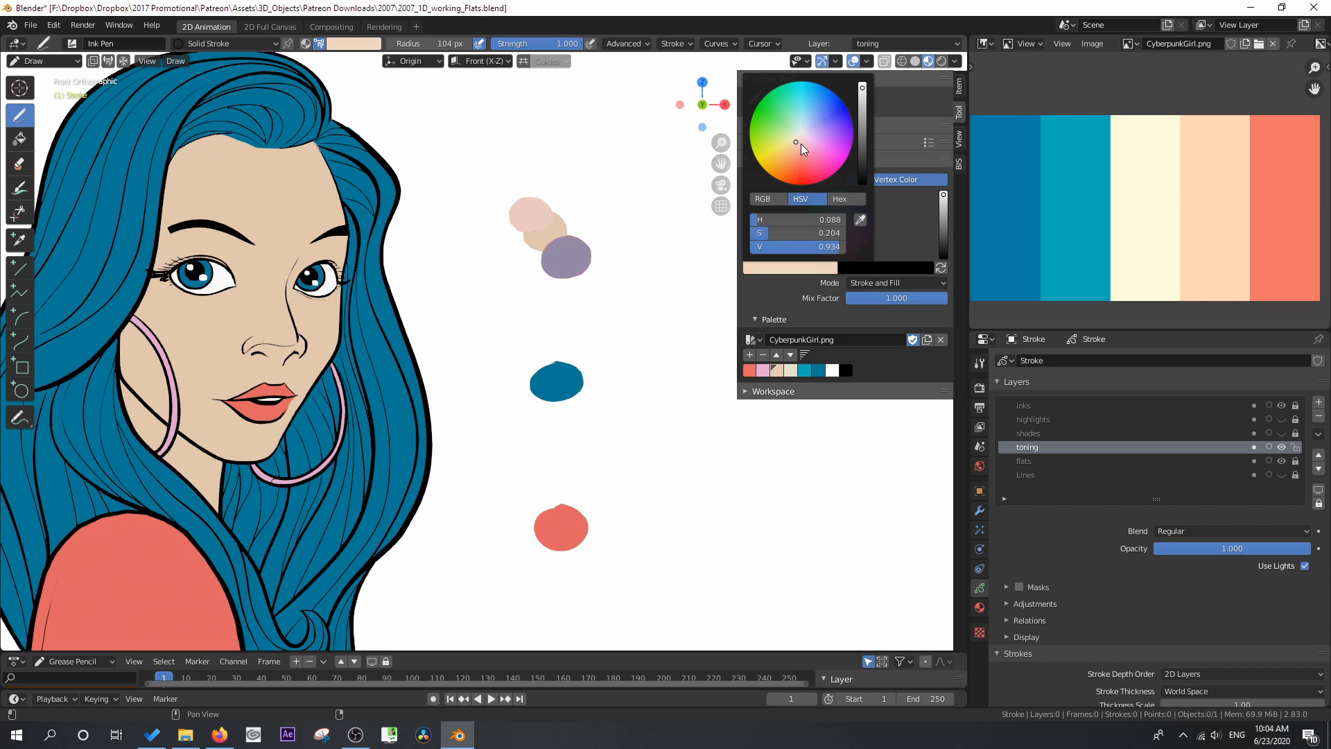
left_click_drag(773, 233, 763, 232)
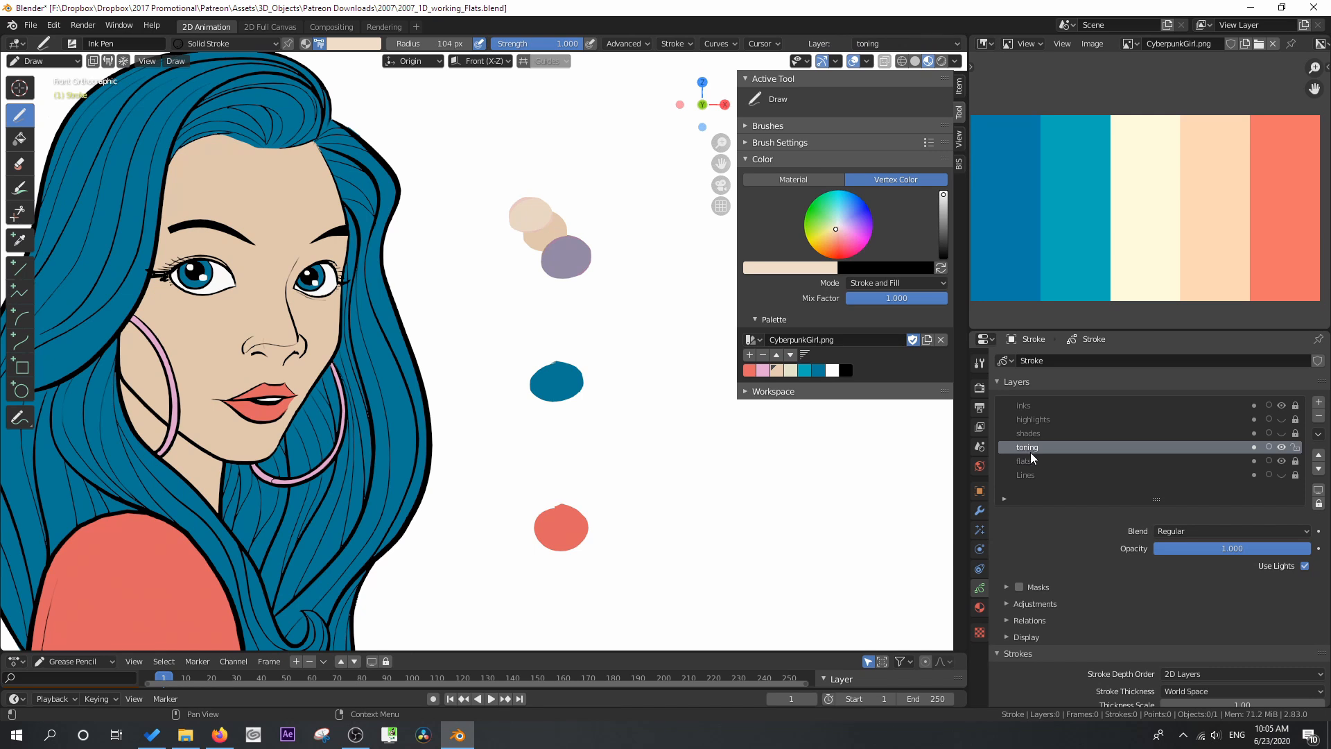
Sample the purple shade swatch, add the colour to the palette and reorder it to sit just before the skin tone
left_click(797, 268)
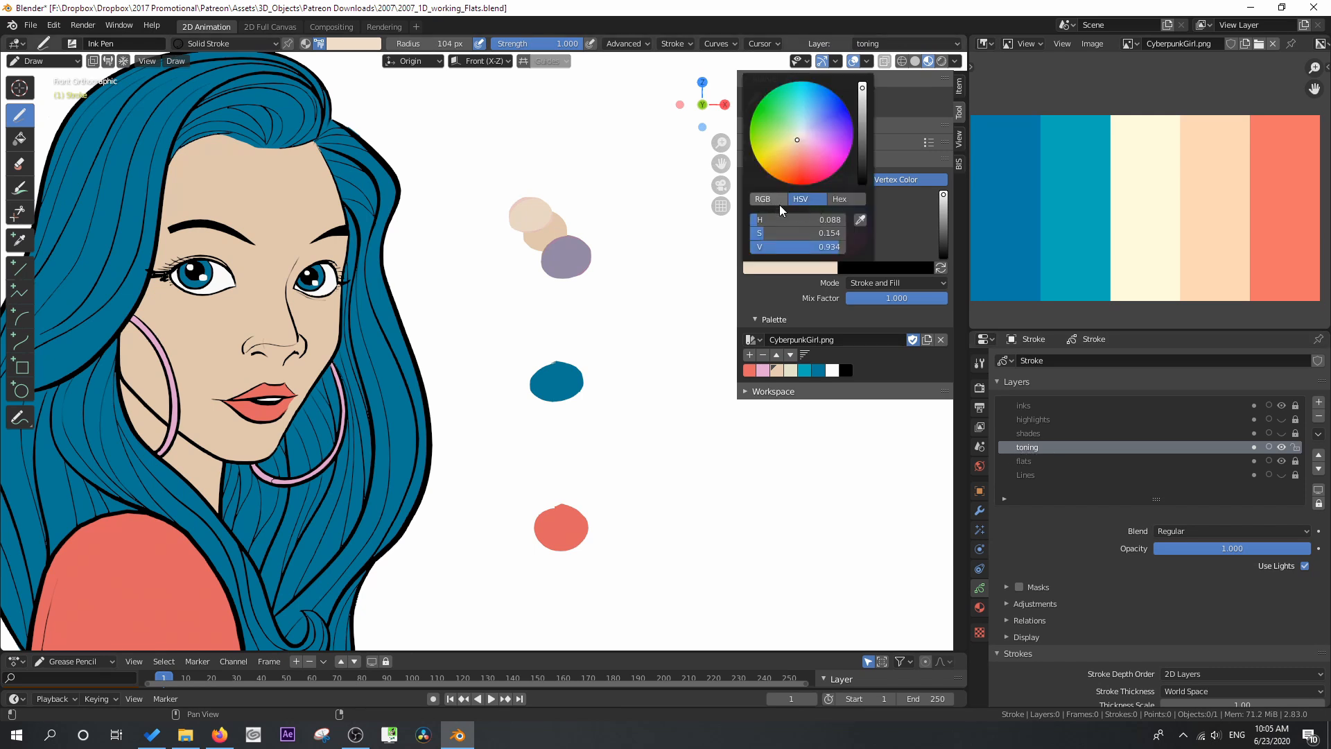
left_click(859, 219)
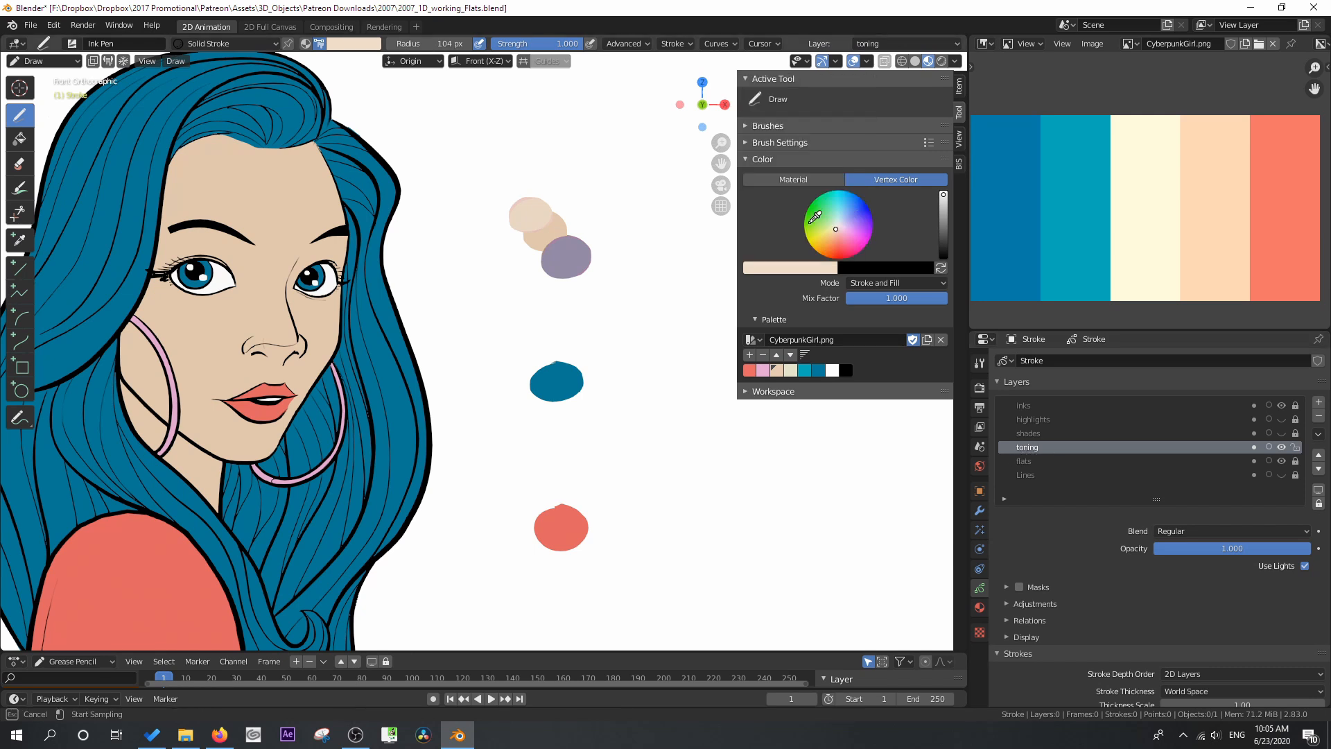
left_click(574, 246)
left_click(749, 355)
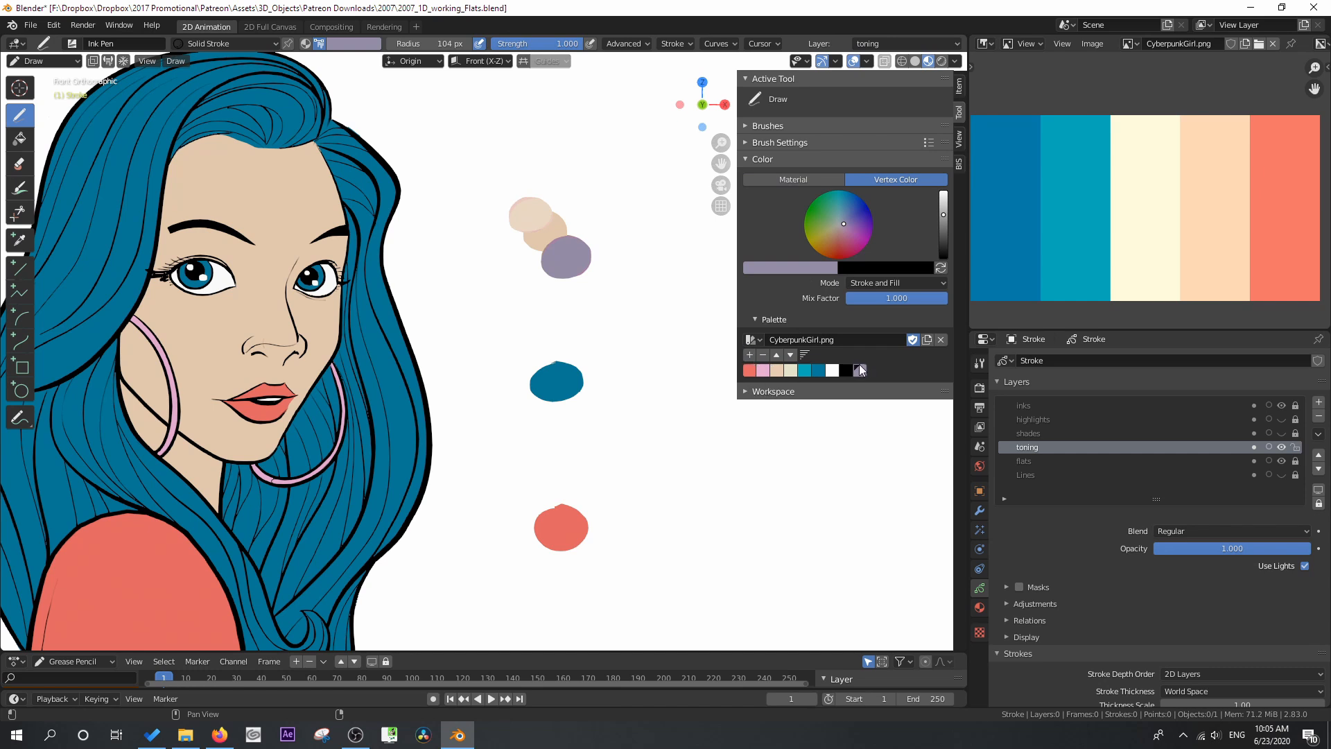
left_click(776, 355)
left_click(777, 355)
left_click(777, 355)
left_click(777, 355)
left_click(777, 355)
left_click(777, 355)
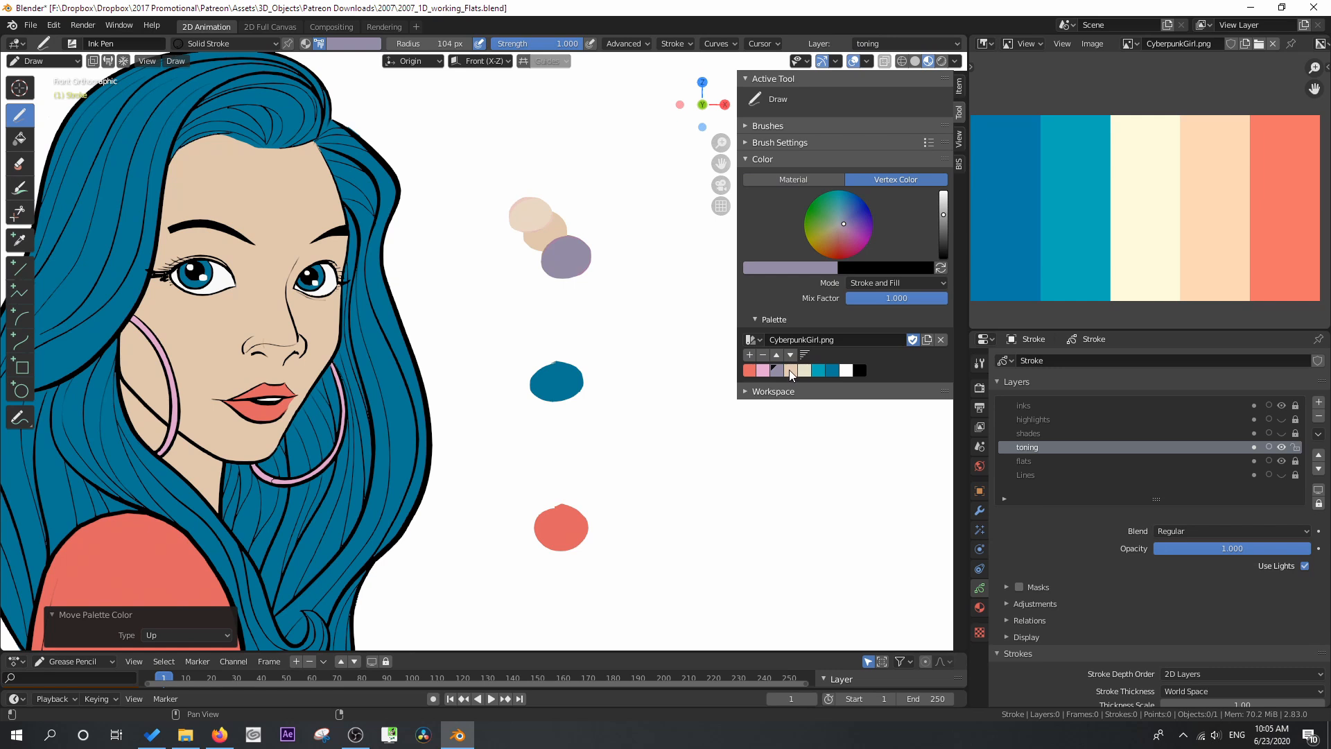
Sample the peach highlight swatch, add the colour to the palette and reorder it to sit just after the skin tone
left_click(791, 266)
left_click(857, 221)
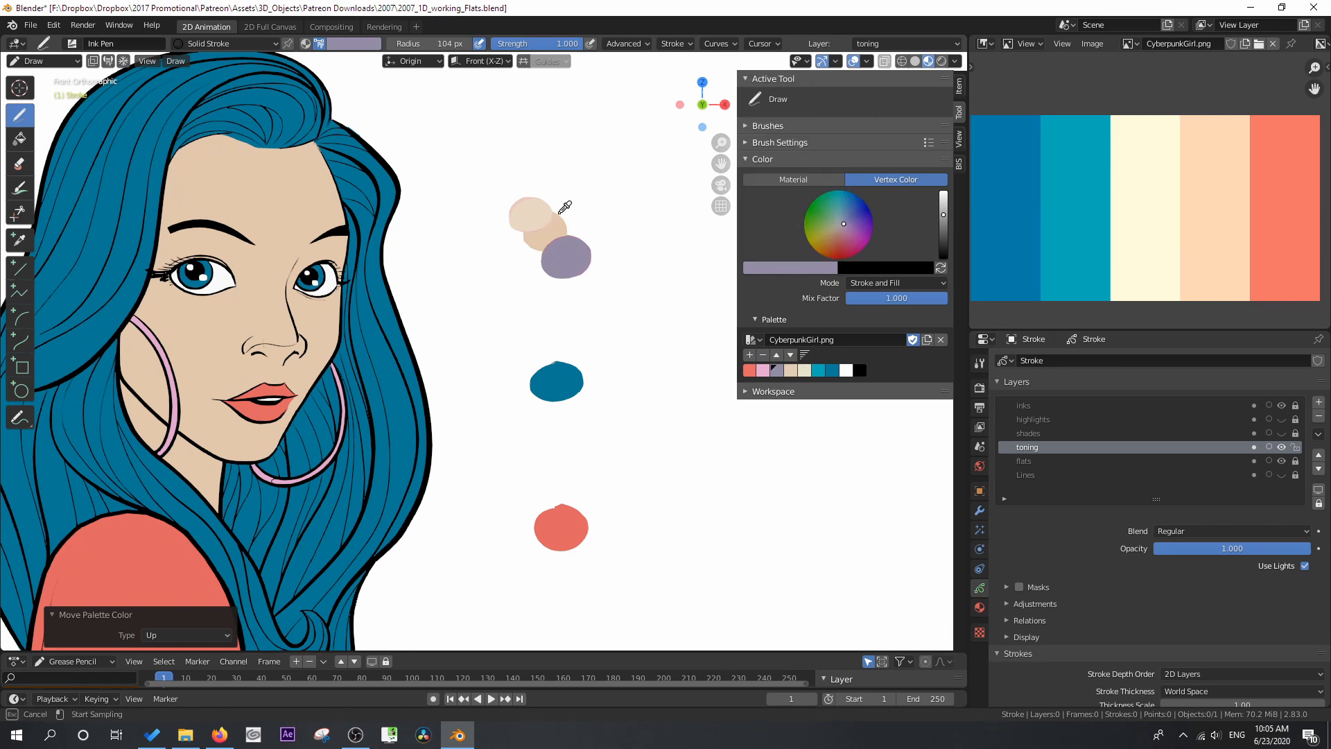
left_click(538, 213)
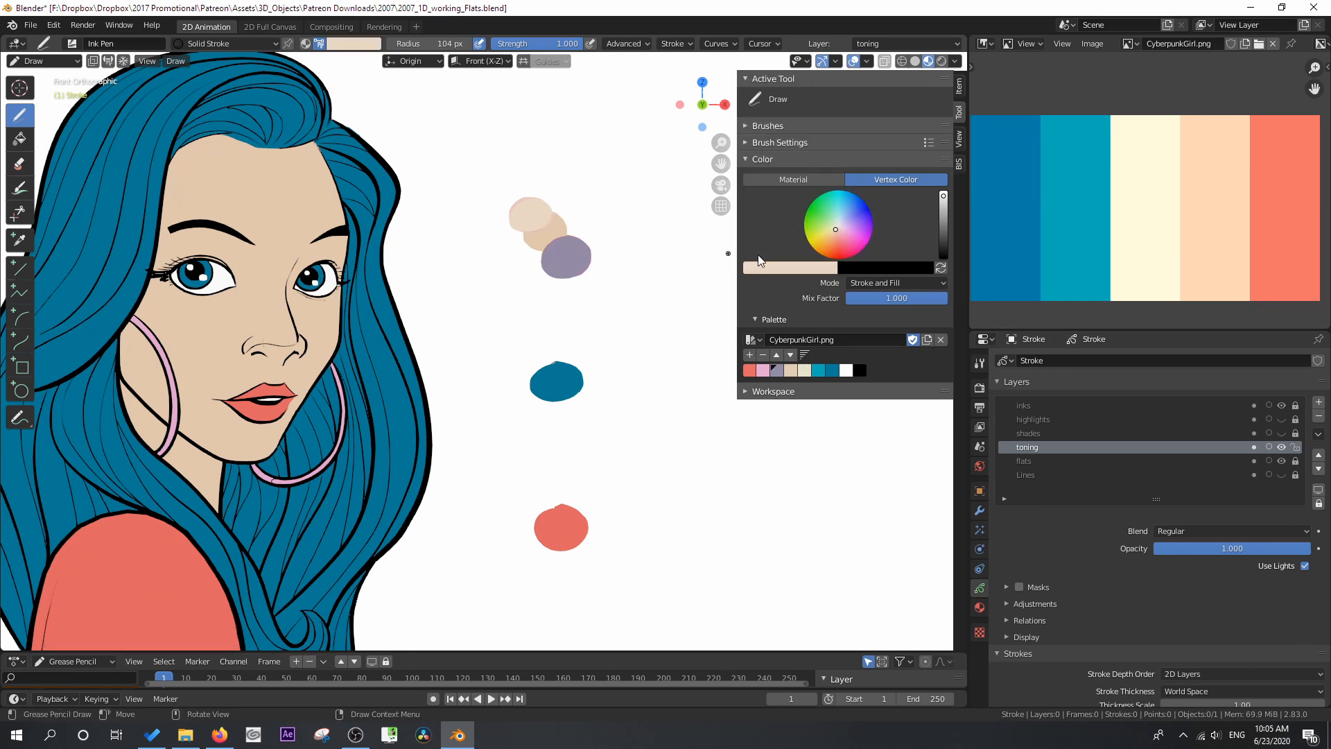
left_click(755, 353)
left_click(778, 353)
left_click(777, 354)
left_click(778, 354)
left_click(778, 354)
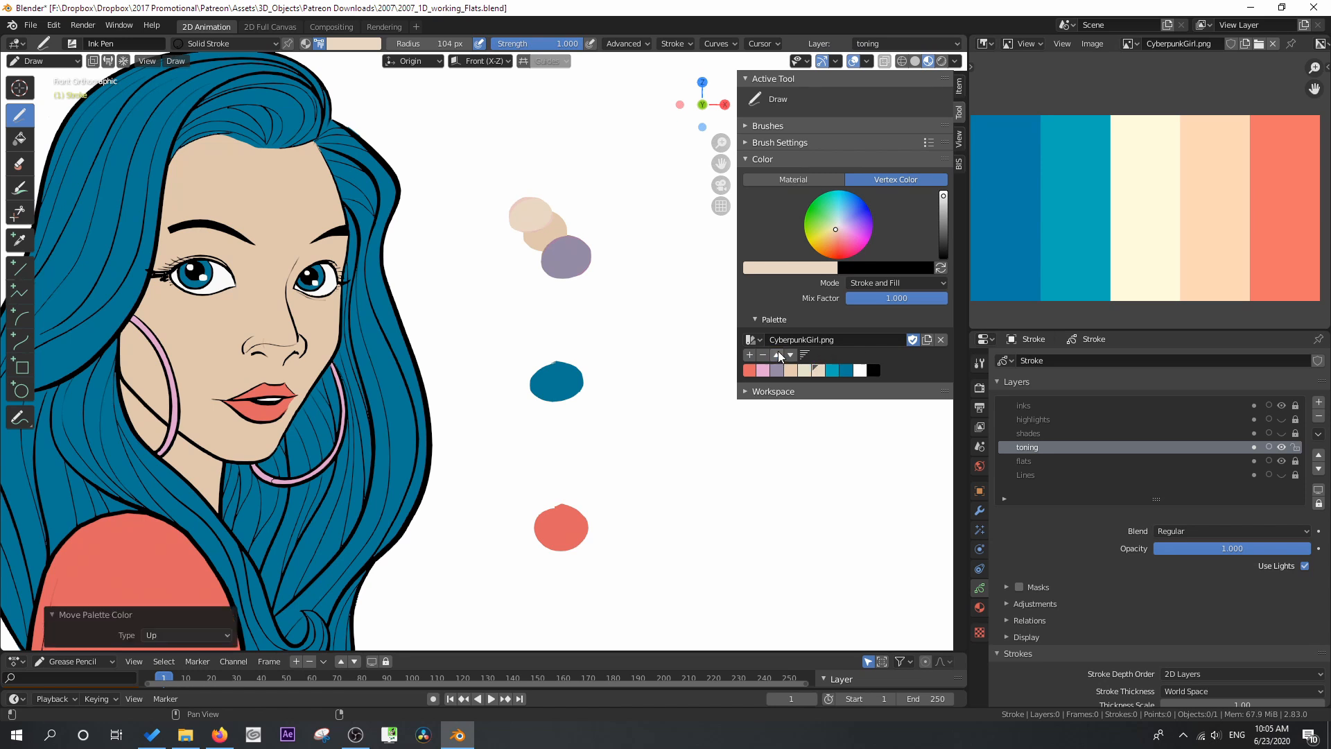
left_click(790, 354)
Select the purple shade colour from the palette and switch the drawing material to Solid Fill
left_click(776, 370)
scroll(486, 208, "up", 1)
left_click(177, 43)
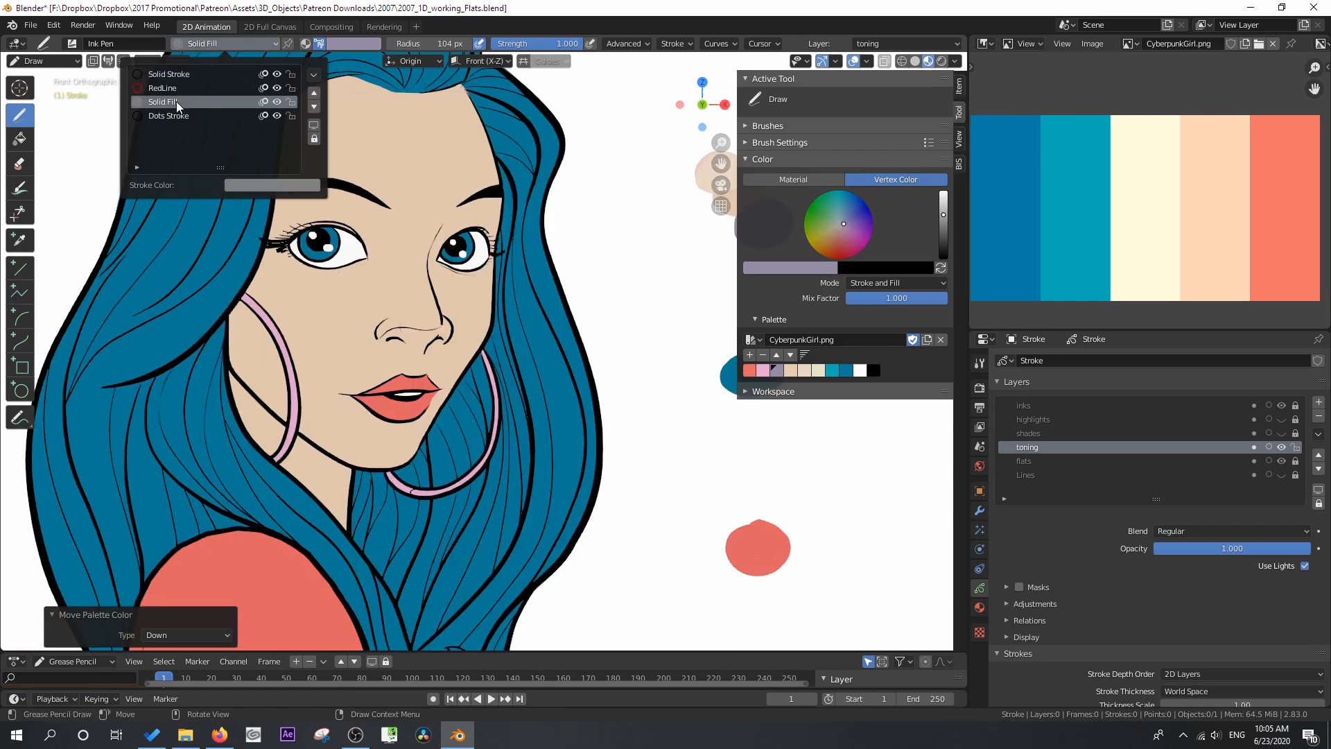
left_click(177, 100)
Try purple shade fills under the nose, on both eyelids, beneath the lower lip, behind the jaw and on the neck
mouse_move(444, 320)
left_mouse_down()
mouse_move(394, 323)
mouse_move(380, 338)
mouse_move(441, 331)
mouse_move(435, 310)
left_mouse_up()
mouse_move(498, 192)
left_mouse_down()
mouse_move(443, 222)
mouse_move(433, 262)
mouse_move(457, 232)
mouse_move(488, 234)
mouse_move(499, 201)
left_mouse_up()
mouse_move(390, 207)
left_mouse_down()
mouse_move(323, 221)
mouse_move(389, 221)
left_mouse_up()
mouse_move(420, 416)
left_mouse_down()
mouse_move(375, 416)
mouse_move(418, 419)
left_mouse_up()
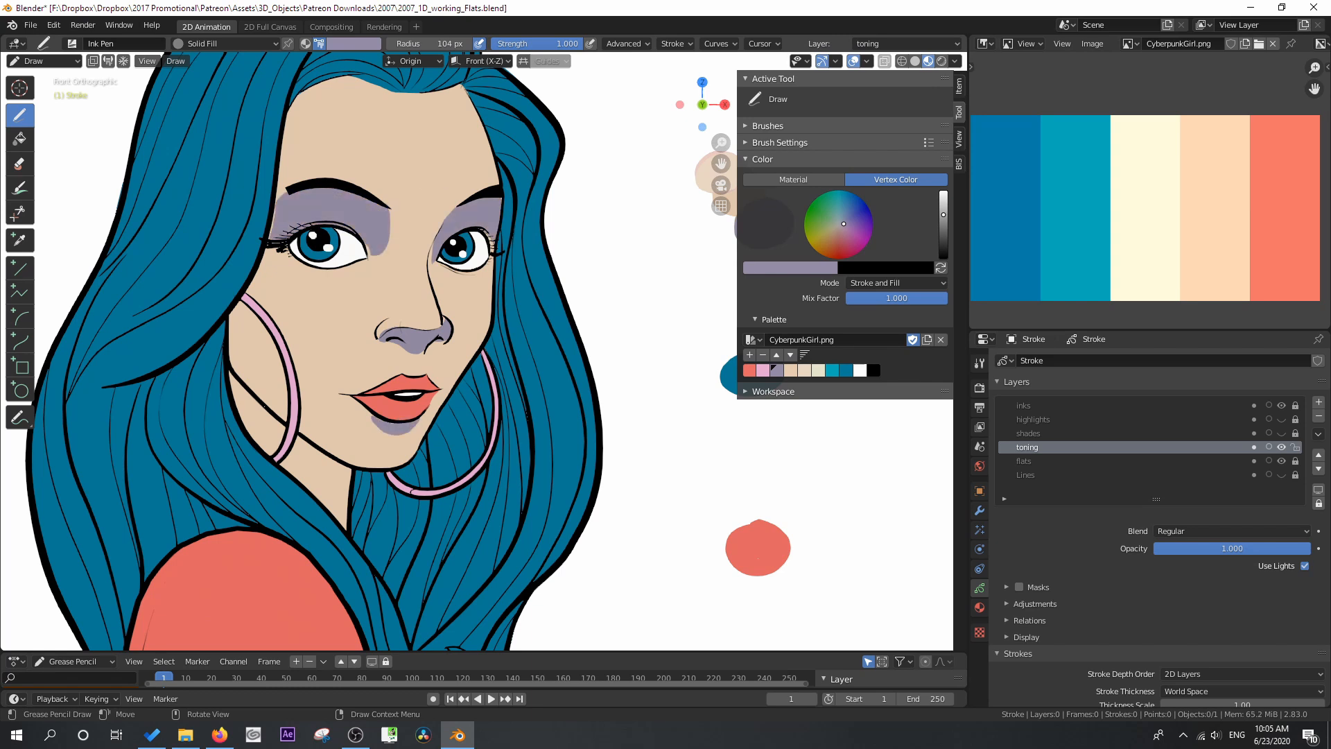
left_click_drag(241, 383, 230, 372)
mouse_move(298, 436)
left_mouse_down()
mouse_move(347, 530)
mouse_move(283, 458)
left_mouse_up()
Lower the toning layer's opacity to about 0.502 and compare it with the shades layer by toggling their visibility
left_click_drag(1242, 544, 1153, 542)
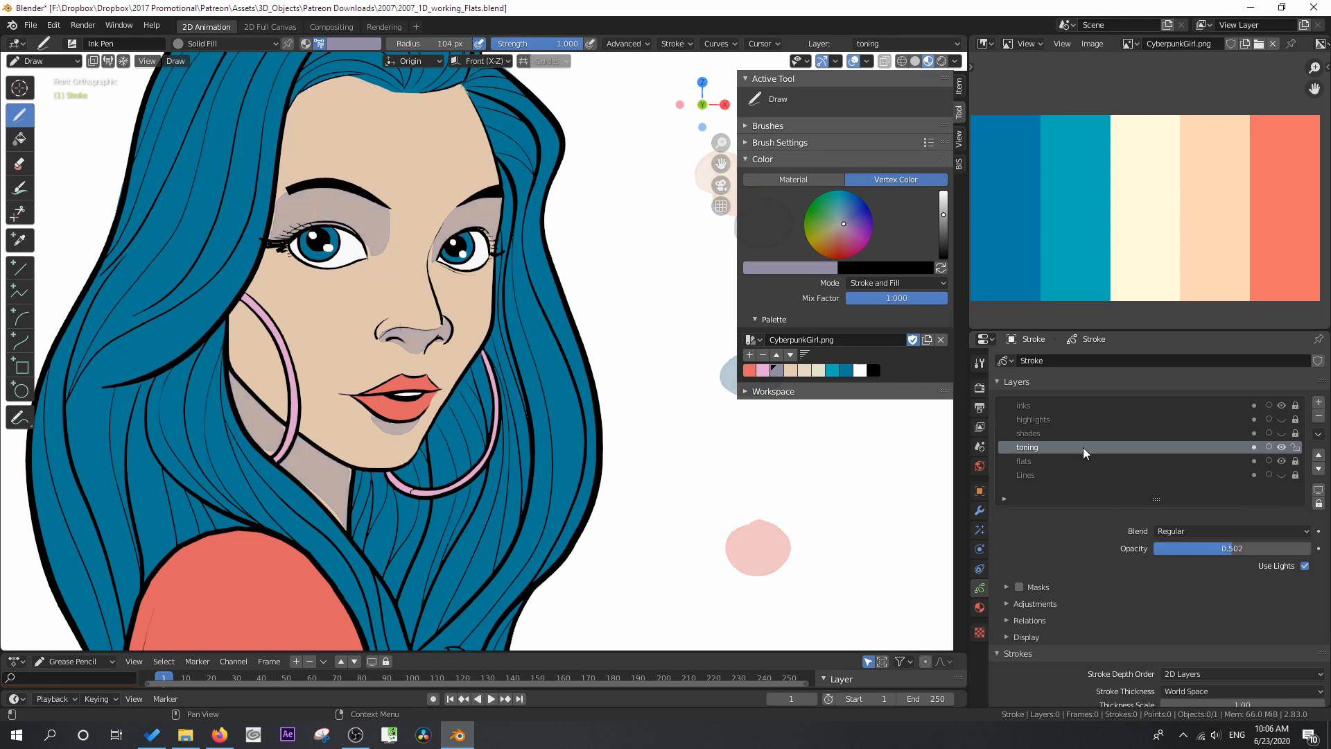
left_click(1280, 433)
left_click(1281, 445)
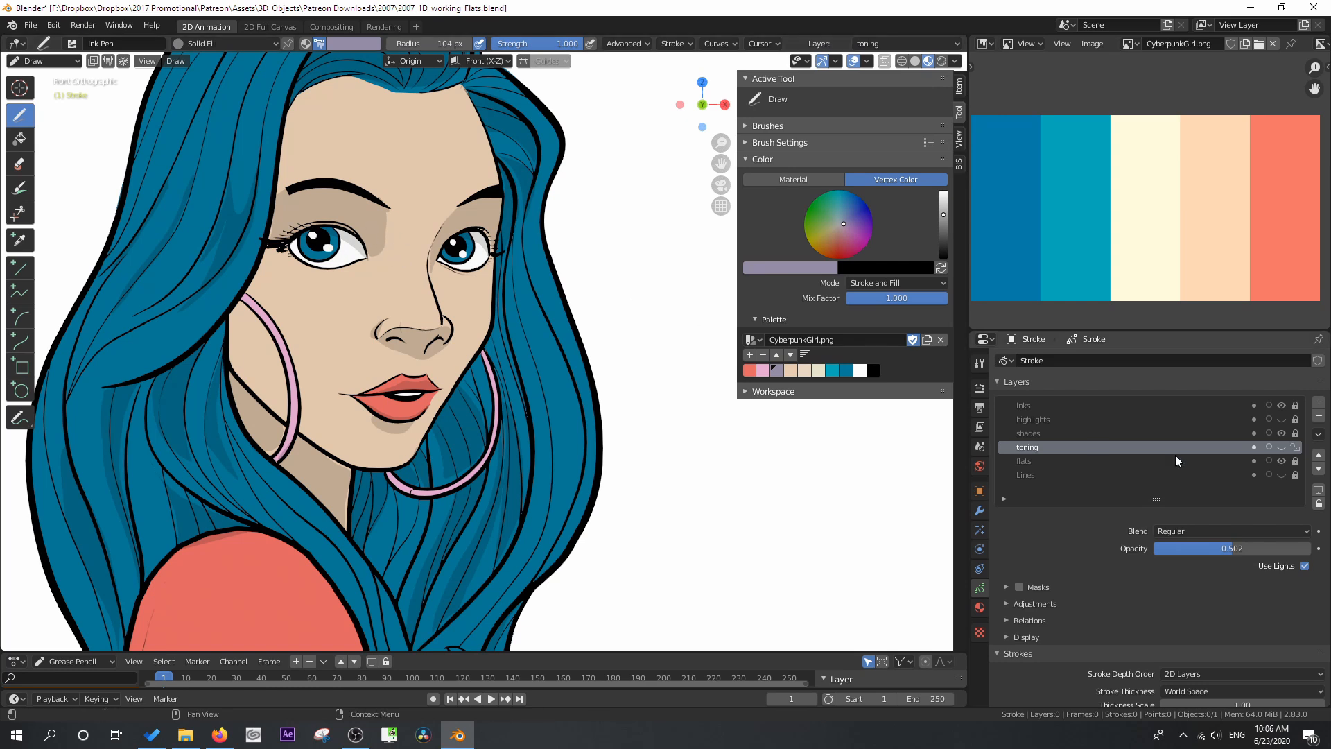
left_click(1281, 446)
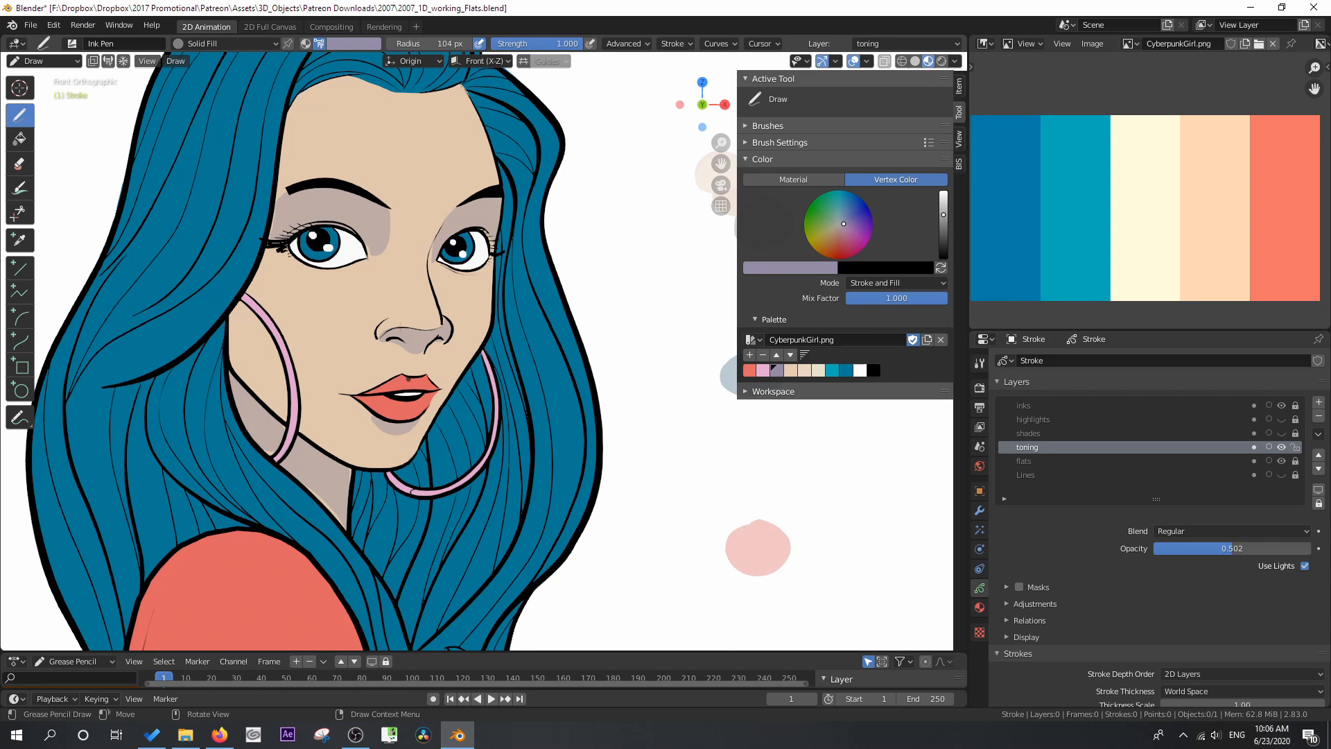
Try a white highlight shape along the nose and adjust the toning layer's opacity
scroll(408, 378, "down", 2)
scroll(384, 375, "up", 1)
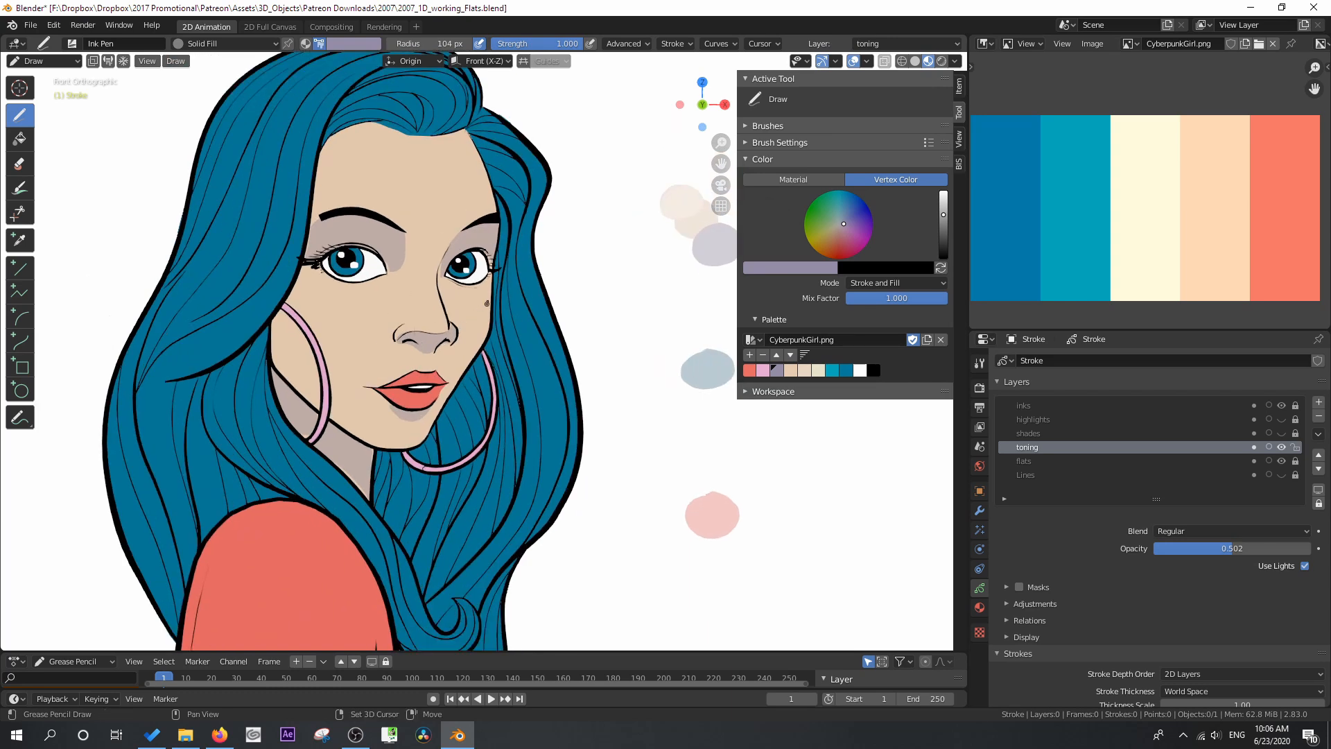
middle_click_drag(457, 333, 391, 340, "shift")
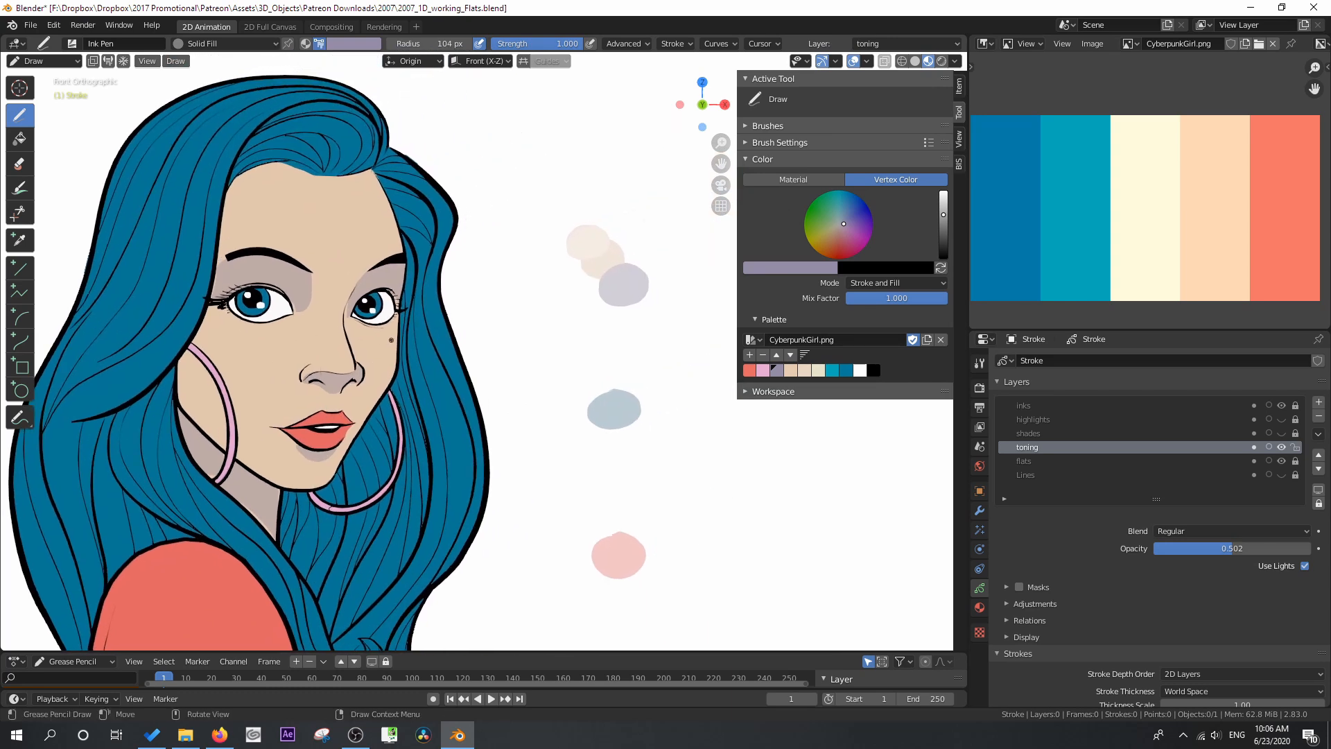
left_click(817, 371)
left_click(804, 369)
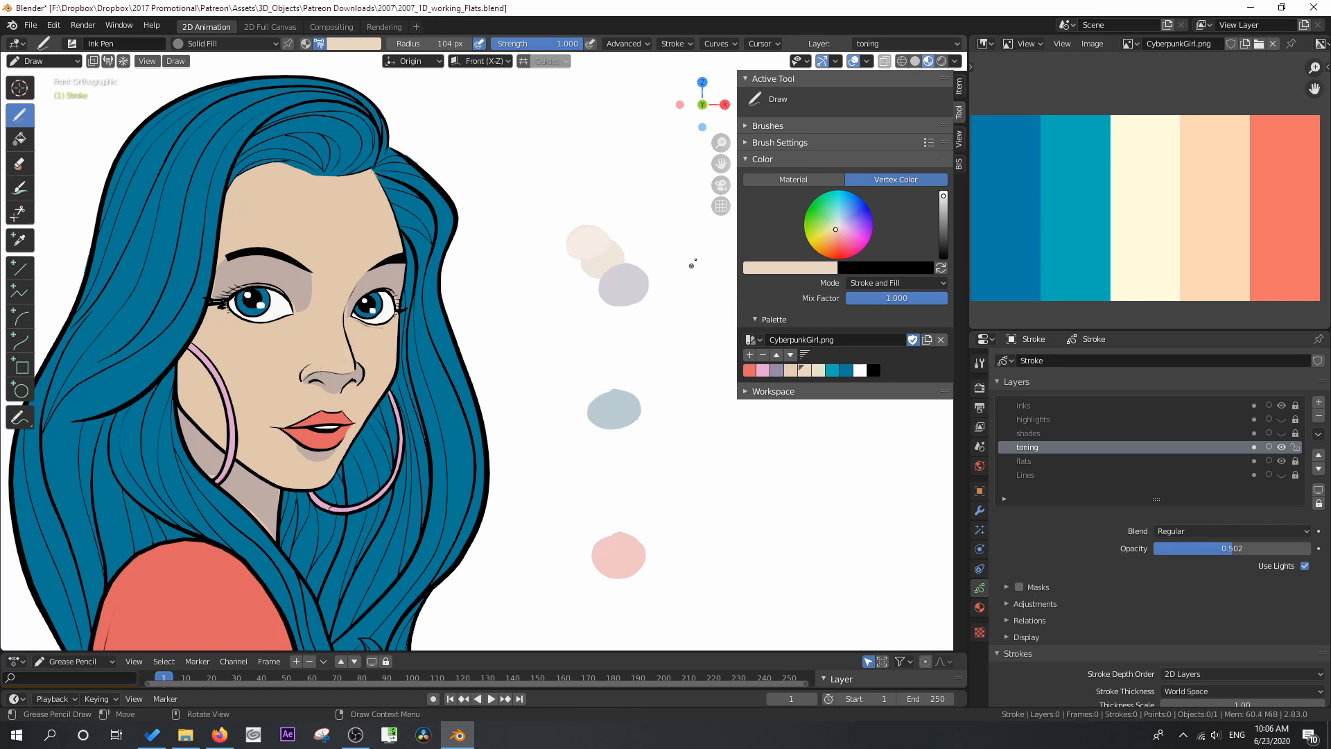
left_click(859, 370)
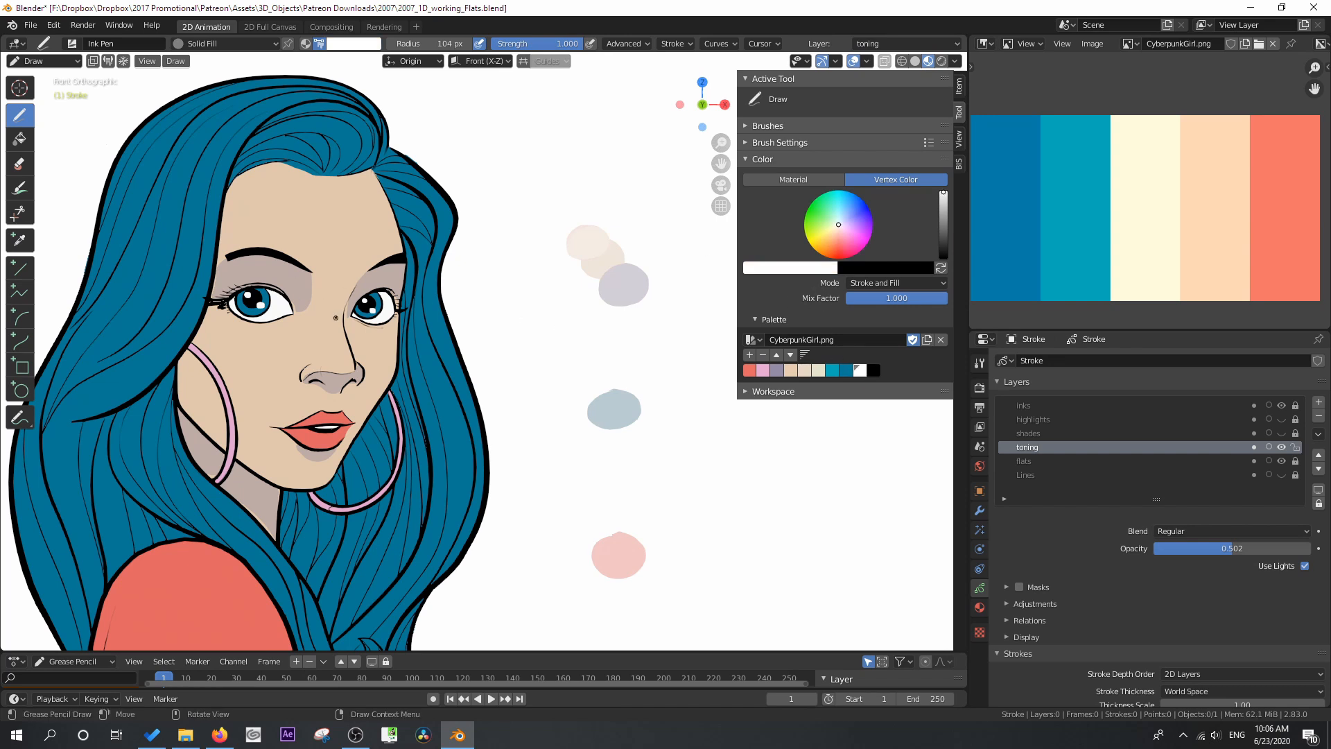
left_click_drag(354, 354, 337, 322)
left_click(804, 369)
mouse_move(1249, 543)
left_mouse_down()
mouse_move(1263, 544)
mouse_move(1221, 548)
mouse_move(1266, 550)
mouse_move(1223, 552)
left_mouse_up()
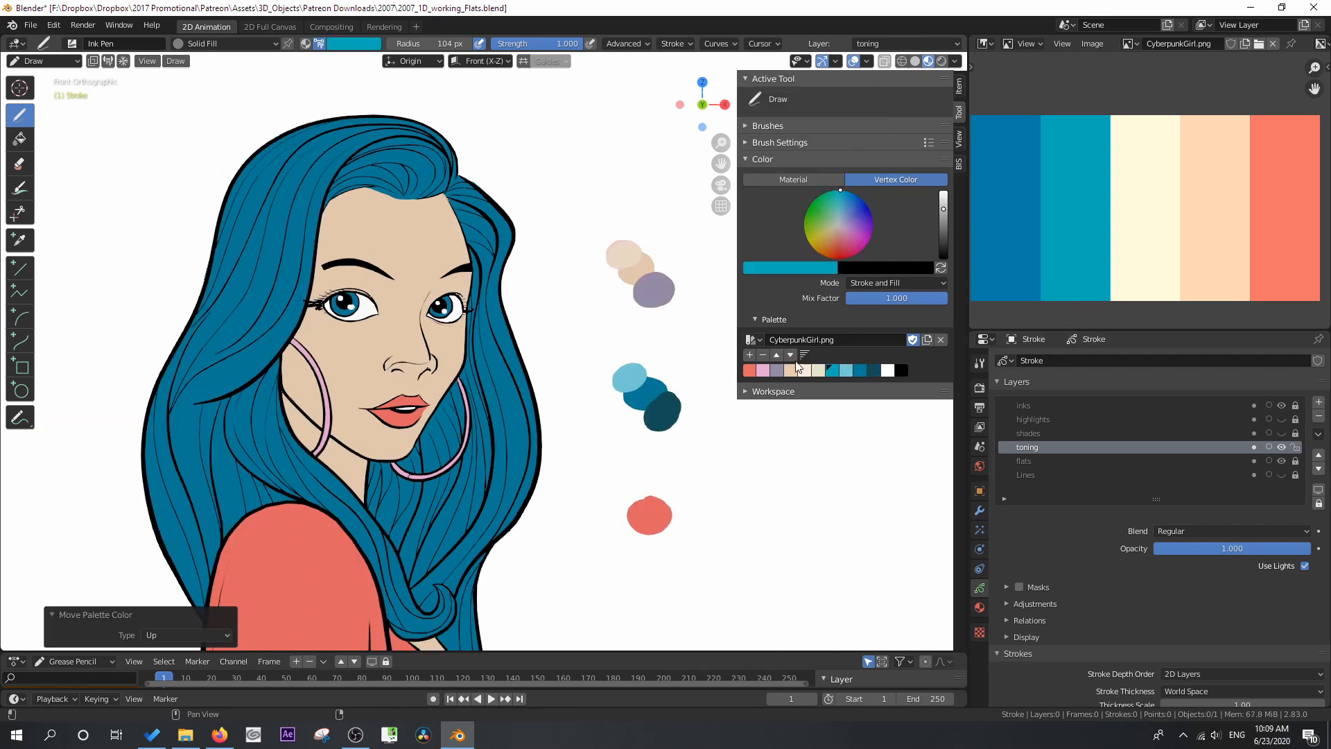
Paint a dark red shade swatch overlapping the coral swatch's lower edge and add the colour to the palette before coral
left_click(830, 267)
left_click_drag(831, 247, 803, 248)
mouse_move(667, 517)
left_mouse_down()
mouse_move(659, 542)
mouse_move(656, 531)
left_mouse_up()
left_click(750, 355)
left_click(776, 355)
Paint a lighter, less saturated coral highlight swatch over the coral swatch's upper edge and add the colour to the palette after coral
left_click(791, 268)
left_click_drag(803, 247, 832, 248)
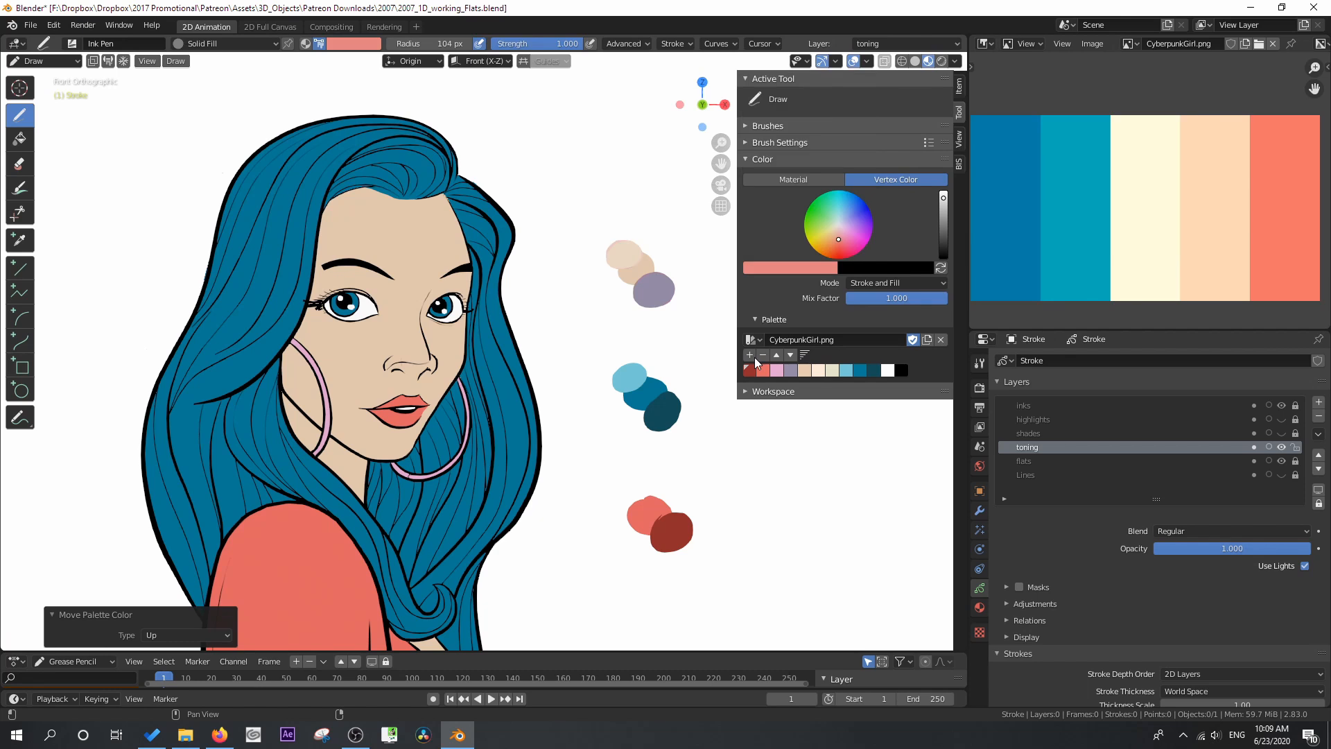
left_click_drag(642, 493, 615, 522)
left_click(783, 268)
left_click_drag(781, 231, 765, 232)
left_click_drag(642, 495, 617, 525)
left_click(750, 354)
left_click(776, 355)
Shift the hue of the palette's purple skin-shade colour to a dusty rose
left_click(804, 371)
left_click(773, 267)
left_click_drag(835, 216, 867, 216)
Reorder the palette so the skin highlight sits just before white and the pink comes first
left_click(830, 371)
left_click(777, 355)
left_click(790, 355)
left_click(790, 355)
left_click(790, 355)
left_click(777, 355)
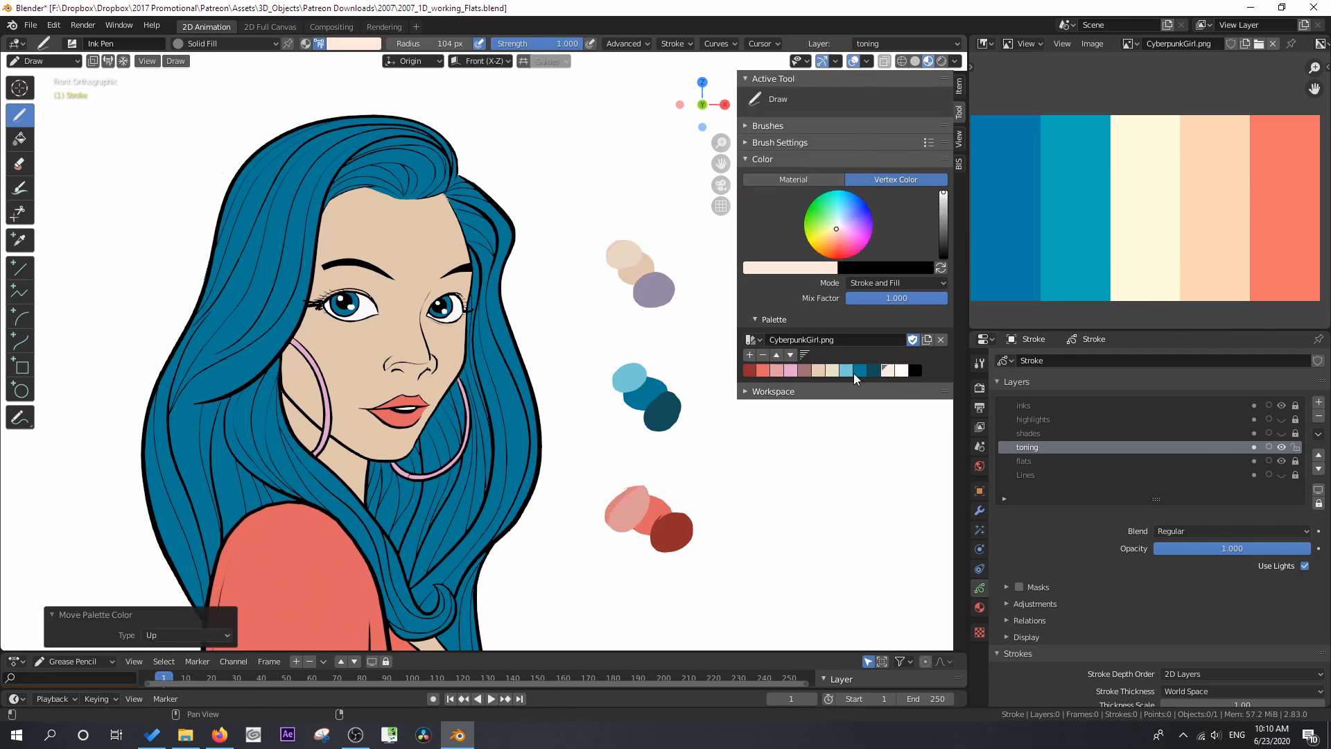
left_click(791, 371)
left_click(778, 354)
left_click(777, 354)
left_click(777, 354)
Fill dusty-rose shade shapes under the nose, on both eyelids, beneath the lower lip and on the neck, and test a lower toning opacity
left_click(804, 371)
scroll(340, 370, "up", 5)
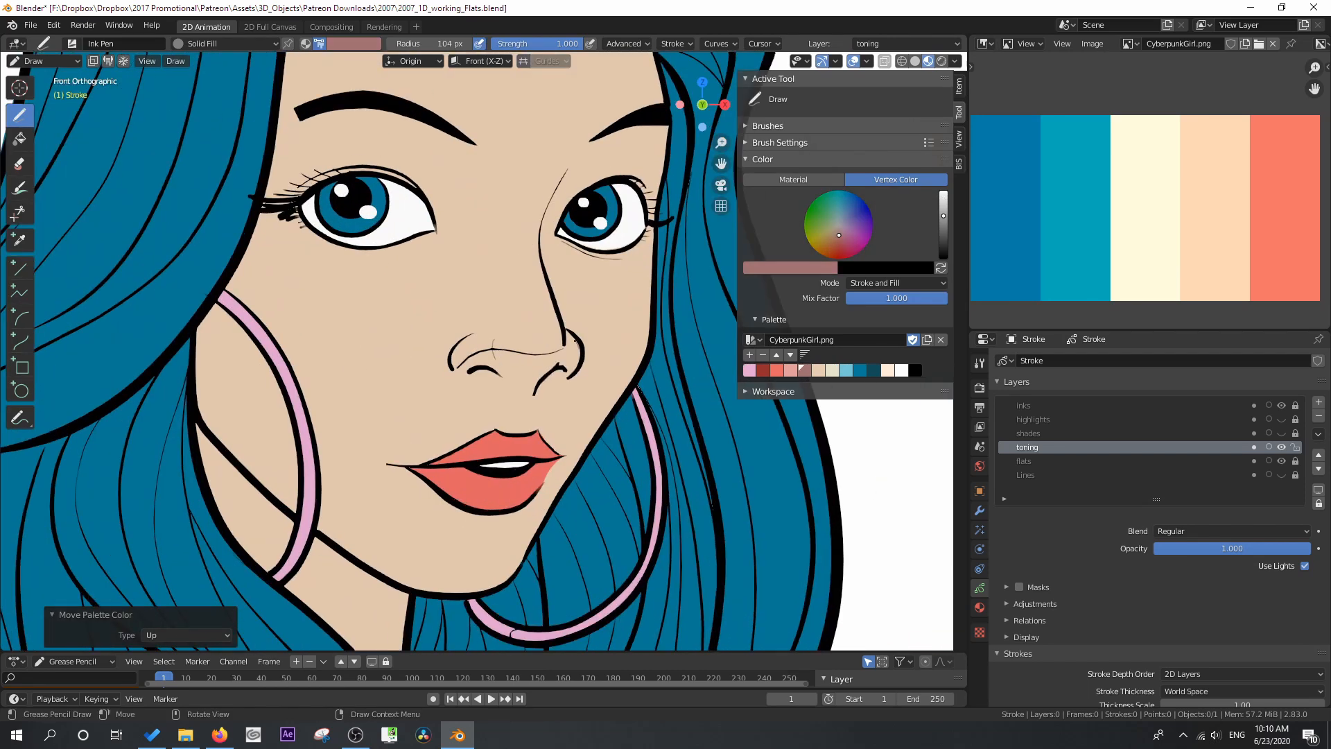
left_click_drag(574, 340, 568, 378)
mouse_move(279, 129)
left_mouse_down()
mouse_move(340, 170)
mouse_move(265, 202)
left_mouse_up()
mouse_move(667, 127)
left_mouse_down()
mouse_move(607, 177)
mouse_move(655, 218)
left_mouse_up()
mouse_move(523, 510)
left_mouse_down()
mouse_move(451, 533)
mouse_move(522, 511)
left_mouse_up()
left_click_drag(198, 425, 272, 568)
middle_click_drag(388, 520, 367, 305, "shift")
left_click_drag(270, 305, 383, 388)
middle_click_drag(367, 277, 389, 515, "shift")
left_click_drag(1229, 548, 1203, 549)
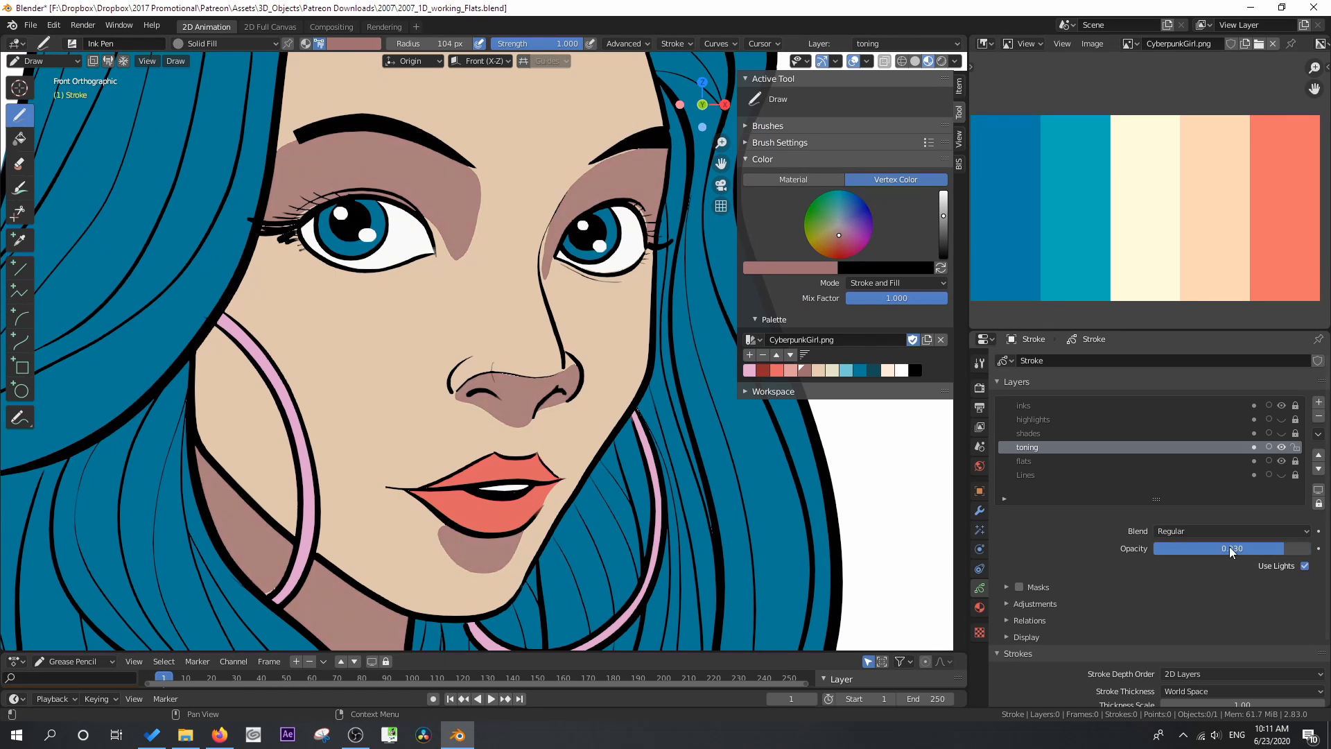
Switch to Edit Mode and move the selected skin shade shapes to the tones_dark layer
left_click(43, 61)
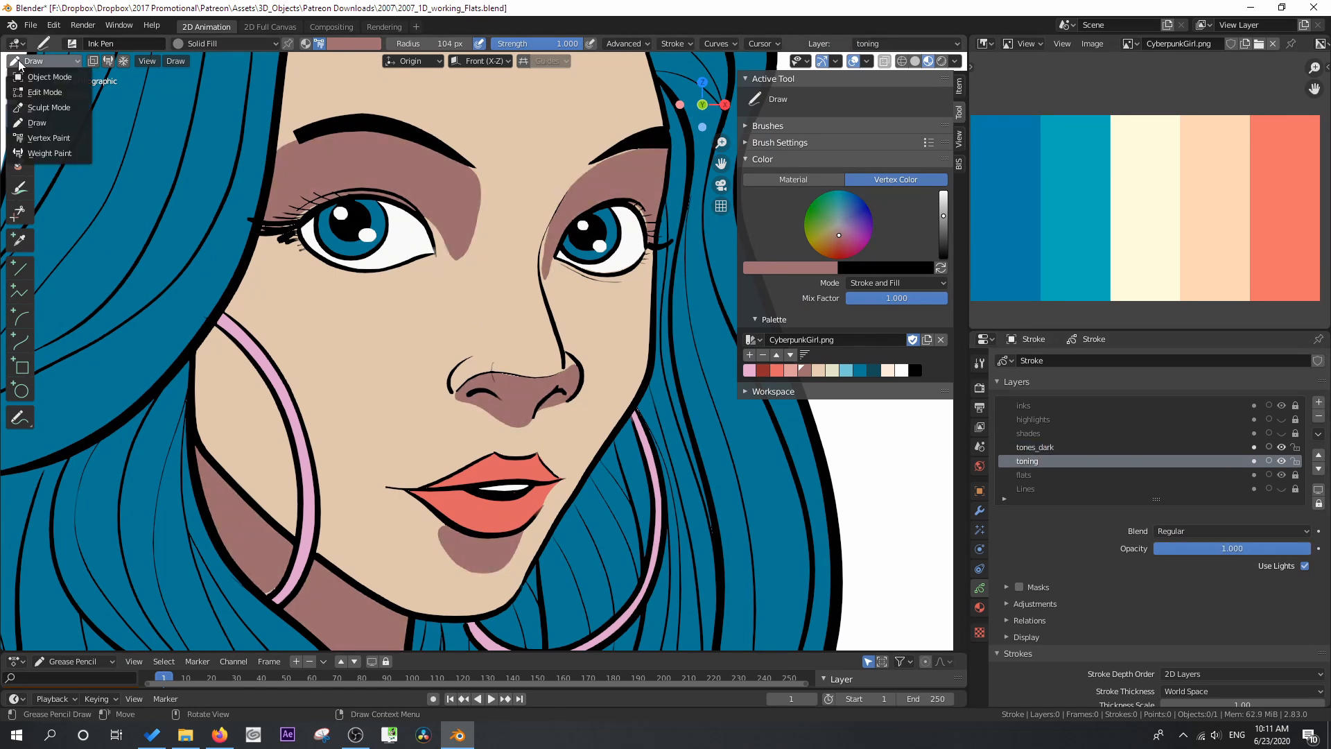
left_click(42, 90)
key("m")
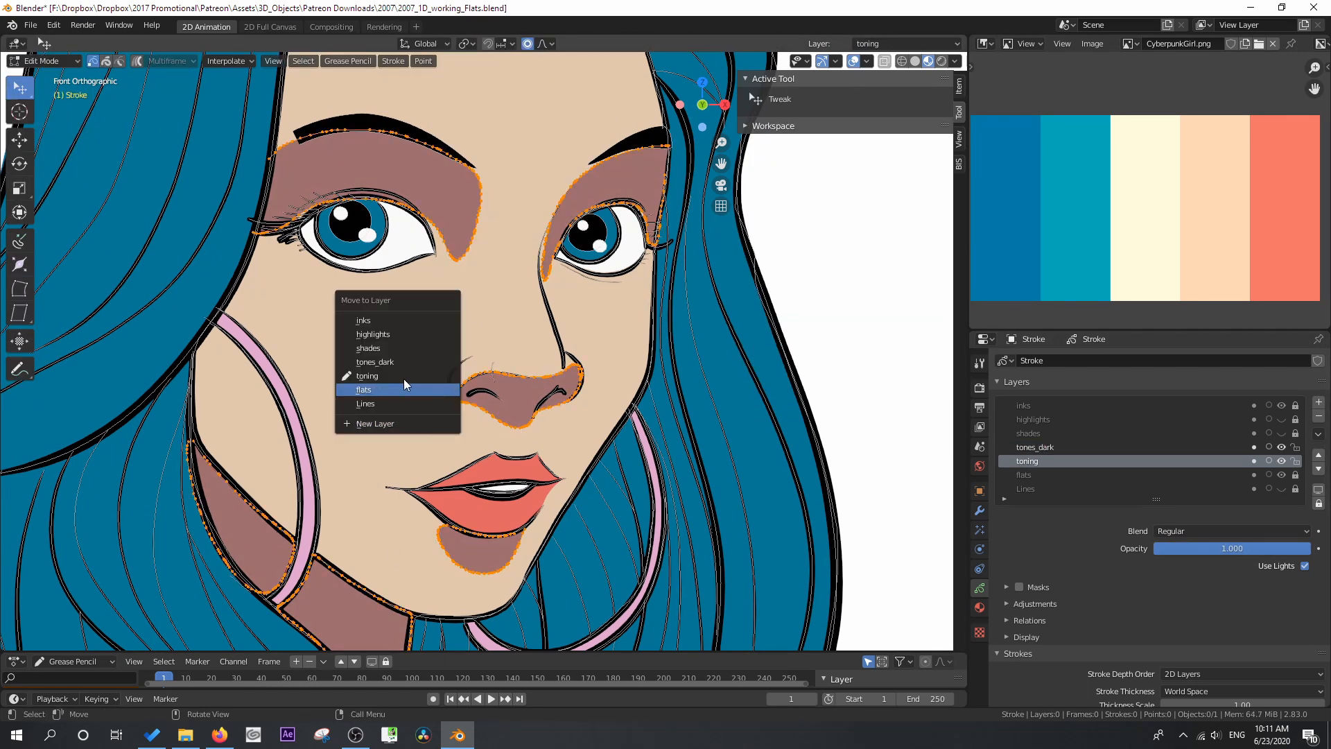
left_click(405, 389)
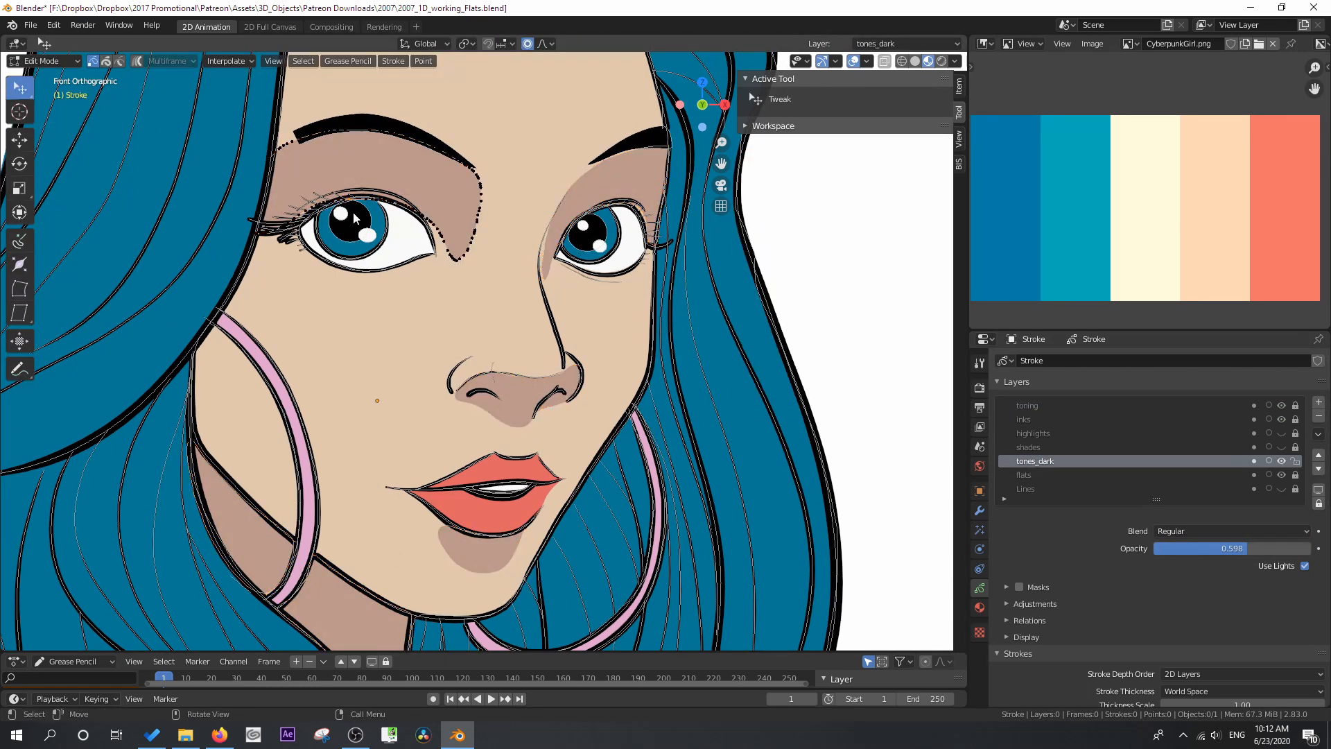
Refine the outlines of the eyelid, nose and lower-lip shade shapes by moving their points
left_click_drag(455, 261, 456, 282)
left_click_drag(432, 223, 435, 230)
left_click(595, 169)
left_click_drag(662, 196, 668, 204)
left_click_drag(445, 534, 440, 525)
left_click_drag(473, 571, 472, 563)
left_click_drag(445, 541, 510, 527)
left_click_drag(459, 396, 460, 380)
left_click_drag(541, 271, 539, 268)
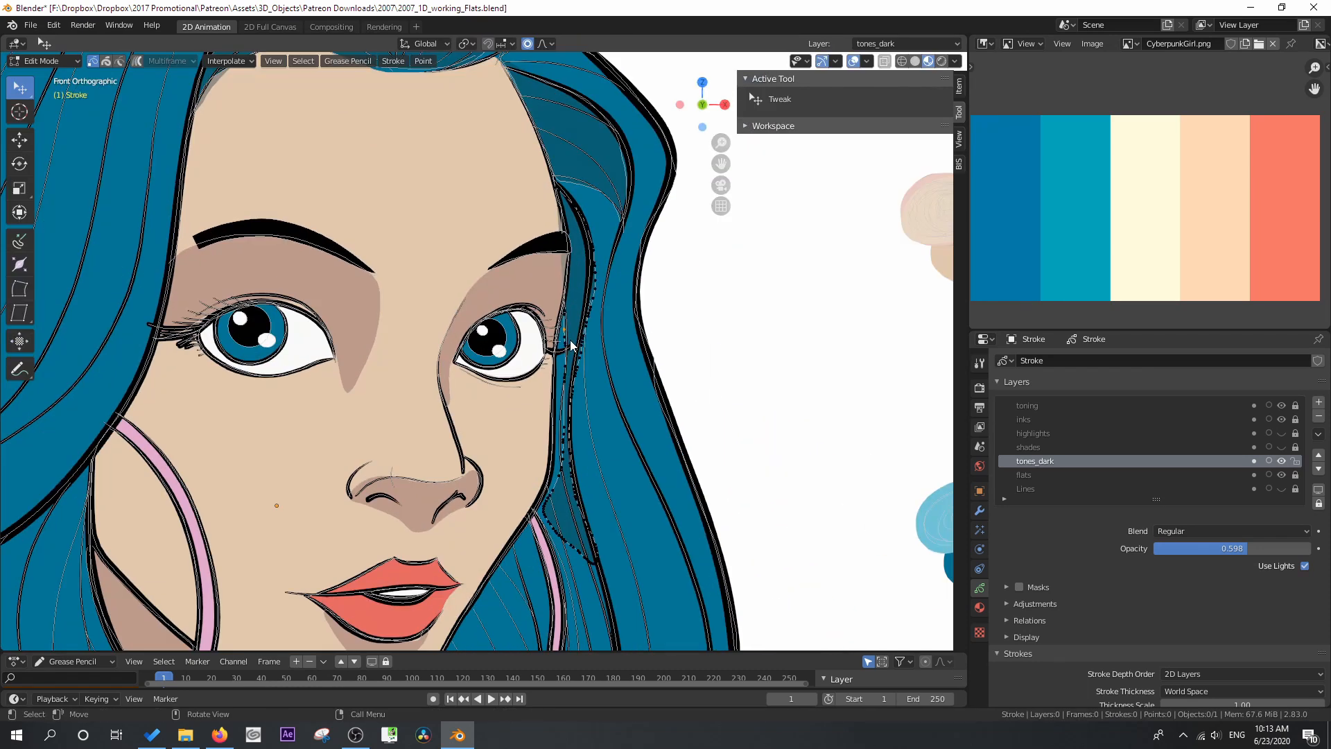
Move the points of the hair shade beside the far cheek inward to follow the face edge
left_click_drag(563, 360, 553, 350)
left_click_drag(562, 412, 554, 414)
left_click_drag(564, 436, 556, 441)
left_click_drag(547, 505, 542, 509)
left_click_drag(556, 477, 553, 486)
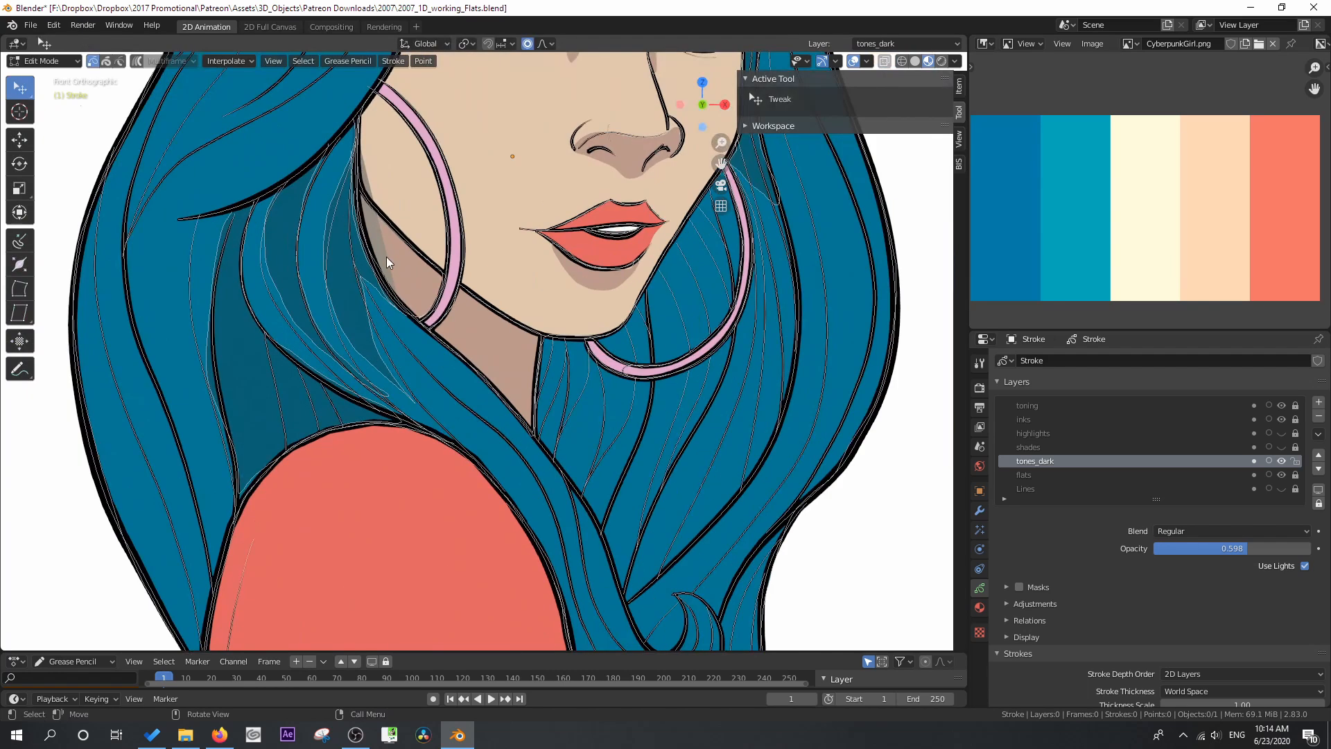
Delete the selected shade part near the jaw and fill a new hair shade shape between the neck and the far earring
key("x")
left_click(359, 251)
key("Tab")
mouse_move(542, 359)
left_mouse_down()
mouse_move(548, 449)
mouse_move(604, 388)
mouse_move(637, 312)
mouse_move(642, 419)
mouse_move(649, 383)
left_mouse_up()
Adjust the outline points of the hair shade shapes above the shoulder
key("Tab")
left_click_drag(393, 399, 388, 393)
left_click_drag(288, 303, 280, 298)
left_click_drag(270, 248, 345, 372)
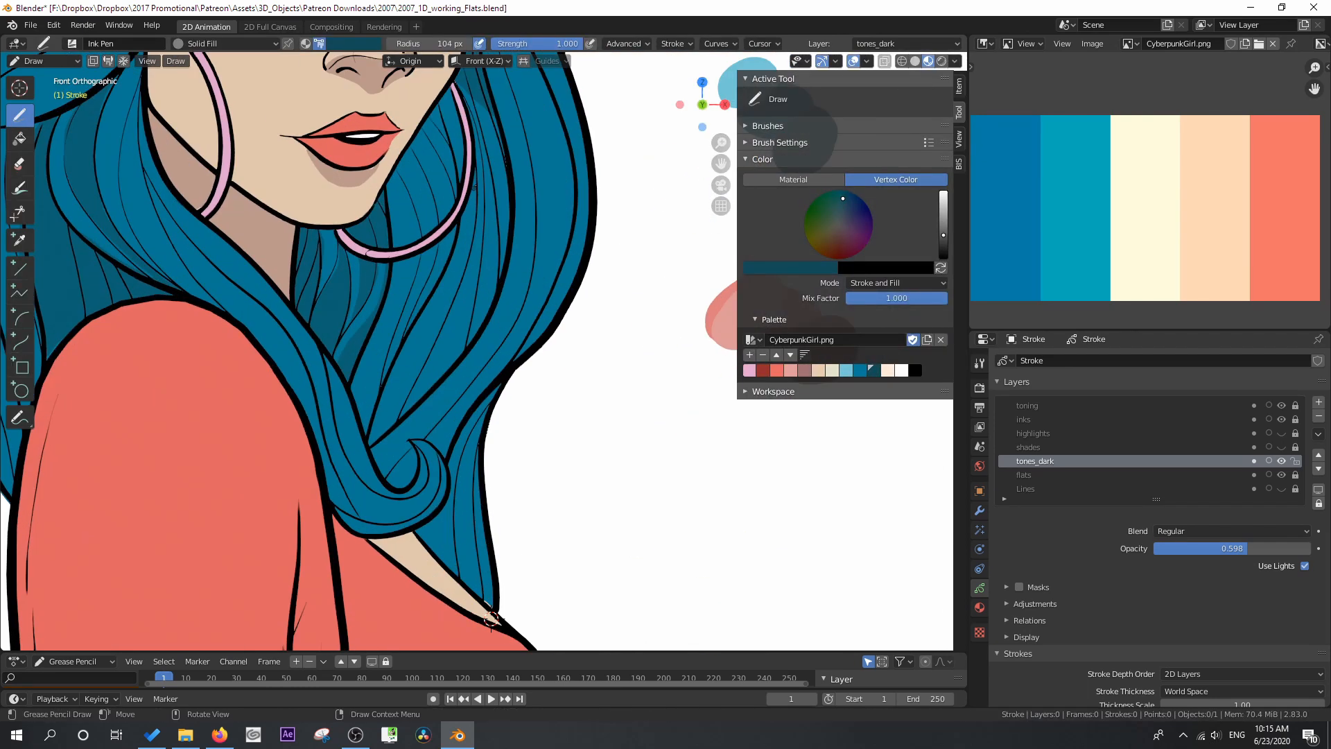
Fill dark teal shade shapes along the hair strands around the far earring and down to the curl
mouse_move(474, 186)
left_mouse_down()
mouse_move(417, 393)
mouse_move(468, 201)
left_mouse_up()
mouse_move(449, 236)
left_mouse_down()
mouse_move(368, 424)
mouse_move(442, 242)
left_mouse_up()
left_click_drag(450, 111, 424, 230)
left_click_drag(392, 179, 400, 244)
left_click_drag(357, 389, 400, 261)
mouse_move(499, 326)
left_mouse_down()
mouse_move(388, 471)
mouse_move(430, 568)
left_mouse_up()
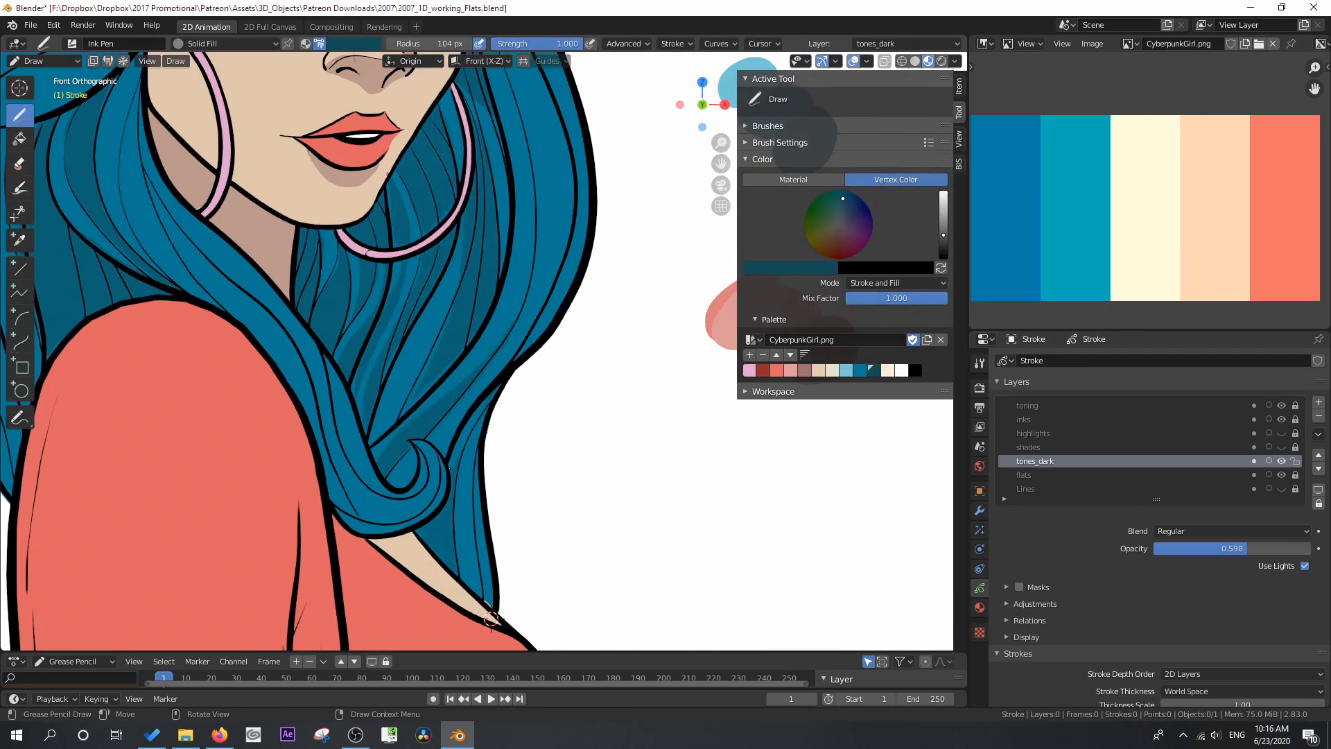
left_click_drag(312, 395, 388, 527)
left_click_drag(395, 343, 357, 524)
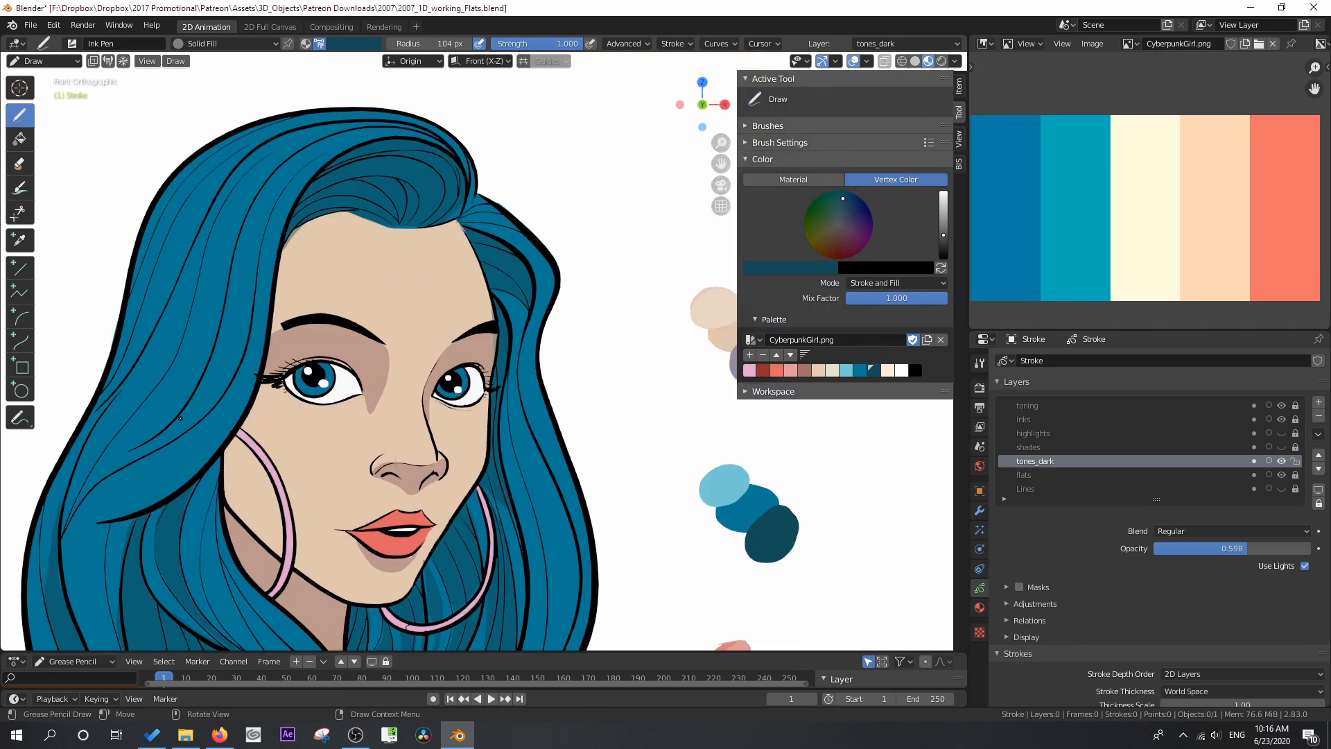
Fill dark teal shade shapes across the large hair locks beside the near side of the face
left_click_drag(160, 284, 122, 378)
left_click_drag(215, 305, 170, 419)
left_click_drag(246, 326, 198, 419)
left_click_drag(136, 412, 176, 339)
left_click_drag(218, 485, 202, 575)
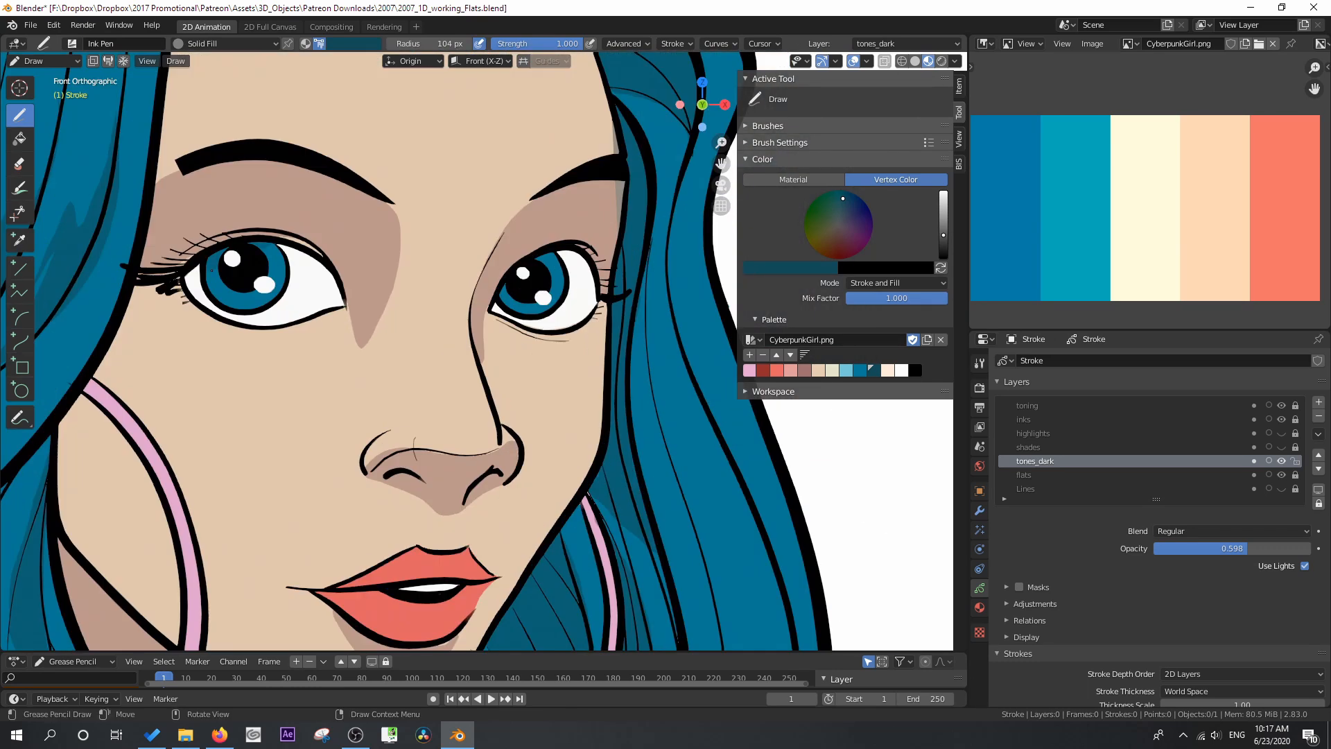
Shade both irises in dark teal and the eye whites in a grey brightened from black
left_click_drag(265, 244, 284, 266)
left_click_drag(538, 253, 559, 266)
left_click(915, 370)
left_click(790, 268)
left_click_drag(864, 180, 865, 145)
left_click_drag(559, 251, 597, 303)
left_click_drag(278, 245, 344, 305)
Fill dark red shade shapes on the upper and lower lips
left_click(749, 370)
left_click(764, 370)
middle_click_drag(443, 486, 436, 247, "shift")
left_click_drag(459, 318, 479, 337)
mouse_move(467, 369)
left_mouse_down()
mouse_move(360, 388)
mouse_move(463, 373)
left_mouse_up()
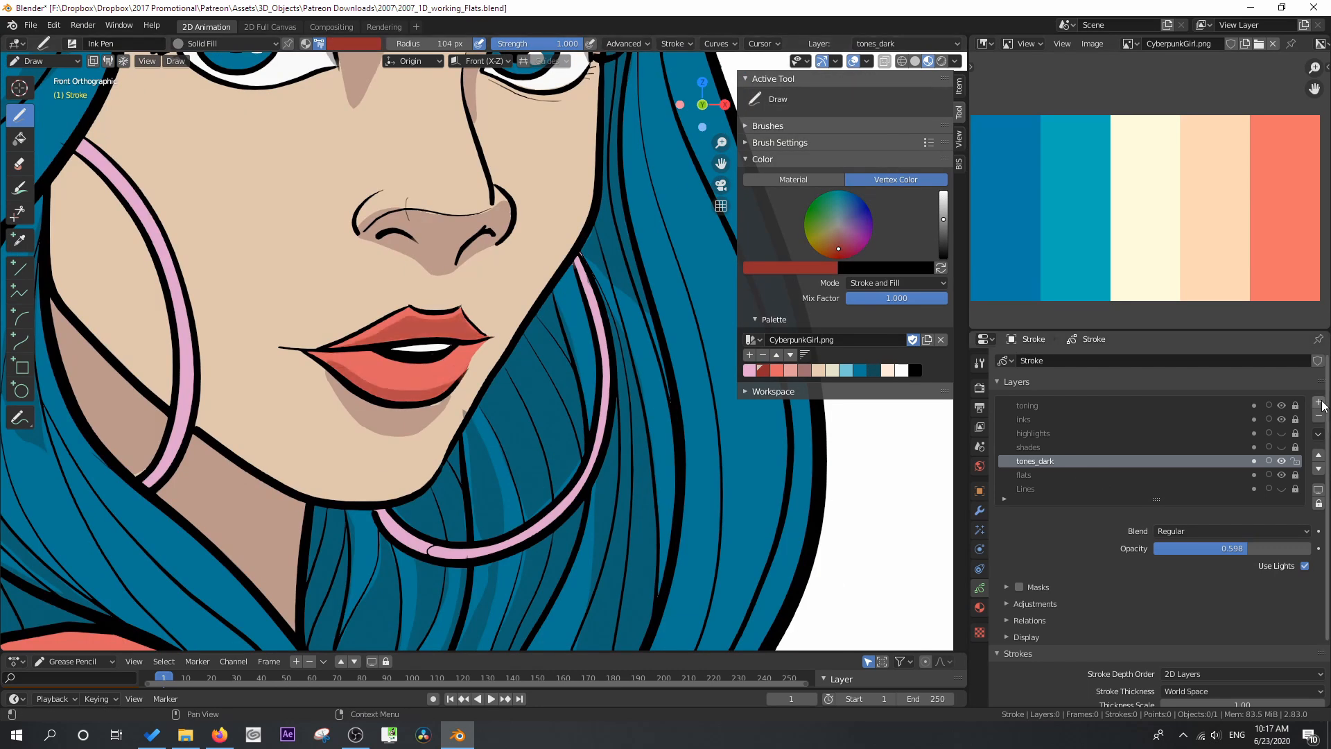
Add a layer named Tone_Light with an opacity of about 0.528, and set the tones_dark layer's opacity to about 0.507
left_click(1319, 402)
double_click(1033, 463)
type("Tone_Light")
key("Return")
left_click_drag(1233, 547, 1220, 546)
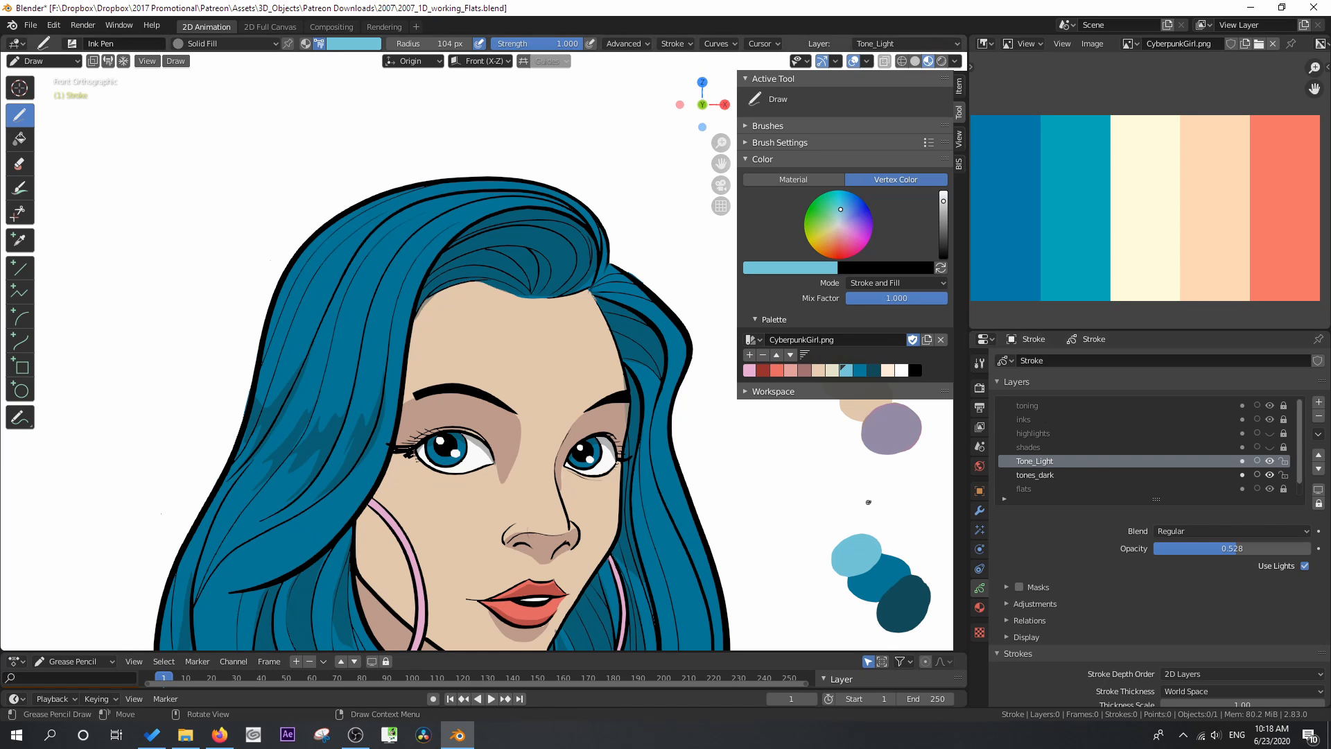
left_click(1042, 475)
mouse_move(1260, 551)
left_mouse_down()
mouse_move(1277, 553)
mouse_move(1242, 552)
mouse_move(1257, 553)
left_mouse_up()
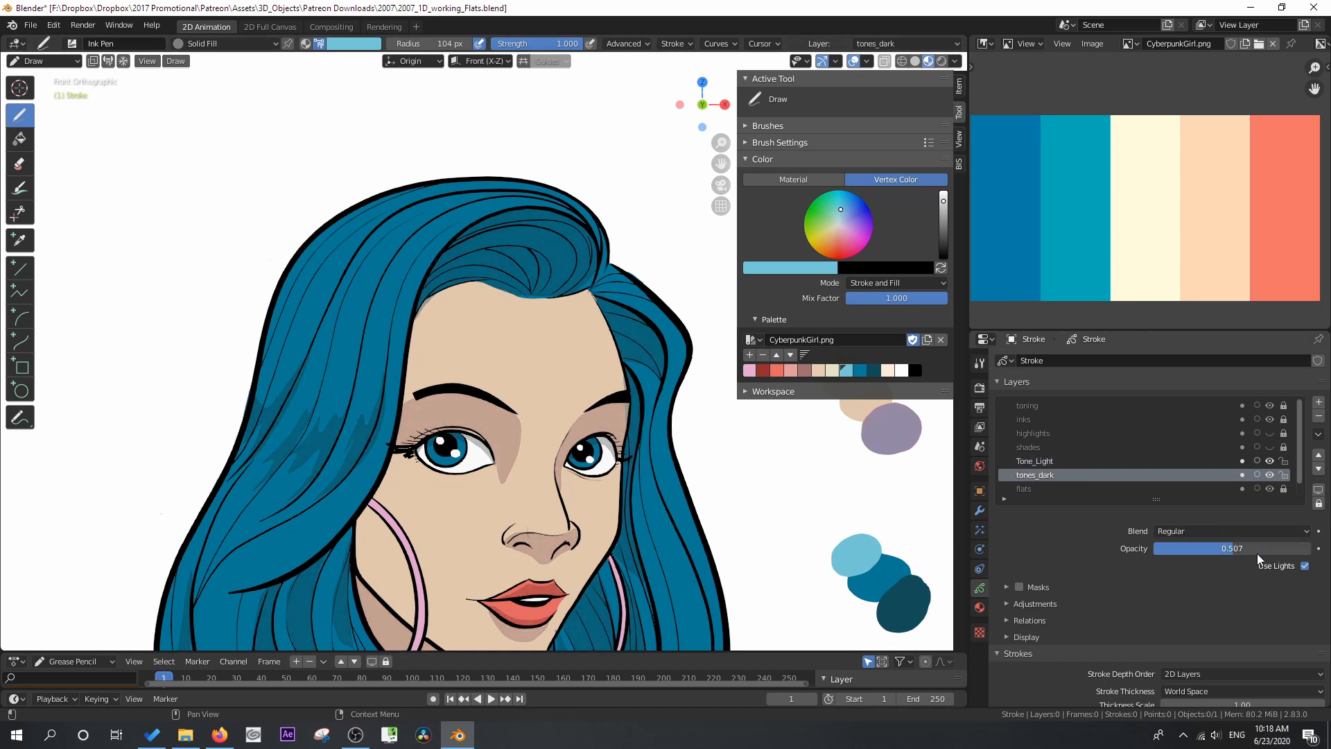
Set the opacity of the tones_dark layer to 0.5
left_click(1242, 551)
type("0.5")
key("Return")
Make Tone_Light the active drawing layer and lock the tones_dark layer
left_click(1169, 463)
left_click(1143, 403)
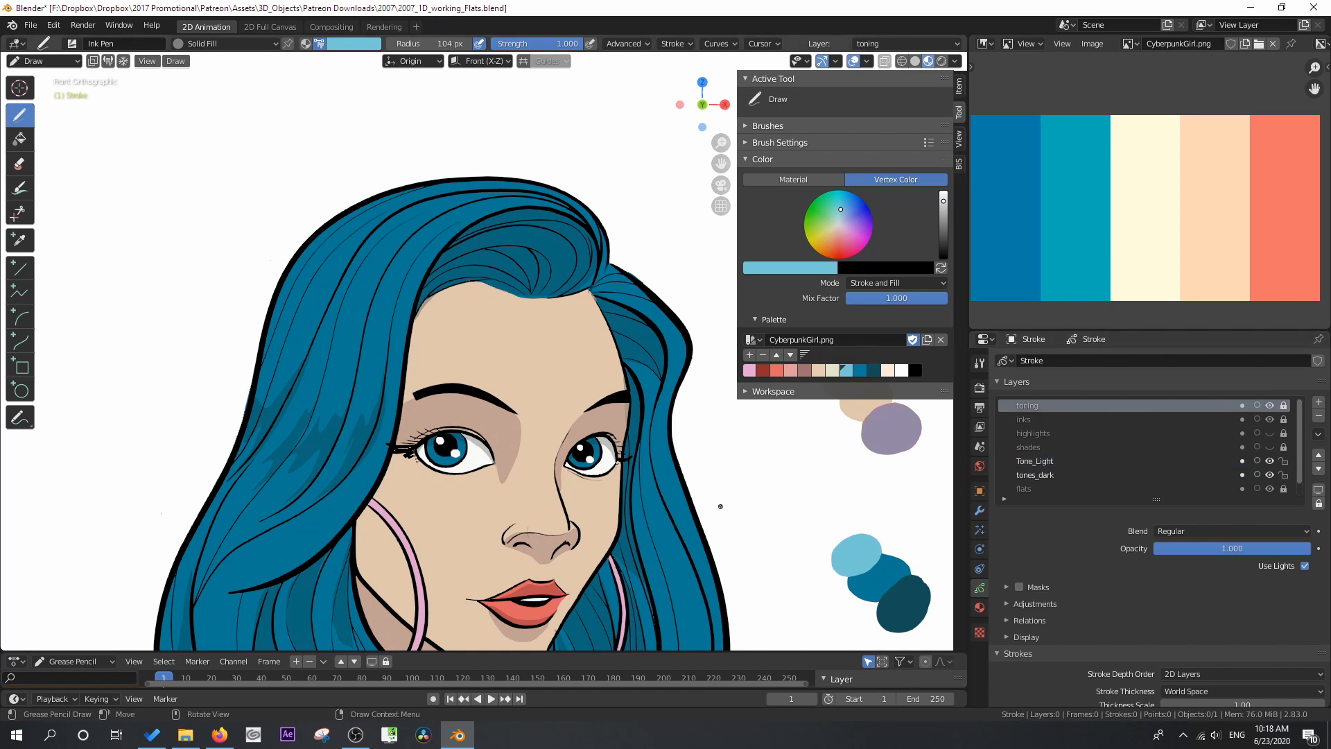
mouse_move(767, 472)
middle_mouse_down("shift")
mouse_move(481, 374)
mouse_move(416, 142)
mouse_move(690, 445)
mouse_move(722, 411)
mouse_move(726, 439)
middle_mouse_up("shift")
scroll(649, 421, "up", 1)
mouse_move(400, 298)
middle_mouse_down("shift")
mouse_move(416, 354)
mouse_move(444, 362)
middle_mouse_up("shift")
scroll(442, 361, "up", 1)
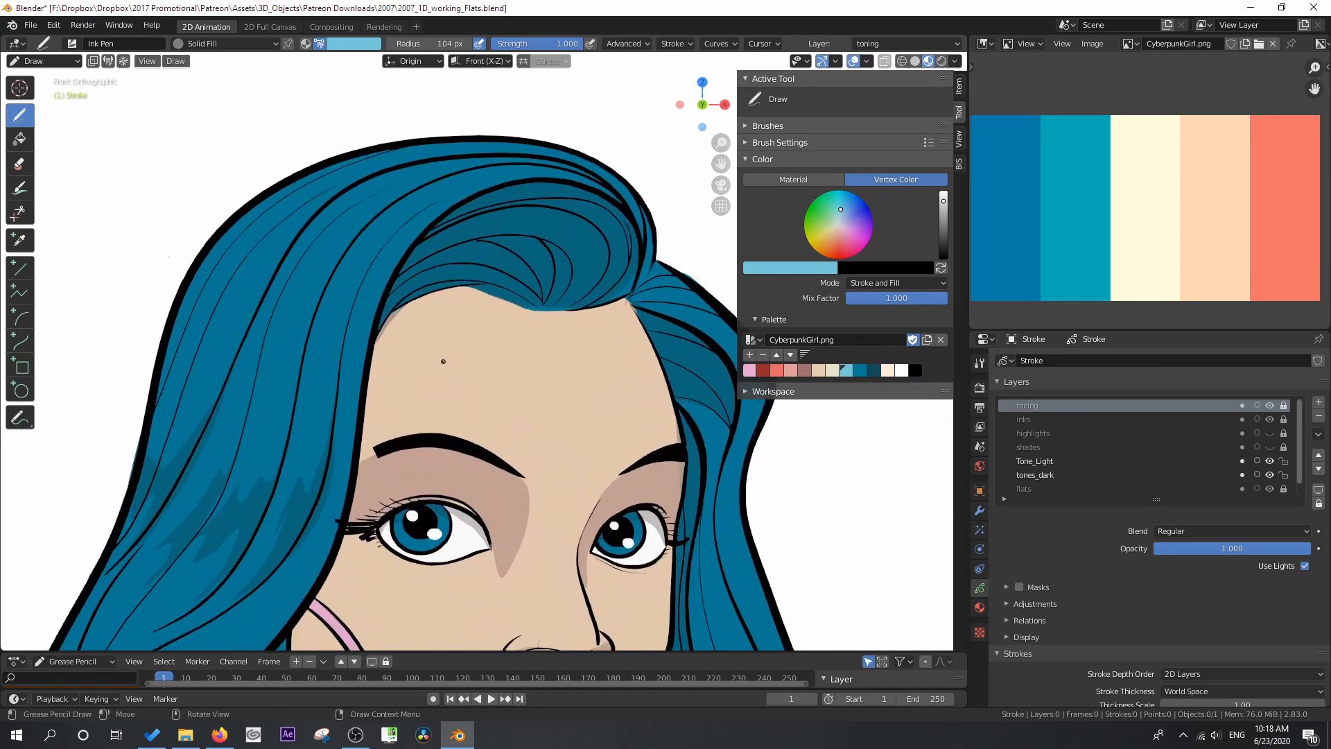
left_click(1040, 462)
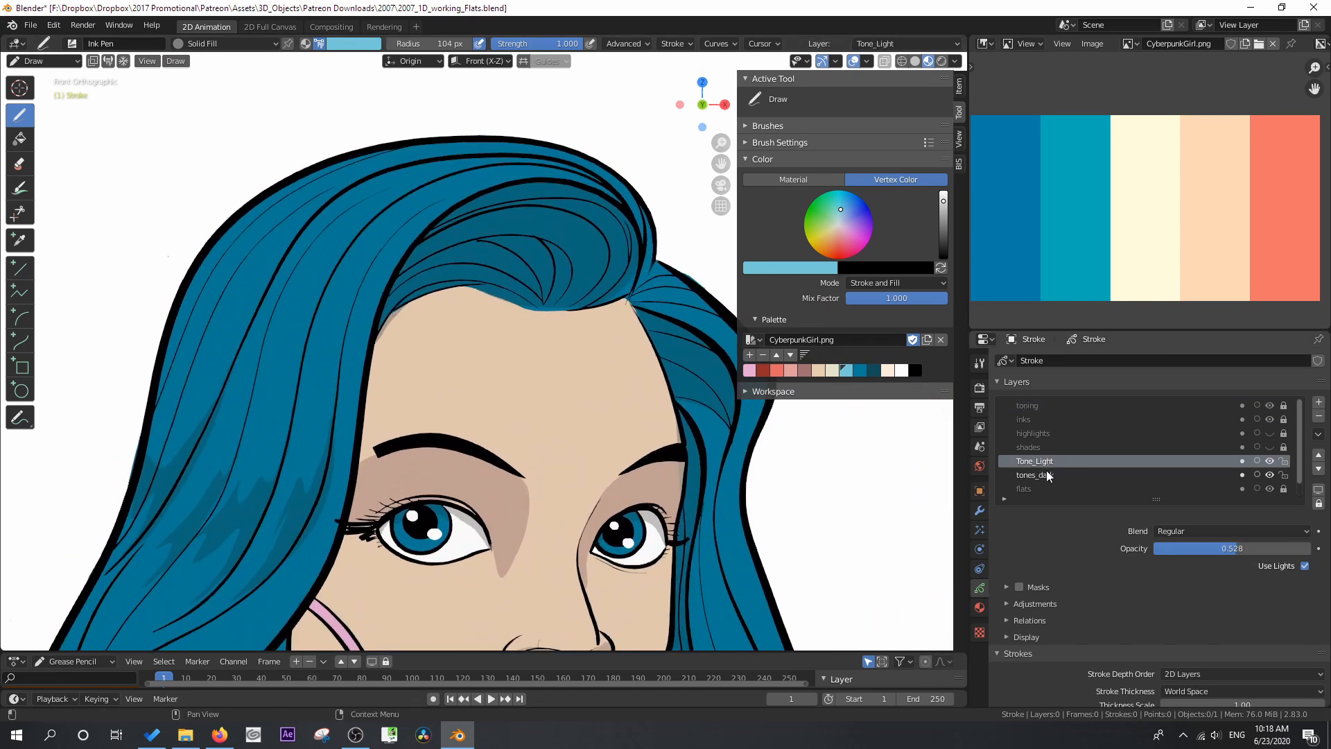
left_click(1281, 476)
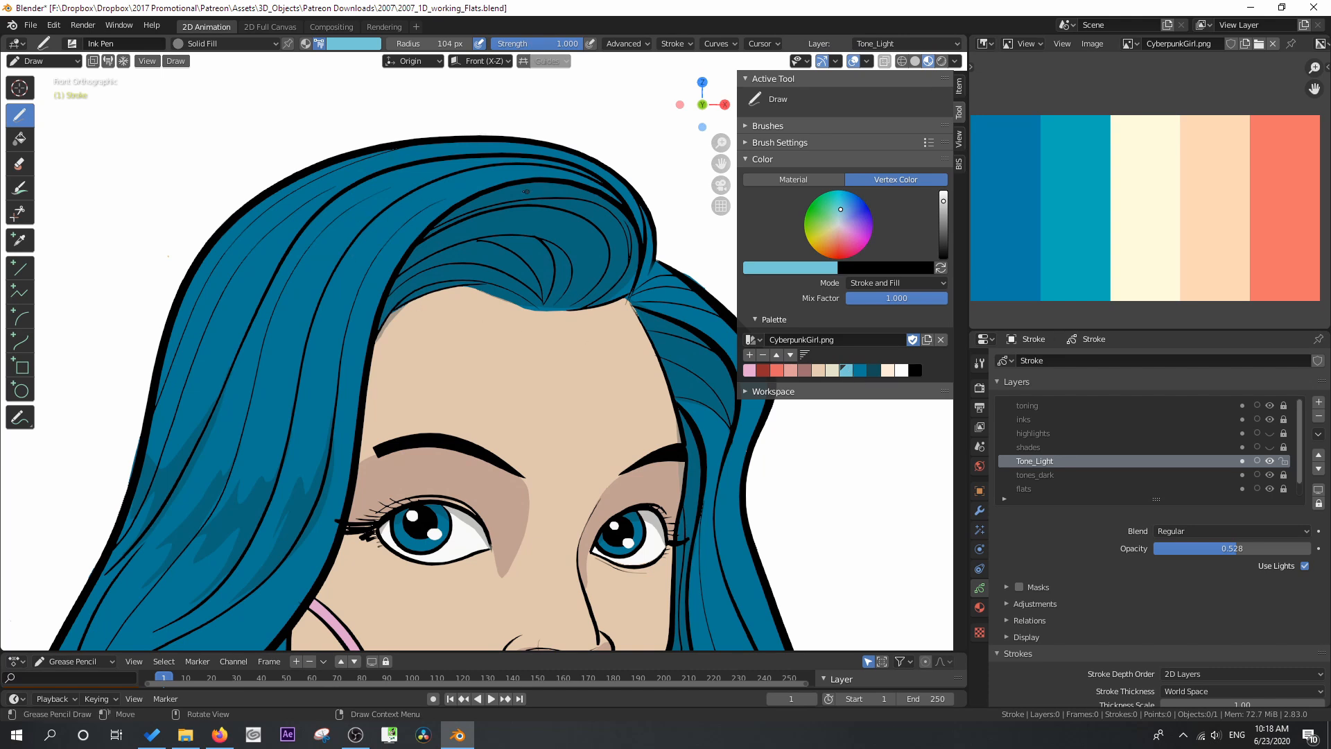
Fill jagged light blue highlight streaks across the upper hair locks above the forehead on the Tone_Light layer
mouse_move(550, 179)
left_mouse_down()
mouse_move(334, 219)
mouse_move(299, 253)
mouse_move(542, 181)
left_mouse_up()
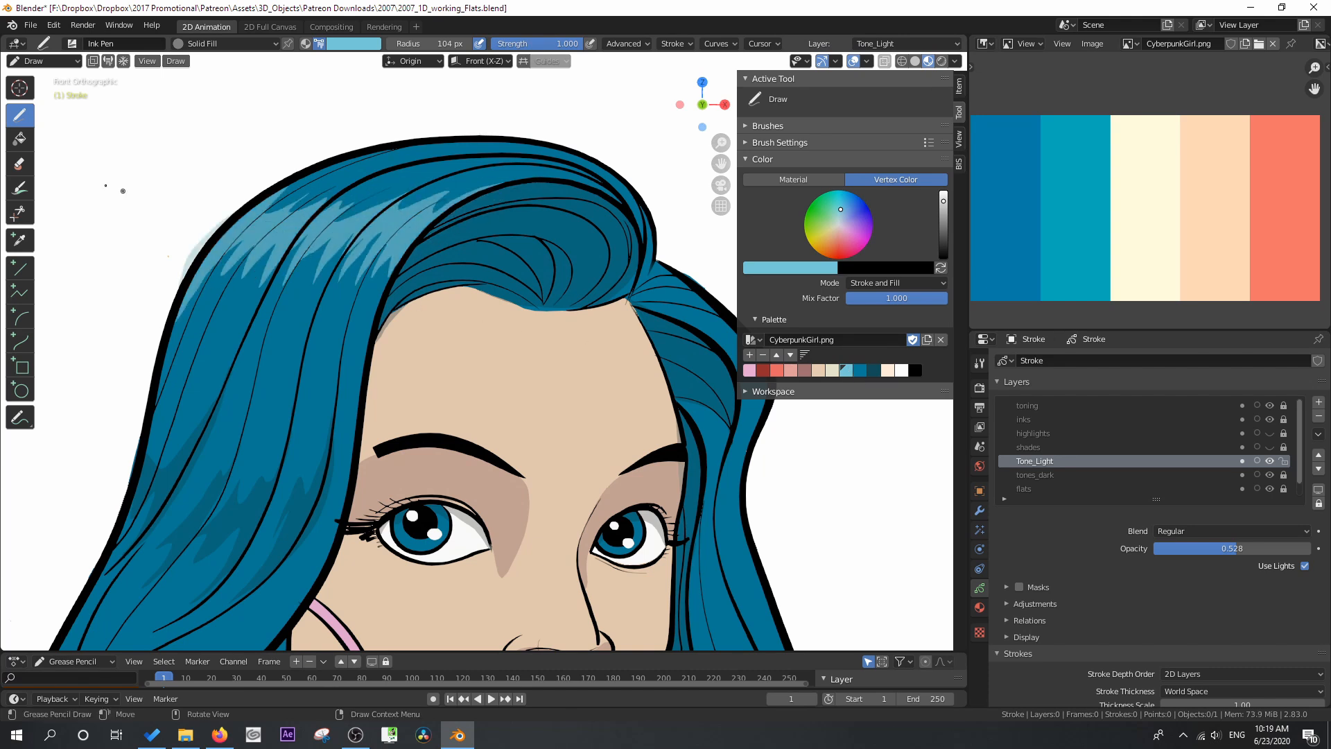
key("Tab")
left_click_drag(199, 245, 213, 244)
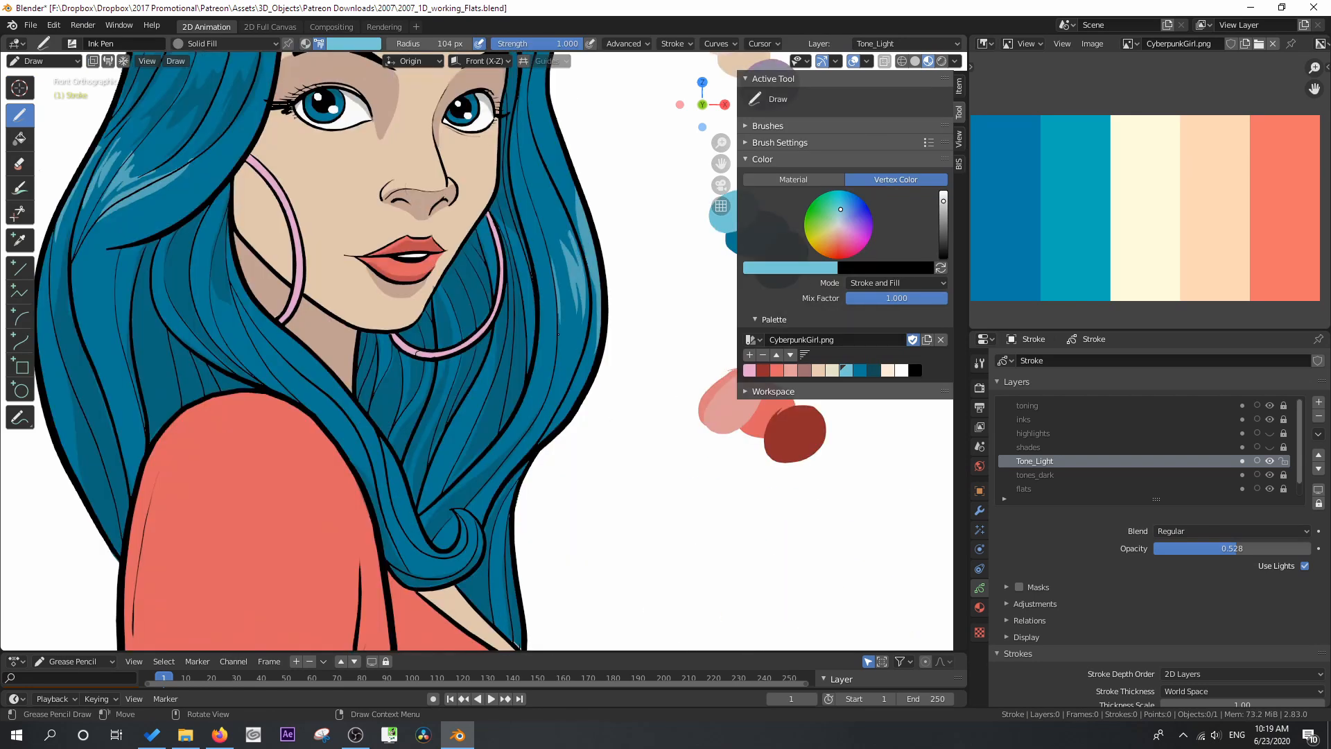
Fill light blue highlight shapes along the long lower hair locks on both sides, down to the curled ends
left_click_drag(559, 335, 543, 256)
left_click_drag(472, 393, 428, 487)
left_click_drag(326, 370, 375, 431)
left_click_drag(285, 333, 378, 453)
left_click_drag(212, 299, 255, 376)
left_click_drag(473, 511, 429, 558)
left_click_drag(545, 428, 476, 504)
left_click_drag(78, 286, 124, 425)
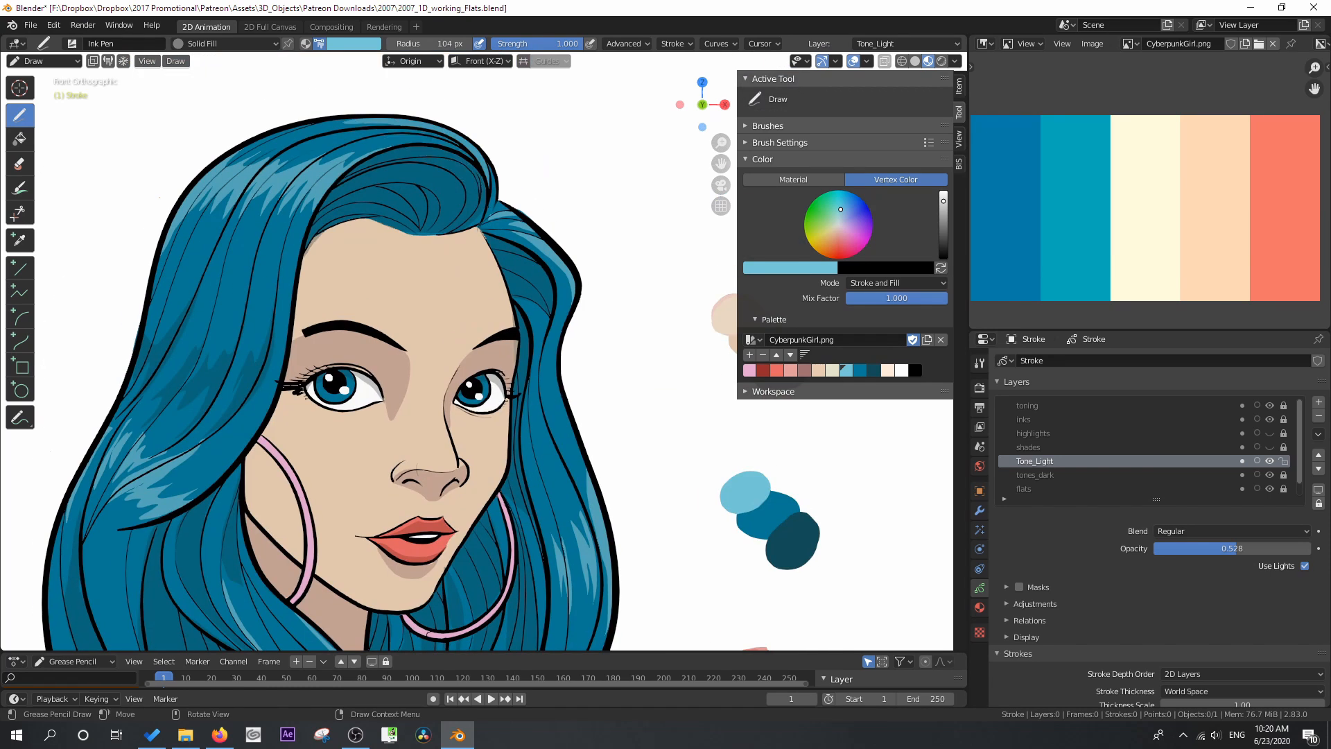
Reposition the highlight points along the crown of the hair with proportional editing, ending back in drawing mode
key("Tab")
key("g")
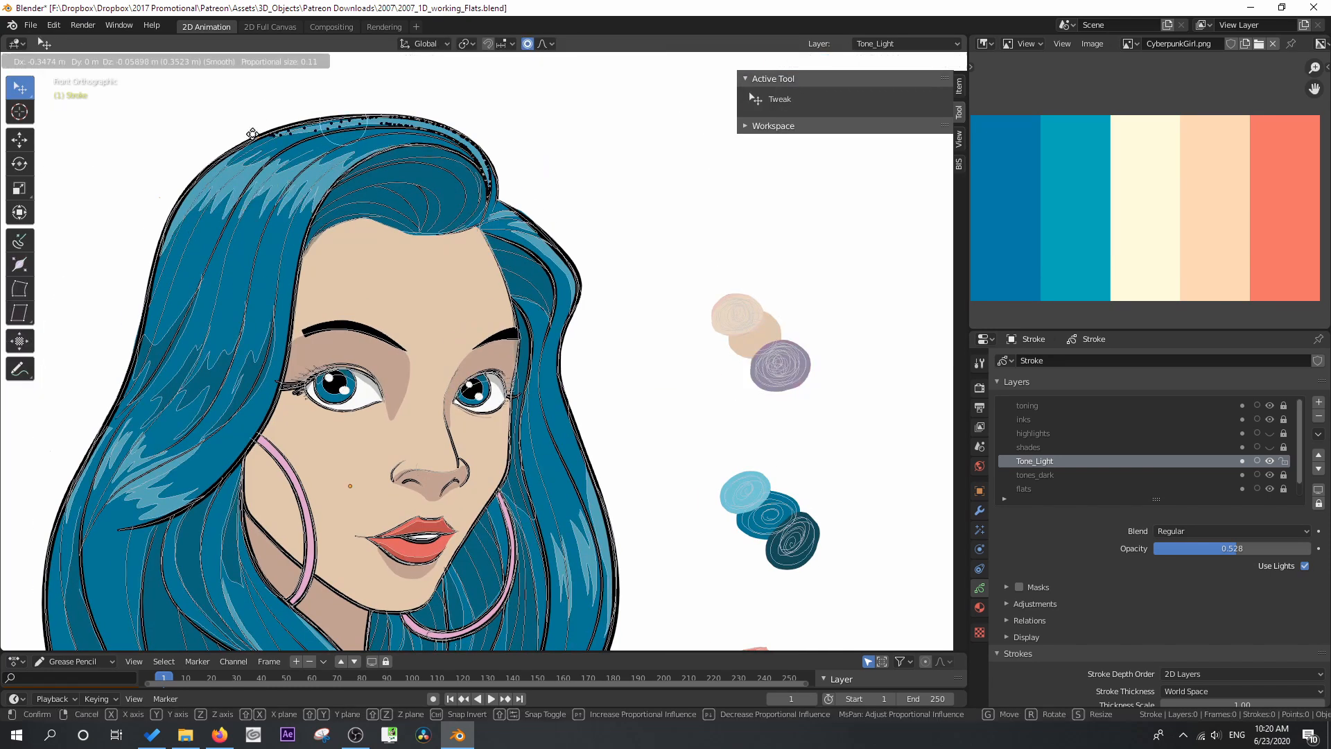
left_click(261, 135)
key("Tab")
Pick the pale cream palette colour and add skin highlights on the nose bridge and above the upper lip on Tone_Light
scroll(261, 135, "down", 2)
scroll(219, 431, "up", 5)
middle_click_drag(219, 431, 379, 288, "shift")
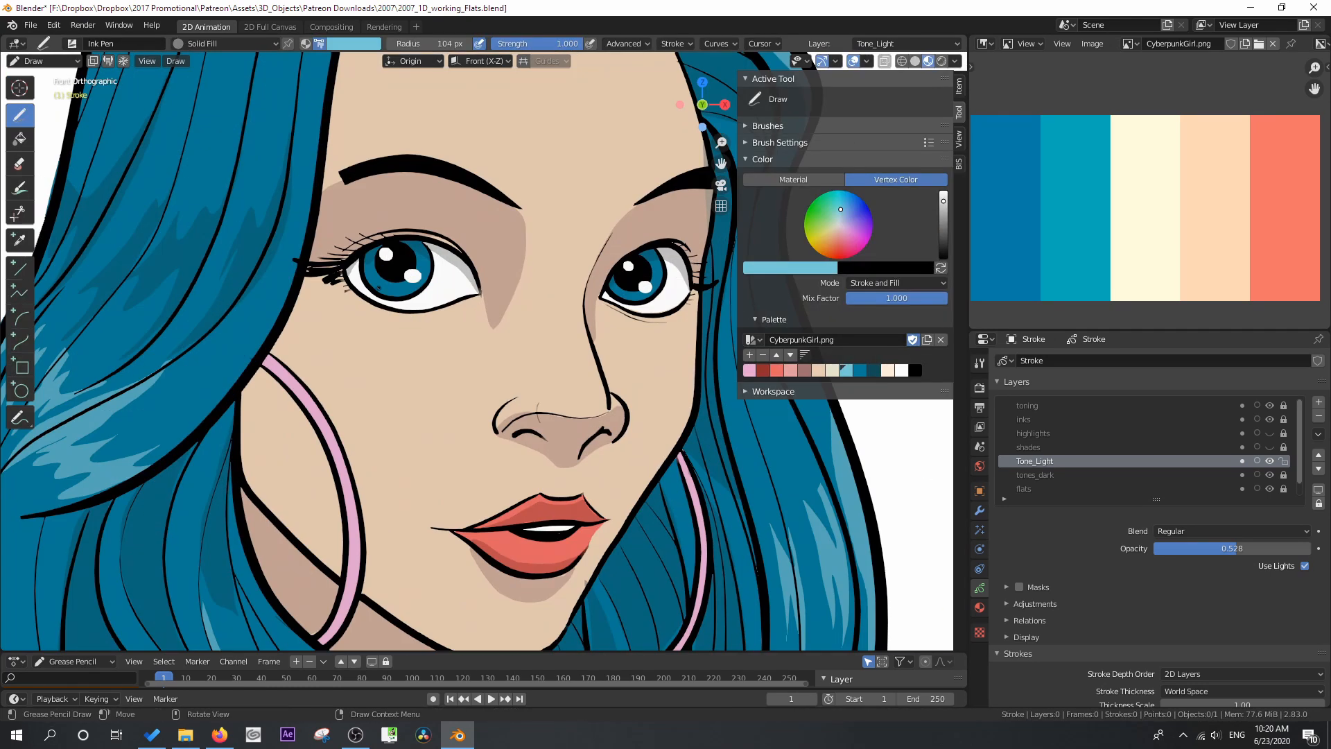
left_click(832, 370)
left_click_drag(1238, 548, 1234, 549)
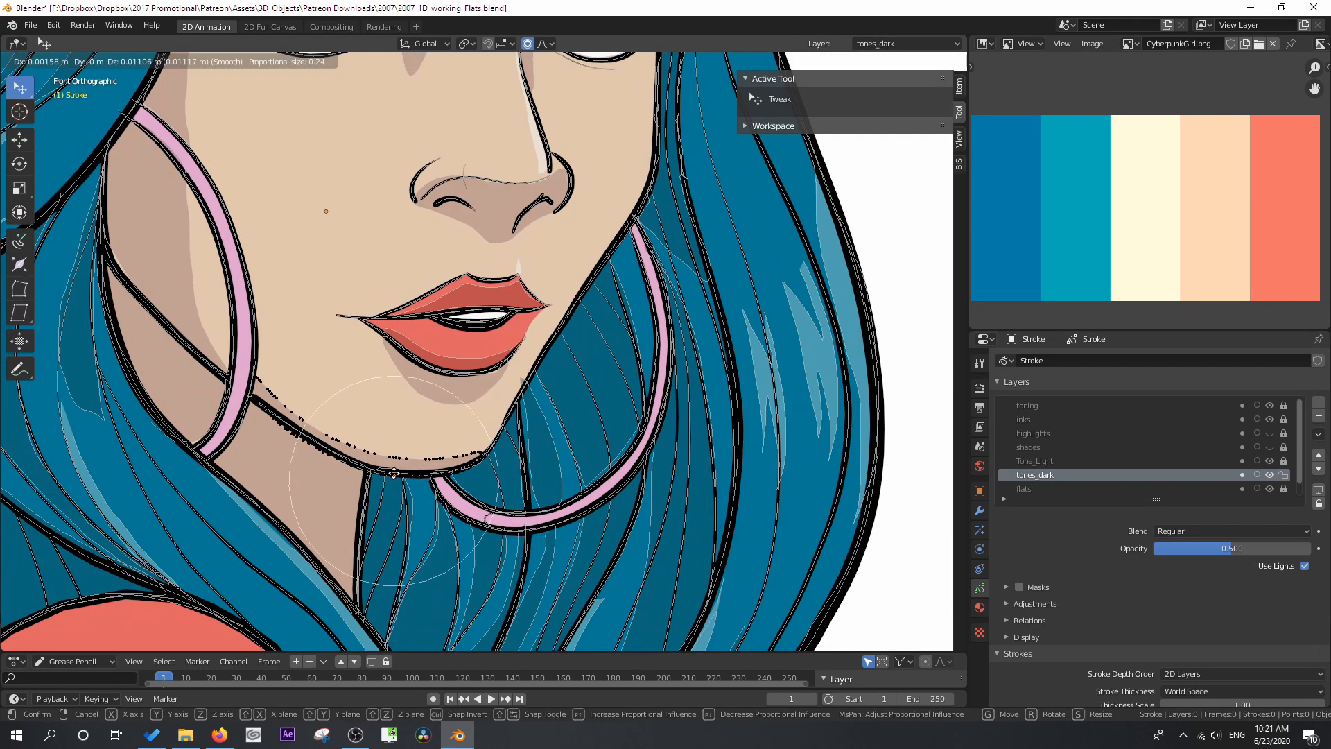
Reshape the skin shade along the jawline with proportional editing on tones_dark and resume drawing on the face
left_click_drag(234, 371, 231, 368)
scroll(268, 168, "down", 3)
middle_click_drag(389, 160, 374, 263, "shift")
left_click_drag(410, 248, 438, 297)
left_click(43, 61)
left_click(39, 122)
left_click_drag(414, 338, 424, 331)
scroll(485, 354, "down", 3)
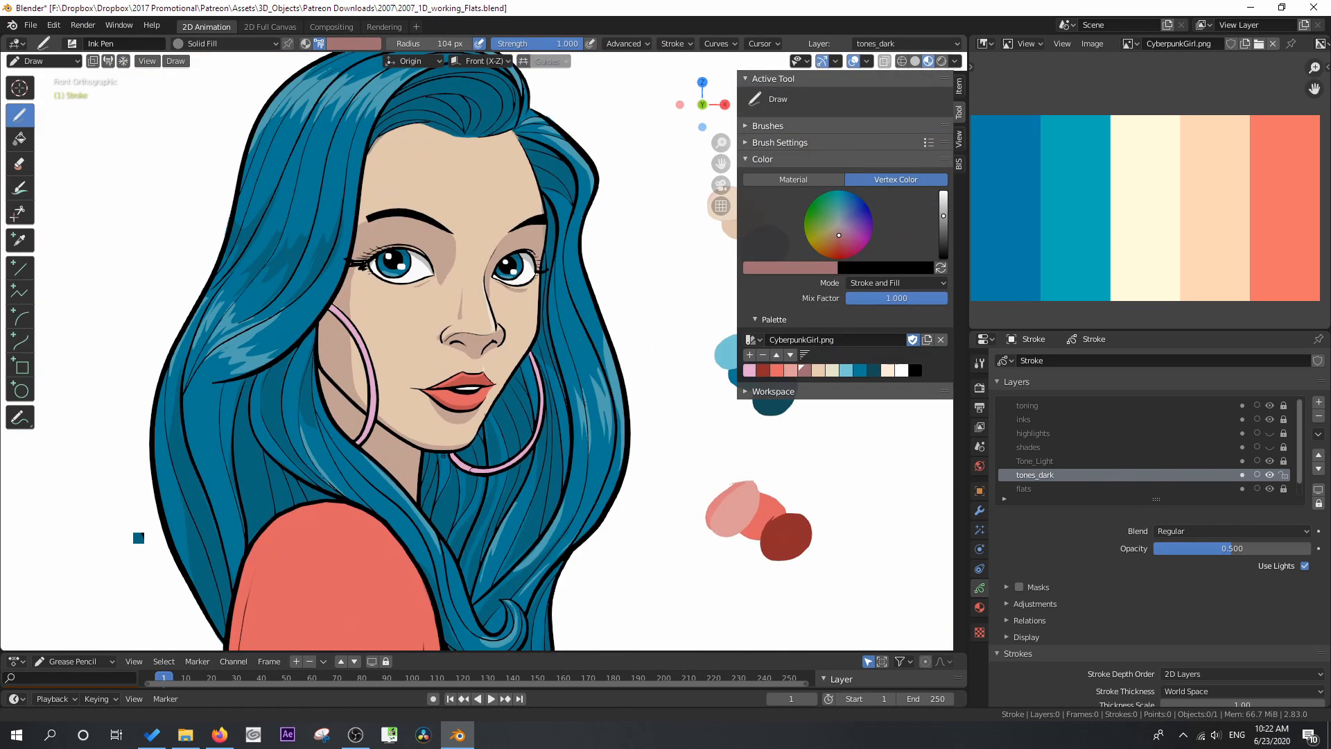
Fill a light pink highlight on the lips on the Tone_Light layer and adjust the layer's opacity
scroll(469, 388, "up", 3)
left_click(1034, 461)
left_click(788, 371)
scroll(443, 228, "up", 2)
left_click_drag(441, 218, 458, 207)
left_click_drag(1306, 548, 1231, 549)
scroll(445, 345, "down", 4)
Fill dark red shade shapes on the shirt's chest and sleeve on the tones_dark layer
middle_click_drag(444, 345, 443, 248, "shift")
left_click(1034, 475)
left_click(763, 371)
left_click_drag(434, 396, 572, 443)
left_click_drag(402, 323, 410, 444)
left_click_drag(217, 351, 274, 582)
Fill light pink highlight shapes on the shirt's shoulder and chest on the Tone_Light layer
scroll(380, 265, "down", 1)
middle_click_drag(380, 265, 343, 436, "shift")
left_click(1034, 461)
left_click(789, 371)
left_click_drag(380, 450, 265, 382)
left_click_drag(428, 517, 507, 565)
Set the world background colour to the pale cream of the palette
scroll(472, 530, "down", 2)
middle_click_drag(472, 530, 375, 461, "shift")
scroll(586, 201, "up", 1)
left_click(979, 466)
left_click(1236, 452)
left_click(888, 371)
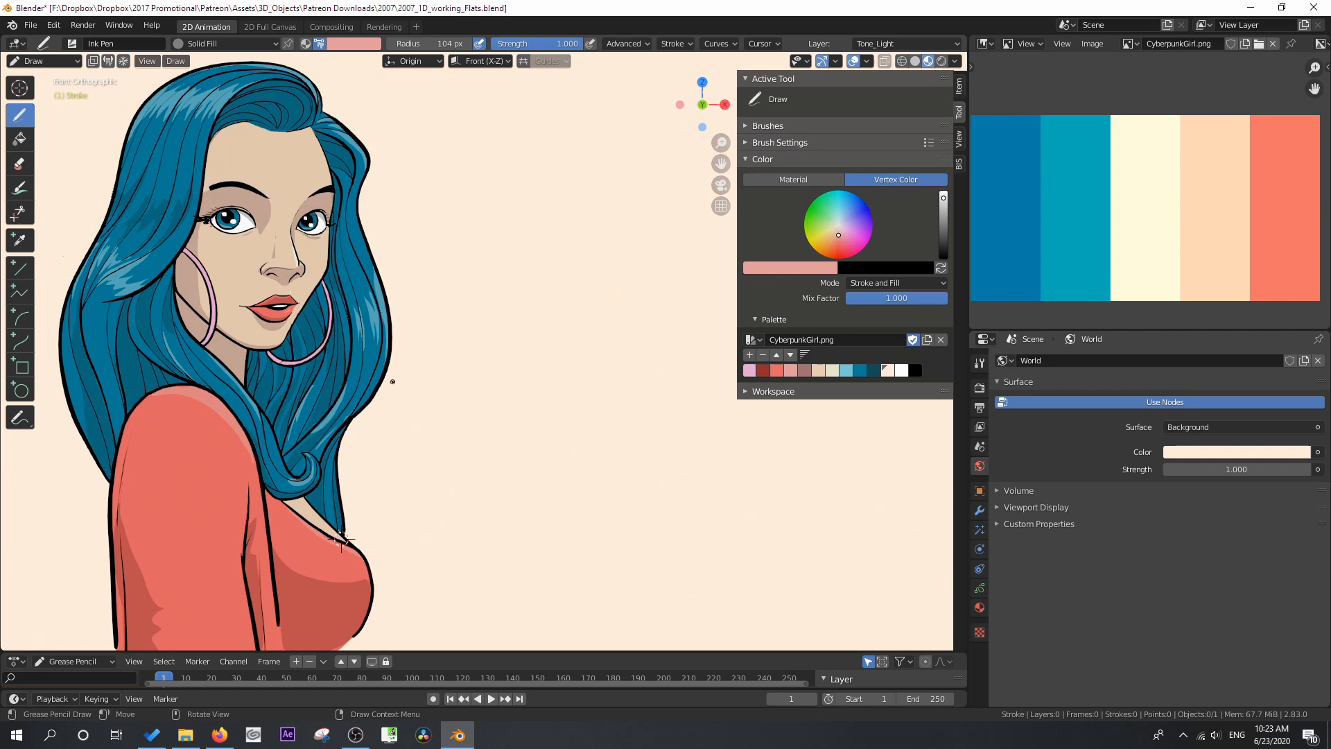
Fill white highlights on both hoop earrings on the Tone_Light layer
middle_click_drag(392, 380, 581, 467, "shift")
scroll(582, 467, "up", 4)
left_click(979, 588)
left_click(901, 371)
left_click_drag(298, 369, 308, 457)
left_click_drag(549, 426, 549, 459)
Fill black shade shapes on both hoop earrings on the tones_dark layer
left_click(1035, 475)
left_click(915, 370)
left_click_drag(448, 540, 423, 517)
left_click_drag(294, 486, 284, 498)
left_click_drag(243, 302, 259, 317)
left_click_drag(533, 370, 541, 405)
scroll(478, 360, "down", 5)
middle_click_drag(457, 403, 458, 360, "shift")
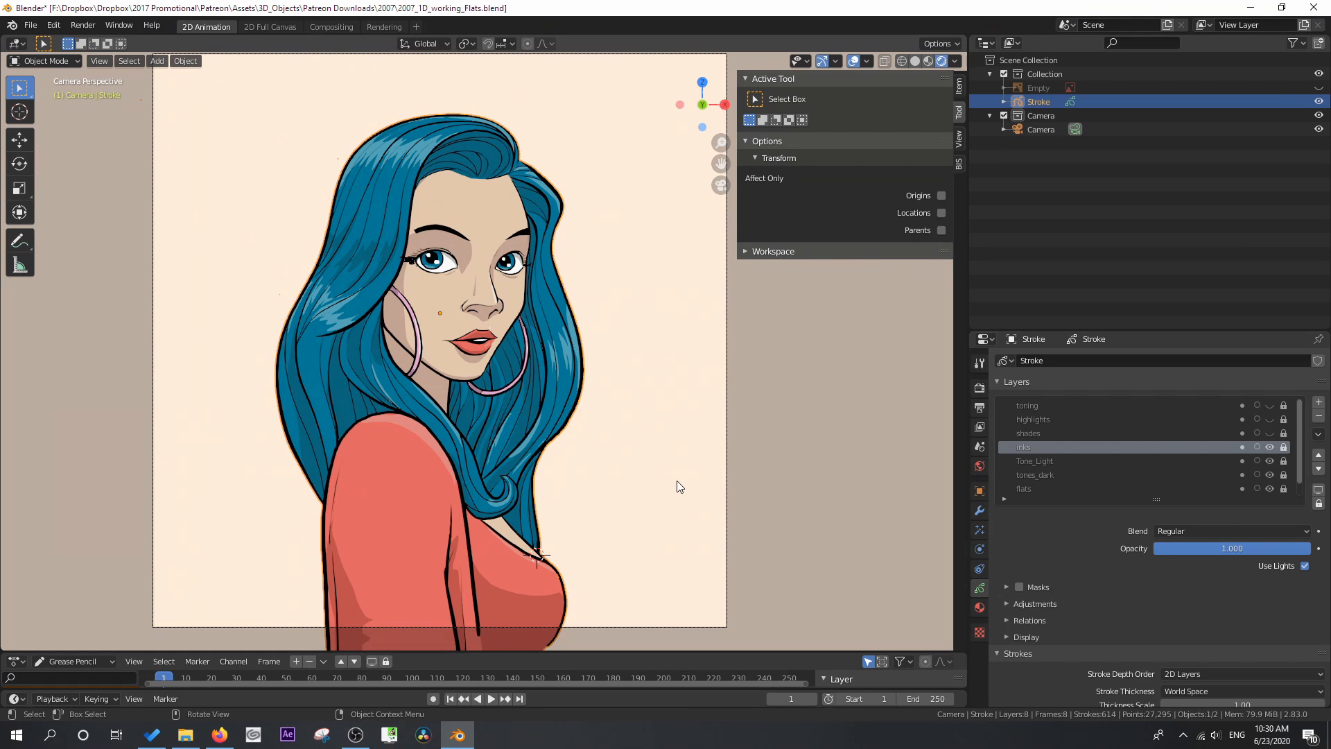
Add a Glow effect to the Stroke object and set its samples to 32
left_click(978, 531)
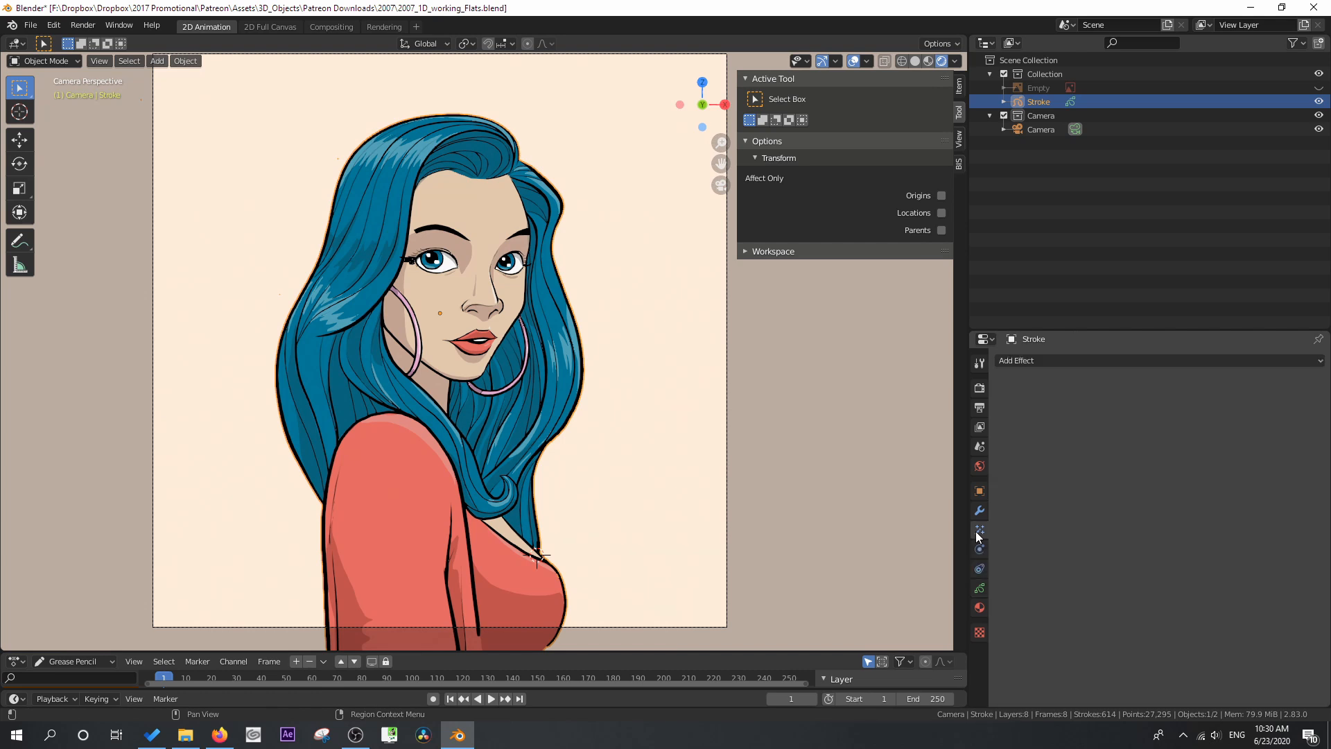
left_click(1114, 359)
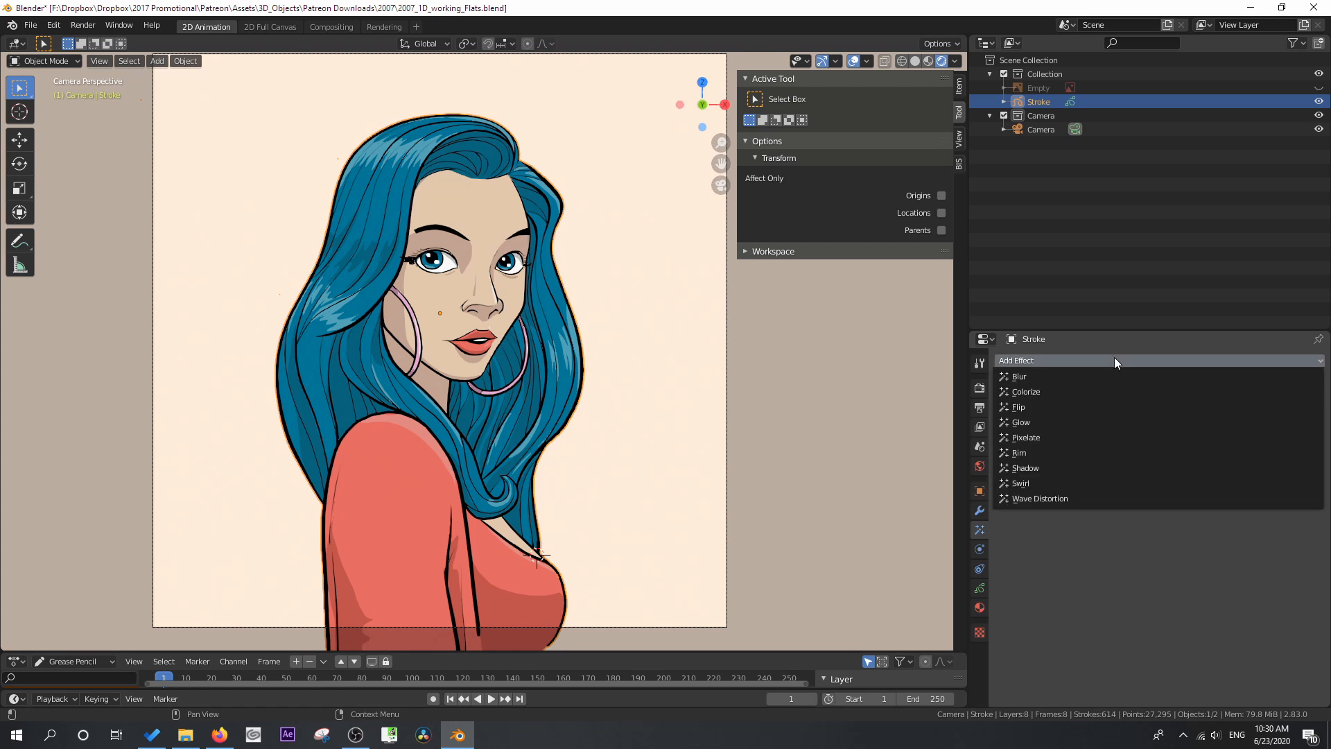
left_click(1043, 422)
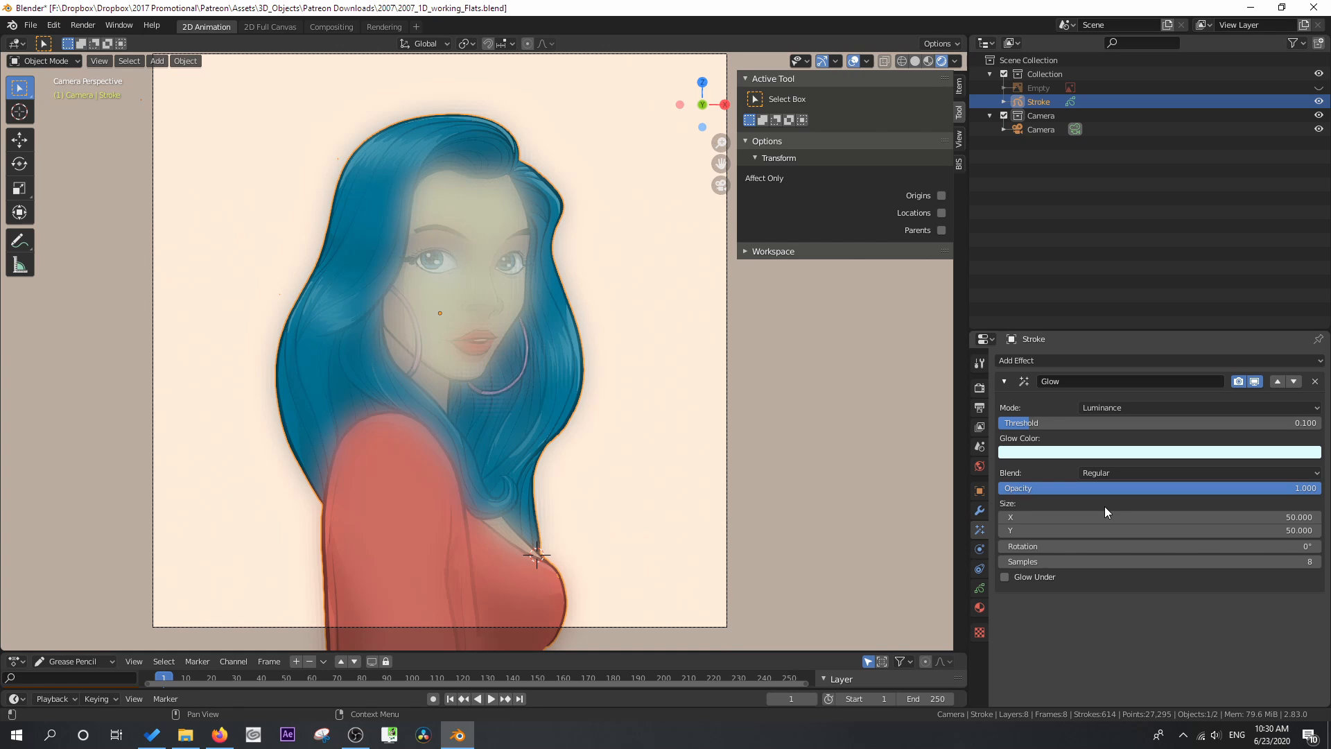
left_click(1158, 561)
type("32")
key("Return")
Set the Glow effect's threshold to about 0.55 and its opacity to about 0.218
left_click_drag(1029, 425, 1177, 425)
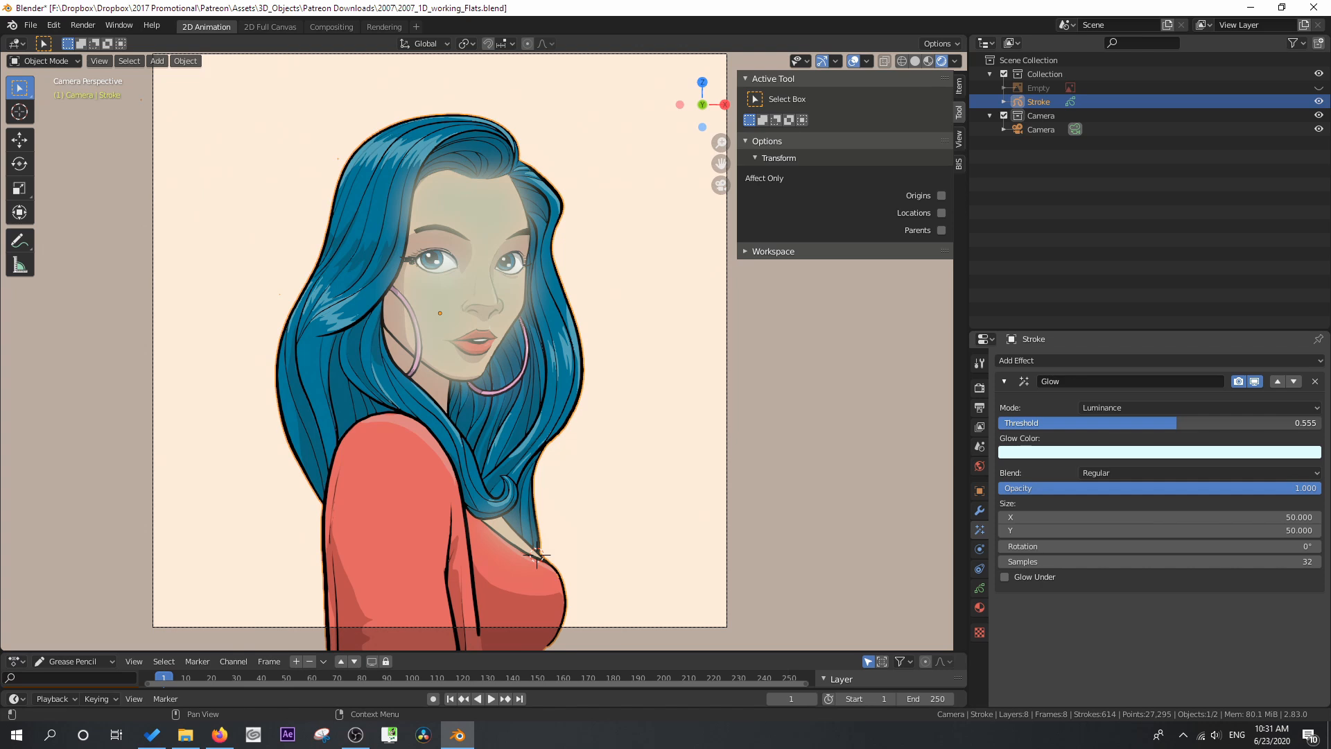
left_click_drag(1179, 425, 1257, 432)
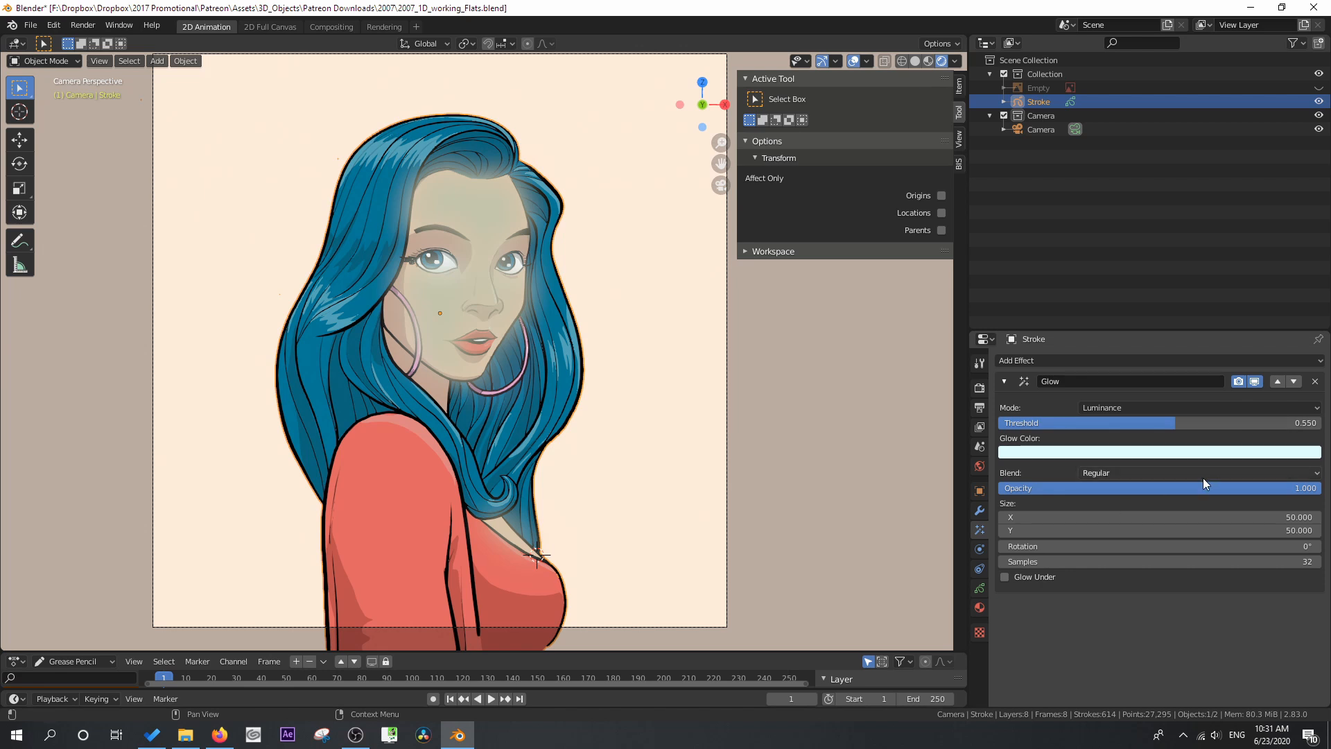
left_click_drag(1236, 489, 1087, 489)
left_click_drag(1172, 490, 1069, 489)
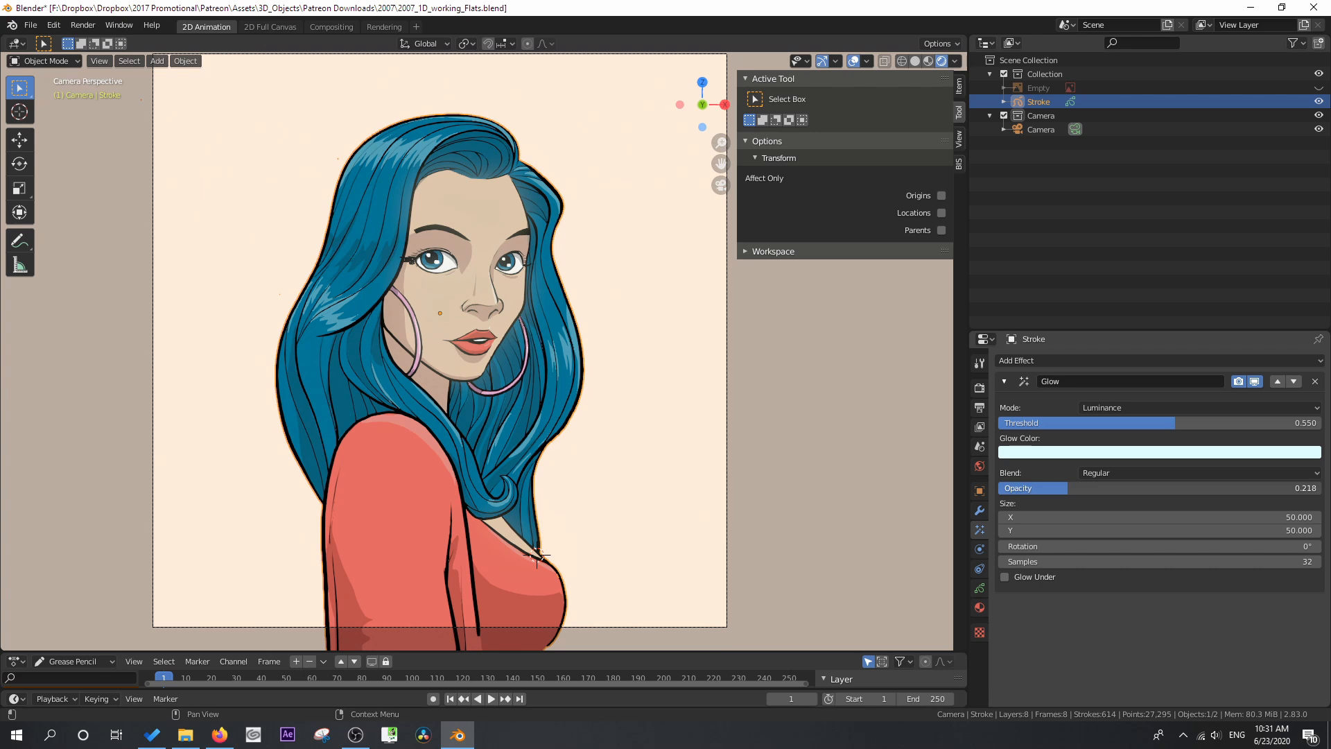
Change the glow colour to magenta and turn off the effect's viewport and render display
left_click(1136, 452)
left_click(1264, 314)
mouse_move(1264, 315)
left_mouse_down()
mouse_move(1274, 345)
mouse_move(1226, 361)
mouse_move(1200, 333)
mouse_move(1204, 292)
mouse_move(1280, 276)
mouse_move(1297, 309)
mouse_move(1286, 351)
left_mouse_up()
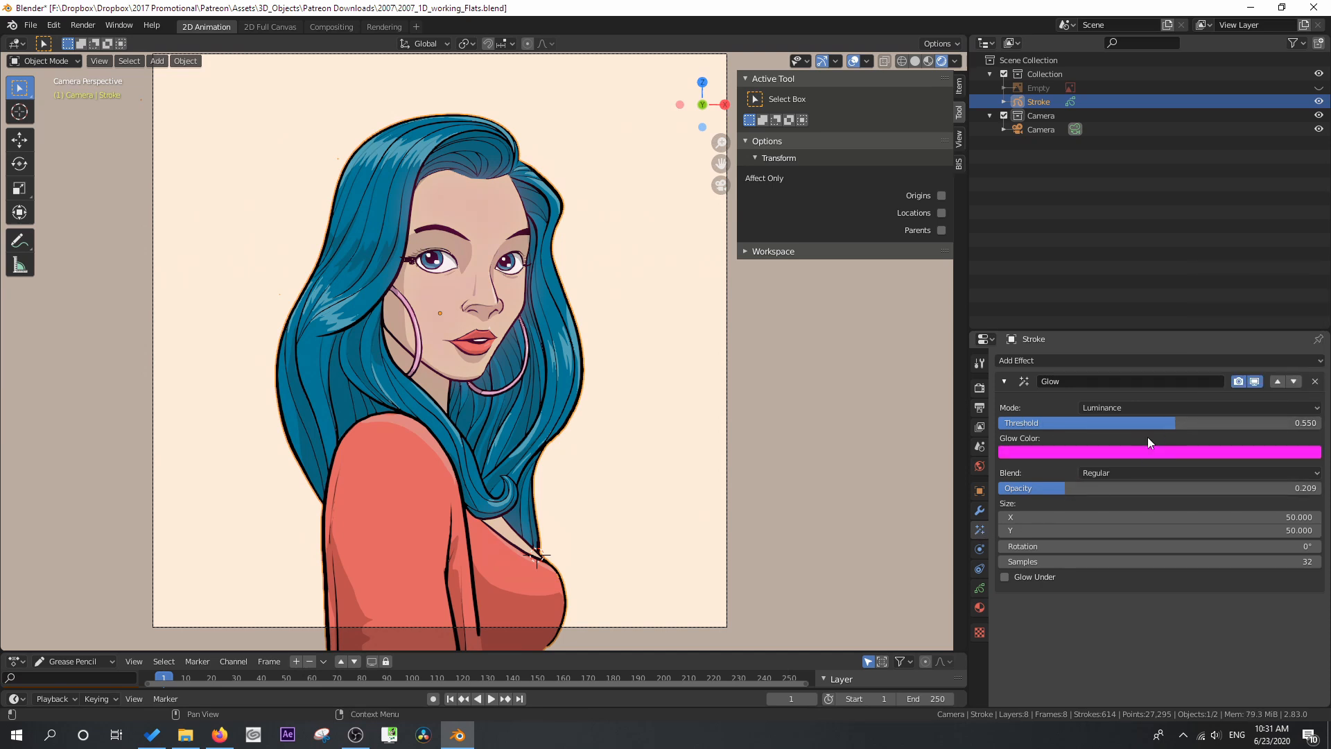
left_click(1252, 382)
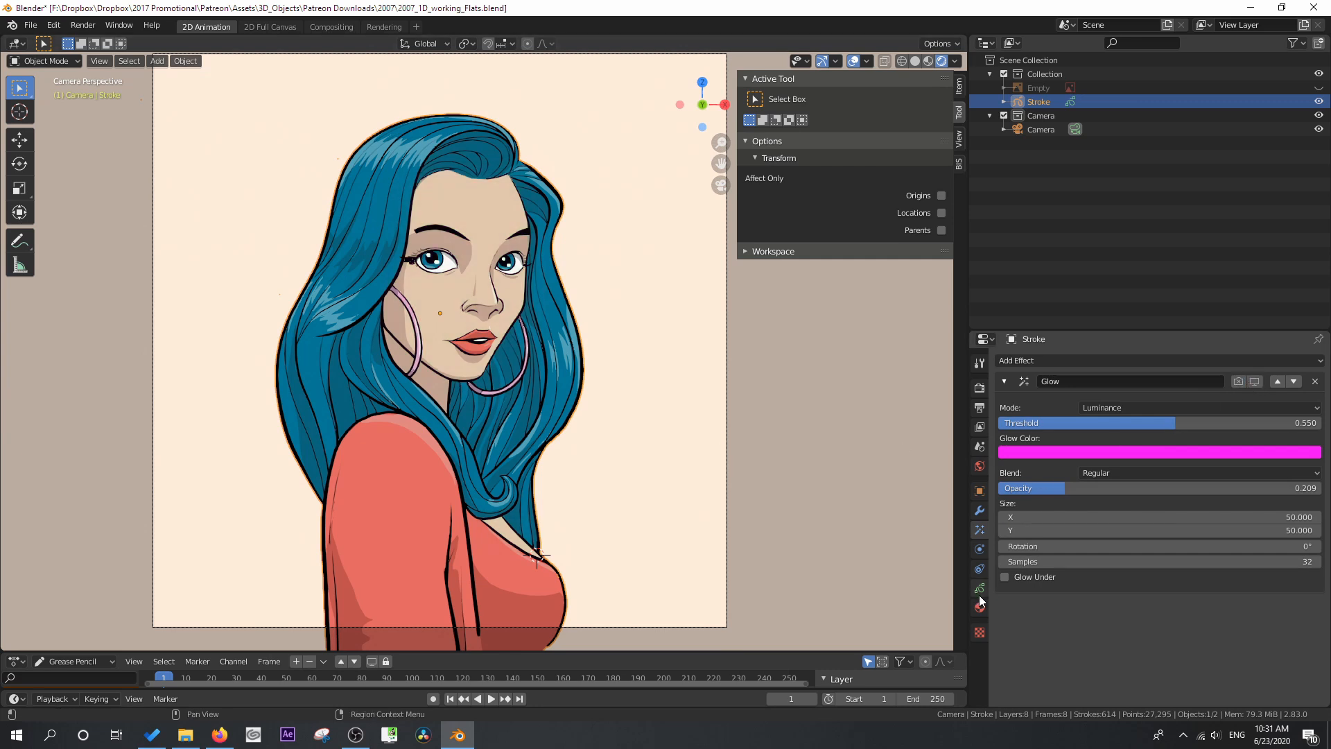
Exclude the Camera collection from the view layer, with the portrait in front view
middle_click_drag(552, 405, 510, 423)
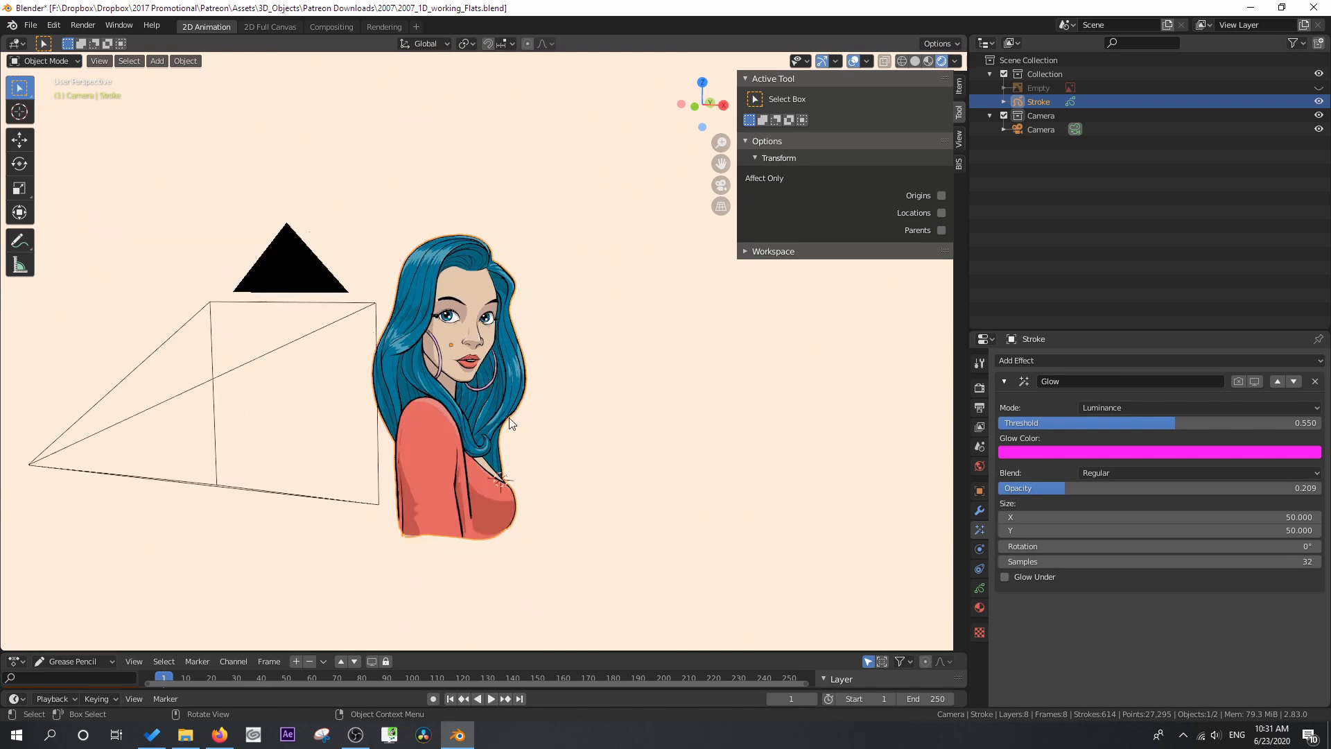
key("KP_1")
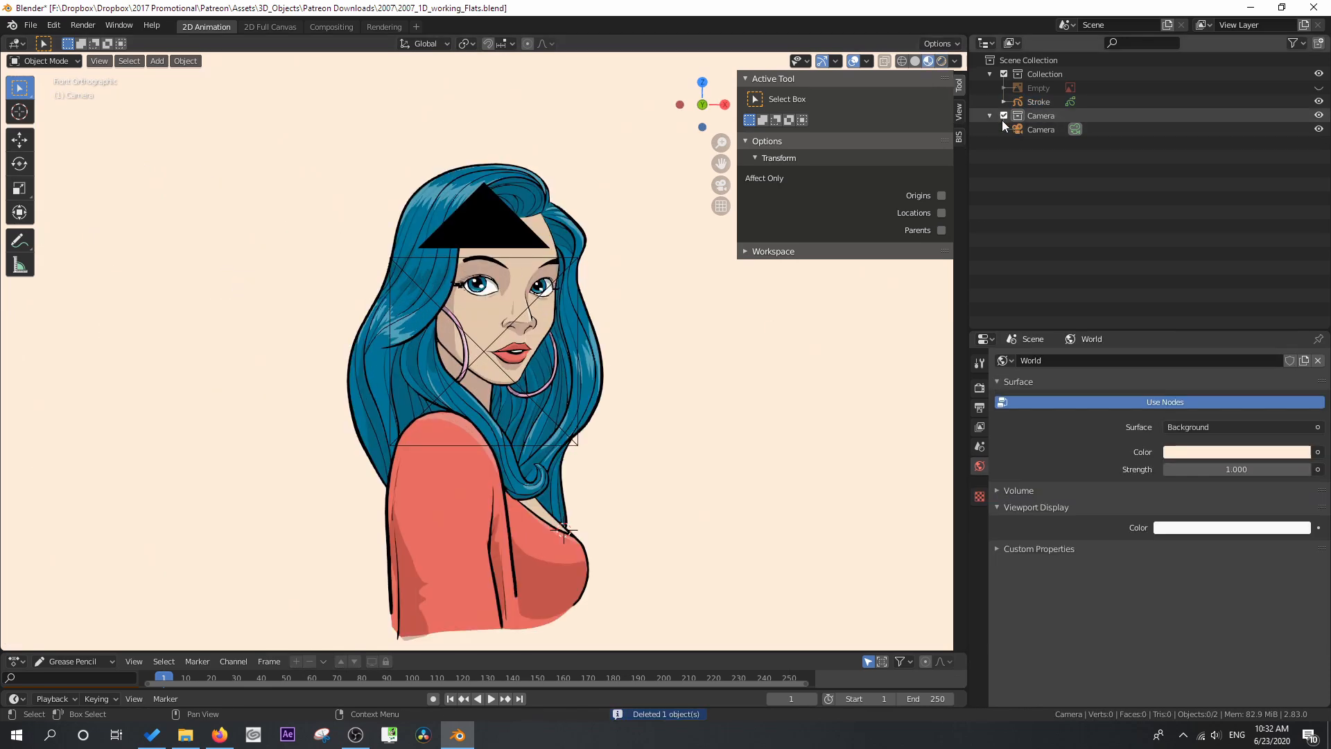
left_click(1004, 117)
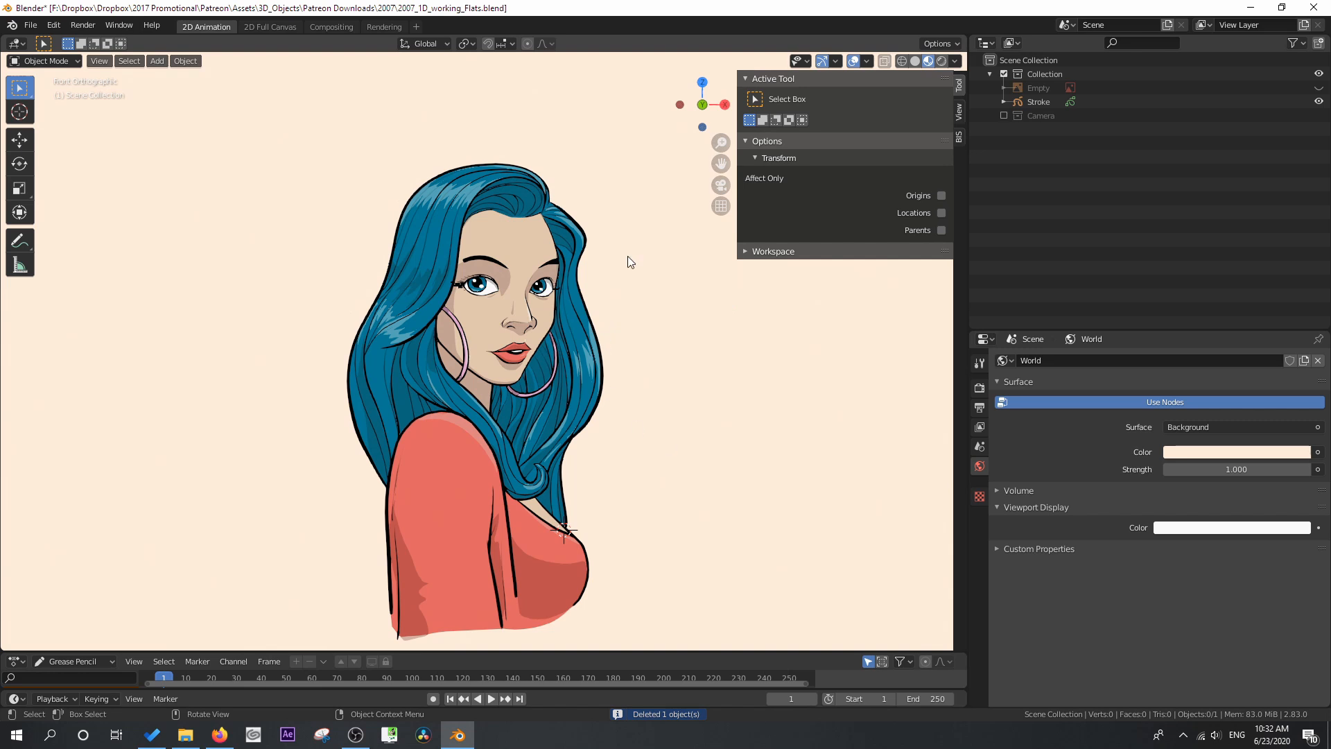
Add a point light and turn off Scene World lighting in the viewport shading
key("shift+a")
mouse_move(581, 322)
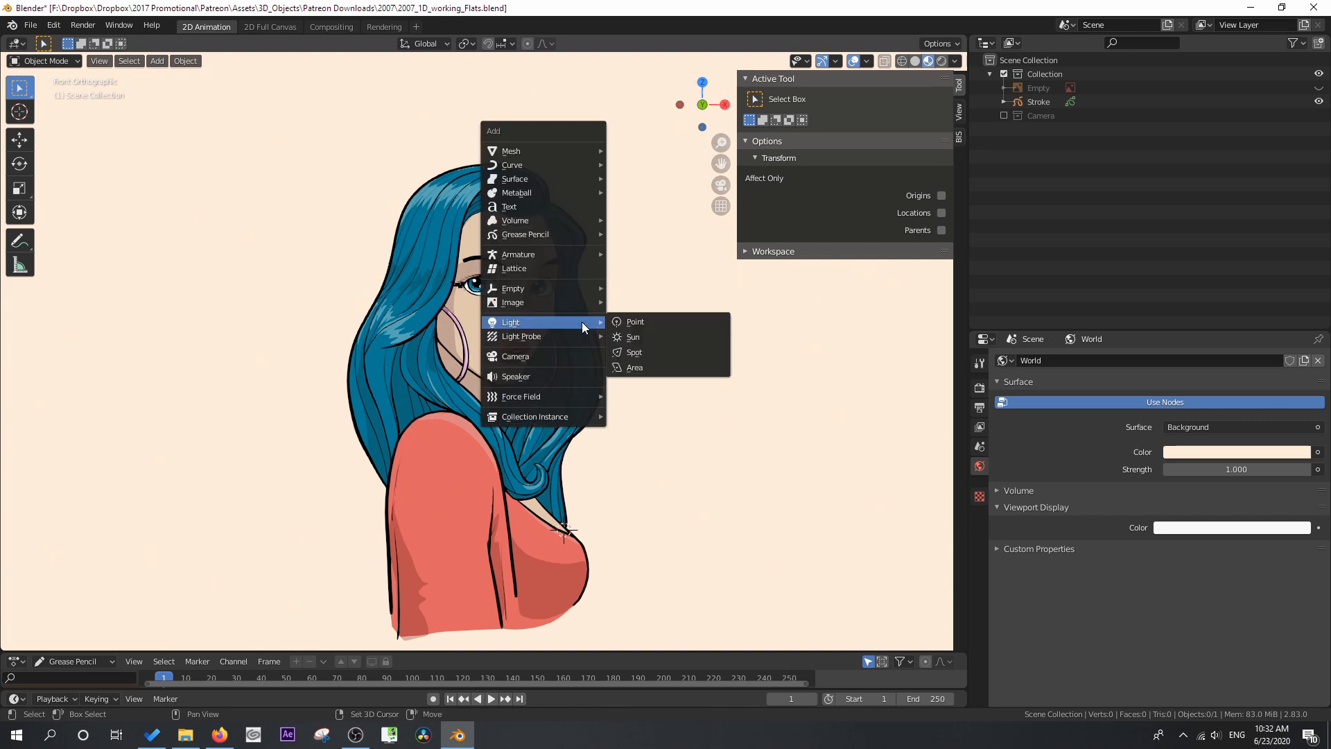
left_click(647, 323)
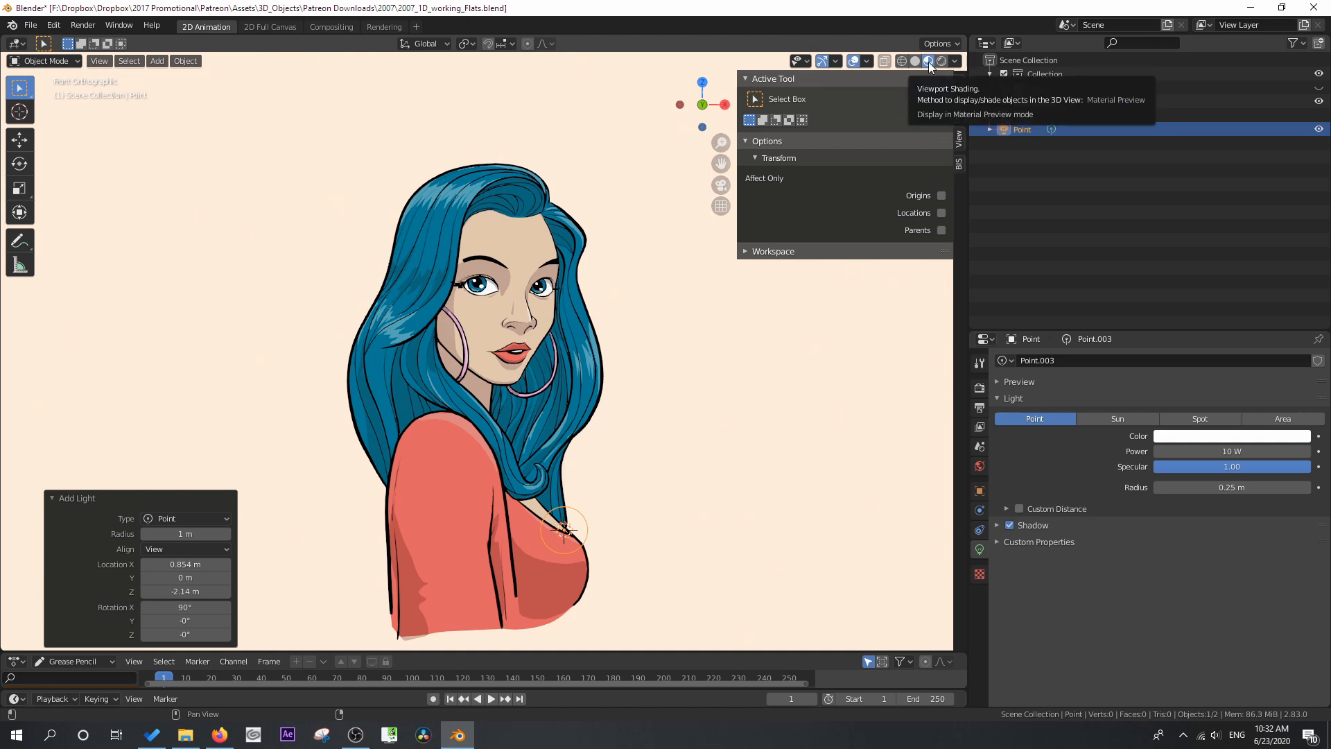
left_click(956, 61)
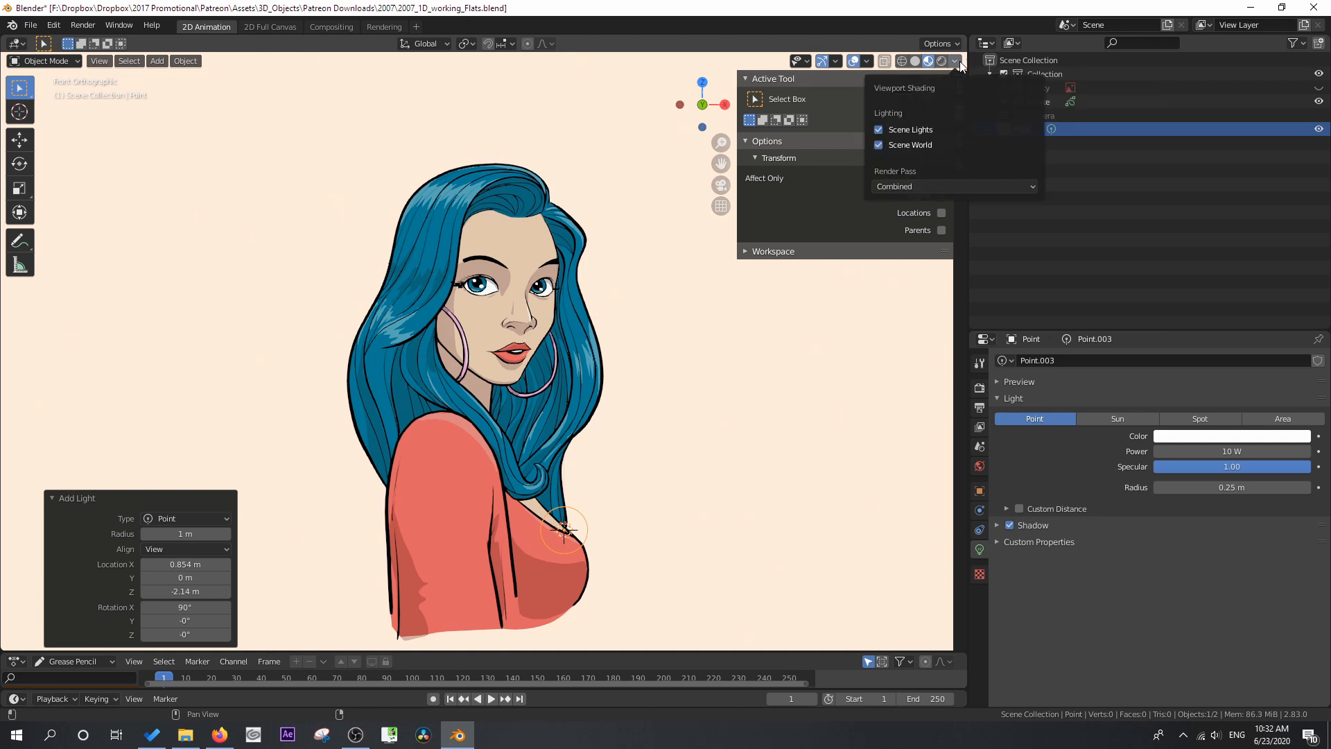
left_click(877, 145)
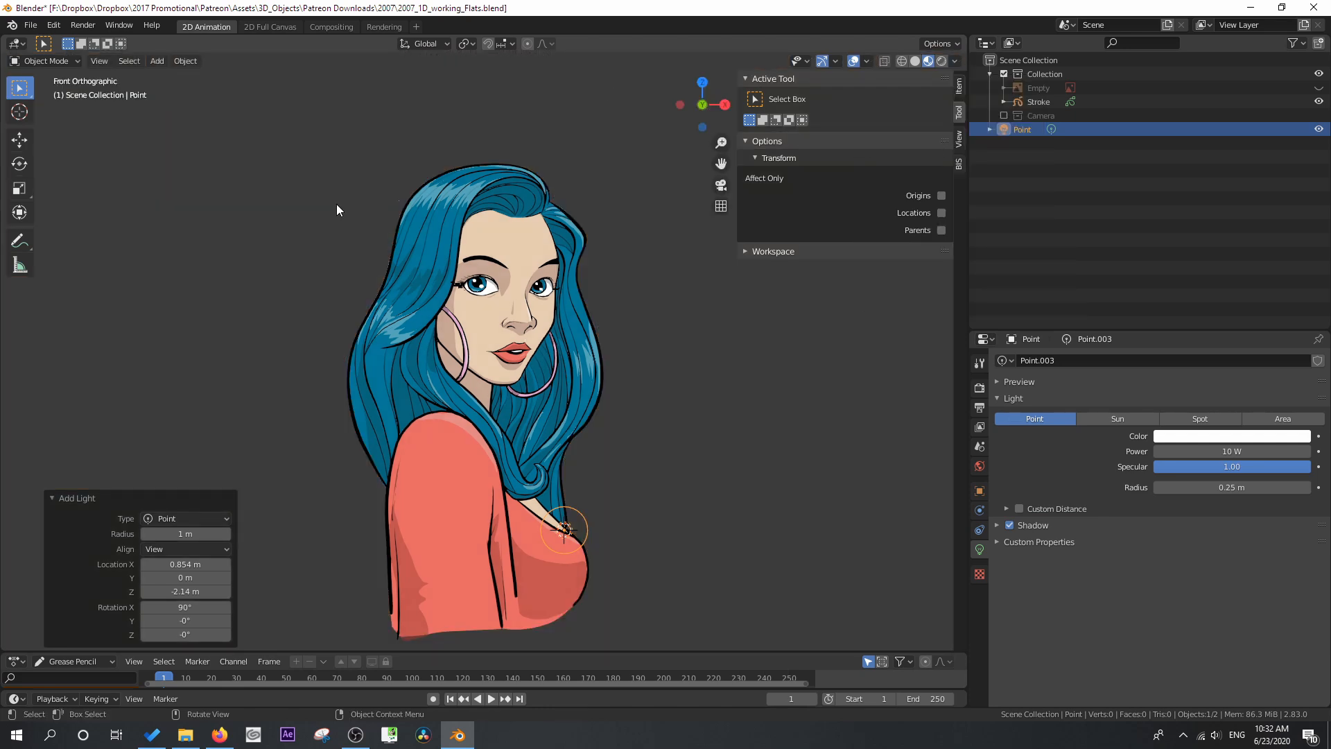
left_click(955, 61)
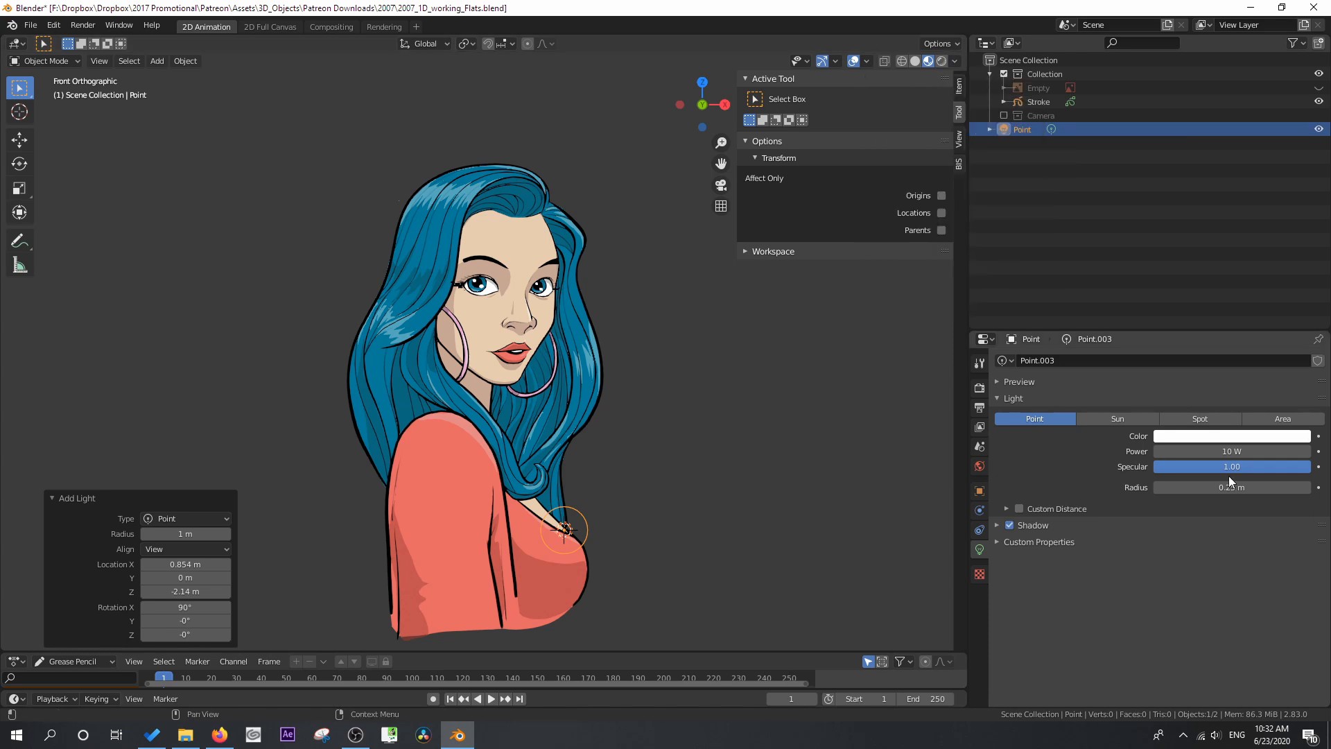
Set the point light's power to 500 W and move it up beside the far side of the head
left_click(1230, 451)
type("500")
key("Return")
left_click_drag(581, 544, 635, 234)
Set the point light's radius to about 2.36 m
key("s")
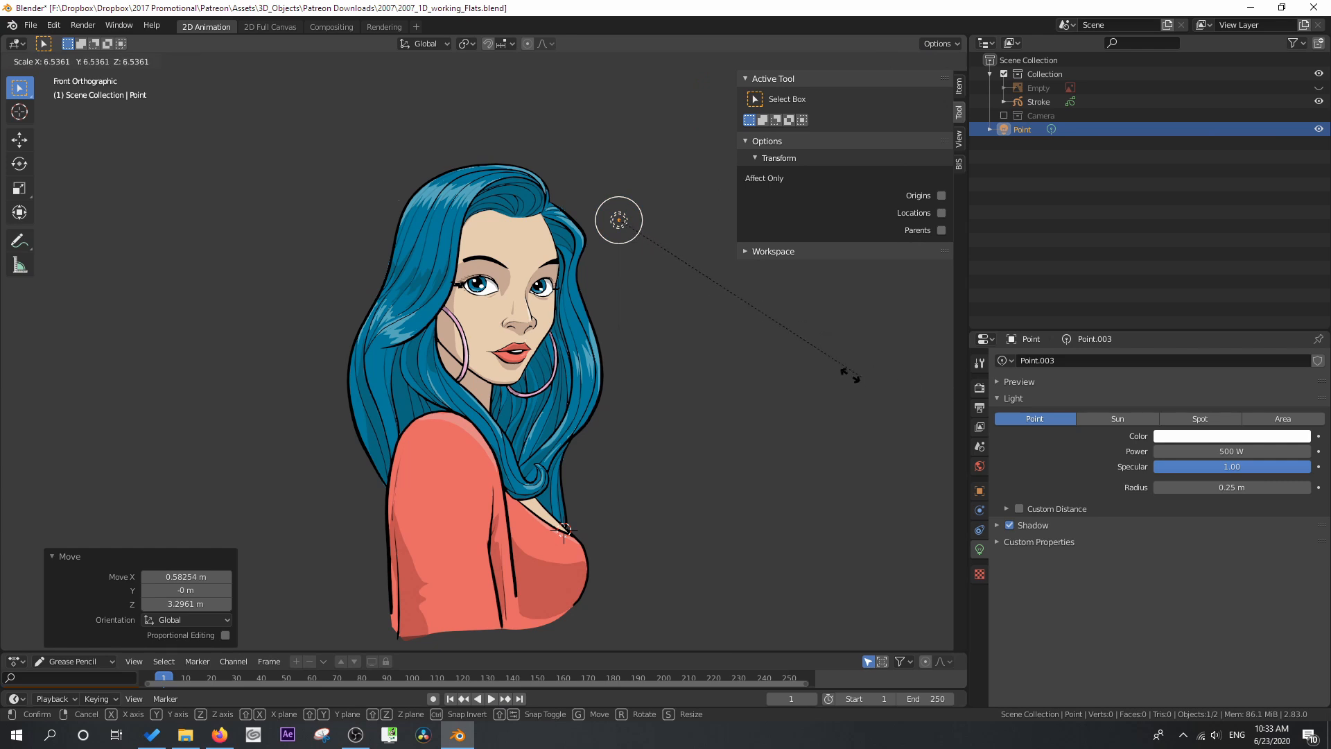
right_click(850, 375)
left_click_drag(1241, 488, 1307, 488)
Move the point light by about 0.35 m in X, 0.35 m in Y and 0.76 m in Z
key("KP_3")
mouse_move(446, 310)
middle_mouse_down()
mouse_move(347, 288)
mouse_move(385, 311)
middle_mouse_up()
scroll(385, 312, "down", 3)
key("g")
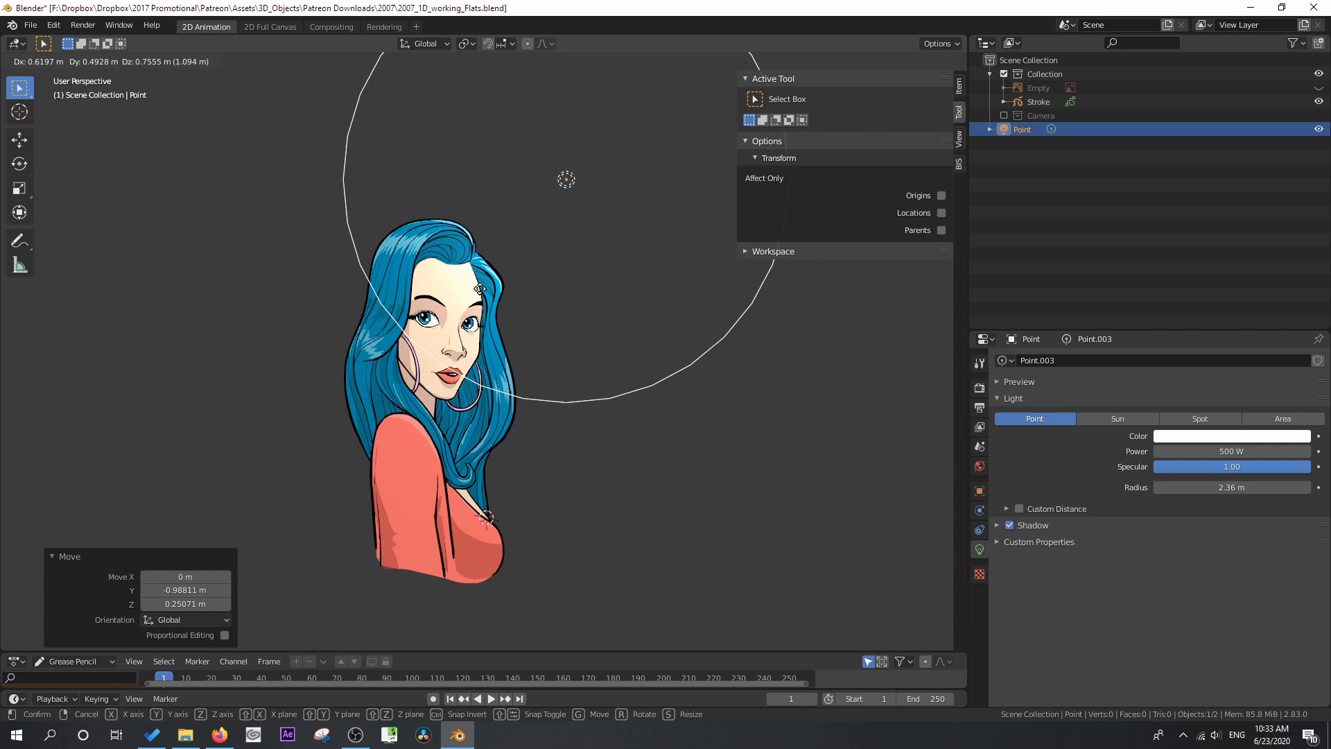
left_click(599, 340)
Set the point light's power to 400 W
left_click(1220, 452)
type("400")
key("Return")
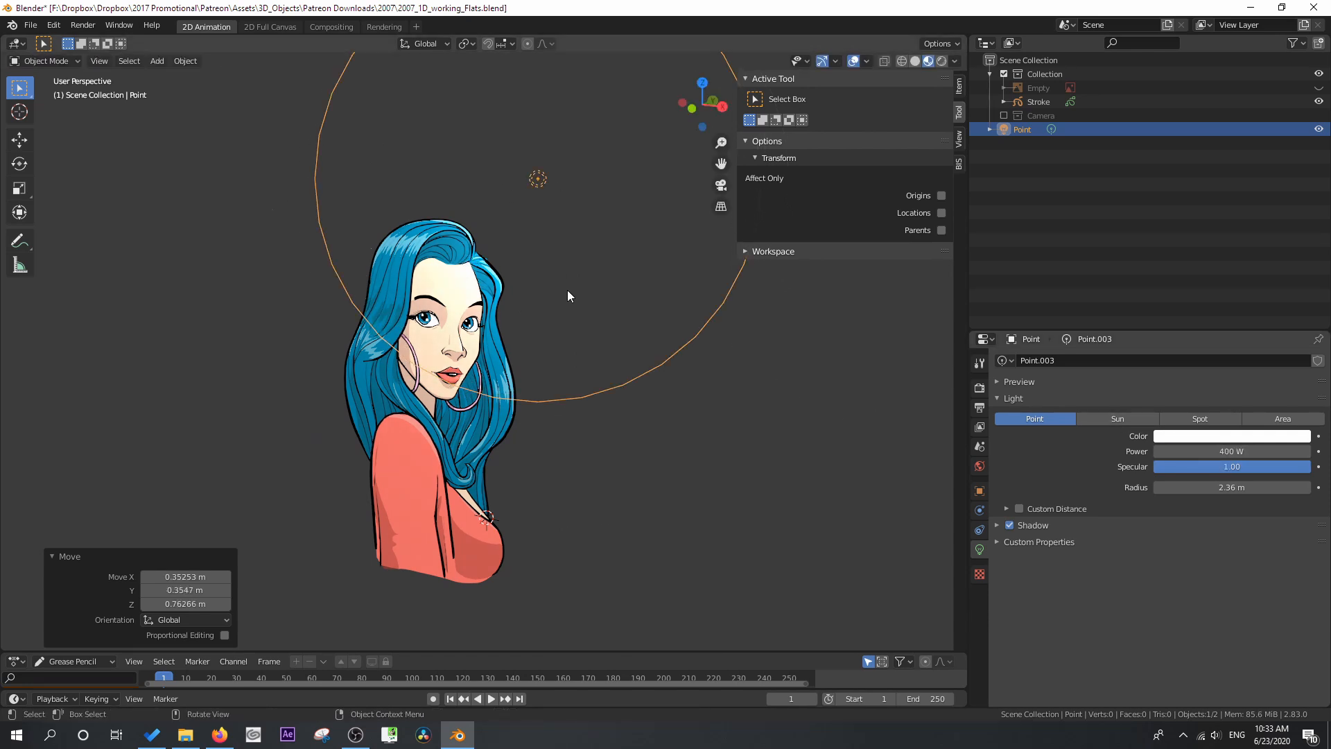
In side view, move the point light about -1.94 m in Y and 0.18 m in Z, away from the portrait plane
key("KP_3")
key("g")
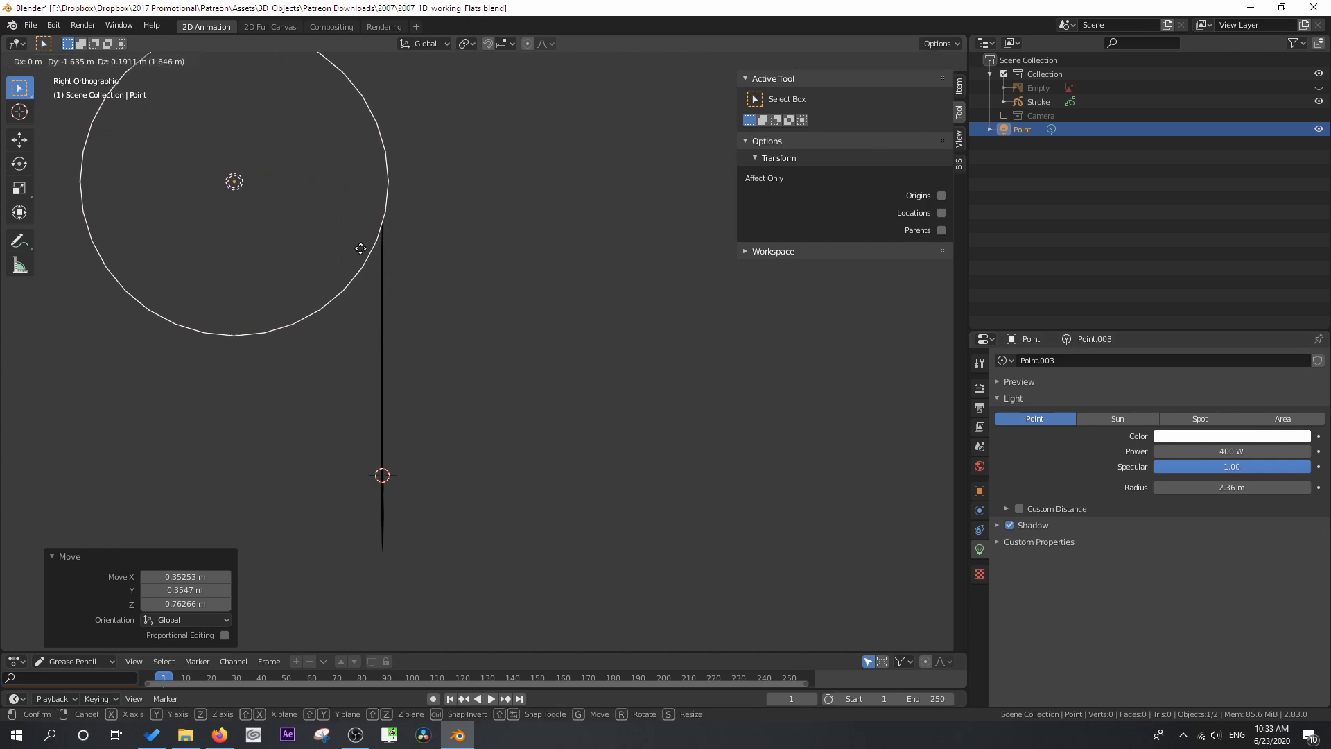
left_click(345, 252)
In camera view, move the point light about -0.14 m in X and -0.66 m in Z, and change its colour to orange
key("KP_0")
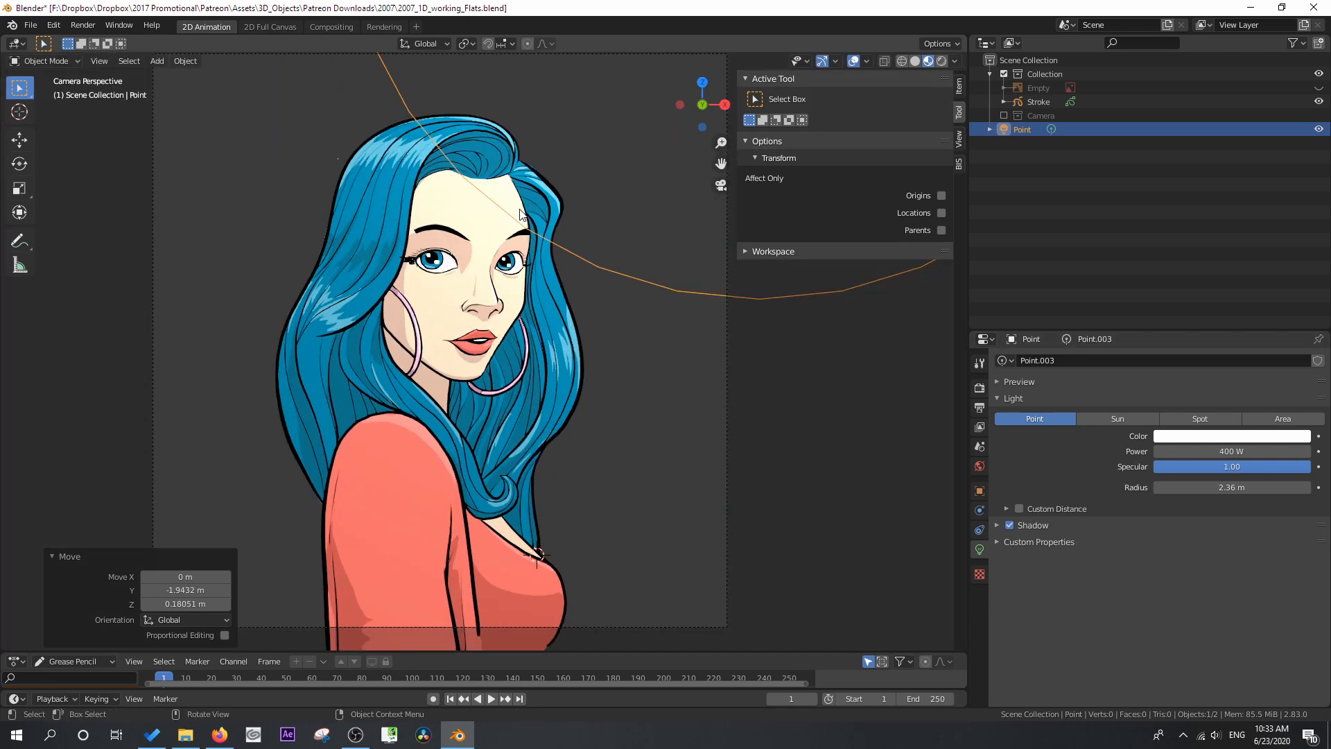
key("g")
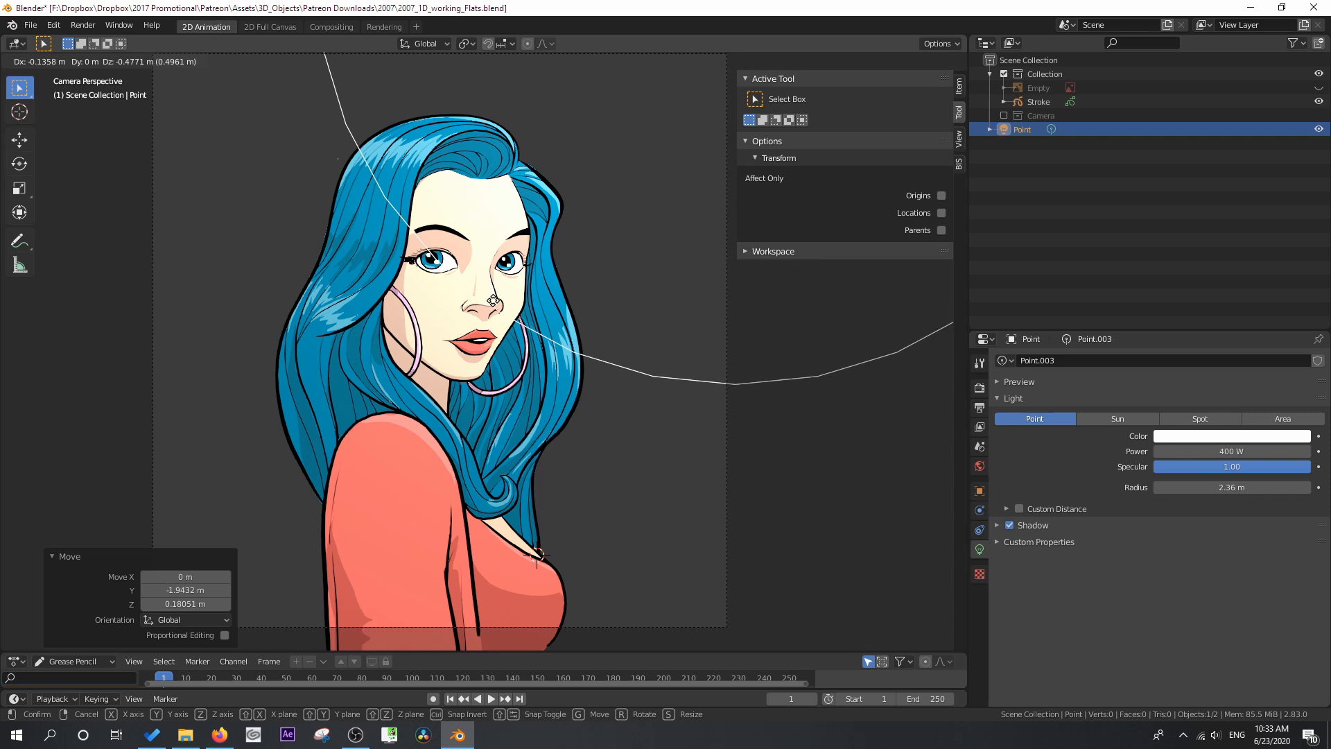
left_click(633, 404)
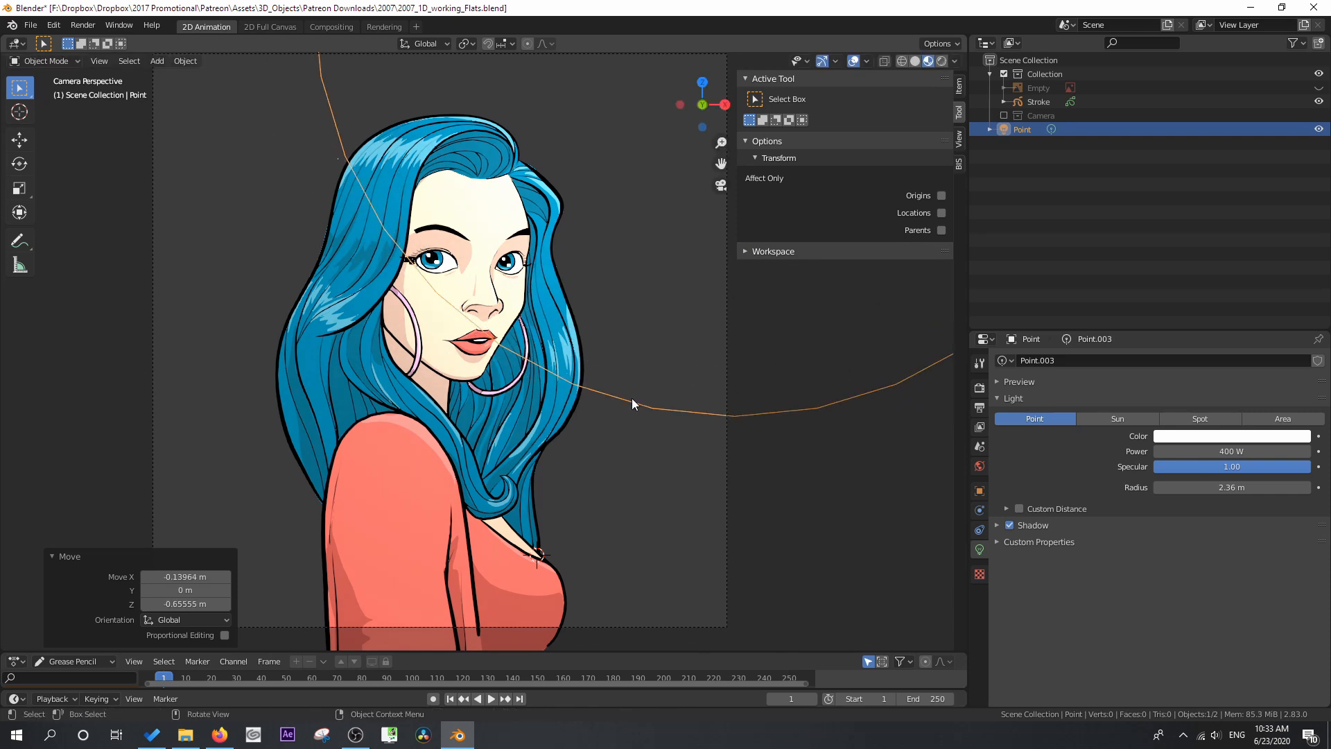
left_click(1206, 437)
mouse_move(1254, 279)
left_mouse_down()
mouse_move(1256, 324)
mouse_move(1221, 320)
mouse_move(1222, 331)
left_mouse_up()
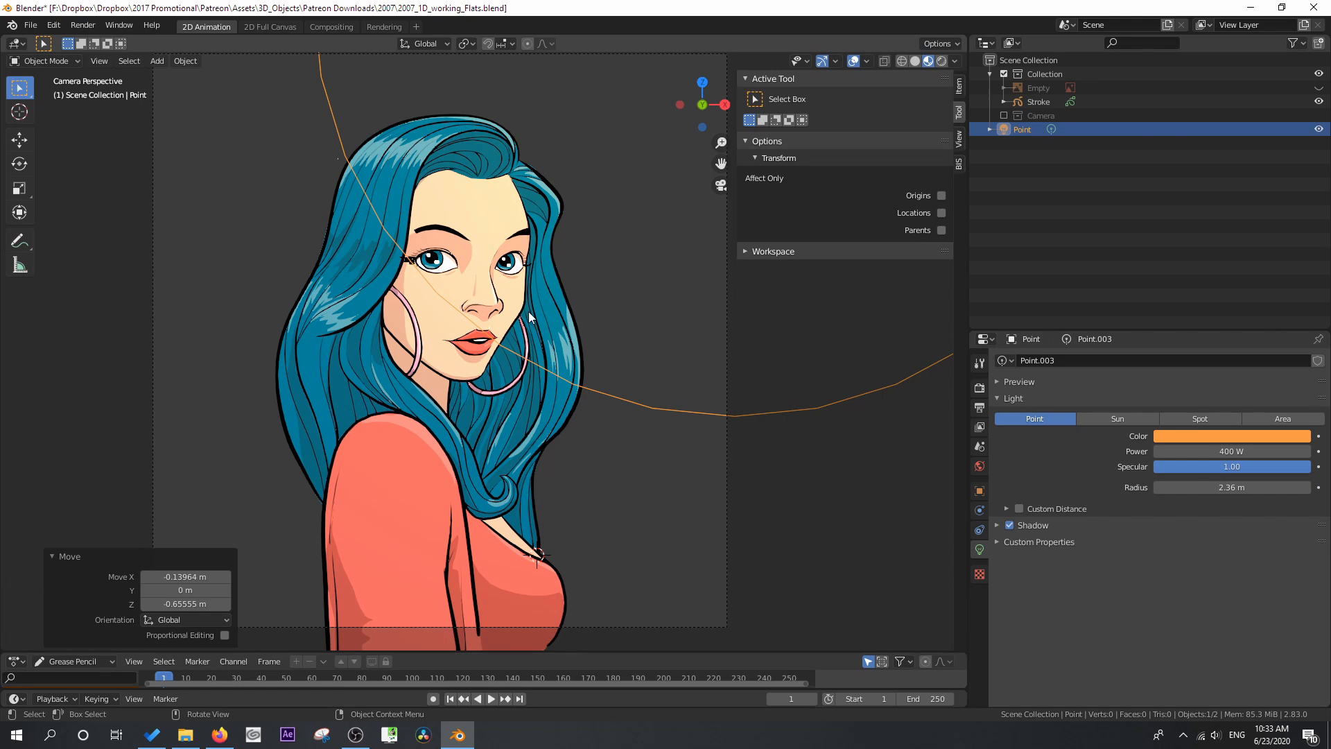
Duplicate the orange light, offset the copy about -2.86 m in X and -3.74 m in Z, and set its power to 421.5 W
scroll(559, 262, "down", 4)
key("shift+d")
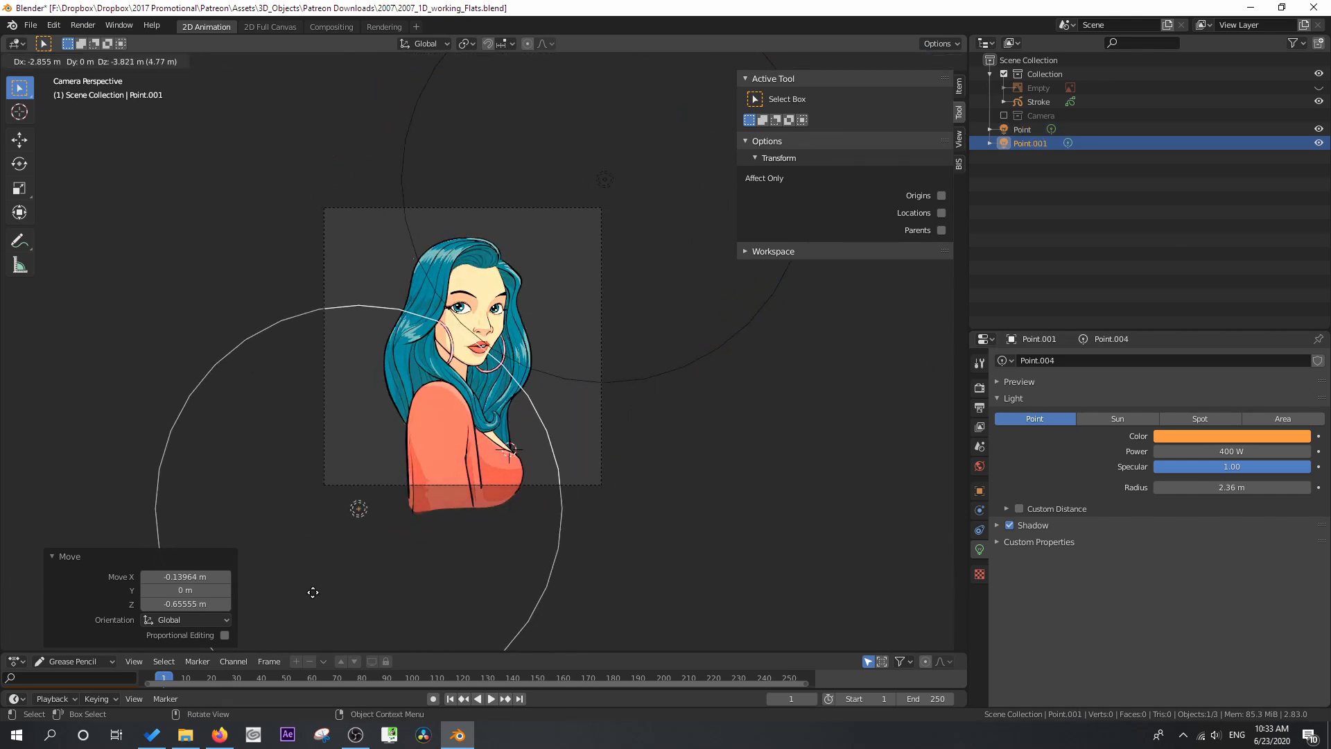
left_click(308, 590)
left_click_drag(1209, 452, 1189, 456)
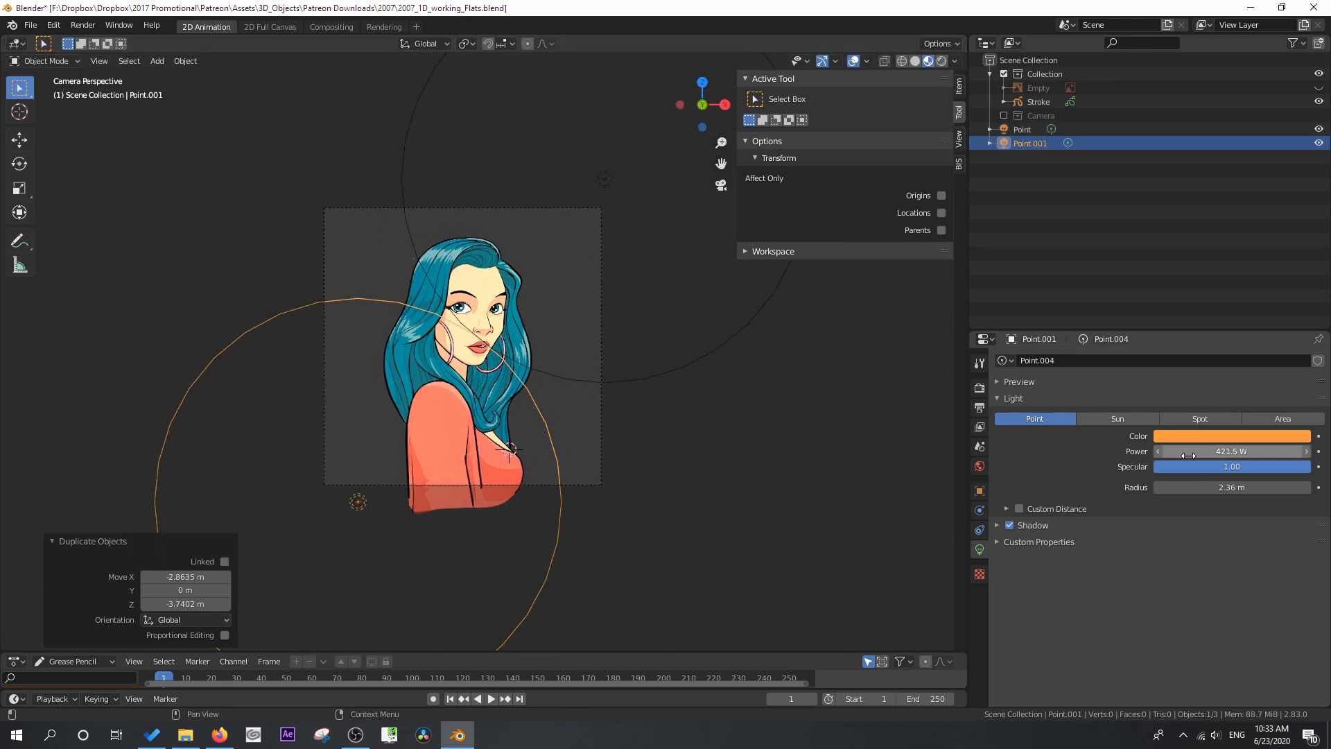
Change the duplicated light's colour to a dark purple and set its radius to 1.22 m
left_click(1207, 435)
left_click_drag(1220, 389, 1282, 388)
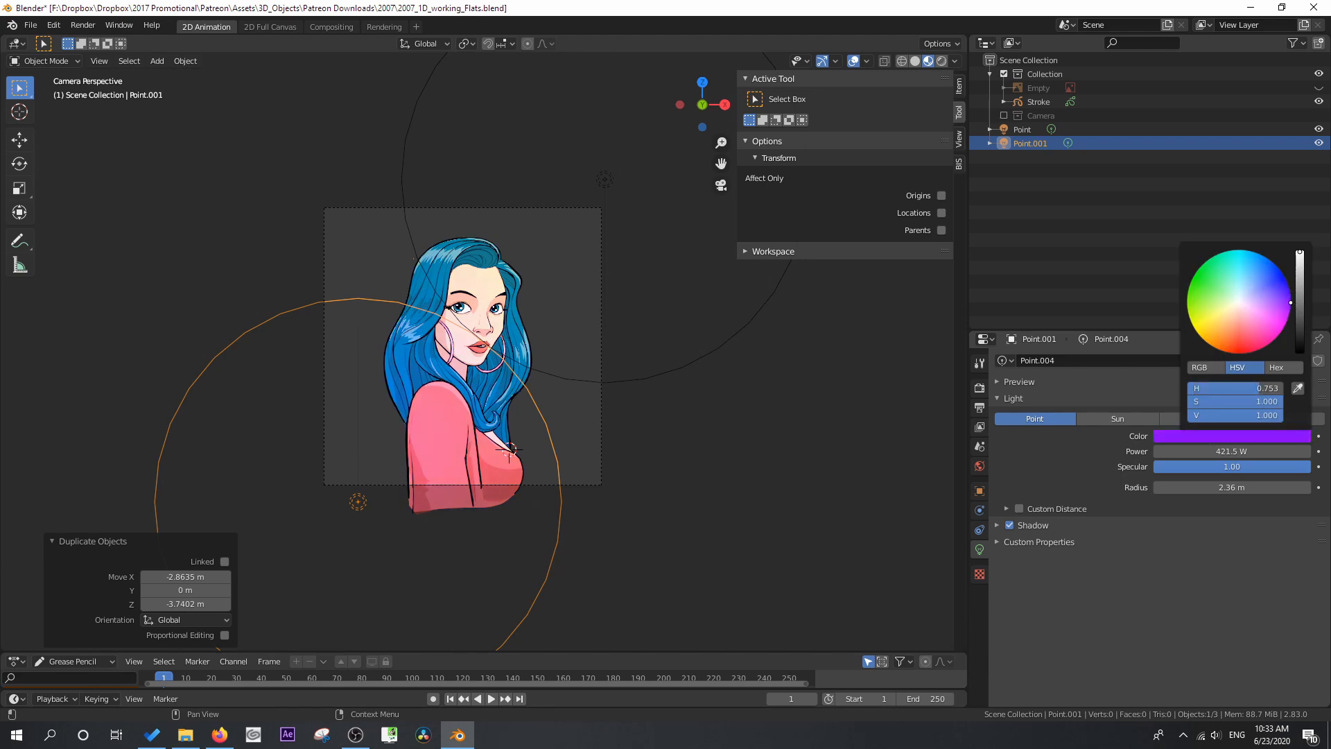
left_click_drag(1304, 275, 1300, 284)
left_click_drag(1232, 488, 1168, 487)
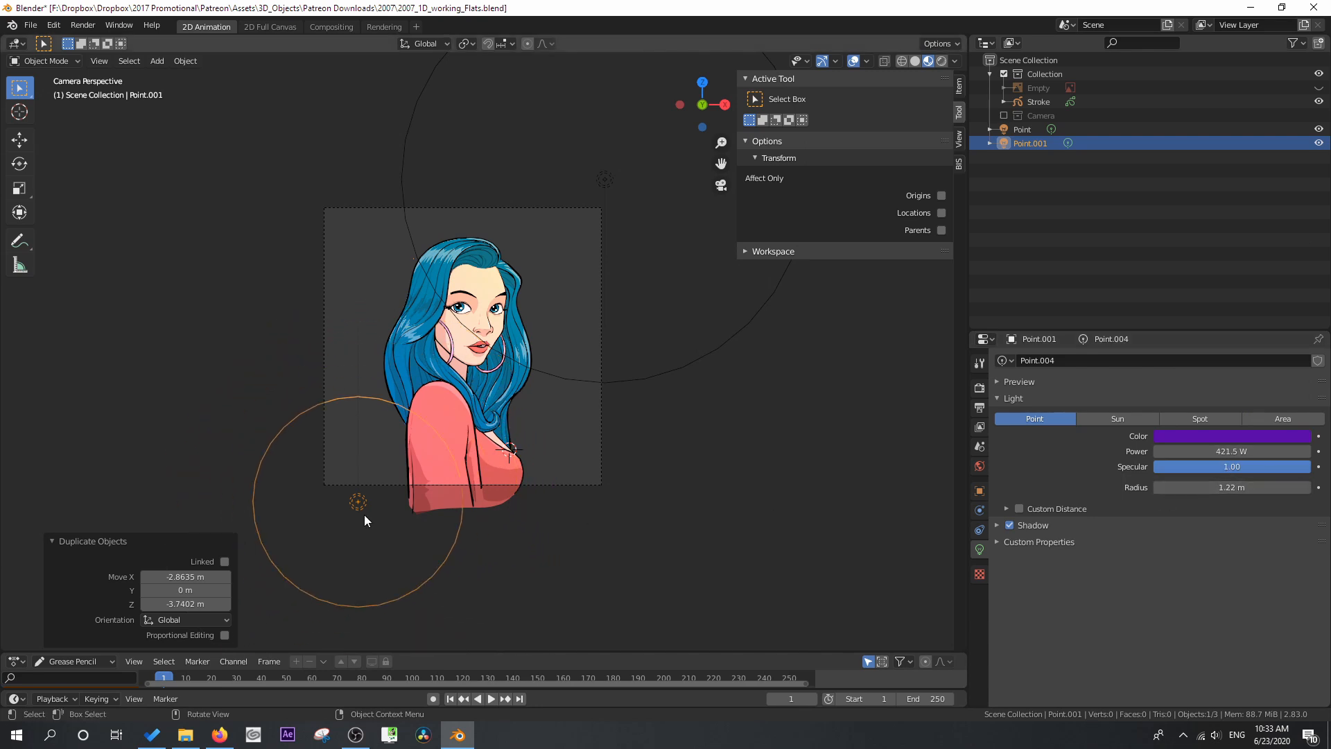
Move the purple light about 1.74 m along Y, plus about 0.48 m in X and 0.91 m in Z
key("g")
key("y")
left_click(361, 575)
key("g")
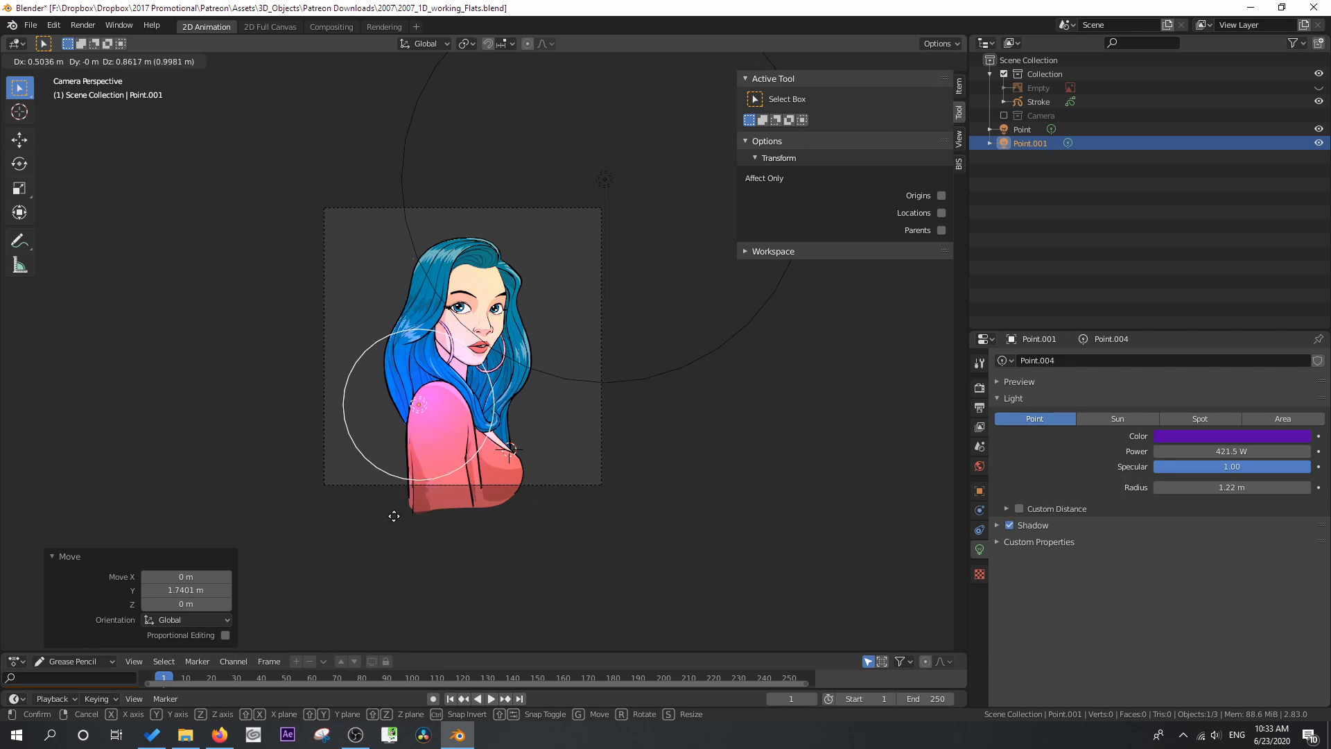
left_click(392, 513)
Nudge the purple light about -0.06 m in X and 0.04 m in Z, and set its radius to 1.47 m
scroll(359, 480, "up", 4)
middle_click_drag(392, 477, 438, 388, "shift")
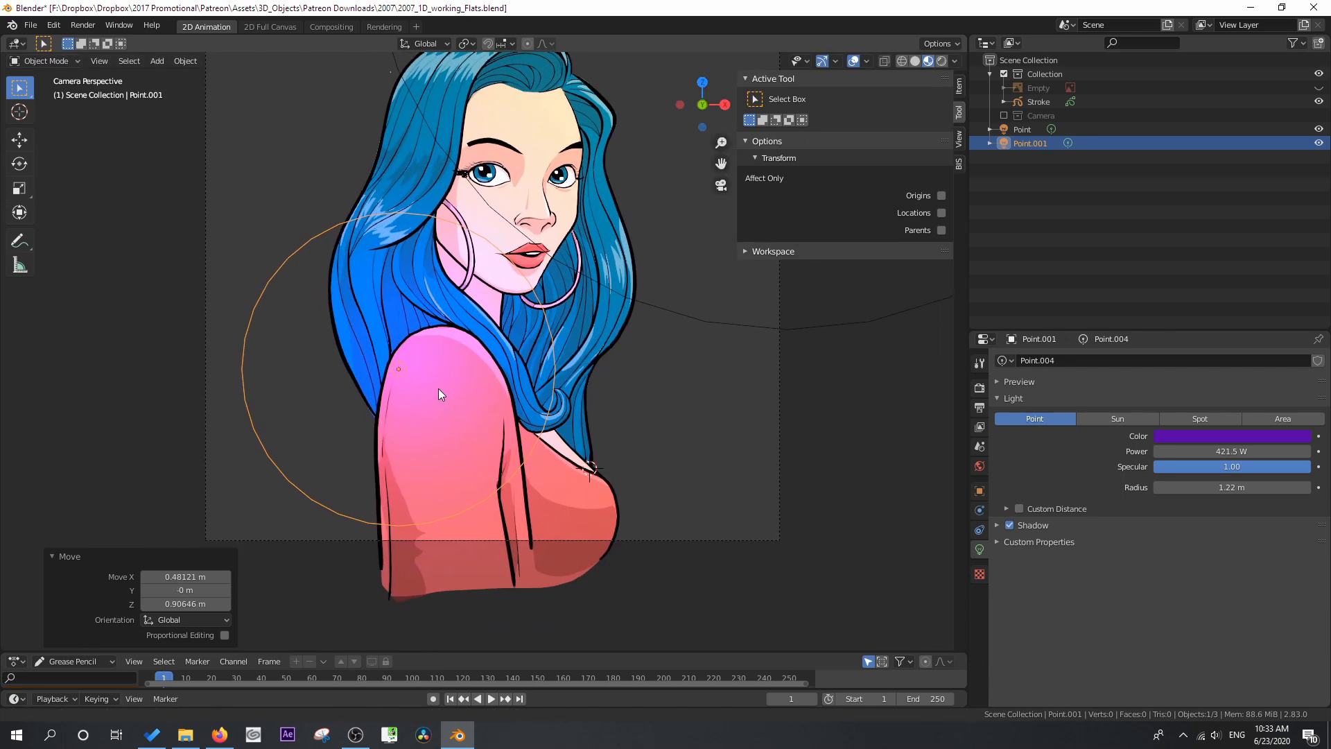
key("g")
left_click(447, 388)
key("s")
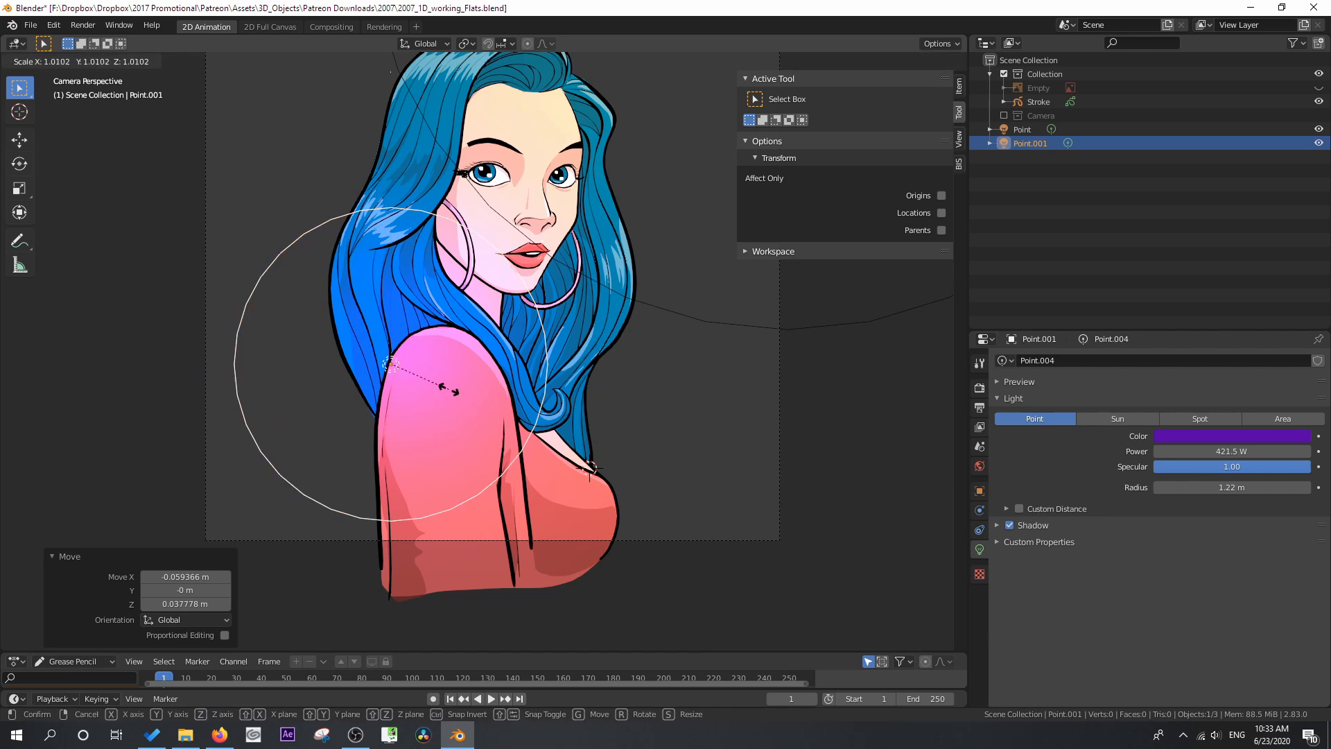
right_click(496, 398)
mouse_move(1216, 489)
left_mouse_down()
mouse_move(1240, 489)
mouse_move(1225, 489)
left_mouse_up()
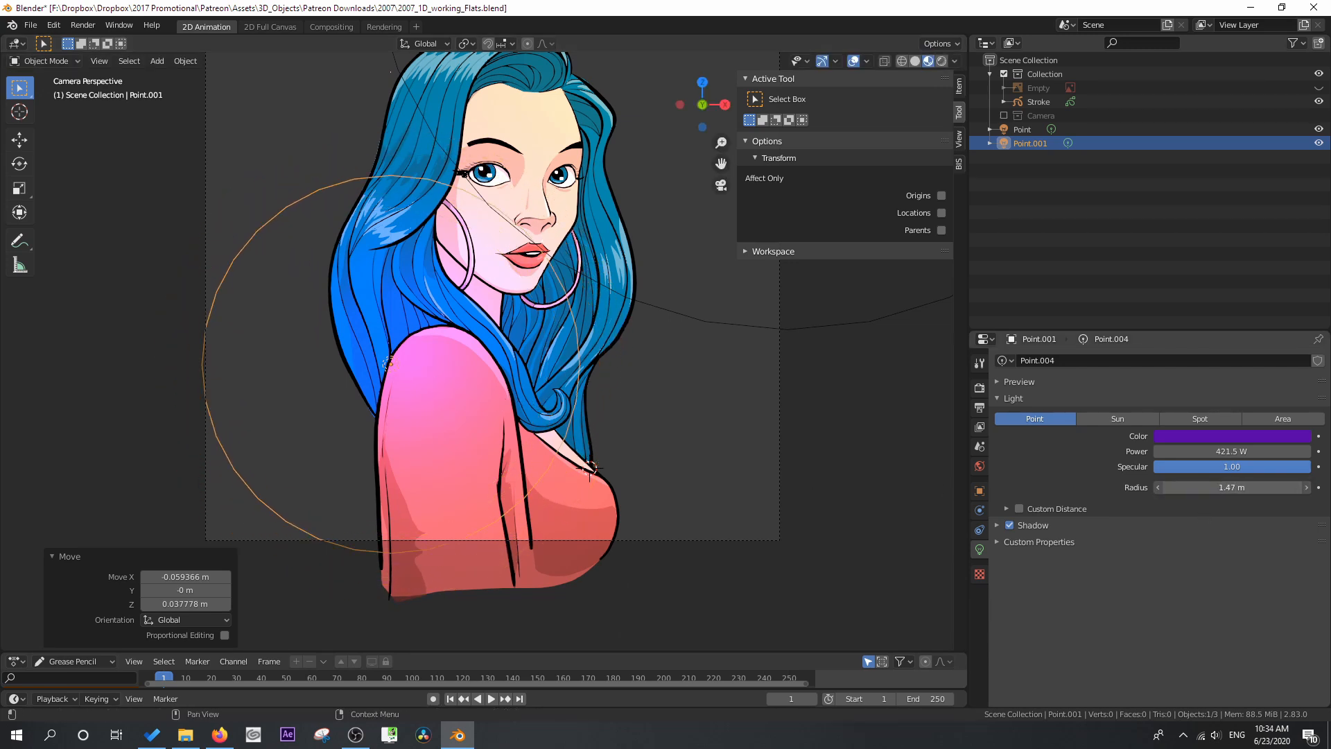
Move the purple light about -0.29 m along the global Y axis
scroll(634, 386, "down", 1)
middle_click_drag(634, 385, 592, 402)
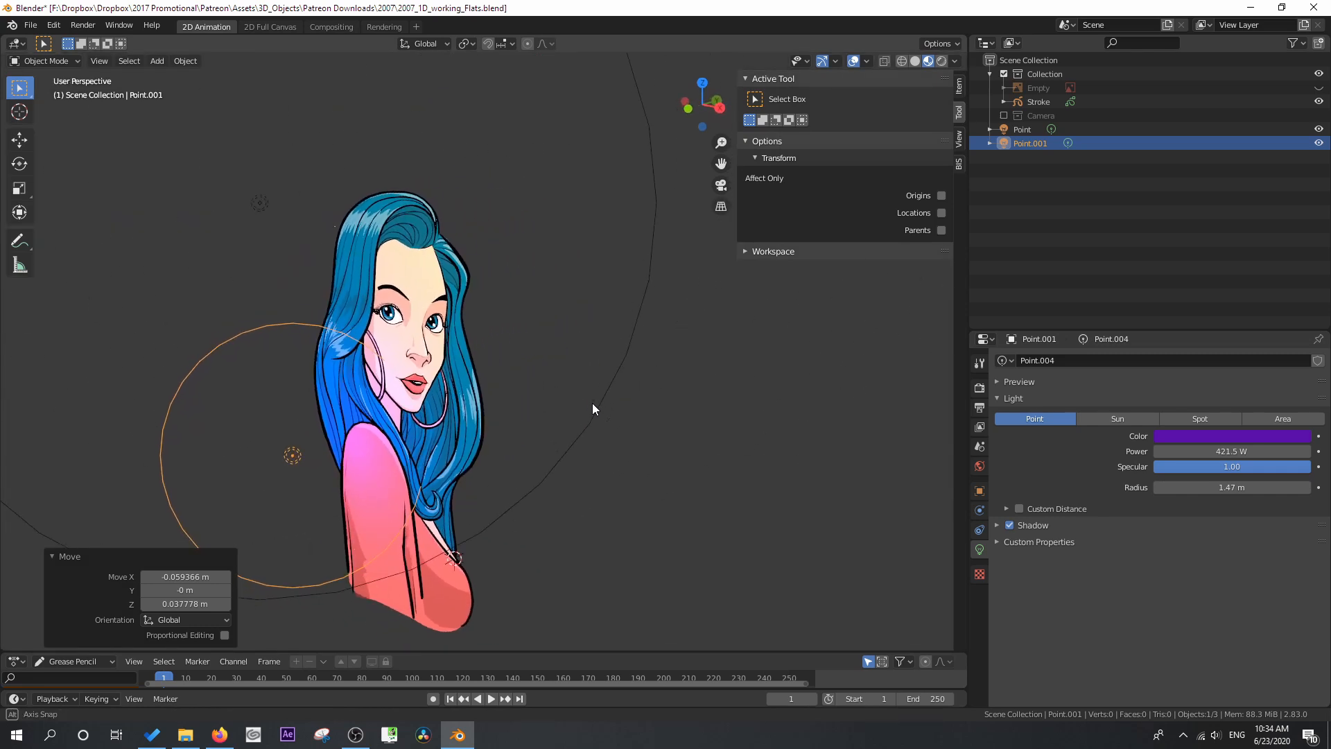
key("g")
key("y")
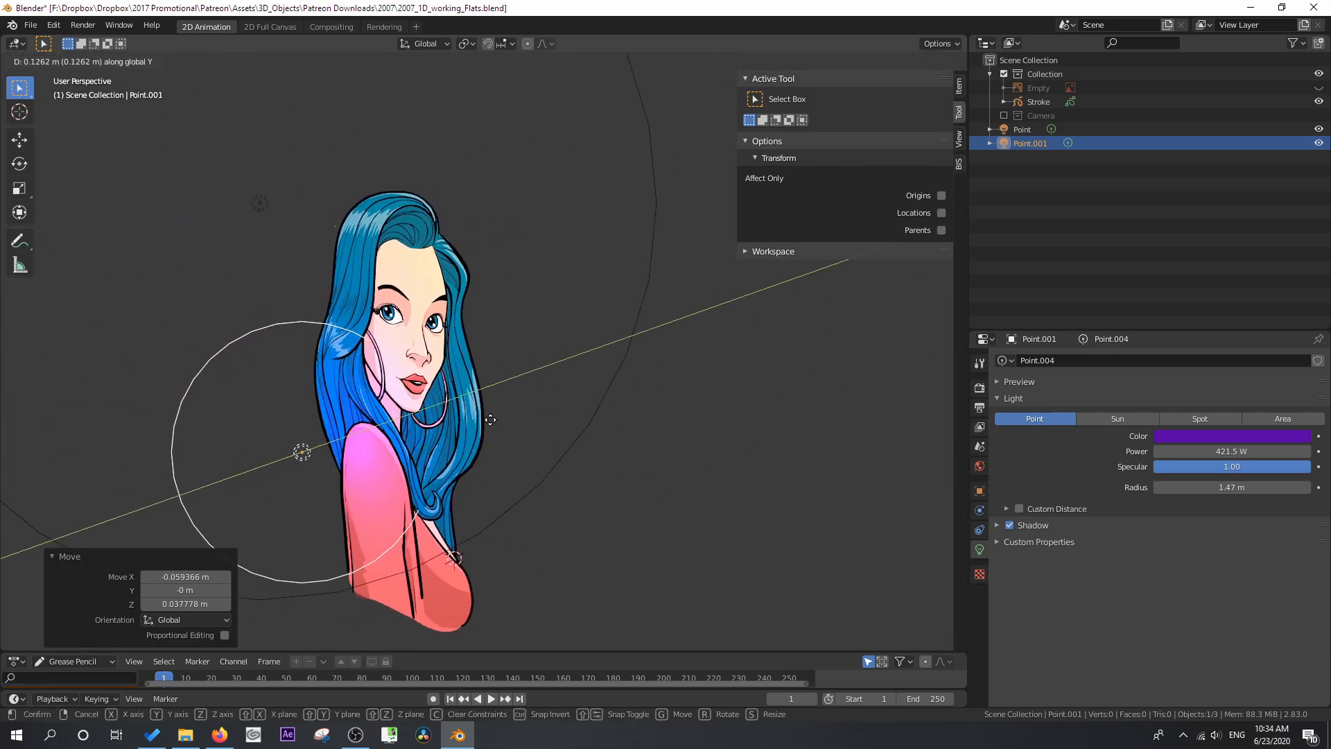
left_click(456, 431)
In front view, reposition the purple light beside the shoulder, with a final nudge of about 0.01 m in X and -0.07 m in Z
key("KP_1")
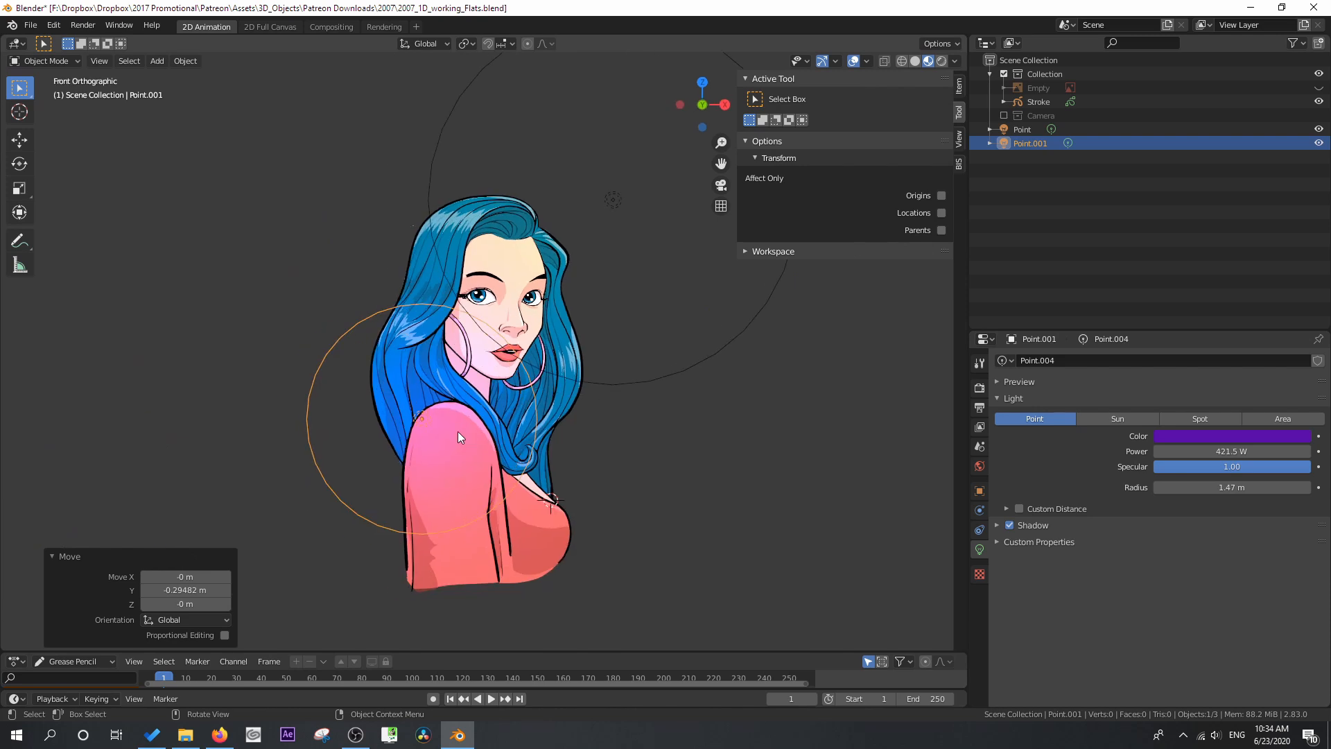
key("g")
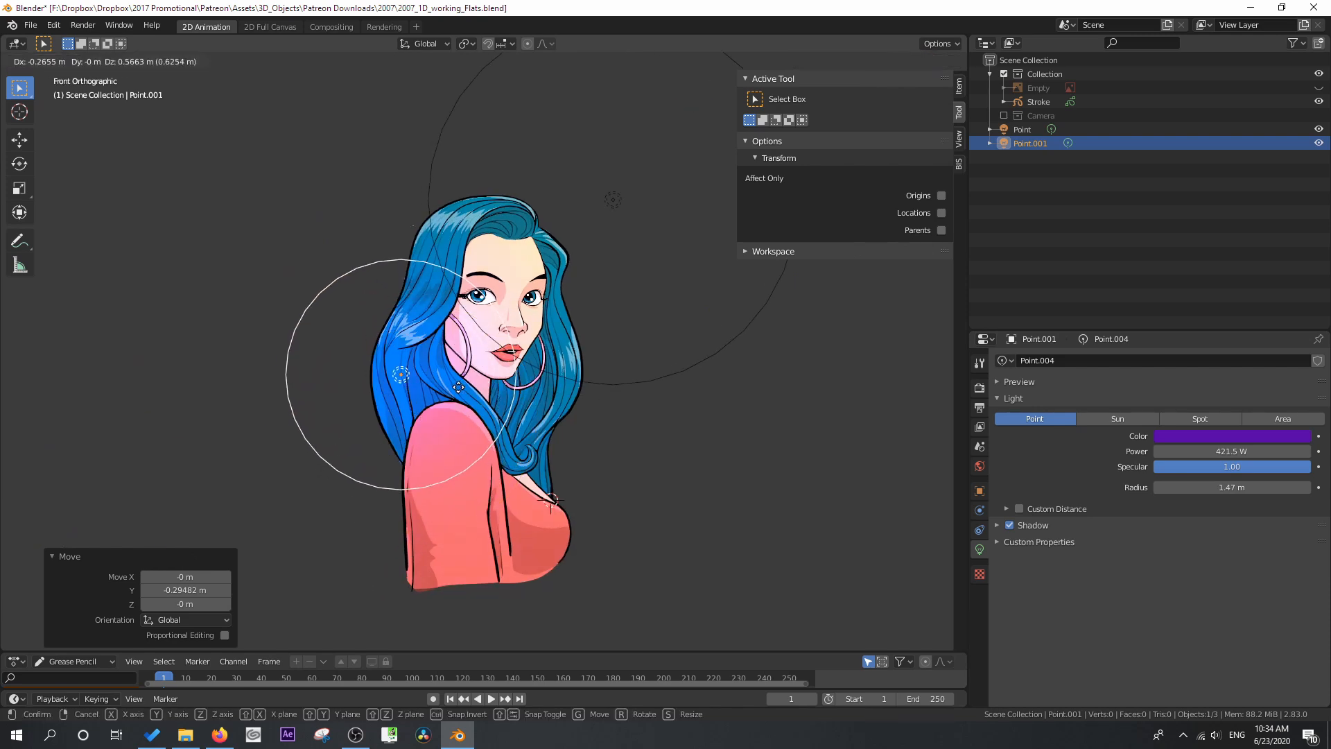
left_click(472, 418)
scroll(457, 431, "up", 2)
key("g")
left_click(443, 446)
key("KP_0")
middle_click_drag(552, 336, 489, 406, "shift")
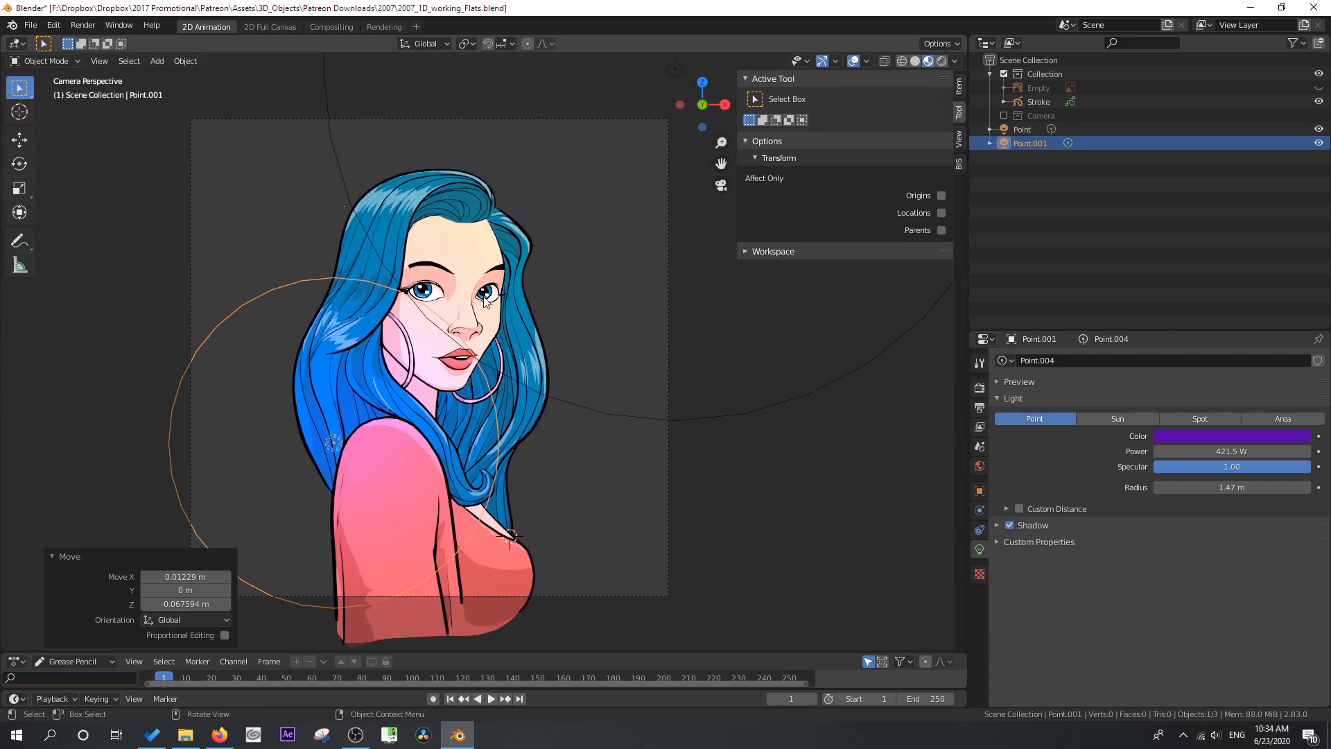
Undo unwanted light changes and adjust the orange point light to 600 W with a 1.03 m radius
key("ctrl+z")
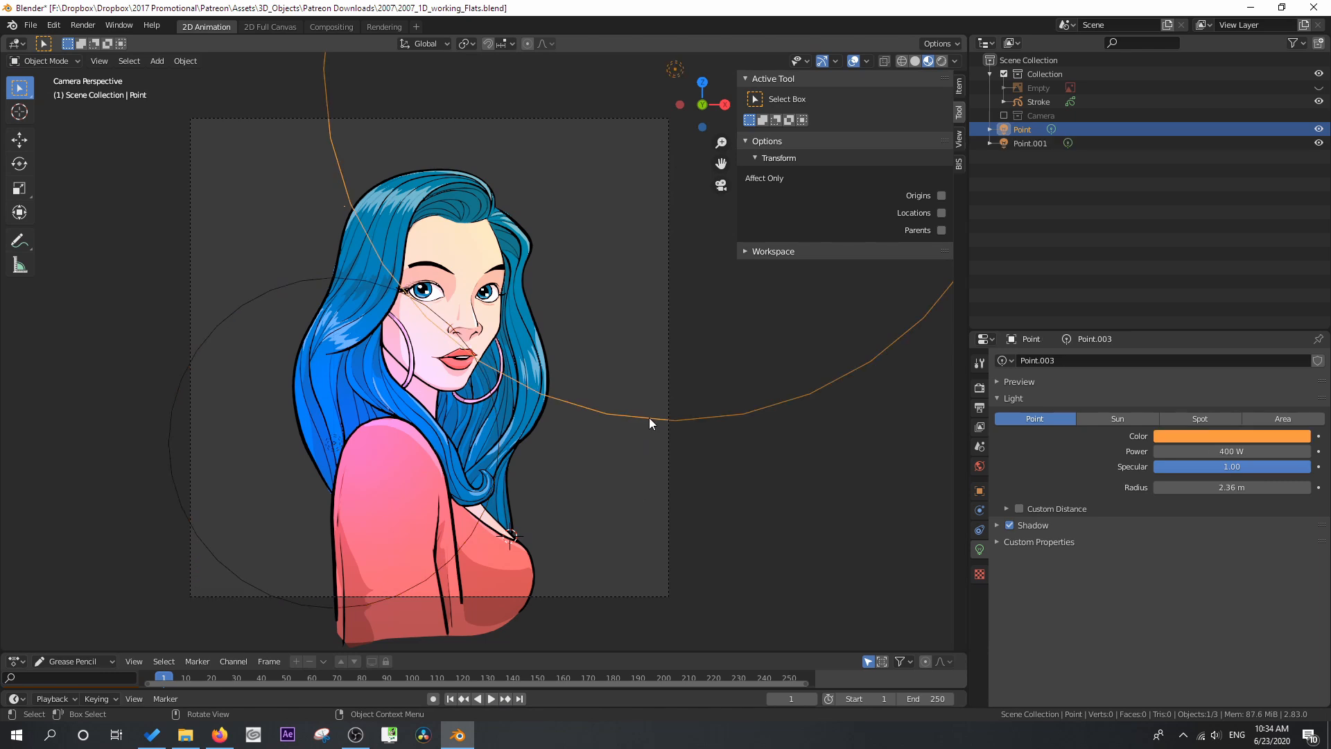
key("ctrl+z")
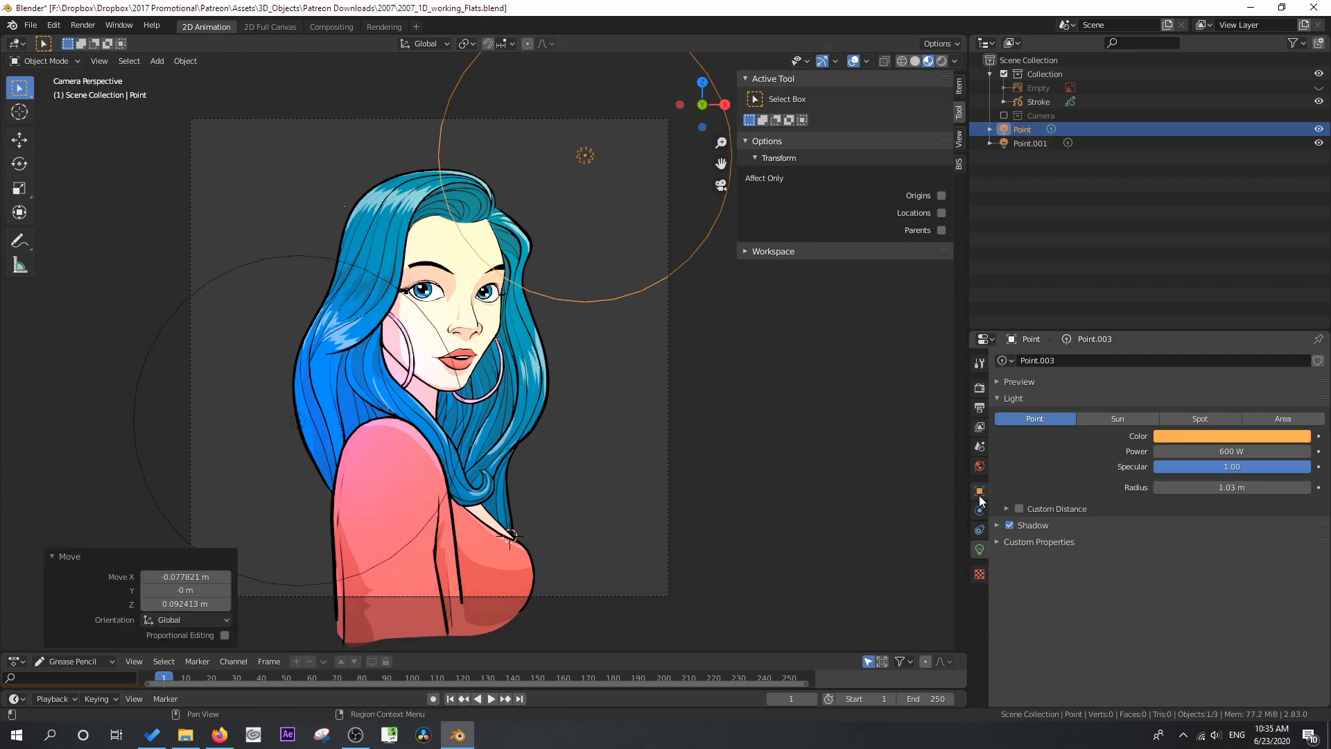
Select the portrait stroke object, open its Glow effect settings for review, and clear the selection
left_click(462, 384)
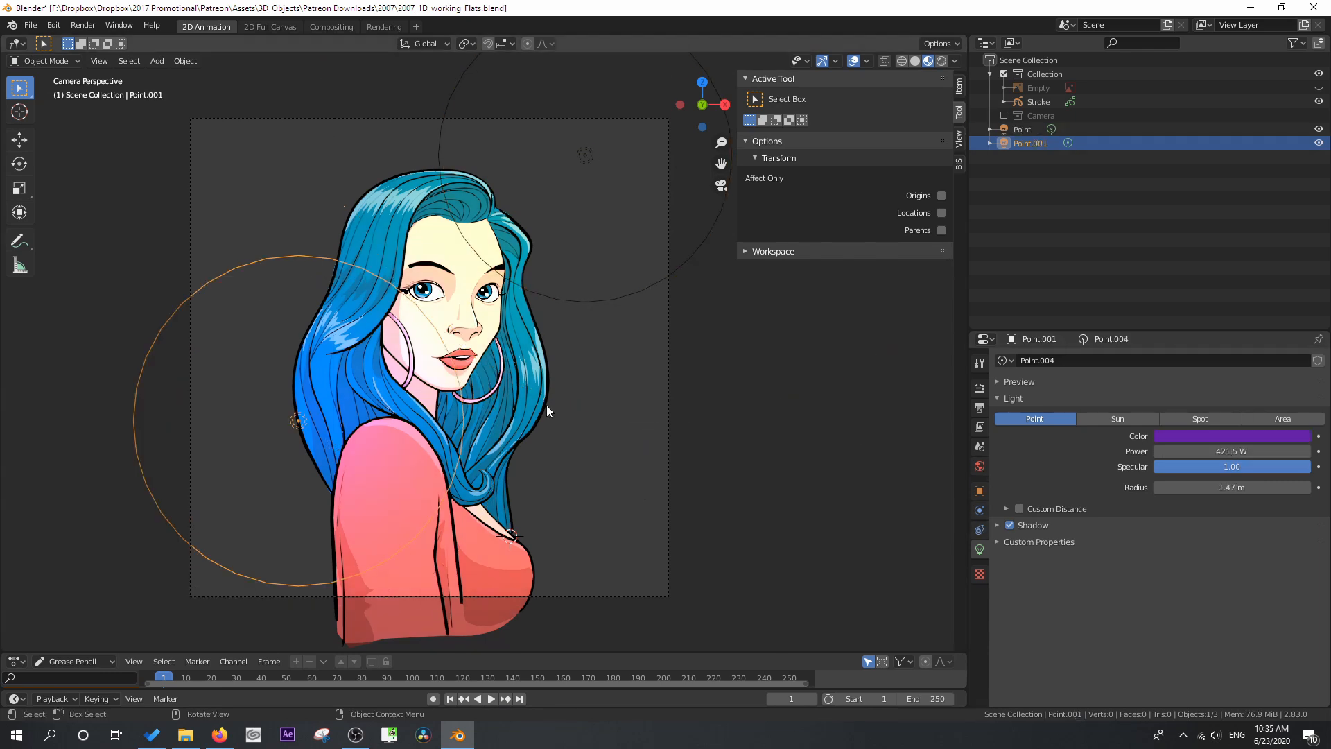
left_click(534, 360)
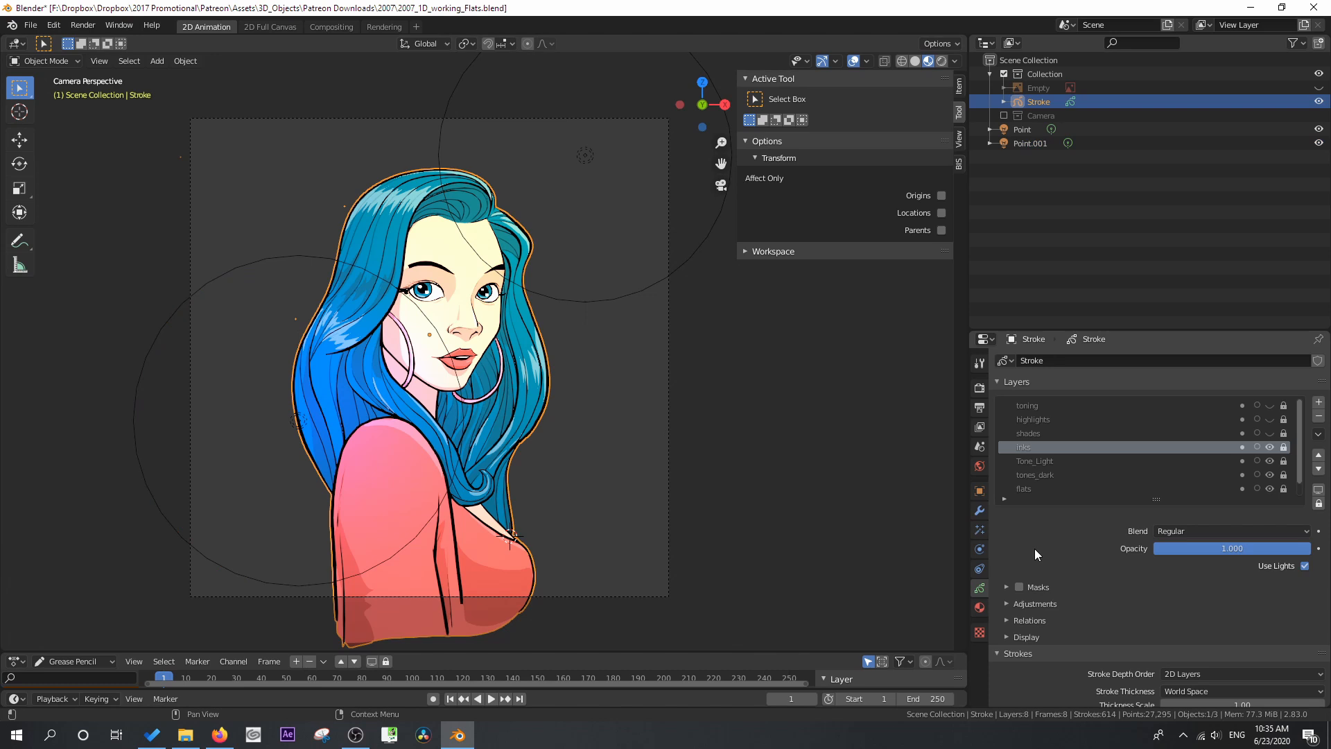
left_click(979, 531)
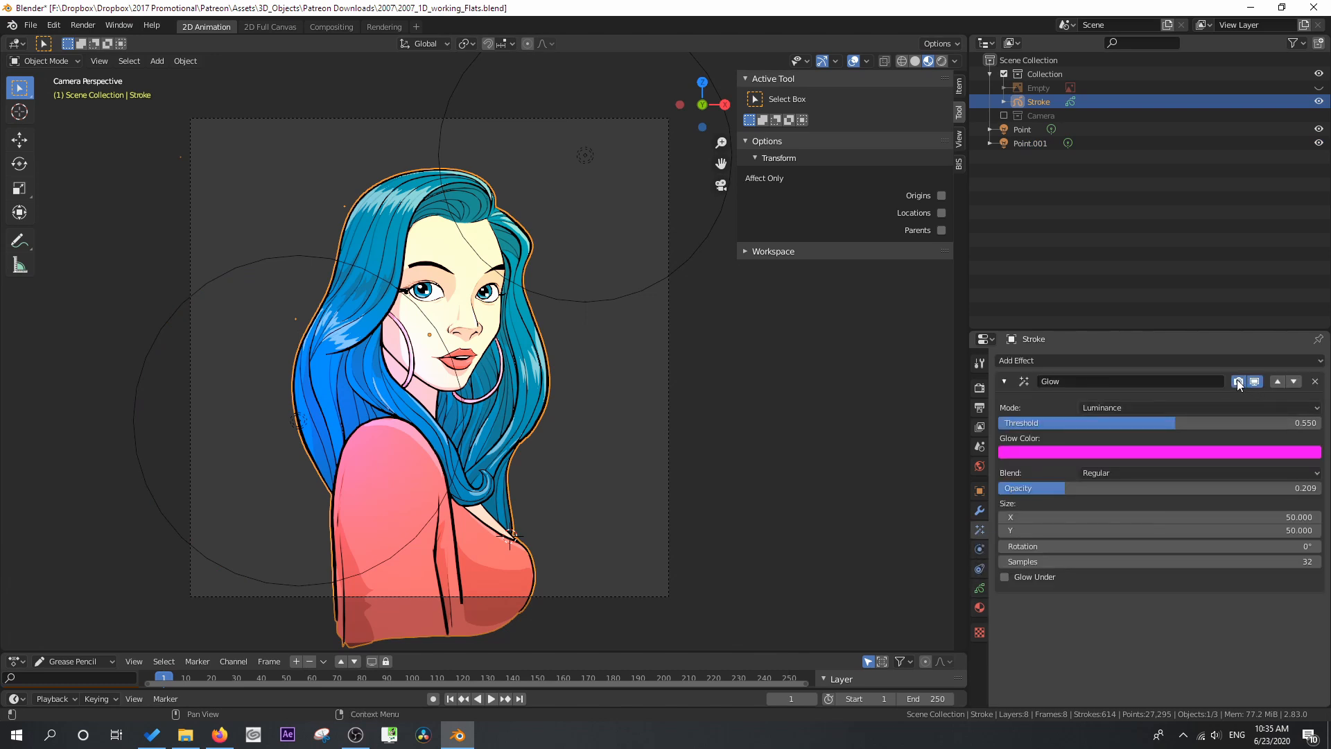
left_click(623, 375)
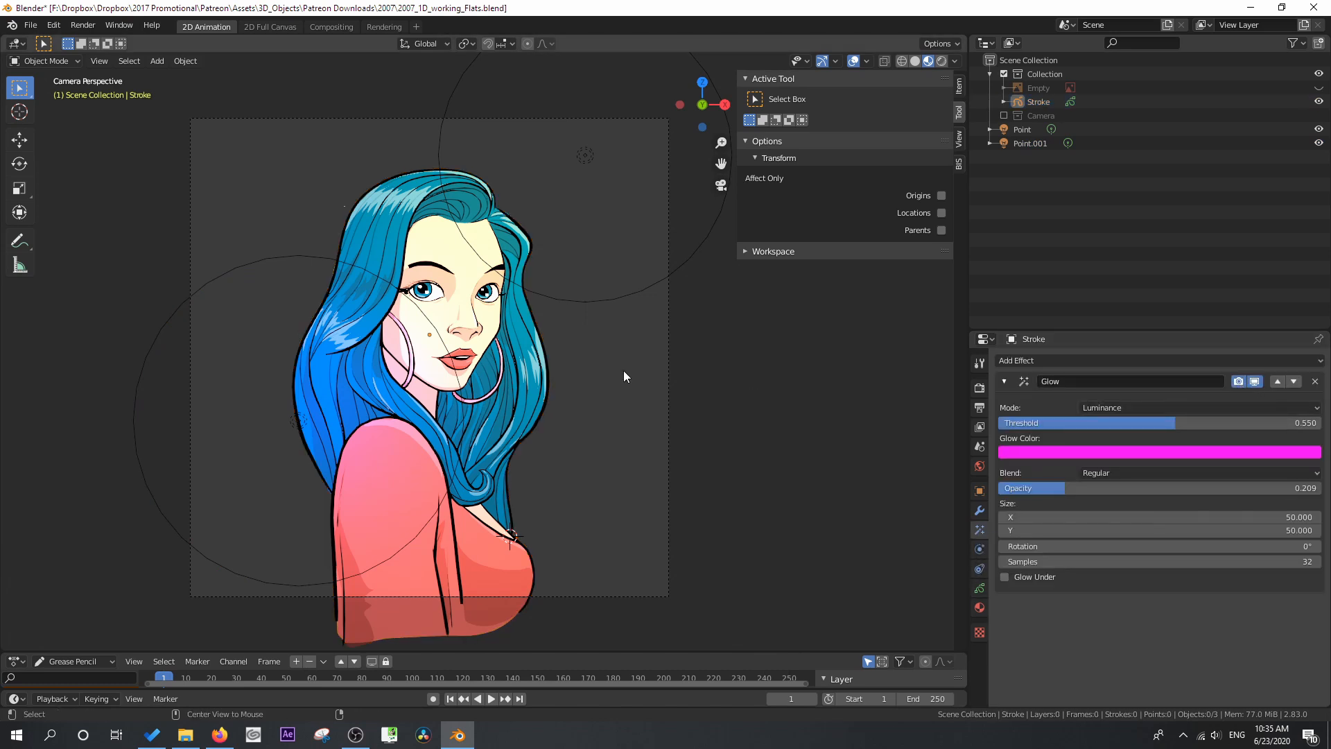
Enable the scene world in the viewport shading so the cream background colour is displayed
left_click(955, 61)
left_click(879, 143)
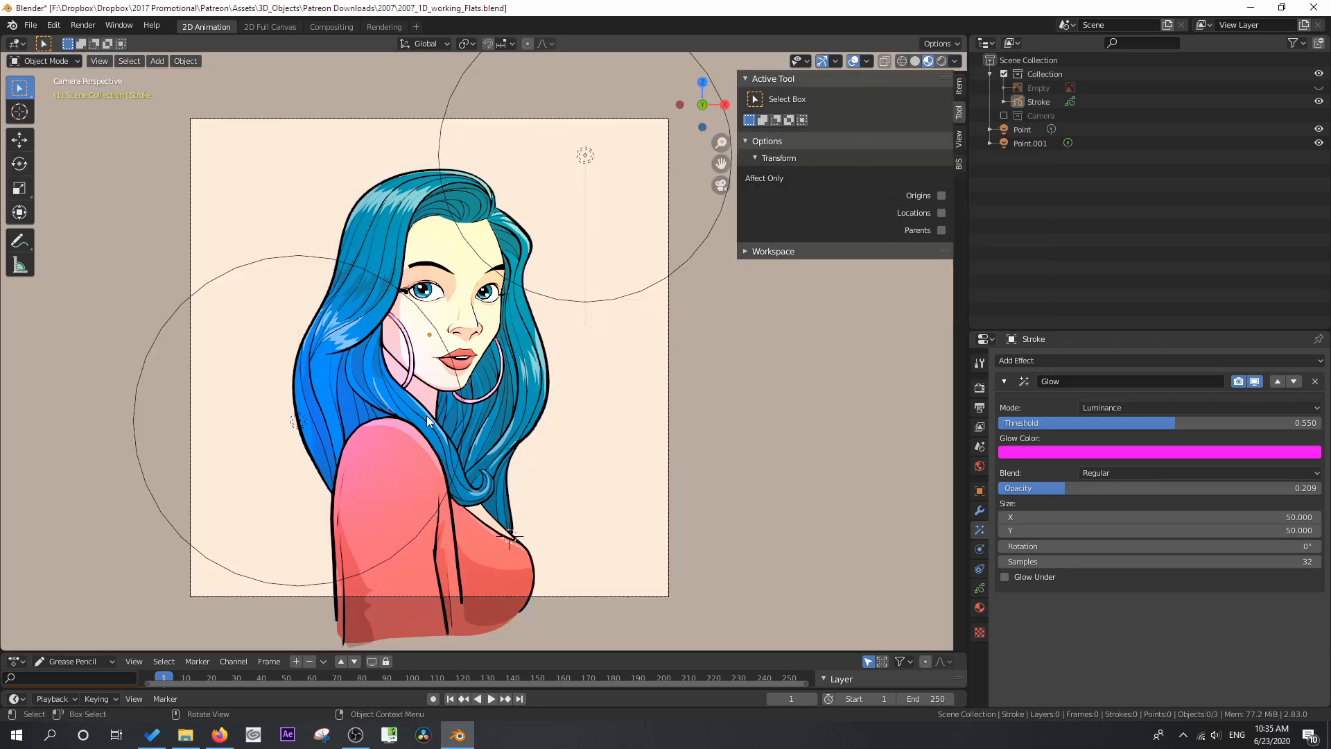
Set the yellow point light's power to 300 W and its radius to 0.99 m
middle_click_drag(426, 415, 447, 409, "shift")
left_click(1021, 129)
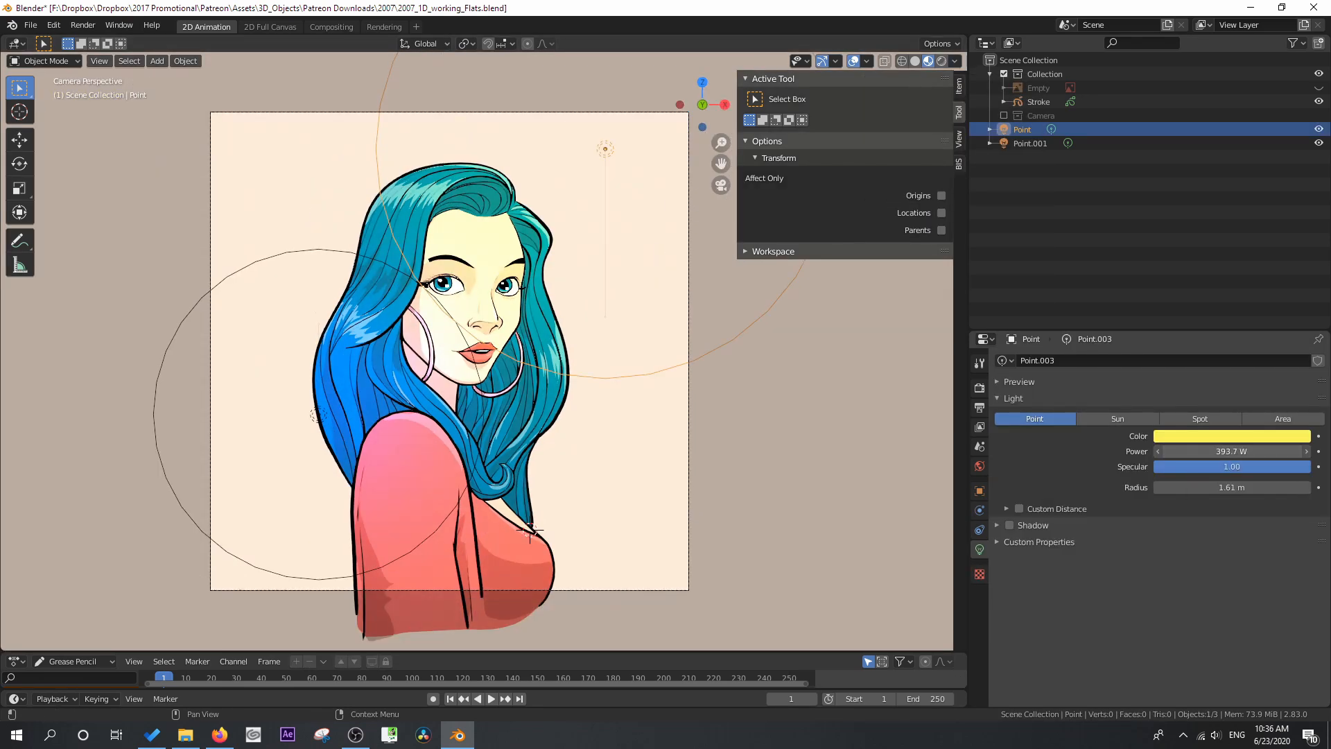
left_click_drag(1232, 452, 1201, 491)
key("Return")
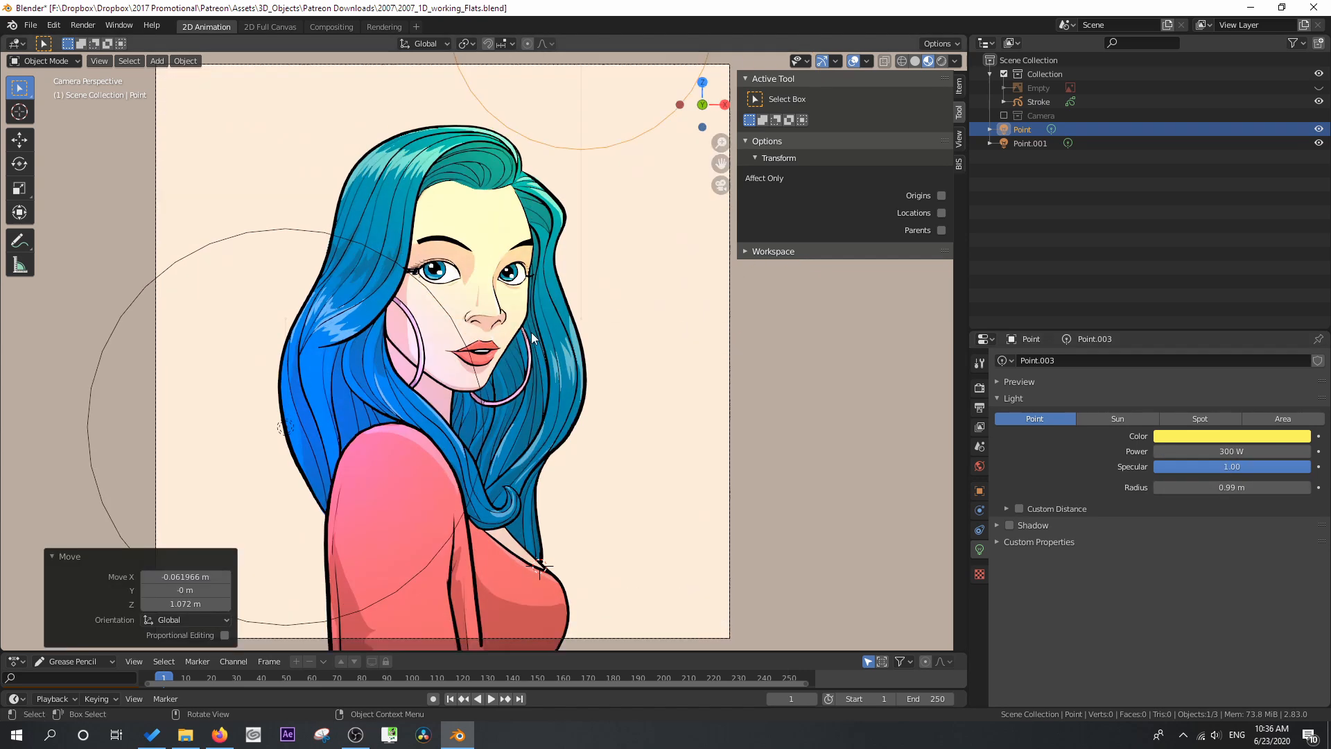
Render the current frame of the lit portrait
key("F12")
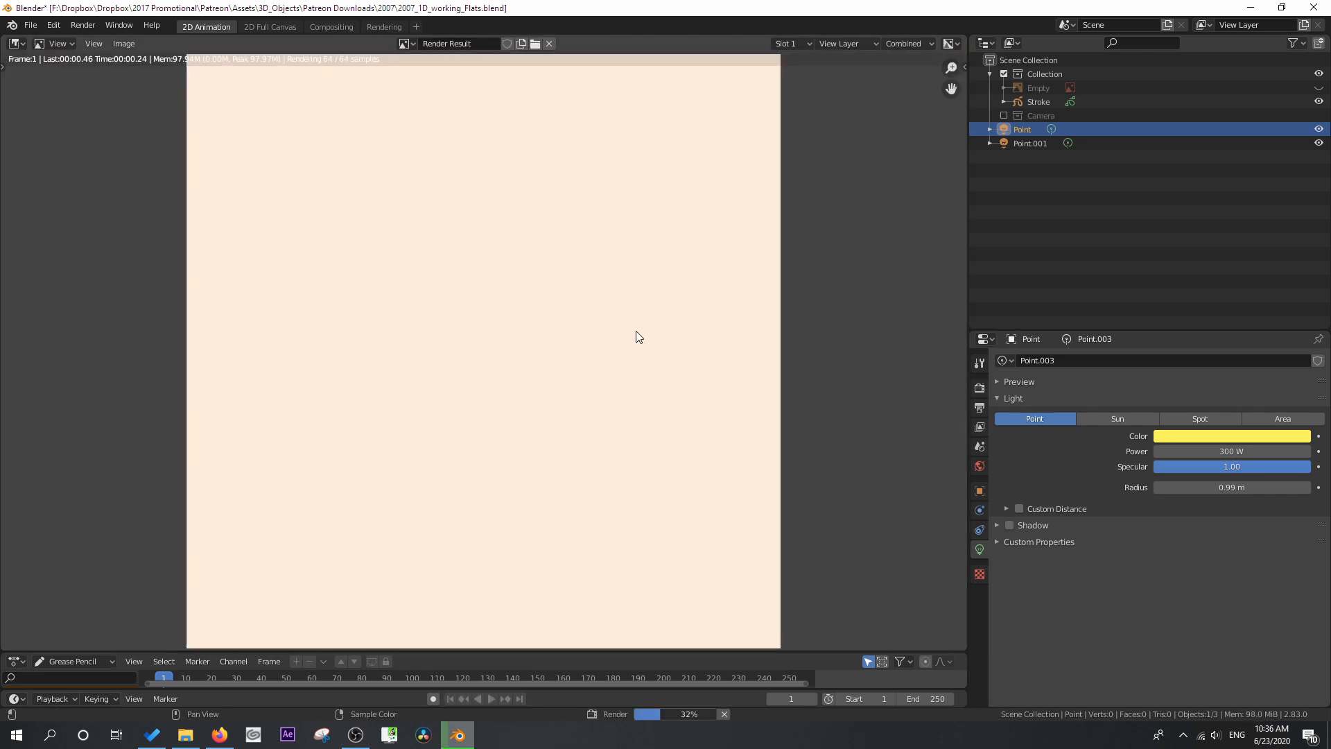